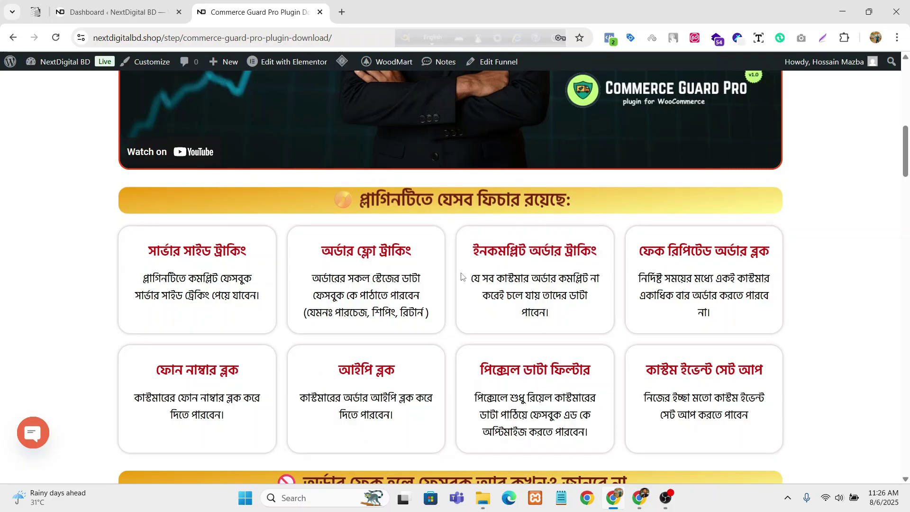
Step: Review the Commerce Guard Pro feature cards, including custom event setup, on the plugin download page
scroll(460, 274, down, 1)
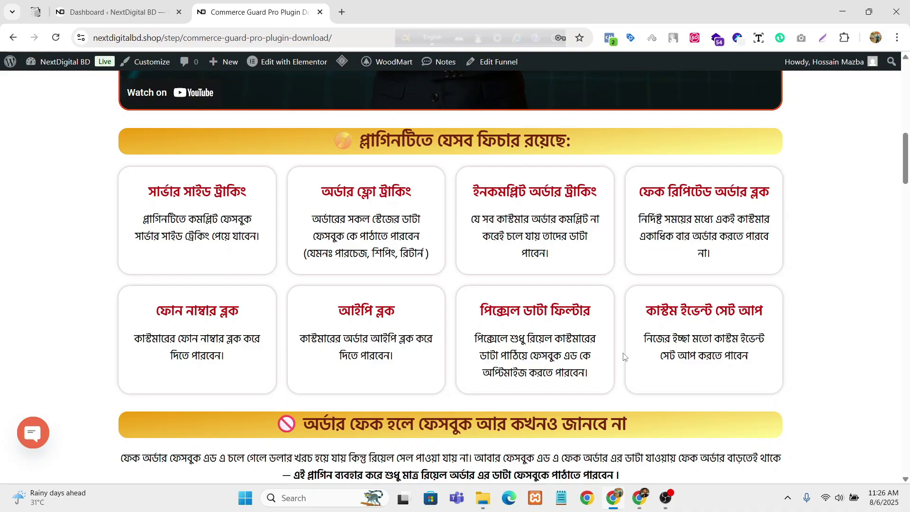
scroll(399, 228, up, 1)
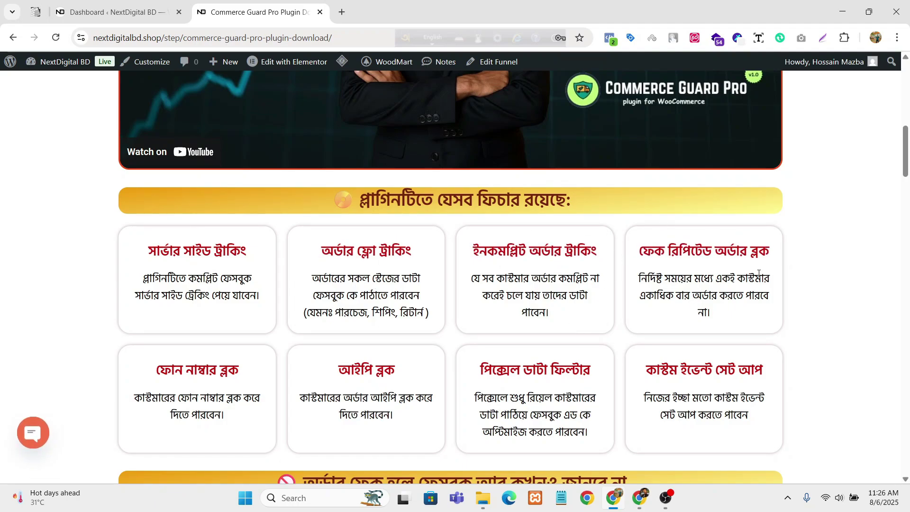
scroll(468, 293, down, 2)
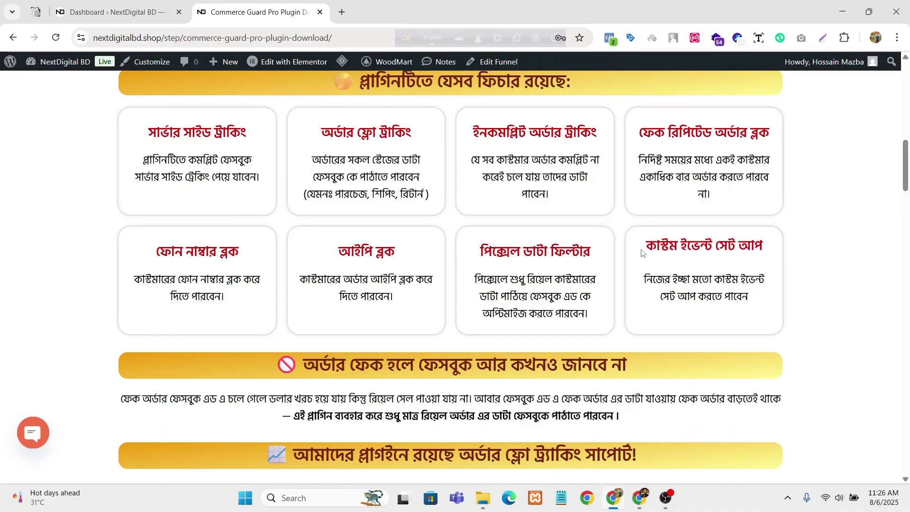
drag(661, 242, 779, 240)
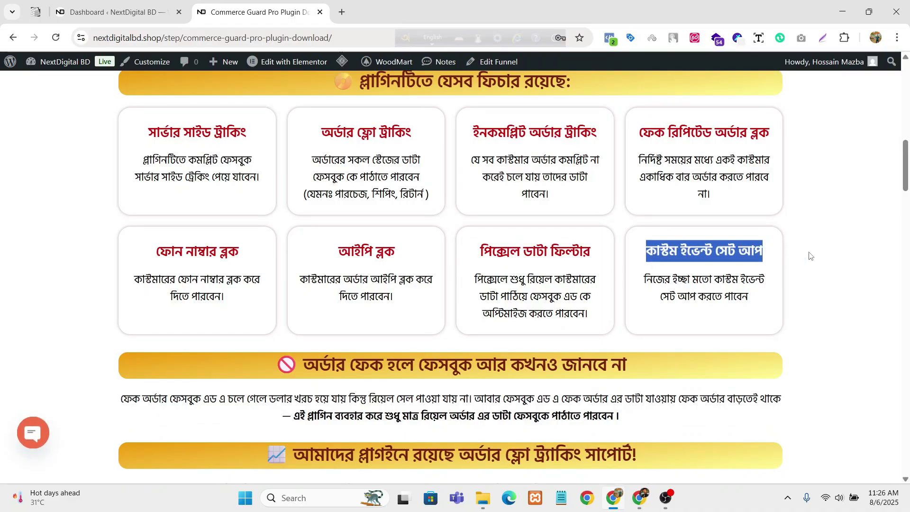
click(811, 256)
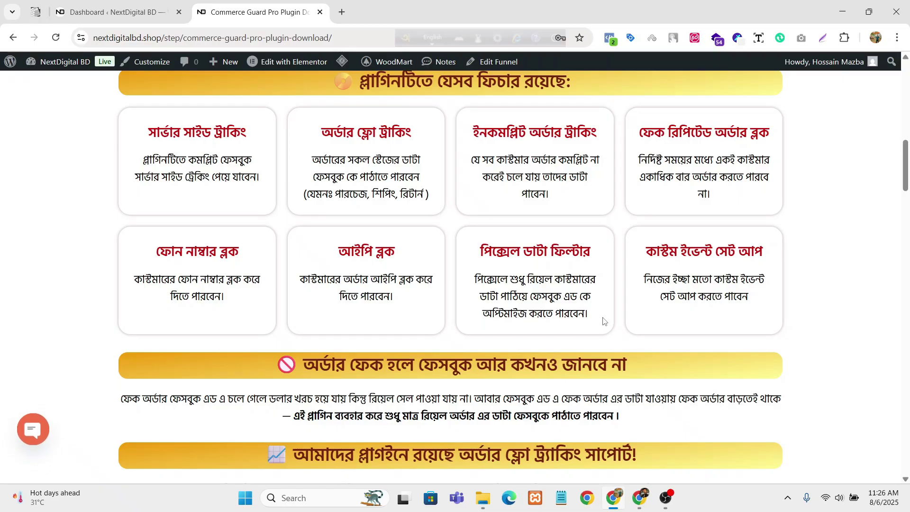
scroll(602, 318, down, 10)
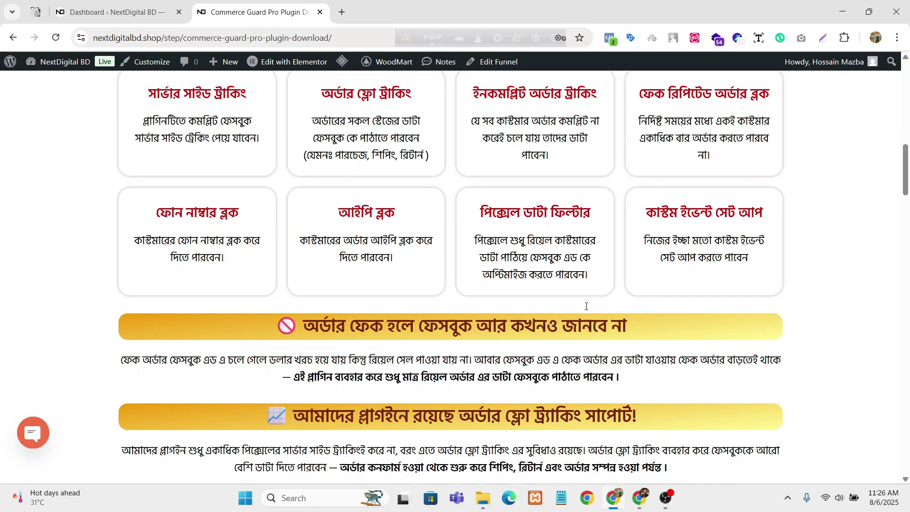
scroll(527, 200, down, 20)
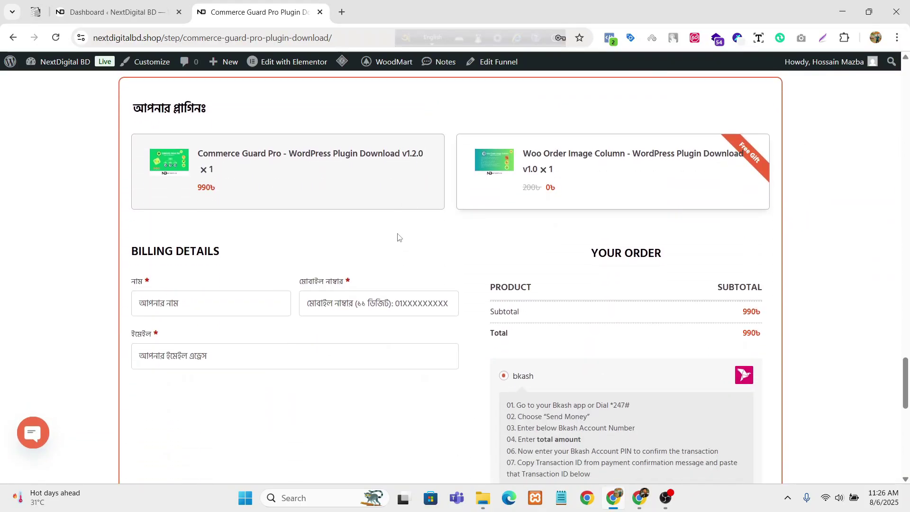
Step: Examine the special offer price, the included plugins and the billing details form on the plugin sales page
scroll(400, 237, up, 10)
scroll(496, 229, down, 5)
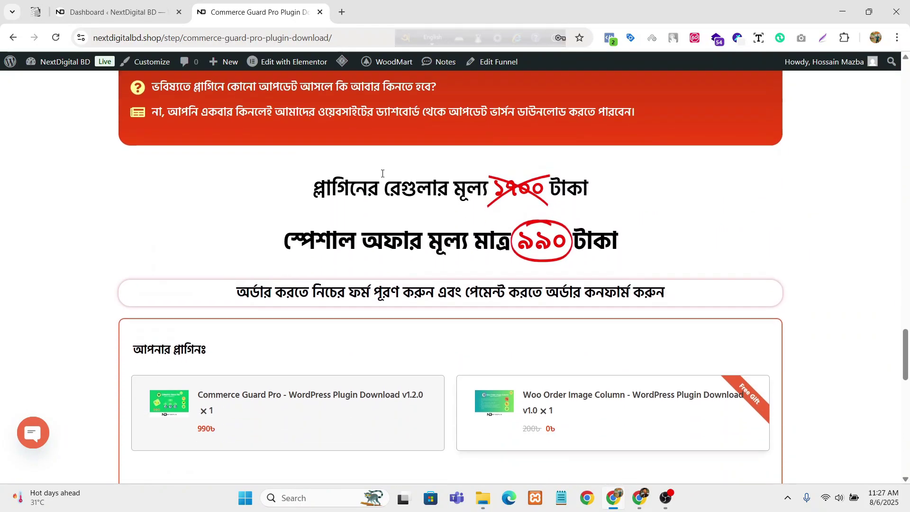
scroll(485, 201, down, 1)
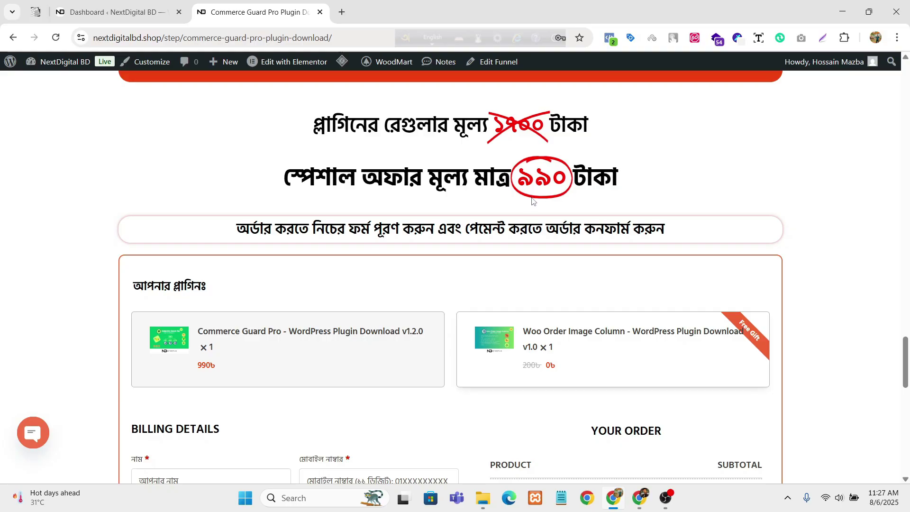
scroll(346, 240, down, 3)
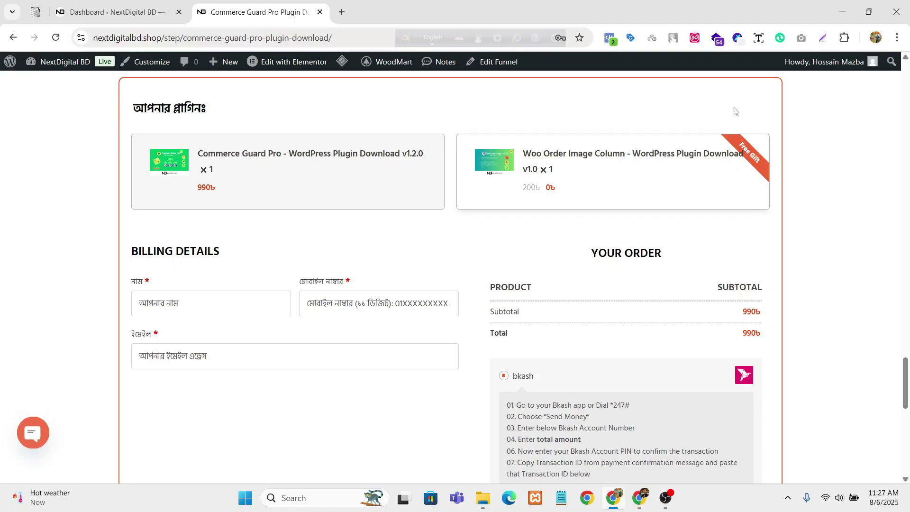
scroll(637, 198, down, 2)
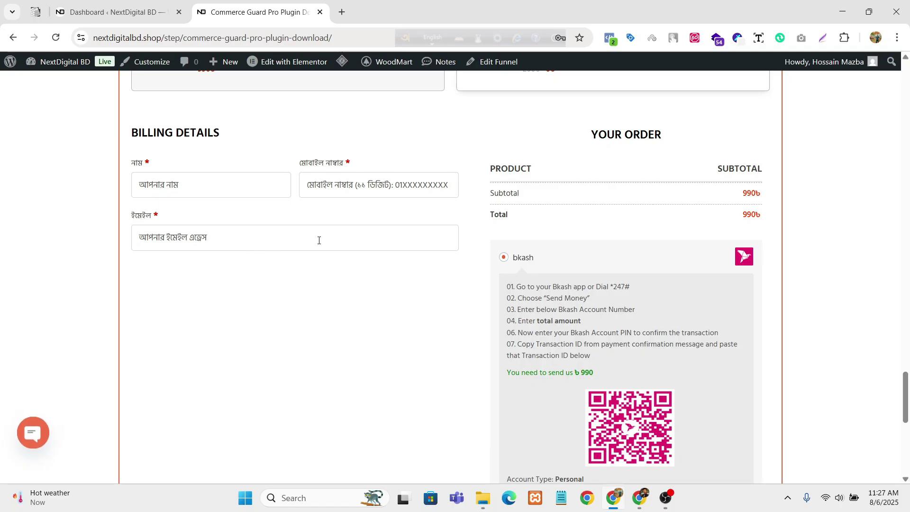
Step: Examine the bkash, nagad and NextPay Gateway payment options in the checkout form, then return to the page's beginning
scroll(373, 258, down, 3)
scroll(524, 317, down, 5)
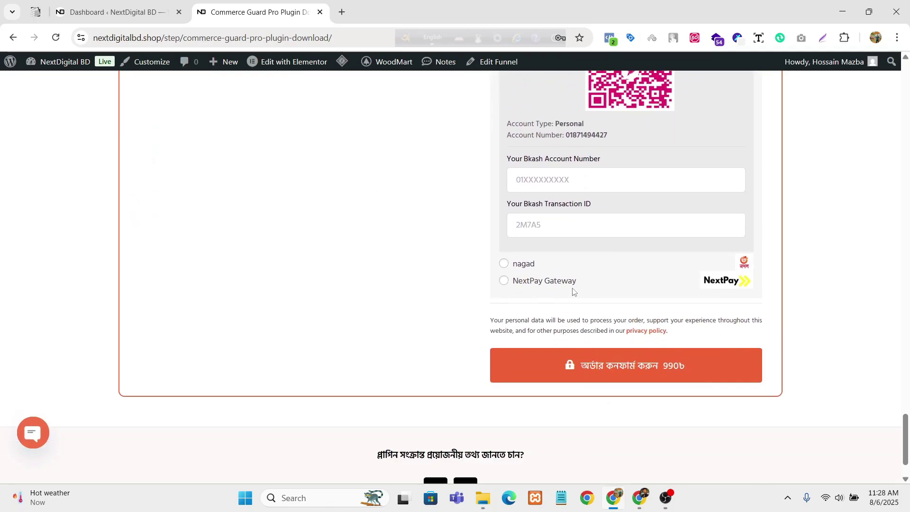
drag(516, 283, 593, 285)
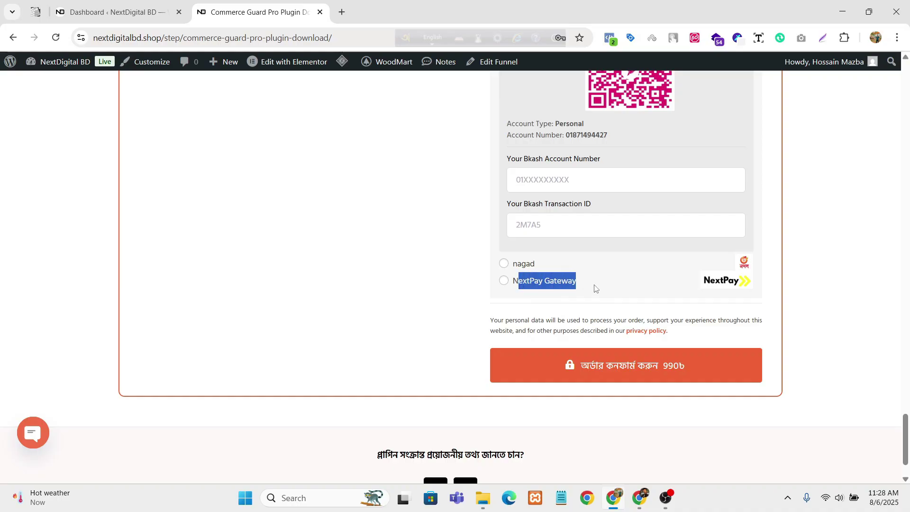
click(610, 283)
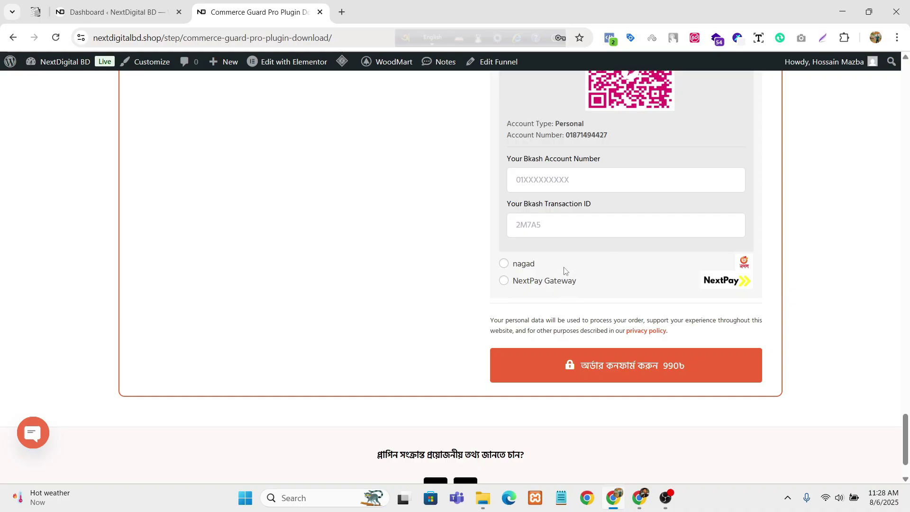
scroll(461, 242, up, 2)
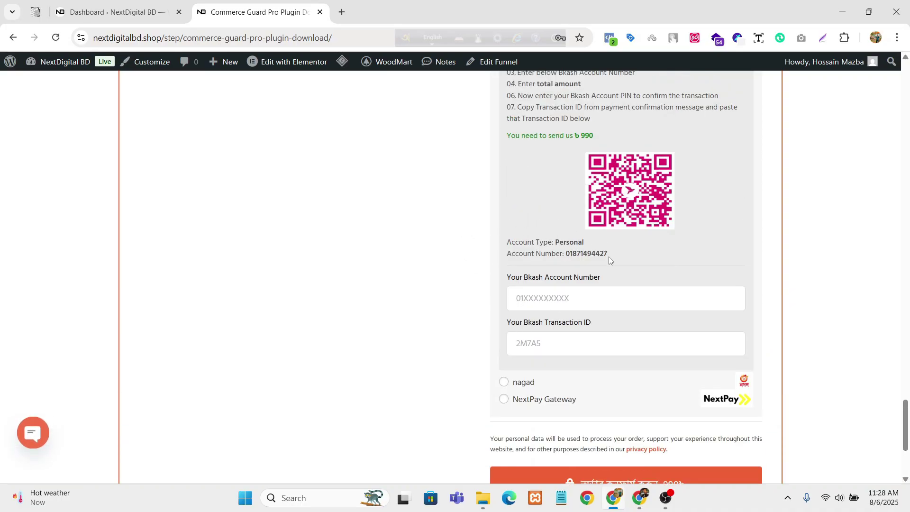
scroll(608, 257, up, 2)
scroll(602, 330, down, 2)
scroll(595, 302, down, 3)
scroll(406, 258, up, 12)
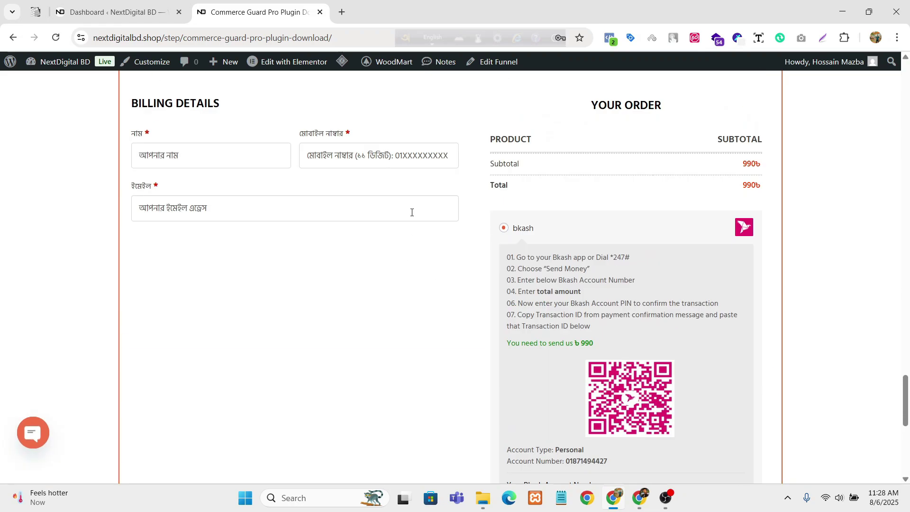
scroll(462, 203, up, 20)
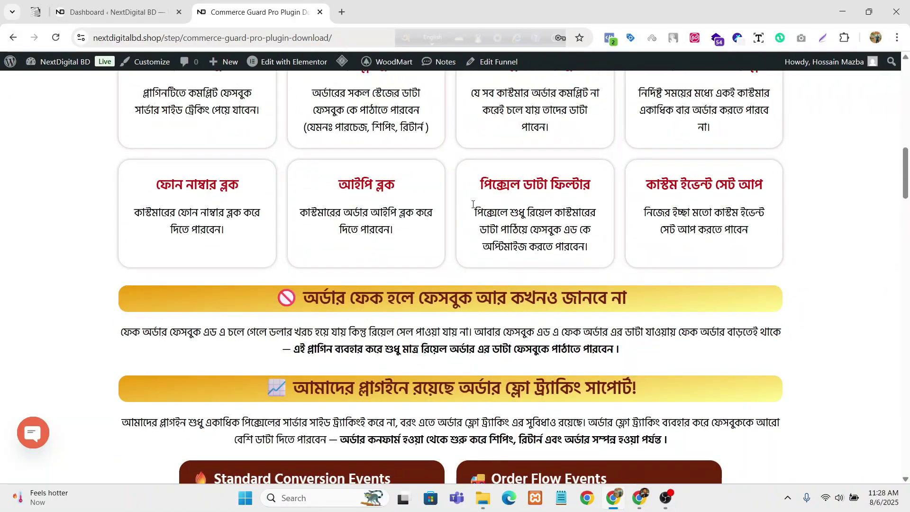
scroll(472, 207, up, 5)
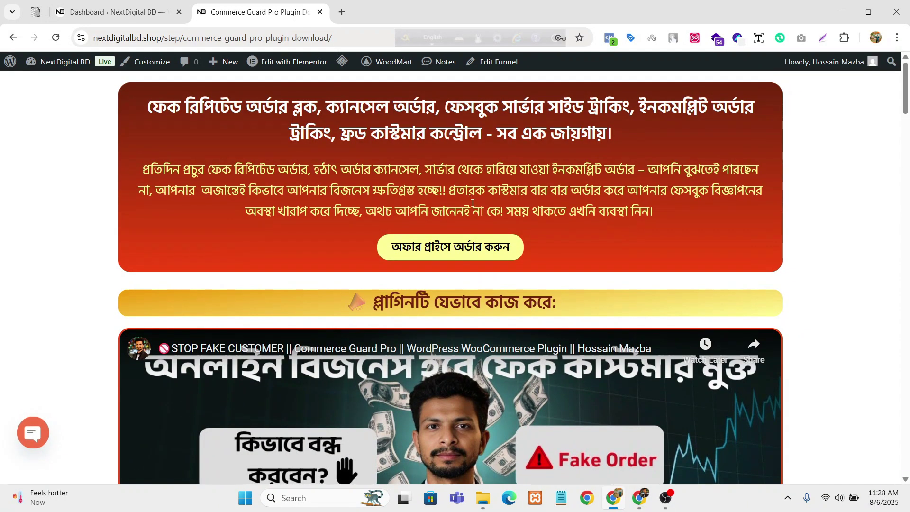
Step: Switch to the WordPress dashboard and open the upload form for adding a plugin from a .zip file
key(ctrl+shift+Tab)
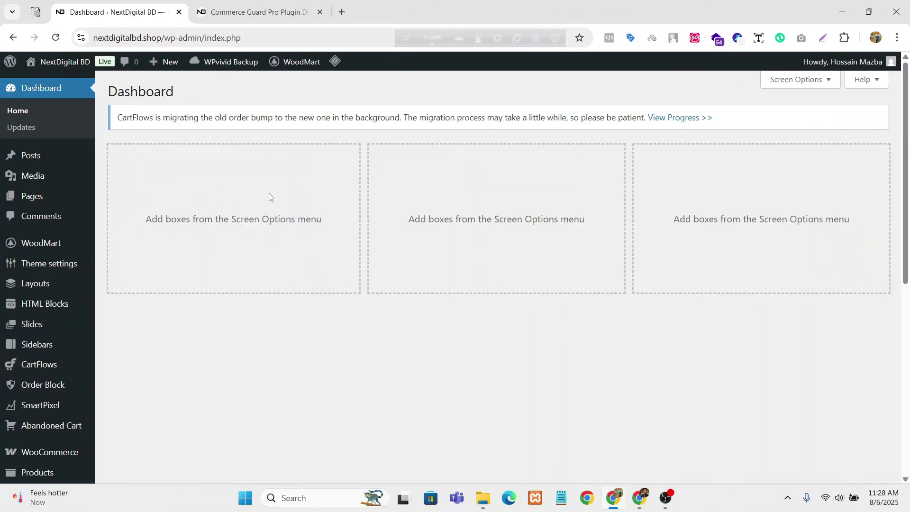
scroll(198, 232, down, 4)
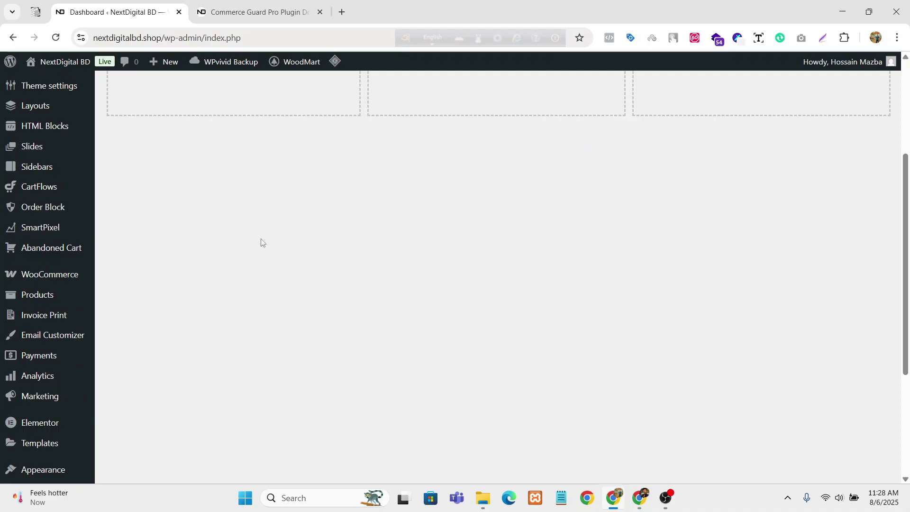
scroll(259, 236, down, 4)
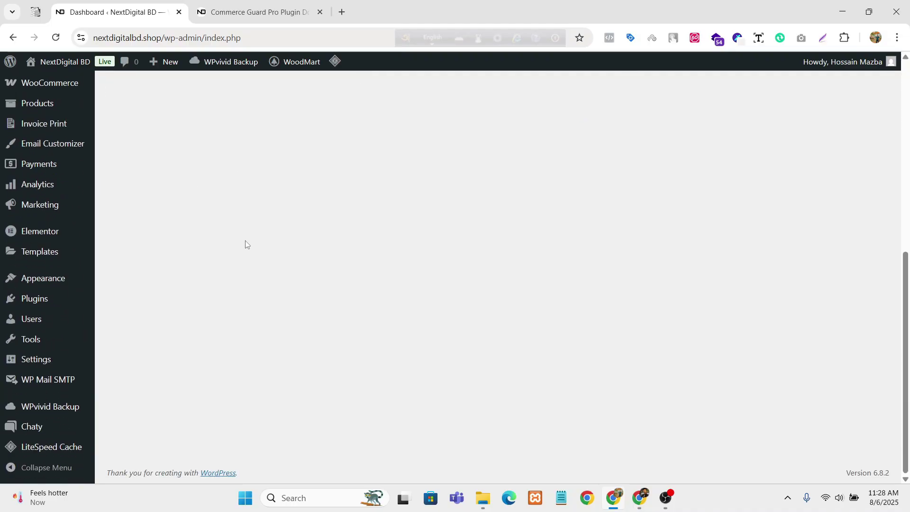
scroll(273, 167, up, 8)
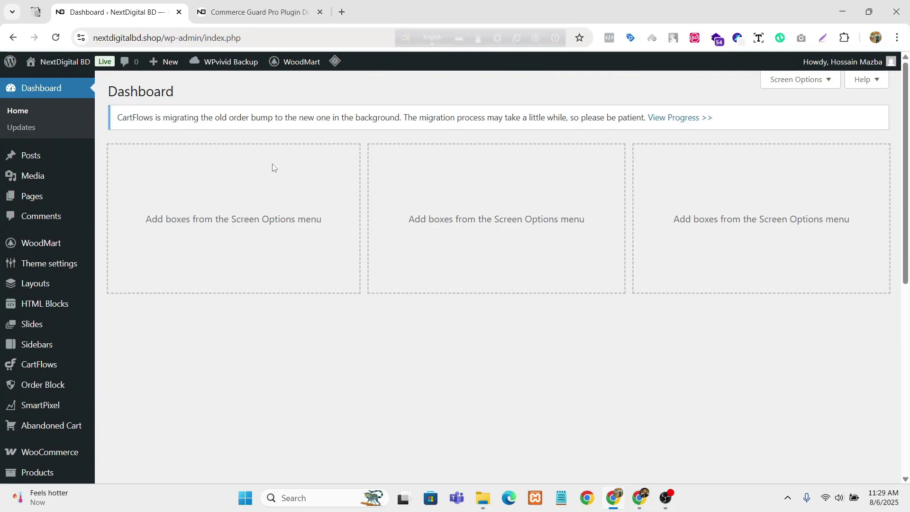
scroll(270, 165, down, 6)
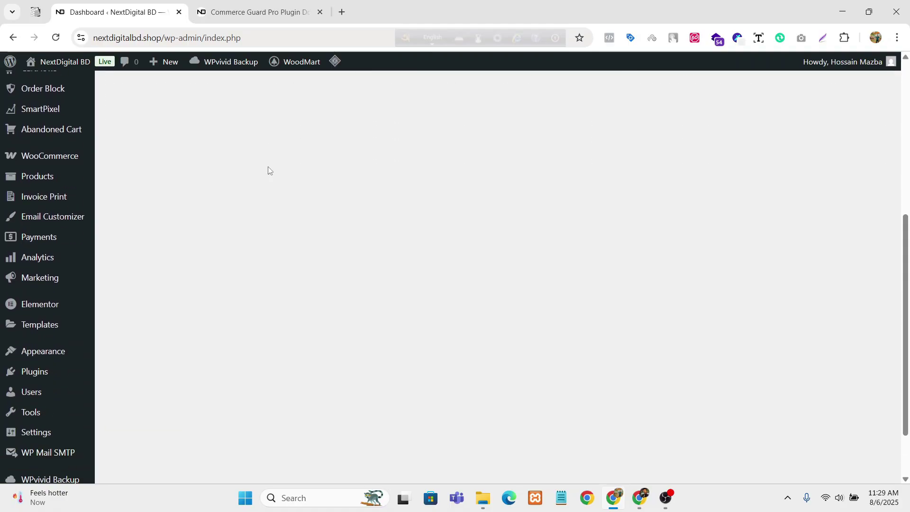
mouse_move(59, 377)
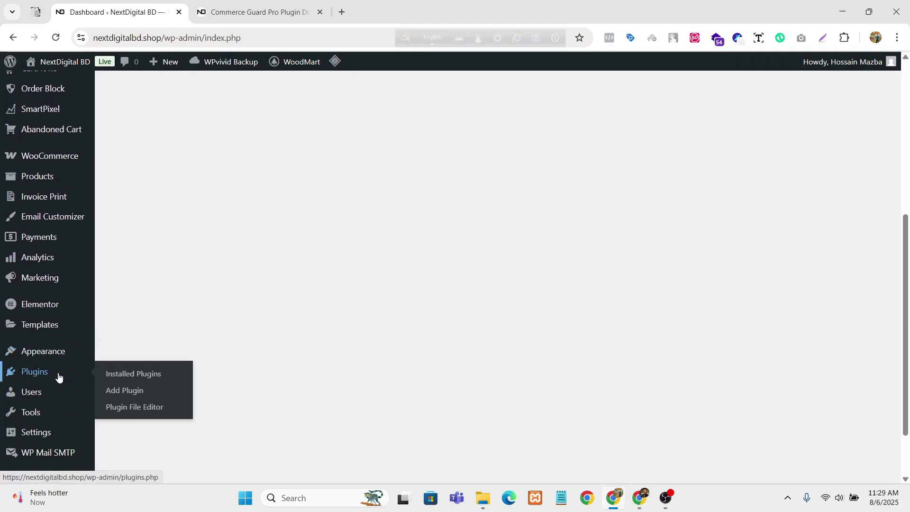
click(153, 389)
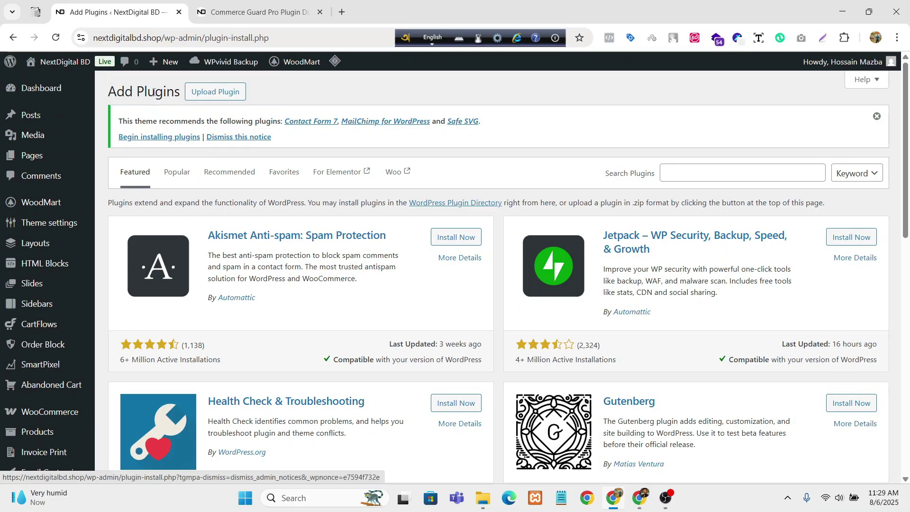
click(216, 97)
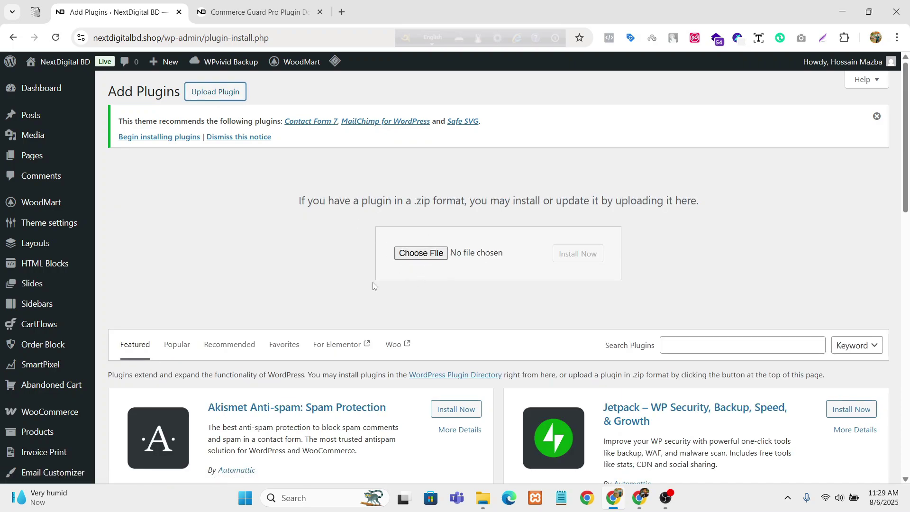
Step: Open the Order Block settings page of the plugin
scroll(362, 168, down, 3)
scroll(356, 166, up, 3)
scroll(251, 159, down, 3)
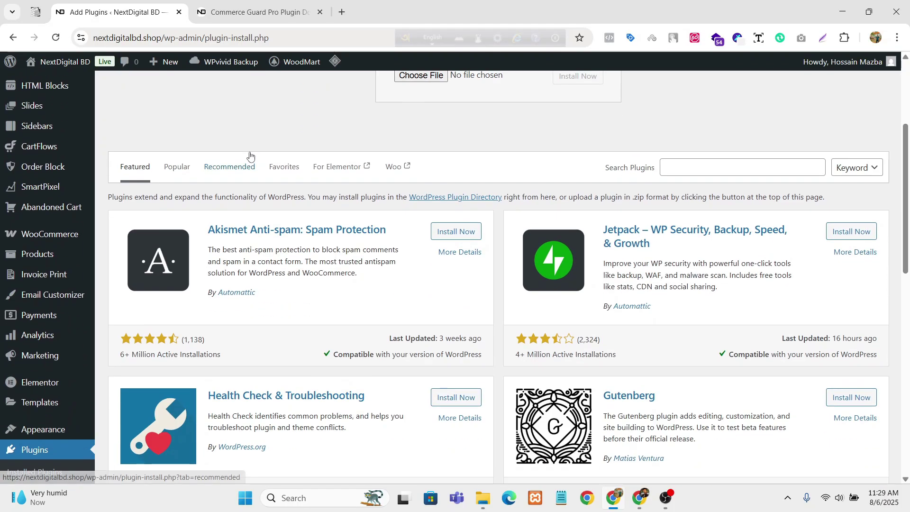
mouse_move(82, 152)
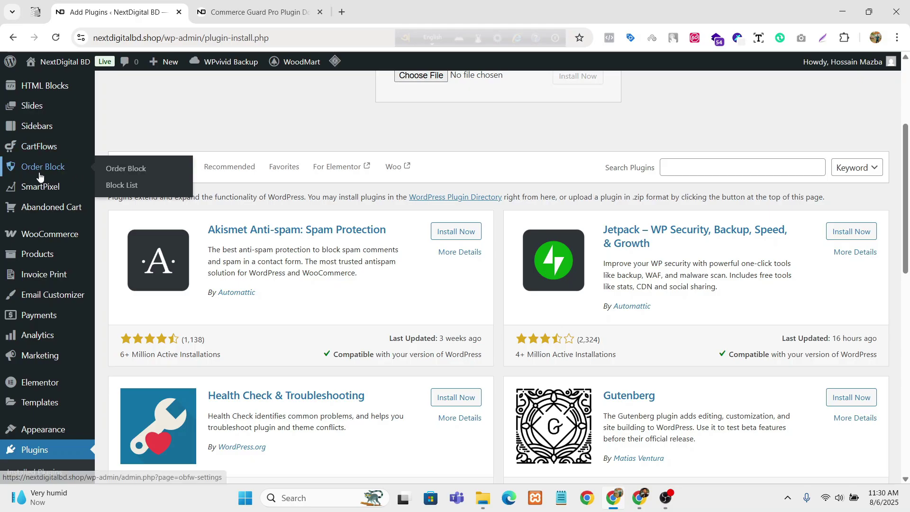
mouse_move(38, 189)
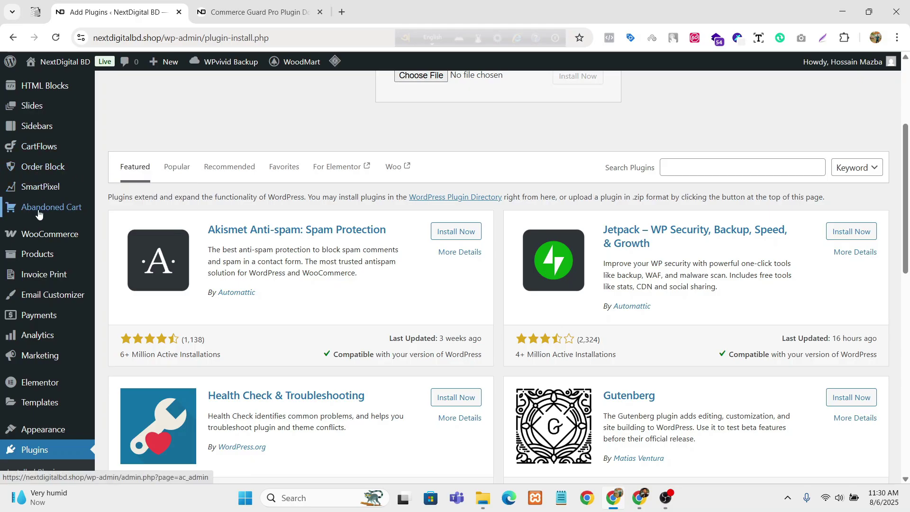
mouse_move(68, 168)
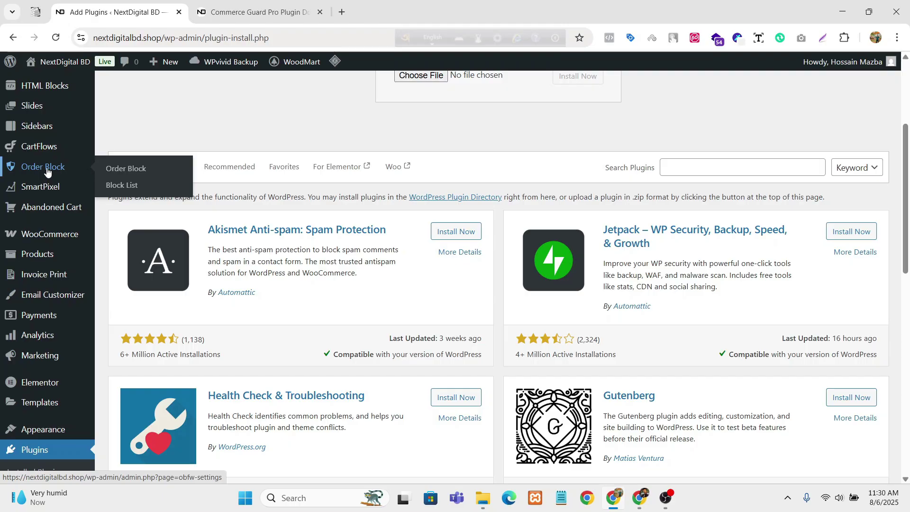
click(147, 168)
Step: Review the Order Block main settings and popup appearance options, focusing on the Block Duration value
scroll(195, 200, down, 6)
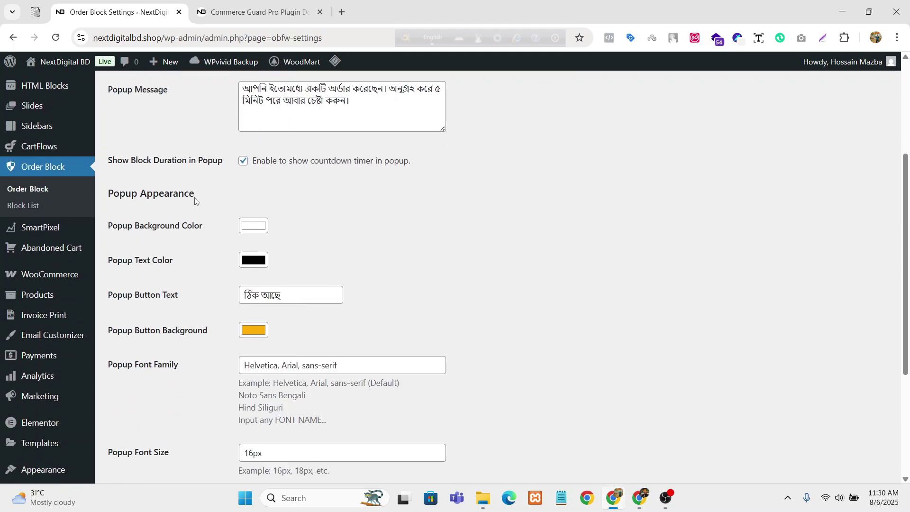
scroll(194, 201, up, 3)
scroll(195, 201, up, 3)
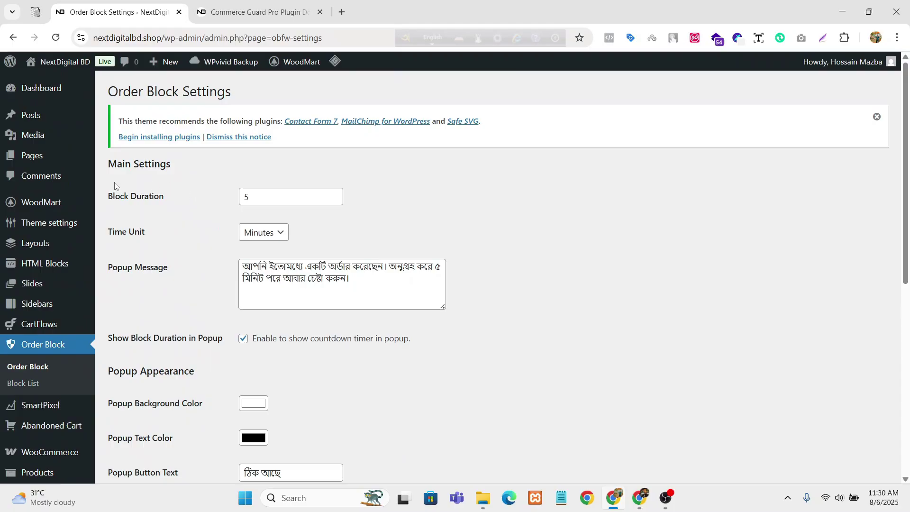
drag(110, 196, 162, 197)
click(163, 197)
drag(267, 196, 240, 192)
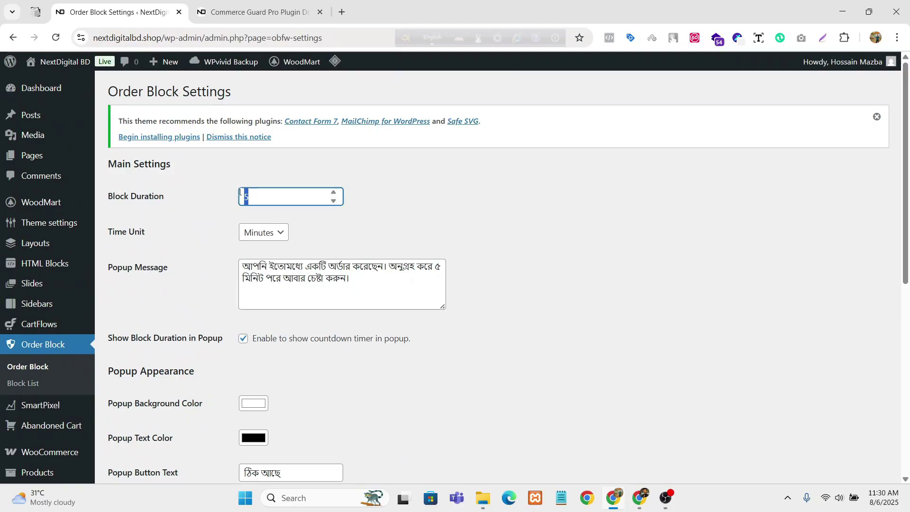
click(208, 198)
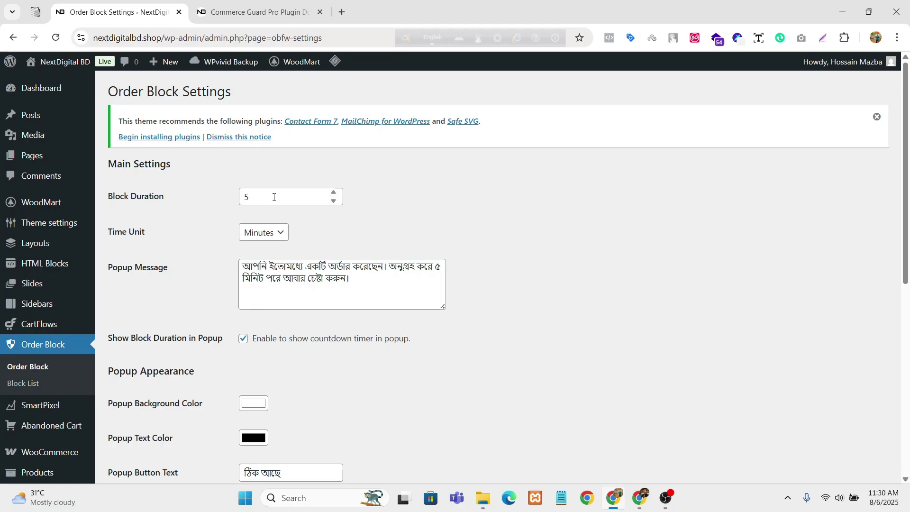
scroll(274, 197, down, 1)
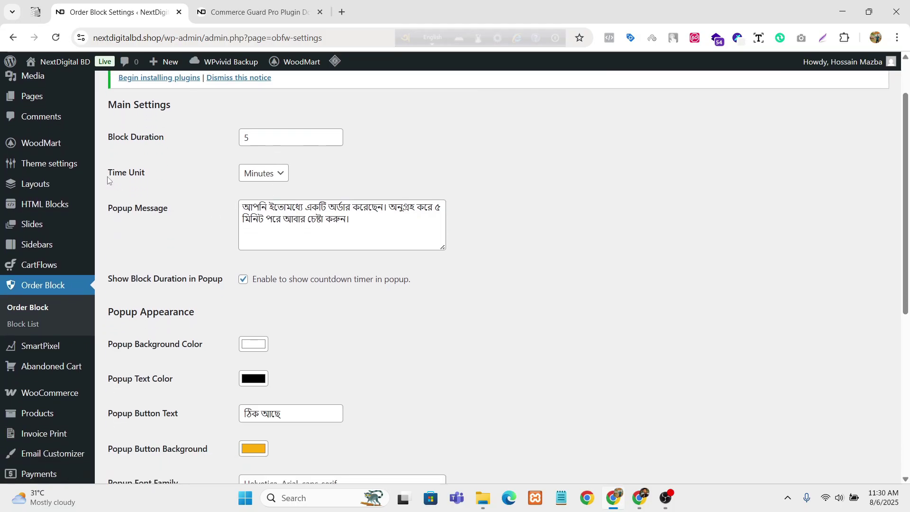
Step: Review the Block Duration field and the Minutes, Hours and Days choices for its Time Unit
drag(107, 176, 173, 171)
click(172, 171)
click(251, 143)
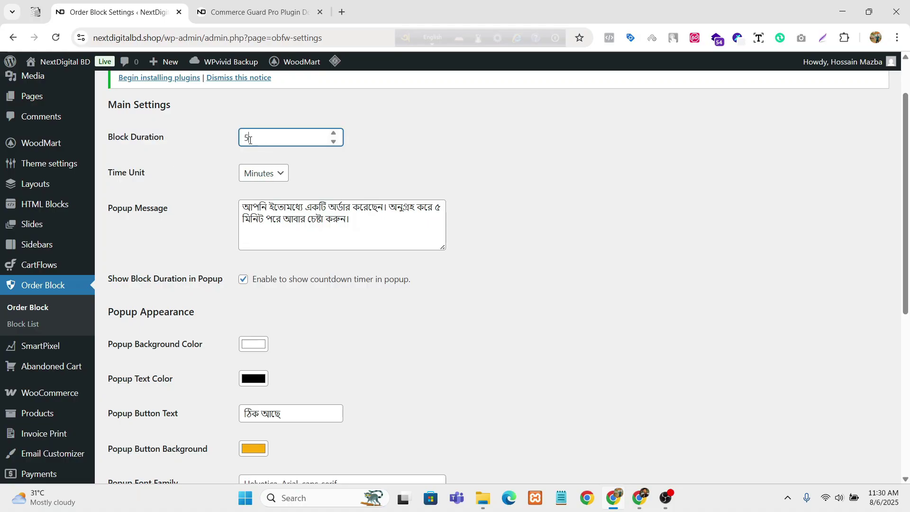
click(263, 173)
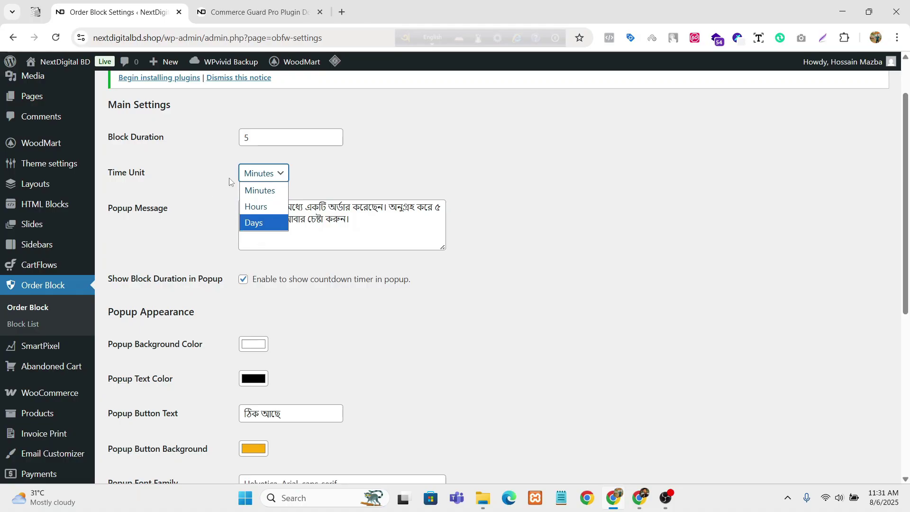
click(334, 168)
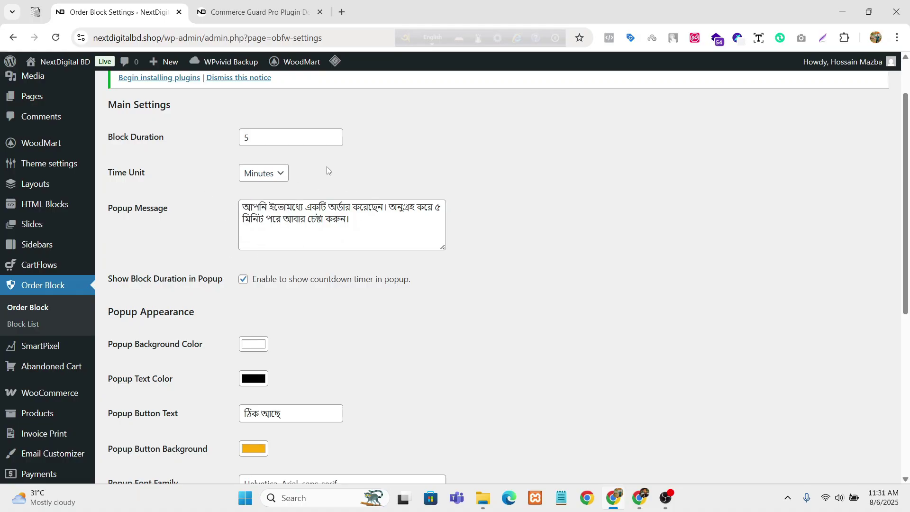
Step: Examine the Popup Message text and compare the waiting time it mentions with the Block Duration value
drag(109, 209, 194, 213)
click(193, 217)
drag(434, 209, 451, 220)
click(255, 141)
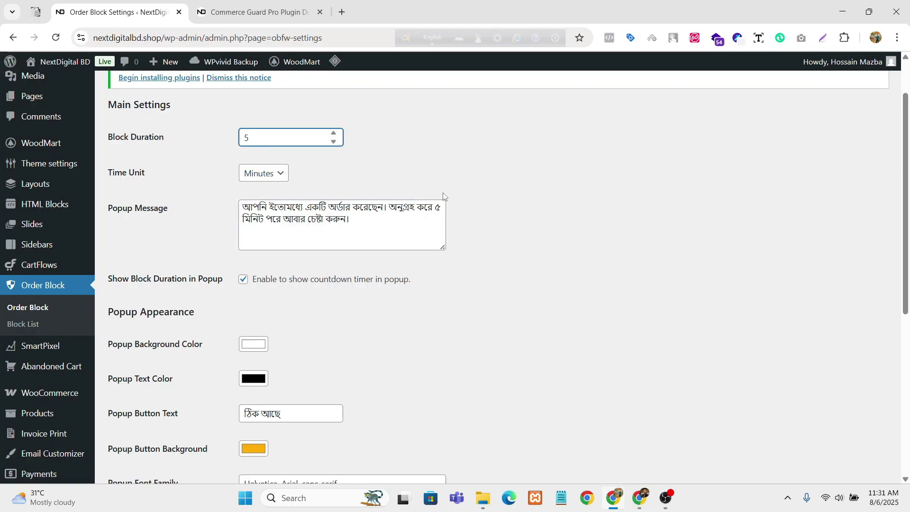
click(438, 212)
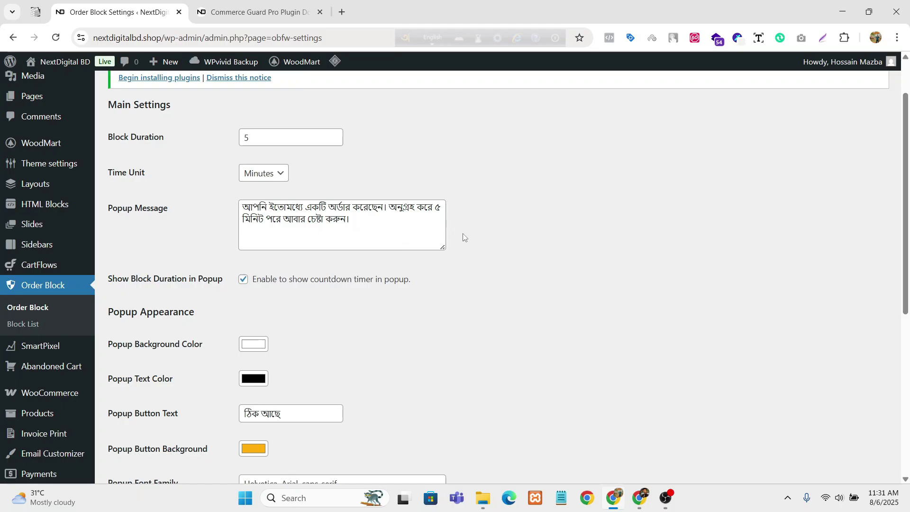
triple_click(359, 218)
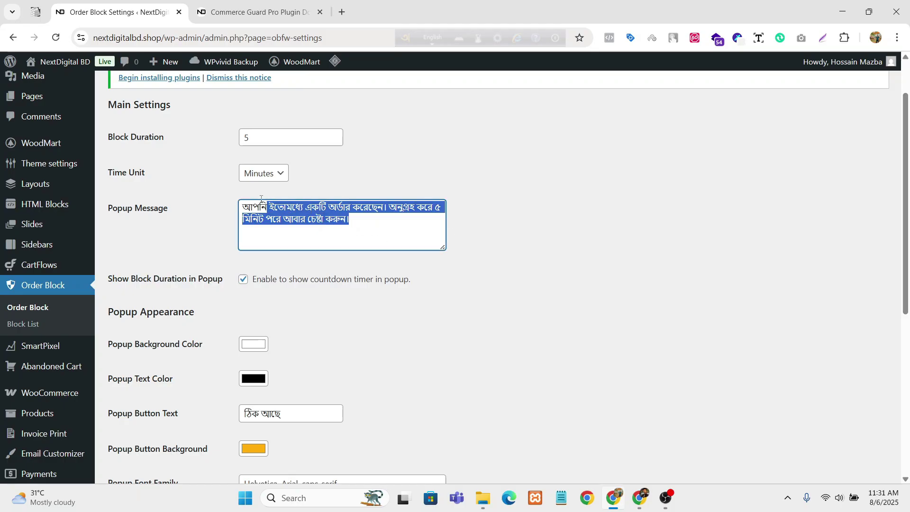
click(493, 149)
Step: Review the countdown timer option and the popup appearance settings, including Popup Font Family, then return to the main settings
scroll(492, 157, down, 1)
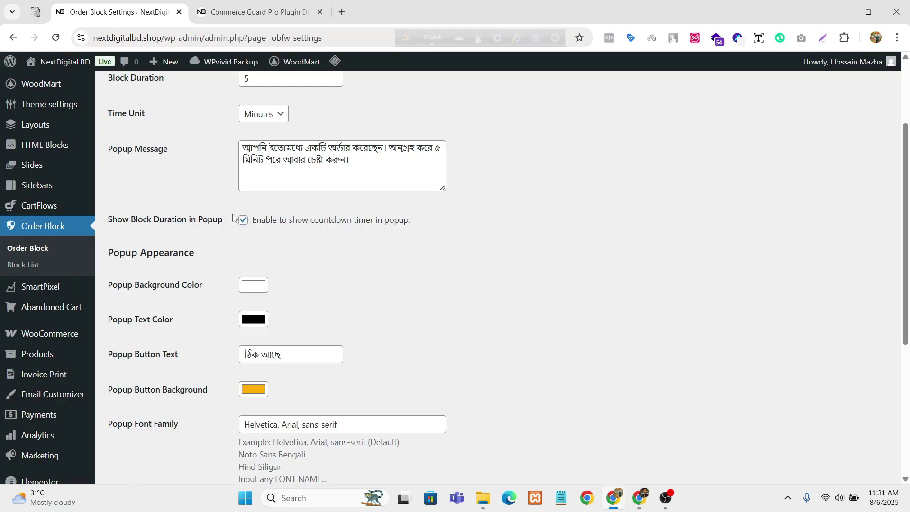
scroll(399, 225, down, 2)
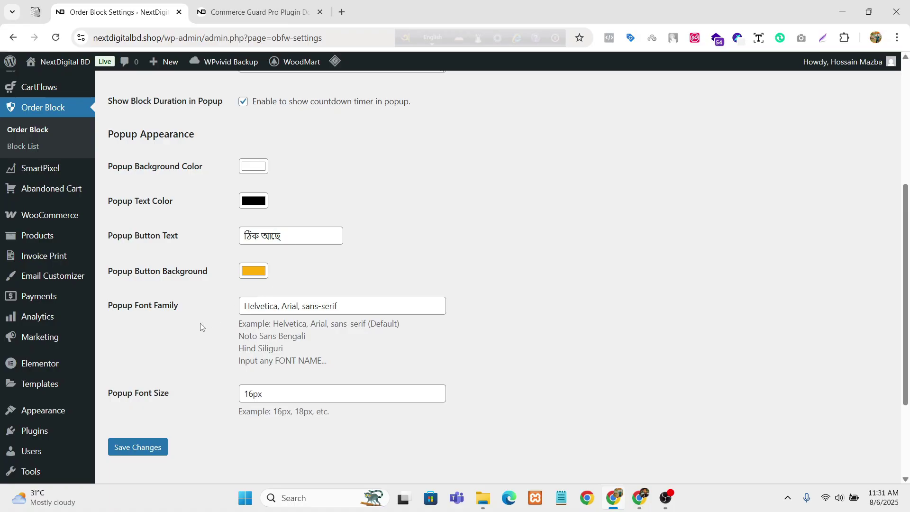
drag(127, 306, 189, 310)
click(189, 310)
scroll(326, 234, up, 5)
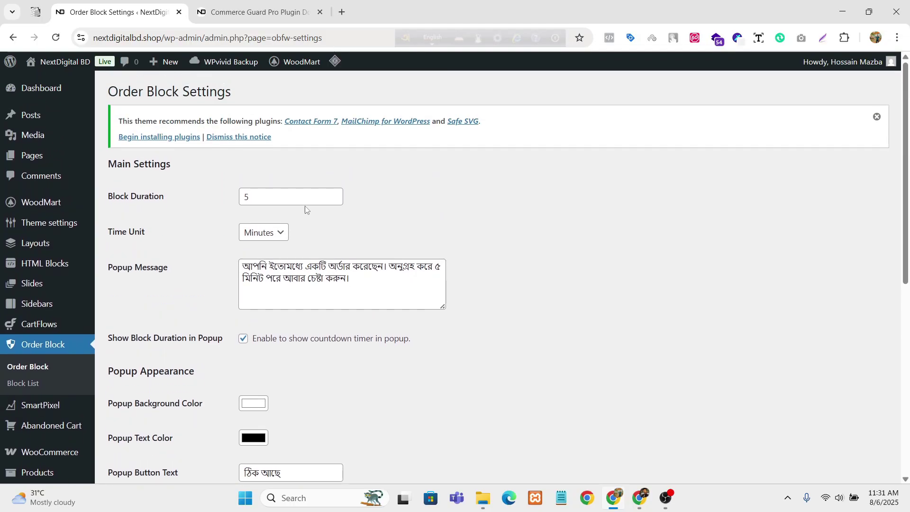
Step: Switch to the NextDigital BD storefront window and buy the Woo Order Image Column plugin directly from the recently added products
click(639, 497)
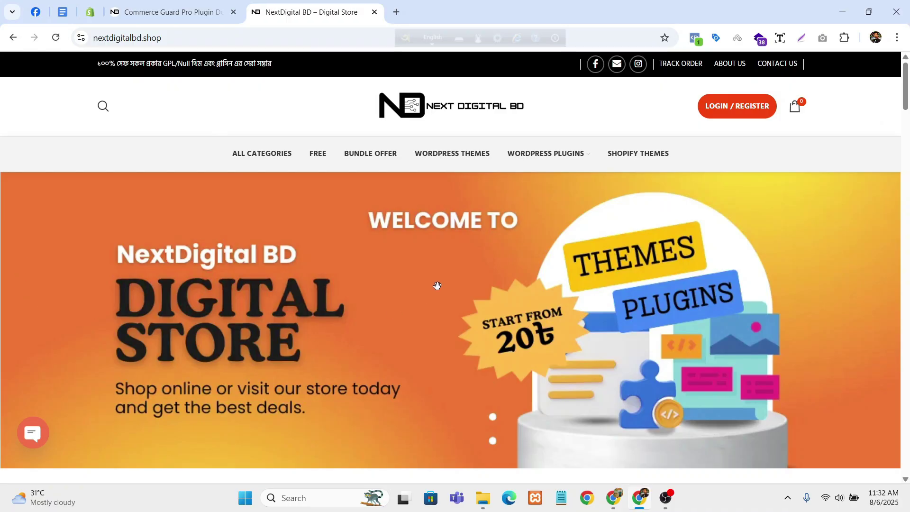
scroll(323, 263, down, 10)
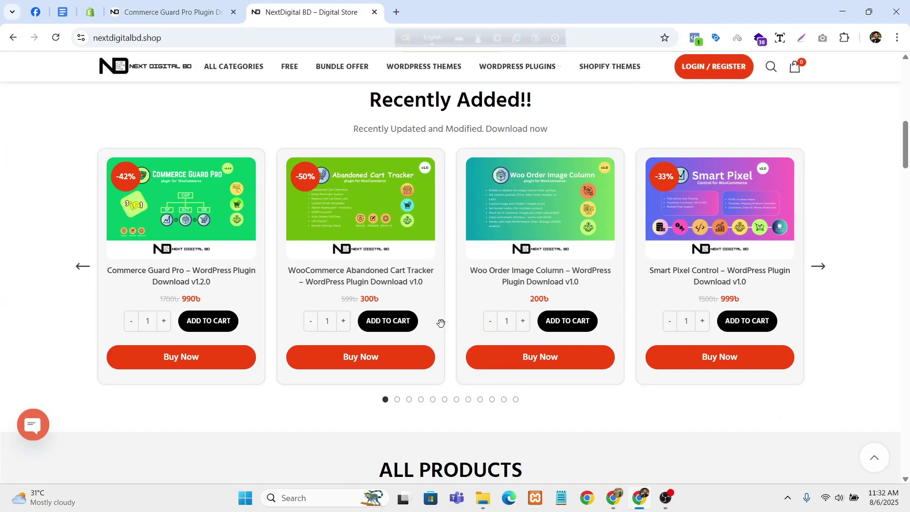
scroll(318, 268, down, 3)
scroll(318, 268, down, 1)
scroll(660, 254, up, 3)
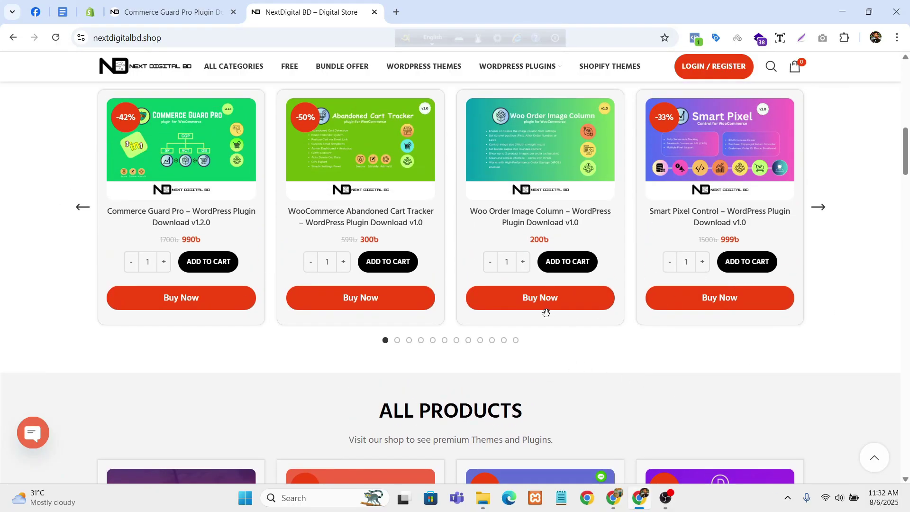
click(540, 308)
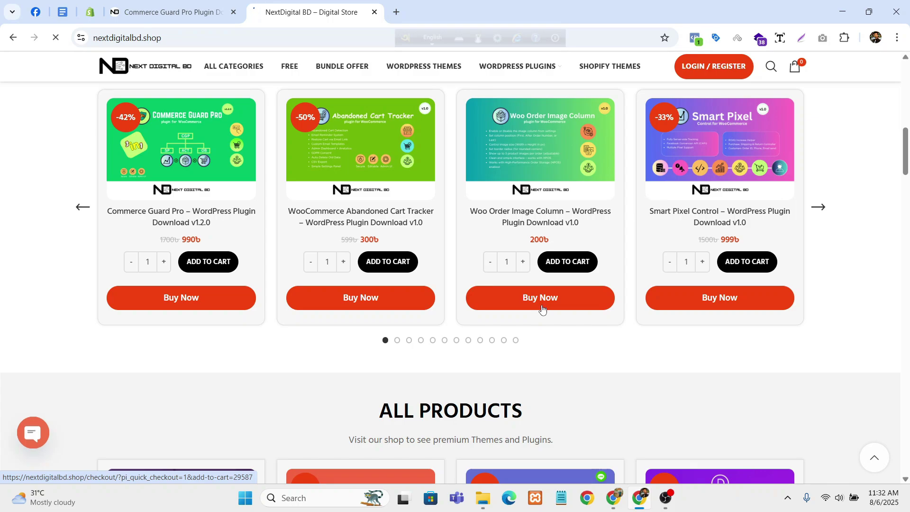
Step: Replace the mobile number in the checkout billing details with a saved customer number
scroll(353, 315, down, 3)
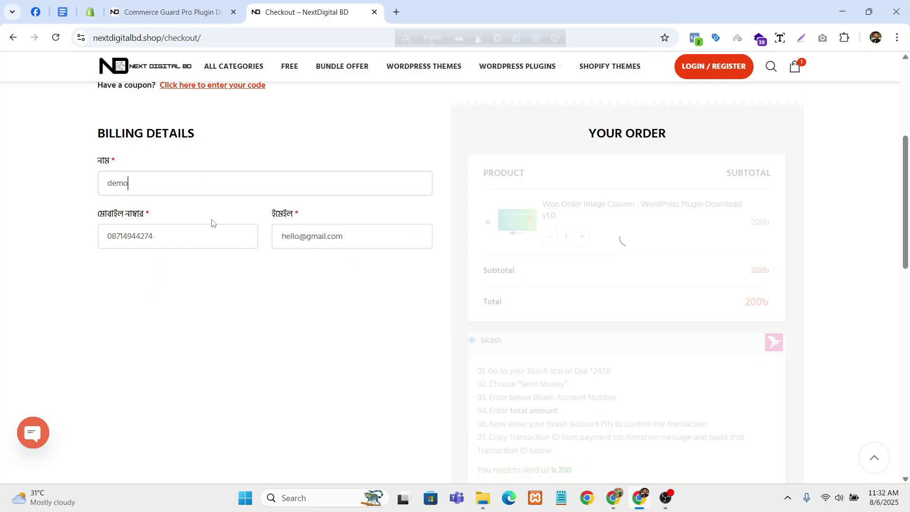
click(212, 237)
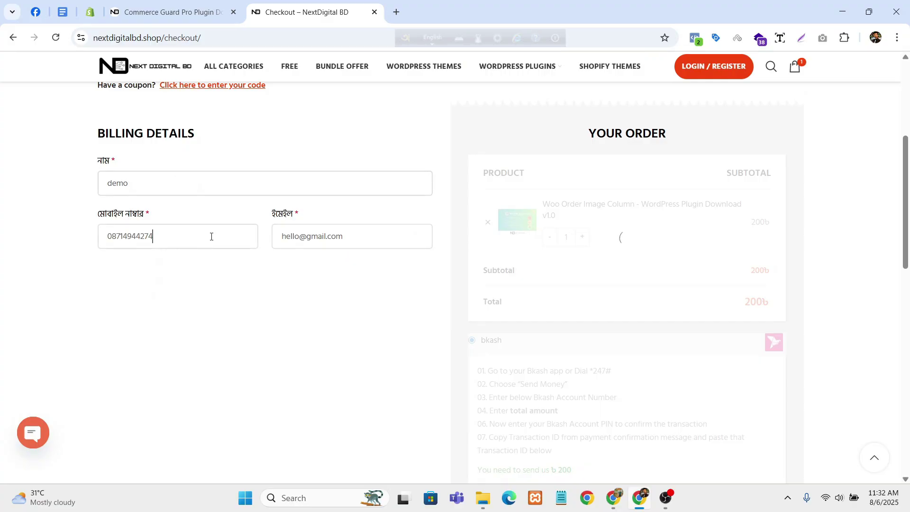
key(ctrl+a)
key(BackSpace)
click(134, 244)
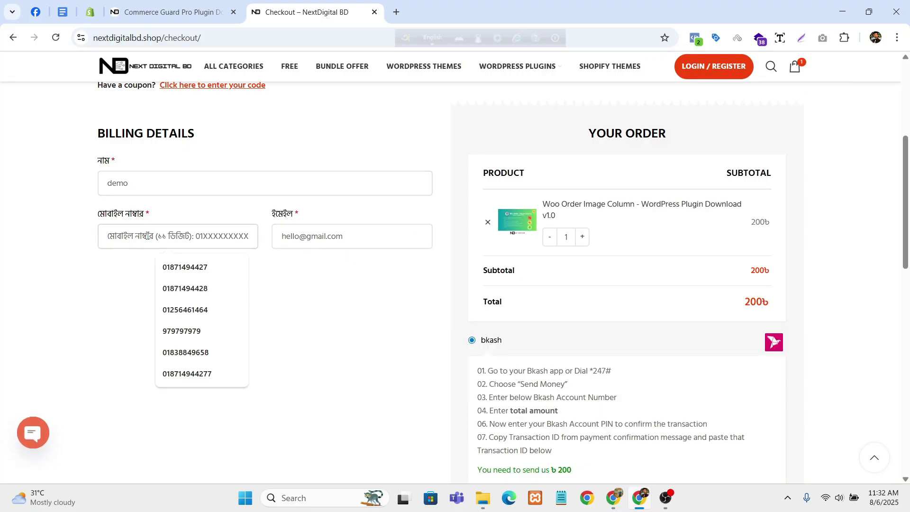
click(174, 272)
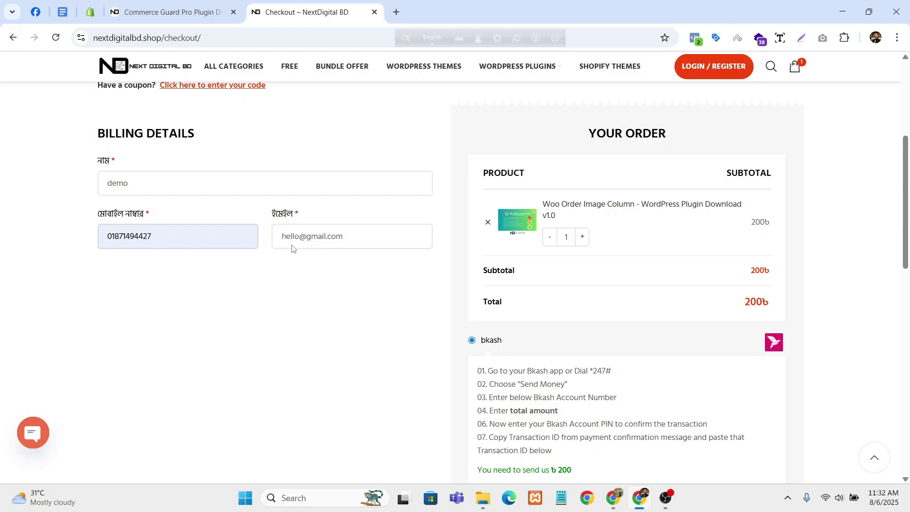
Step: Fill in the customer's Bkash account number and the Bkash transaction ID from saved entries
scroll(735, 351, down, 9)
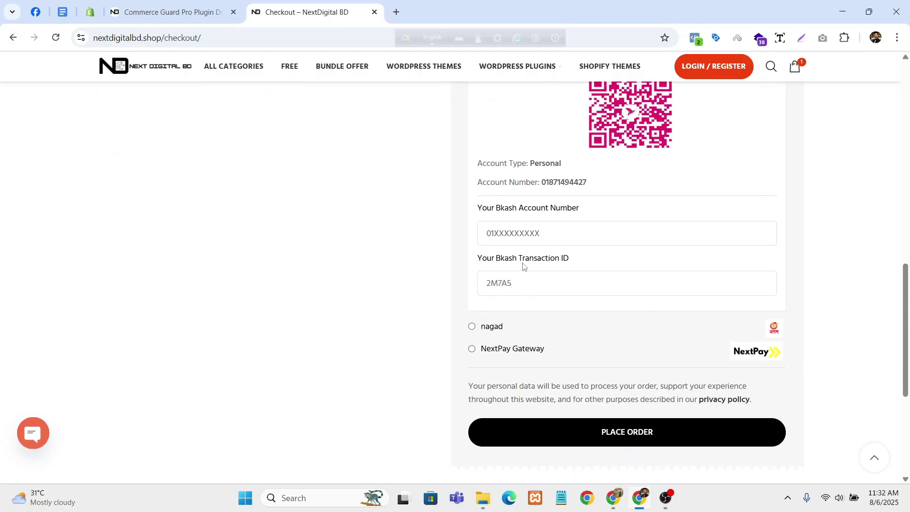
click(558, 233)
click(544, 284)
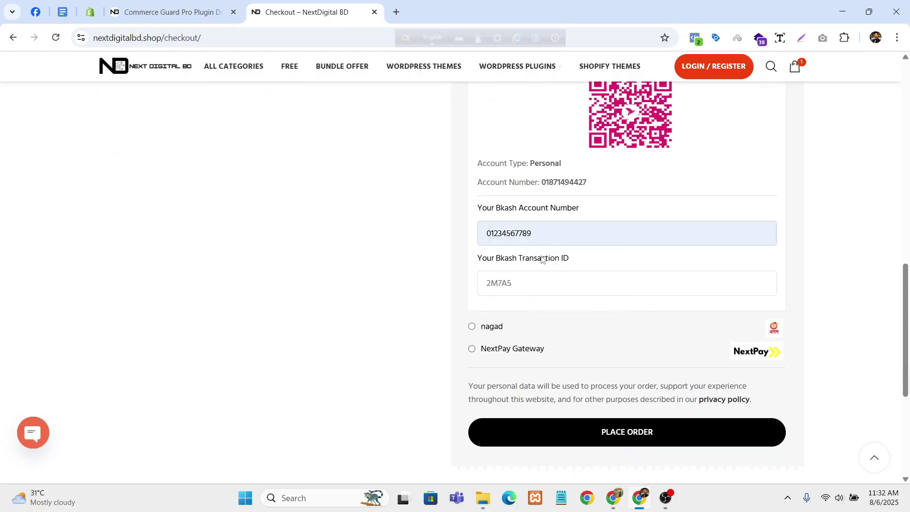
click(544, 280)
click(612, 314)
Step: Place the order for Woo Order Image Column and review the order confirmation details
scroll(615, 201, down, 5)
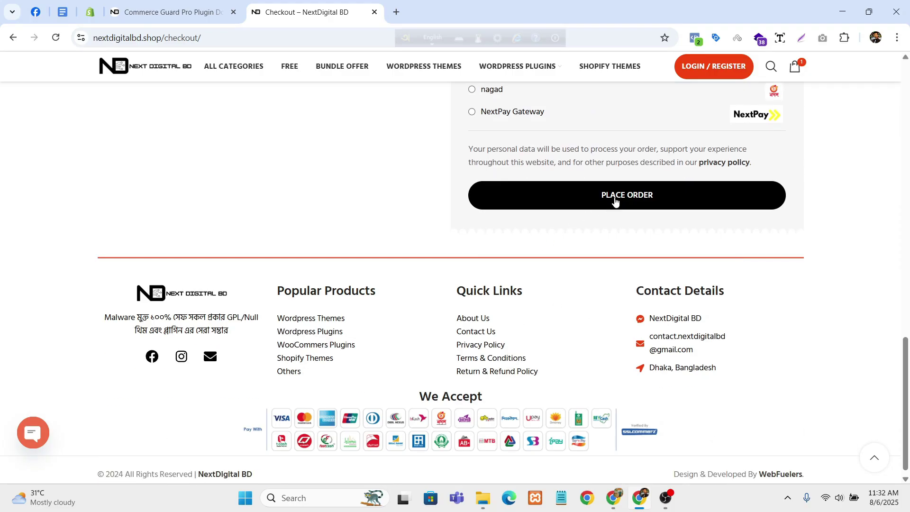
click(631, 202)
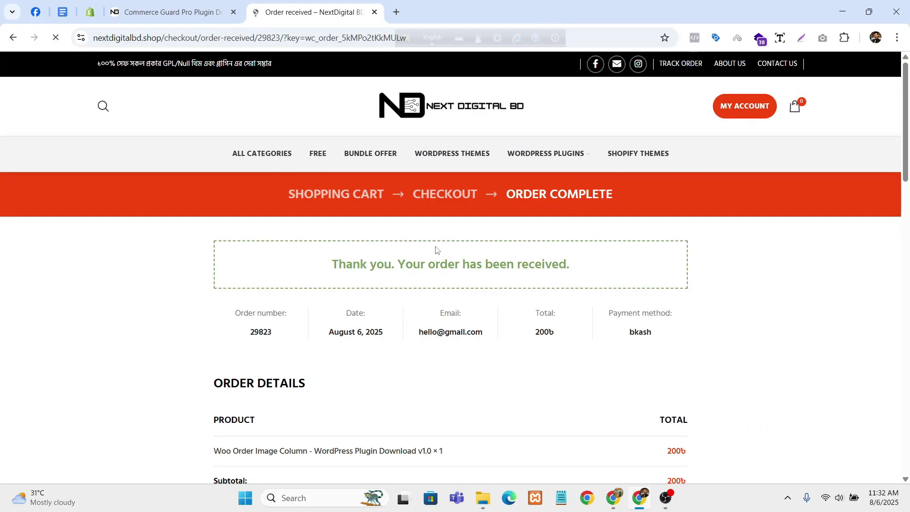
scroll(645, 340, down, 1)
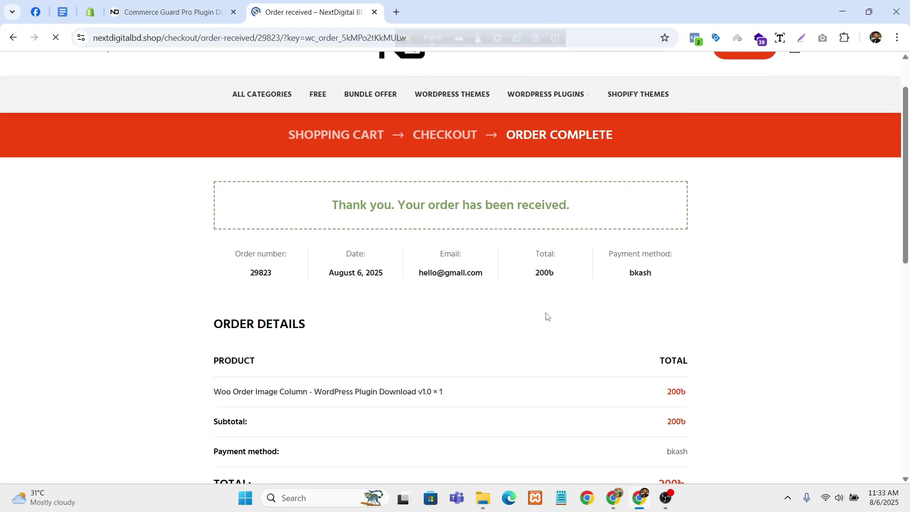
scroll(474, 315, down, 4)
scroll(465, 310, up, 5)
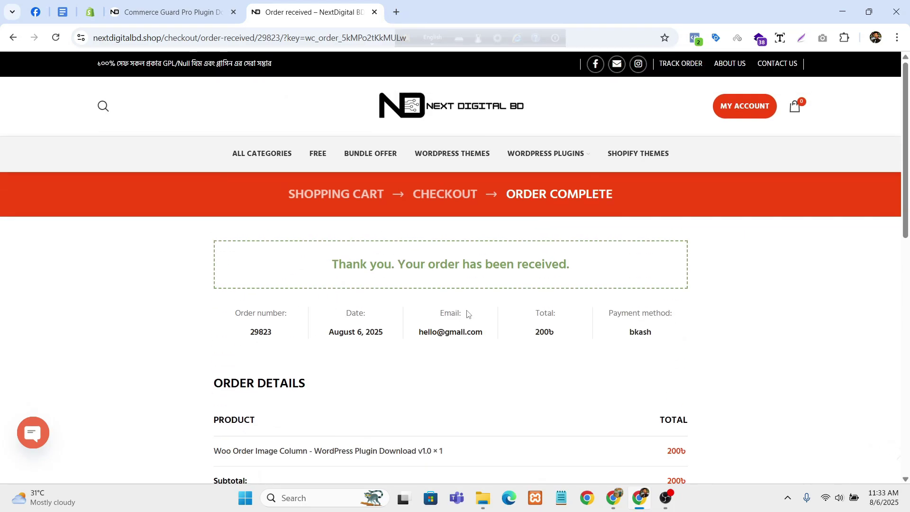
Step: Return to the store's home page and start a second direct purchase with the Chaty Pro WordPress plugin
click(406, 109)
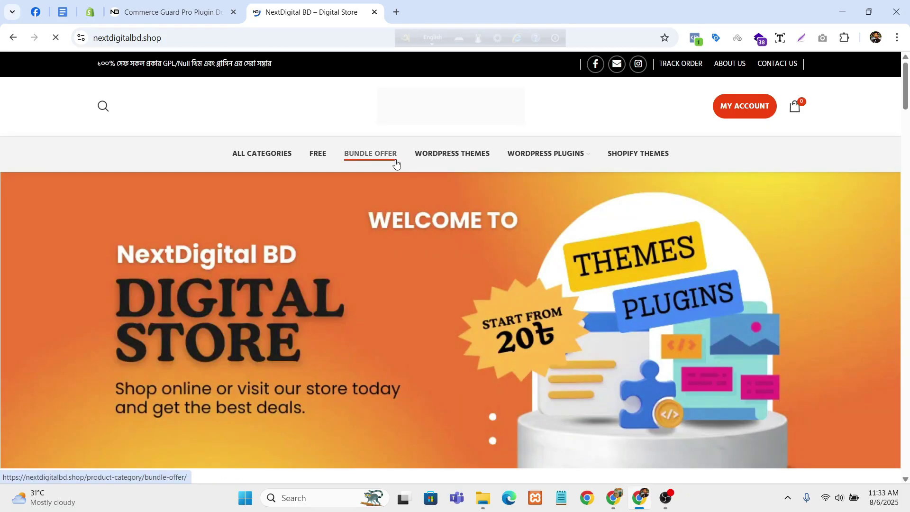
scroll(384, 206, down, 8)
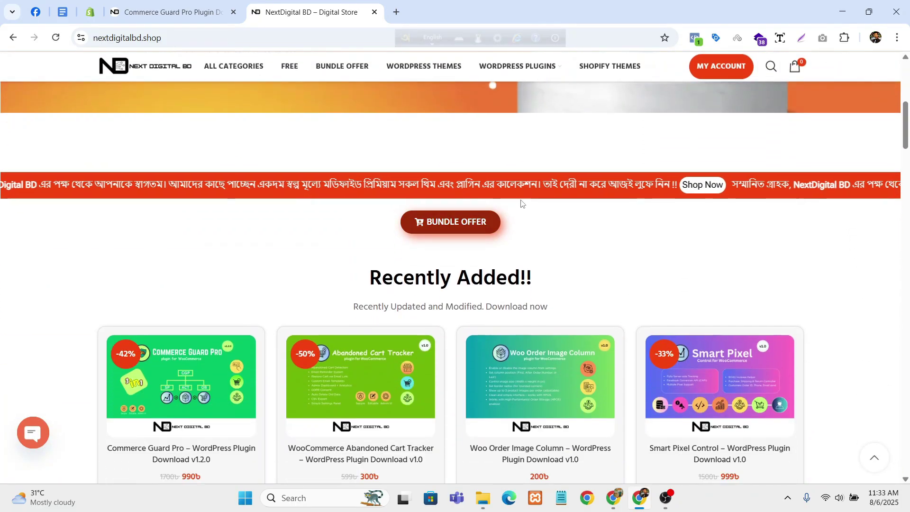
scroll(521, 203, down, 12)
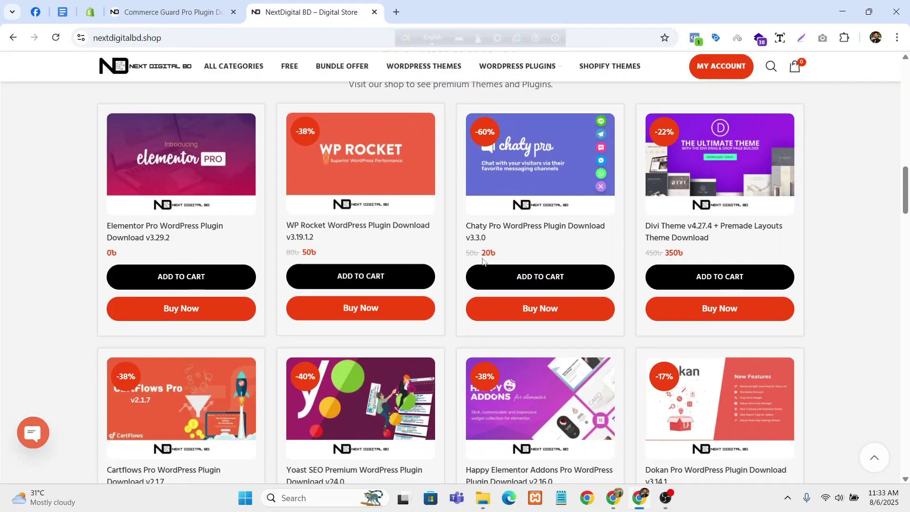
scroll(482, 261, down, 3)
click(541, 188)
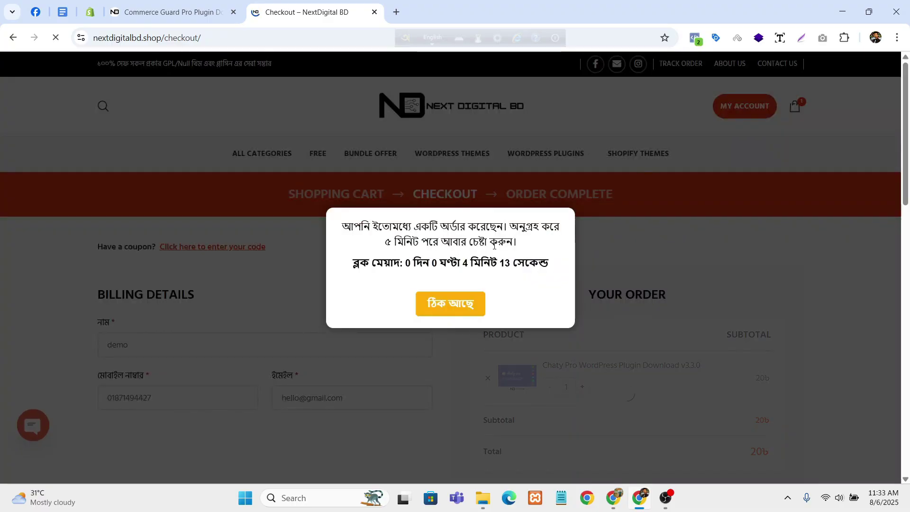
Step: Examine the order block popup at checkout, including its message and the remaining block time countdown
drag(342, 226, 534, 249)
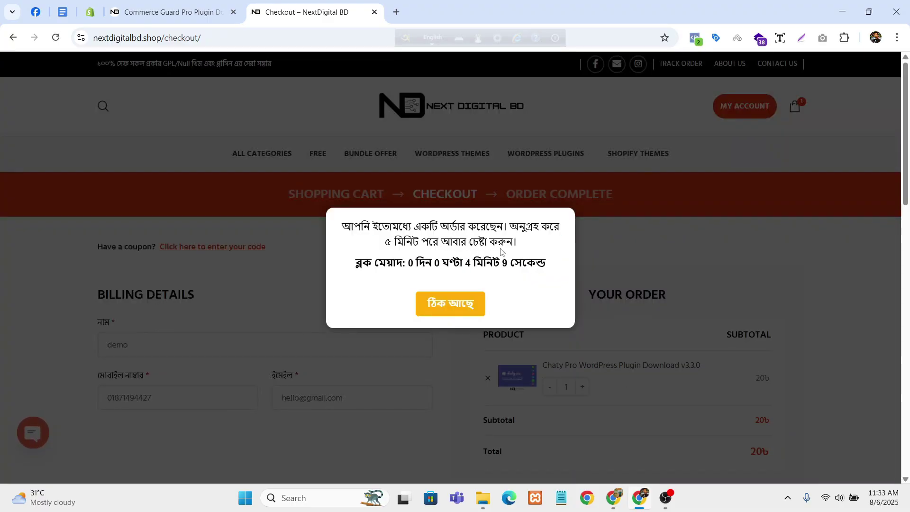
drag(352, 264, 506, 279)
drag(354, 264, 552, 273)
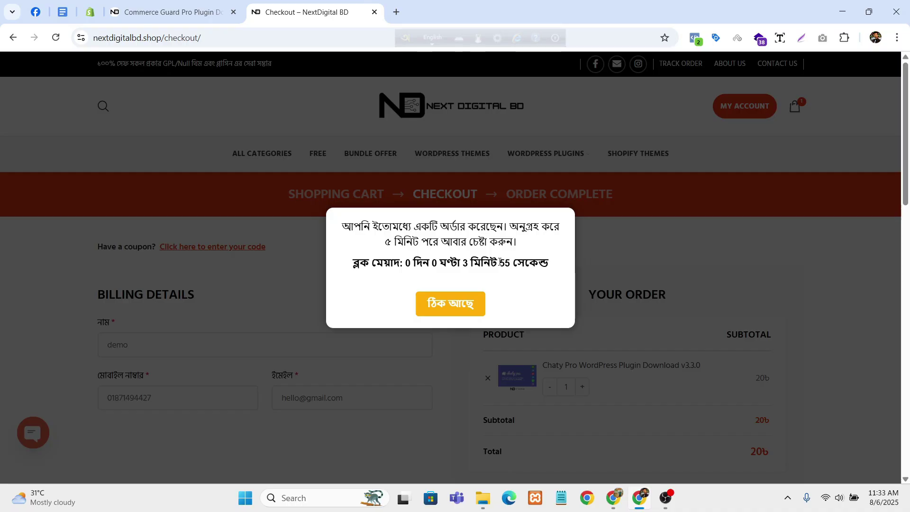
drag(509, 260, 354, 262)
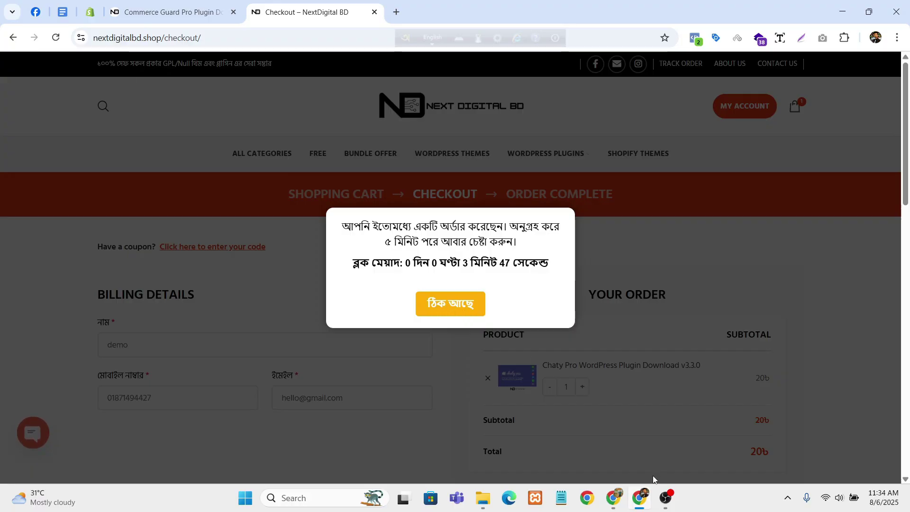
Step: Switch back to the Order Block settings in WordPress and examine the Popup Button Text value
click(613, 497)
scroll(563, 312, down, 3)
scroll(563, 311, down, 2)
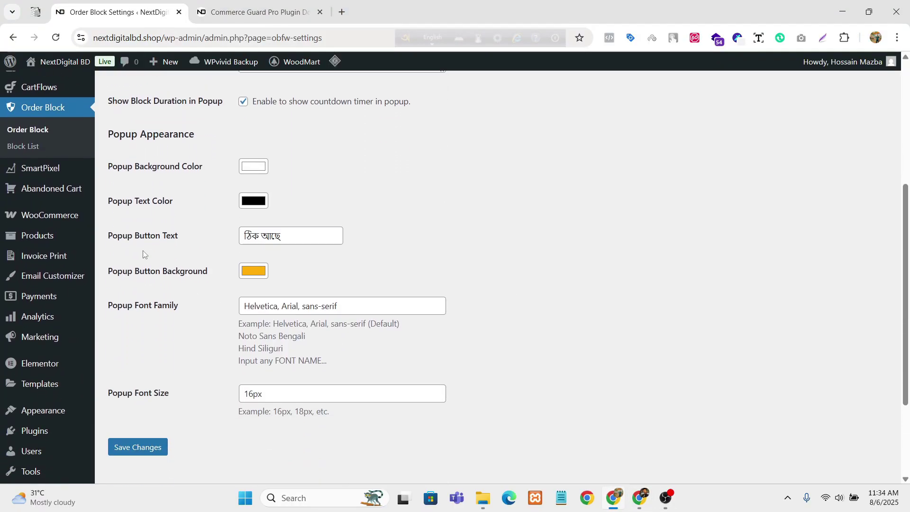
drag(292, 242, 236, 243)
click(356, 235)
drag(298, 240, 234, 230)
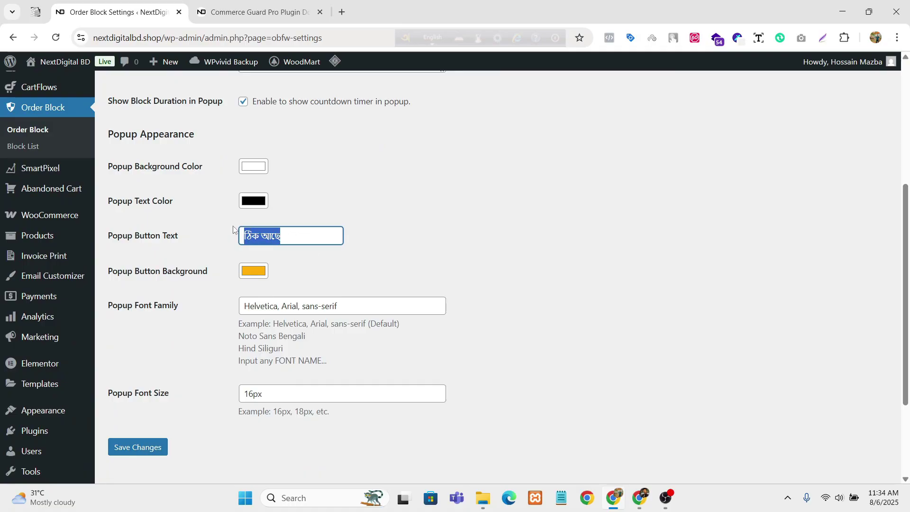
click(424, 231)
Step: Return to the storefront checkout and acknowledge the order block popup to go back to the home page
click(639, 498)
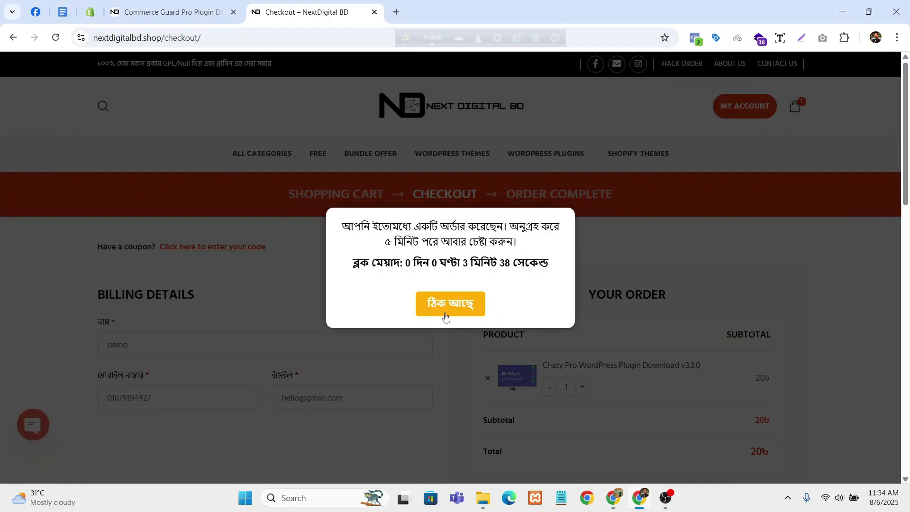
click(469, 310)
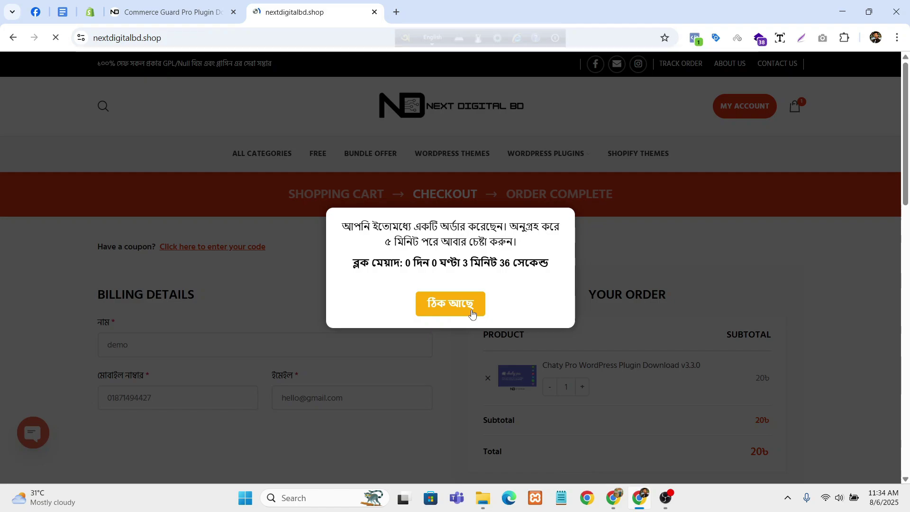
scroll(453, 317, down, 4)
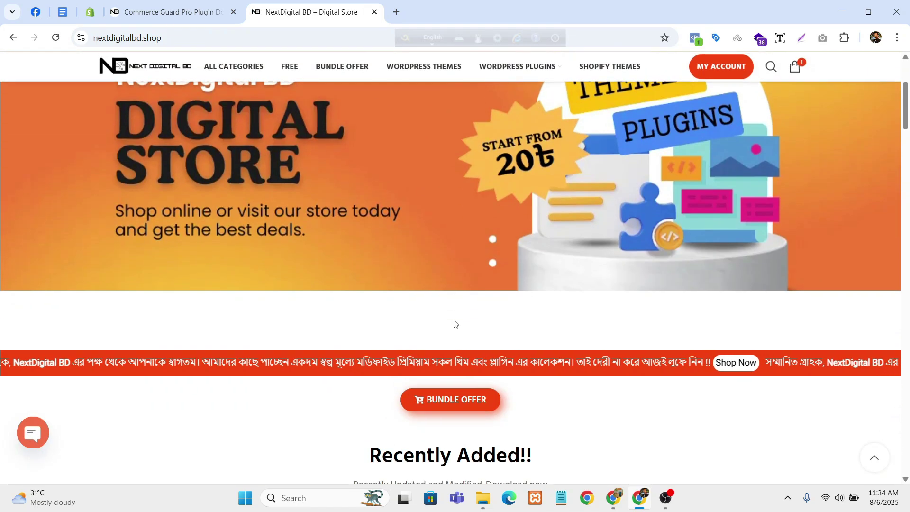
Step: Start a direct purchase of the WP Rocket WordPress plugin and examine the remaining block time in the checkout popup
scroll(454, 315, up, 4)
scroll(538, 230, down, 12)
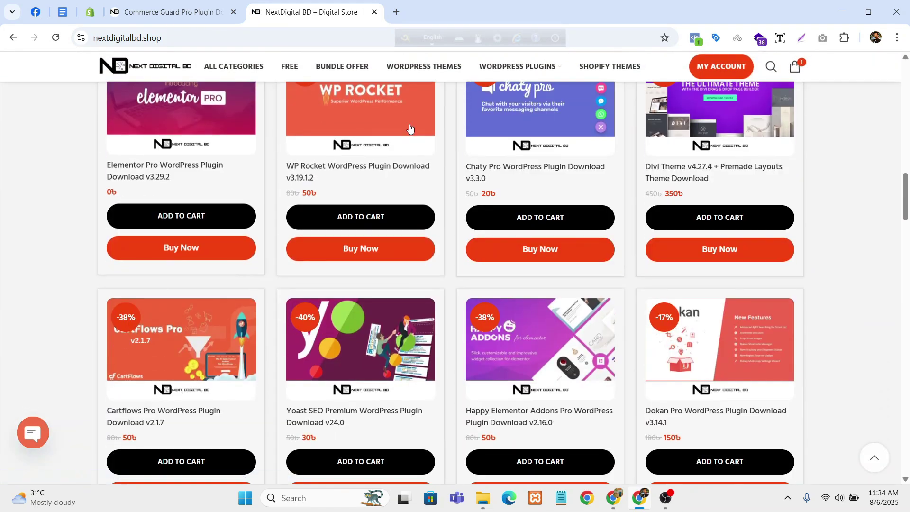
click(364, 248)
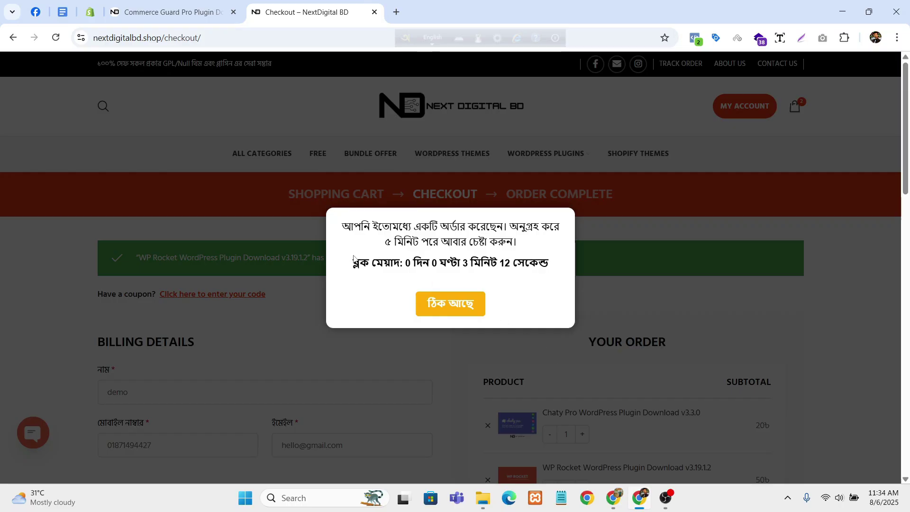
drag(352, 264, 476, 269)
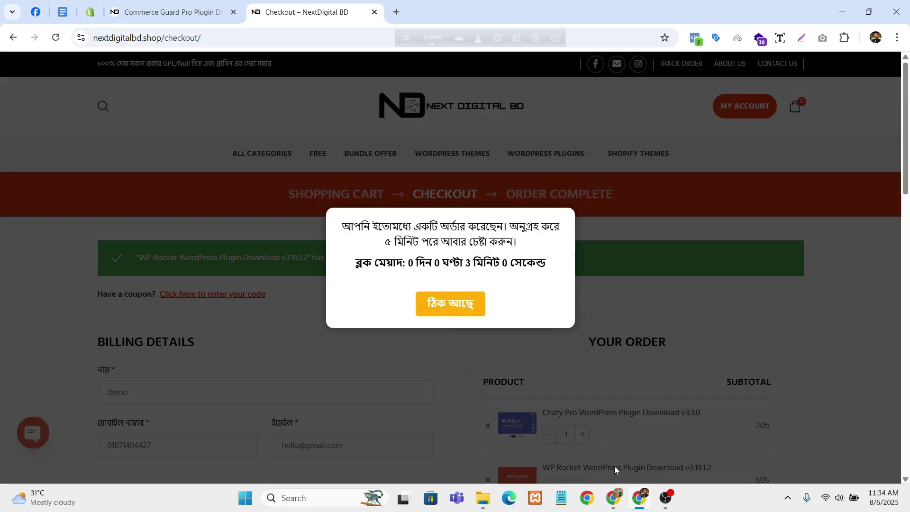
Step: Switch to the Order Block settings in WordPress, disable Show Block Duration in Popup, and save the changes
click(614, 499)
scroll(406, 263, up, 4)
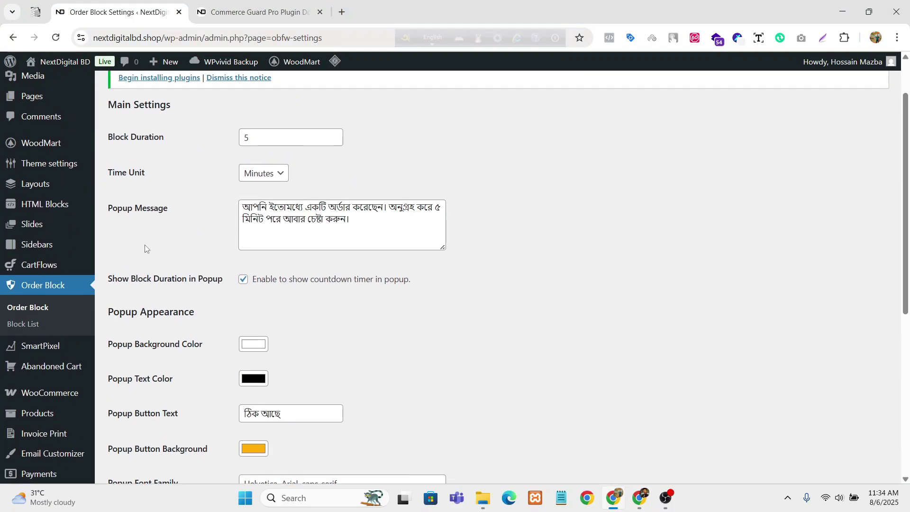
click(244, 281)
scroll(260, 300, down, 3)
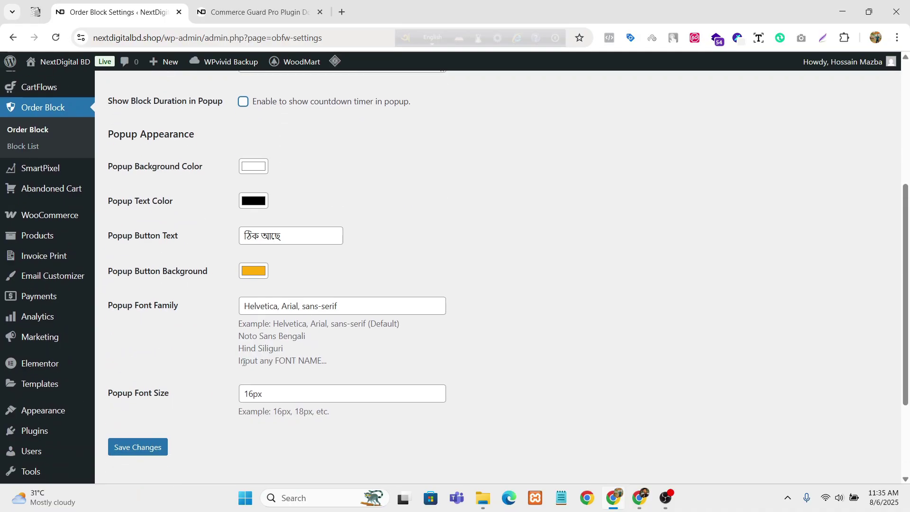
scroll(303, 268, up, 2)
scroll(291, 271, down, 3)
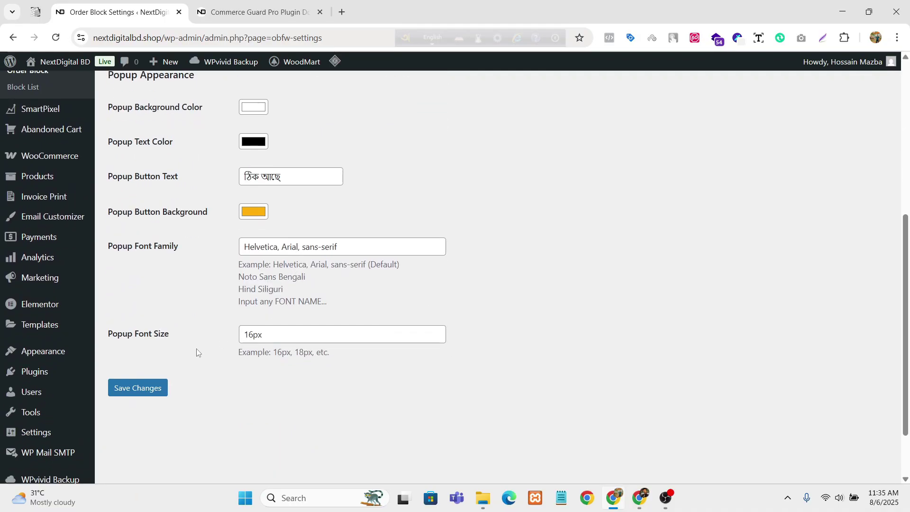
click(146, 389)
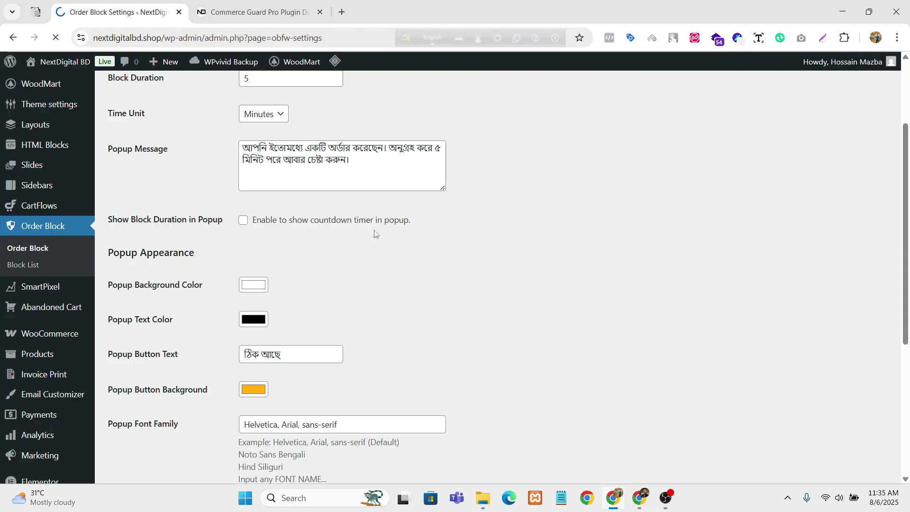
scroll(522, 227, down, 1)
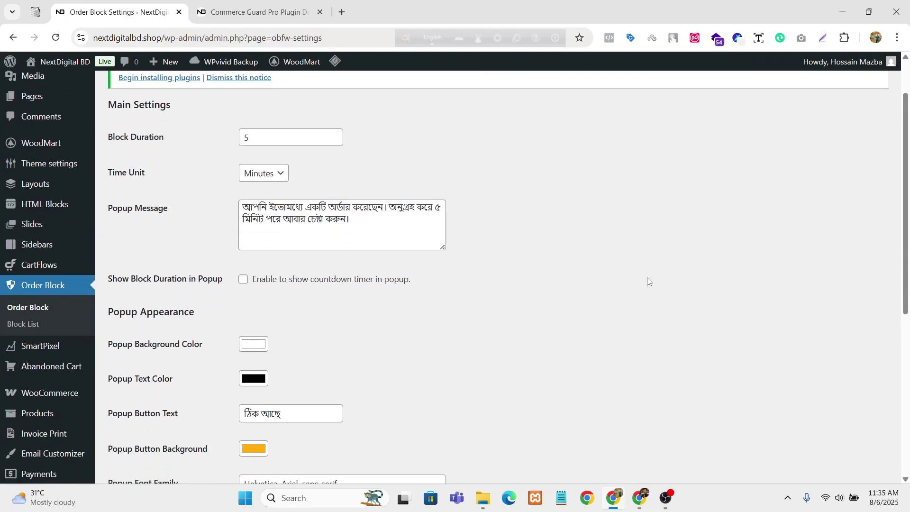
scroll(657, 435, up, 1)
Step: Return to the storefront, acknowledge the block popup, and start a direct purchase of the Happy Elementor Addons Pro WordPress plugin
click(639, 497)
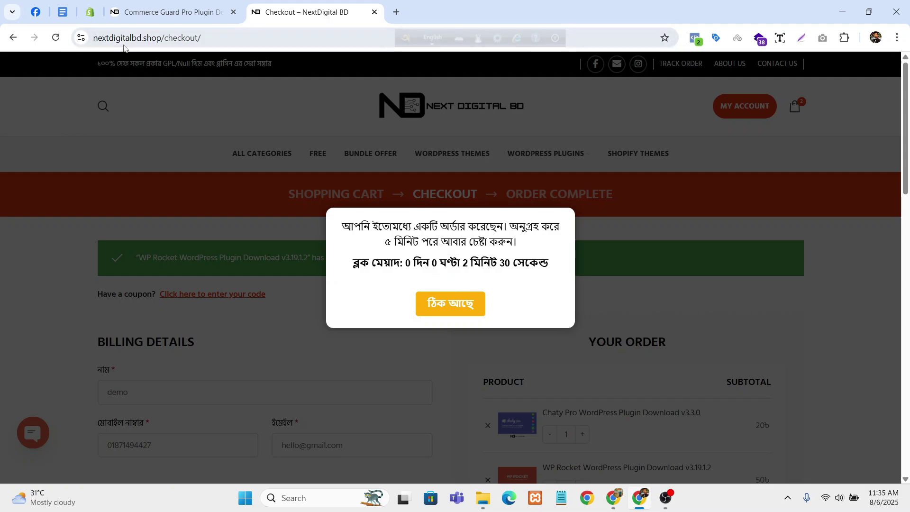
click(467, 305)
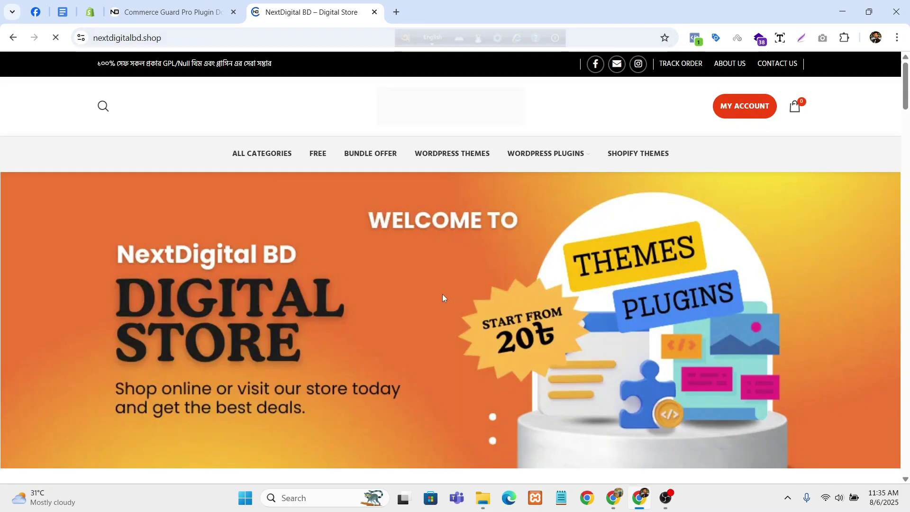
scroll(523, 244, down, 3)
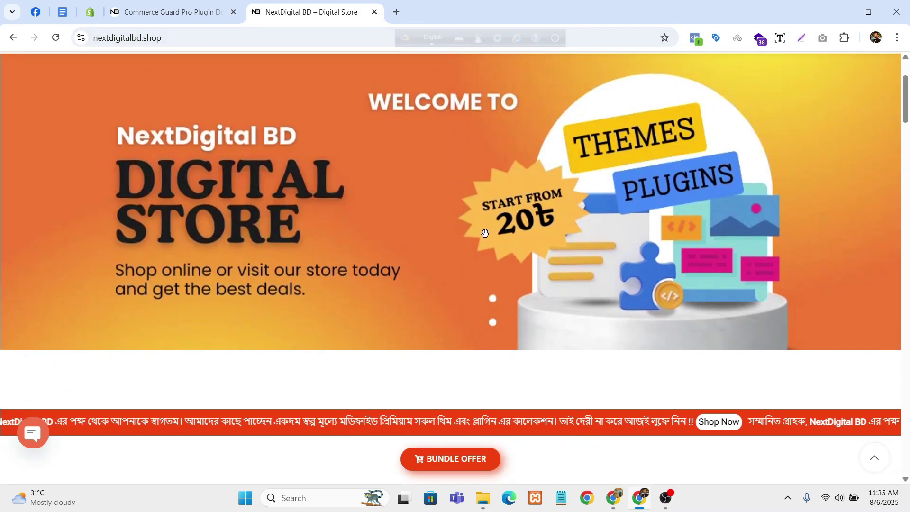
scroll(485, 233, down, 15)
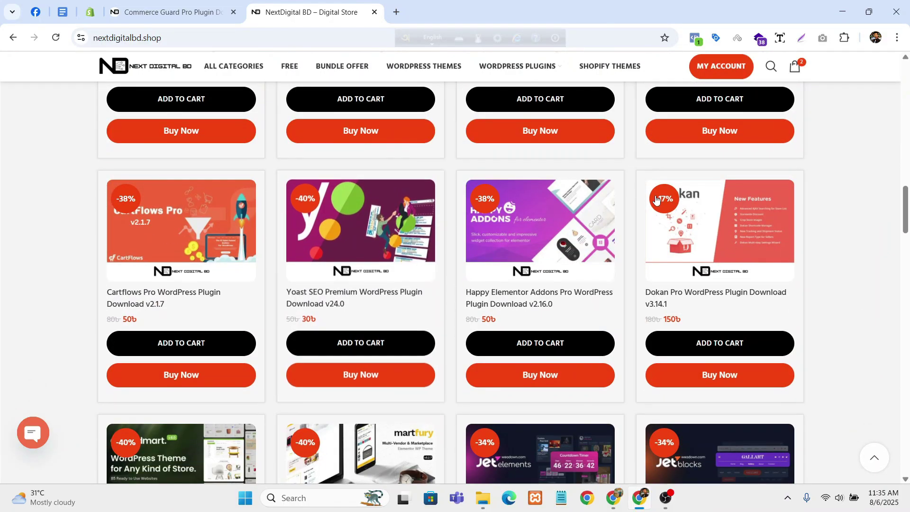
click(534, 377)
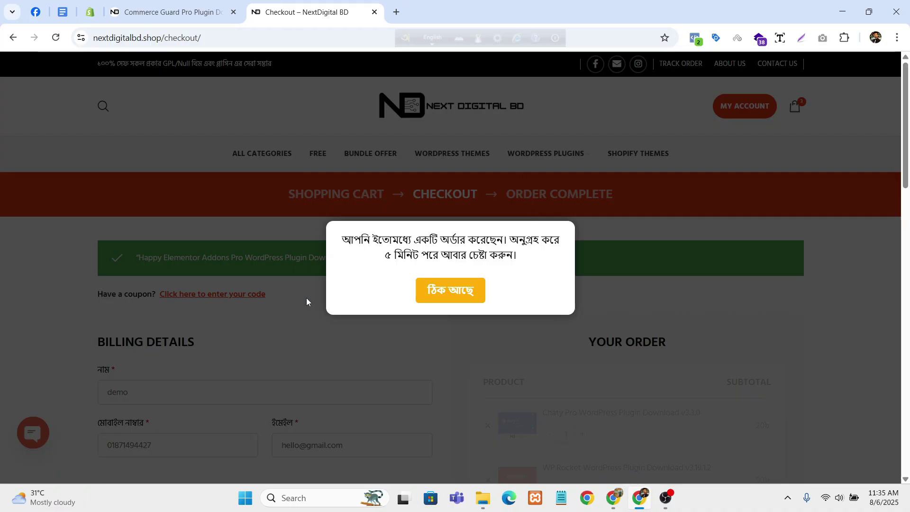
Step: Examine the order block popup's message and check whether the checkout page behind it can still be used
drag(342, 237, 538, 264)
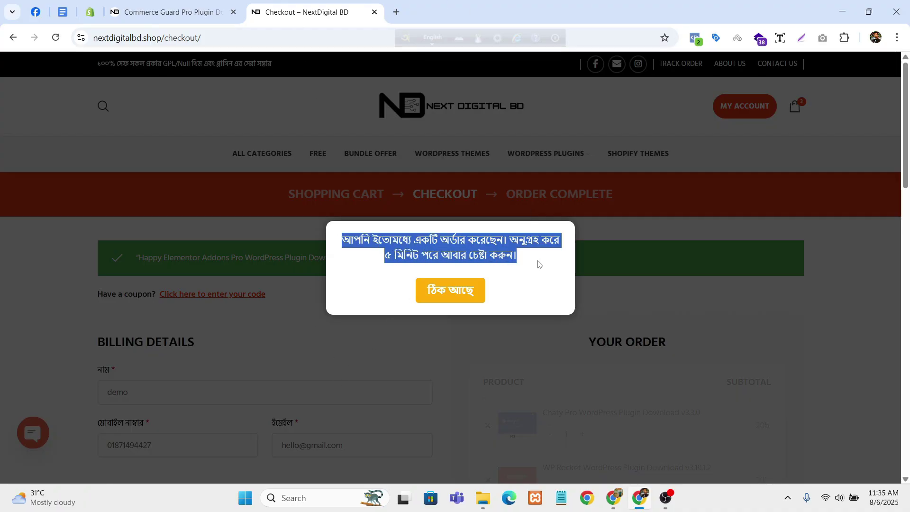
click(545, 267)
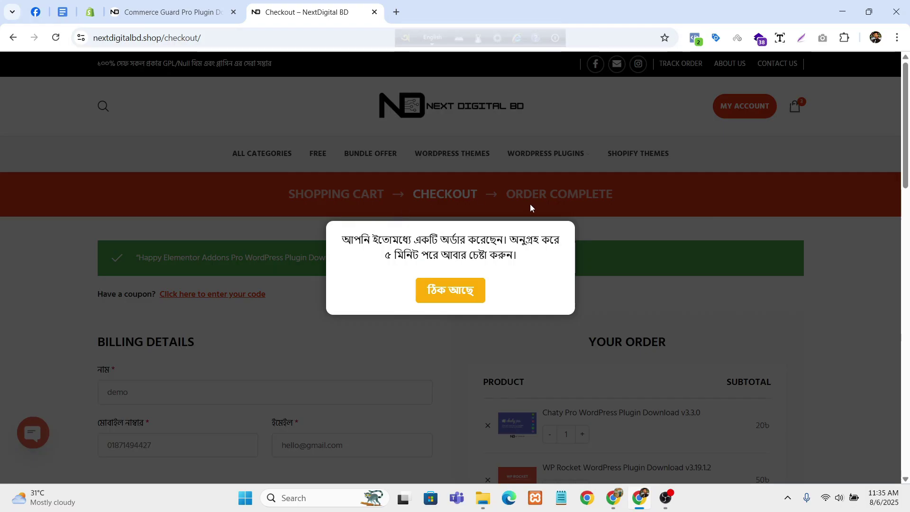
scroll(684, 213, down, 2)
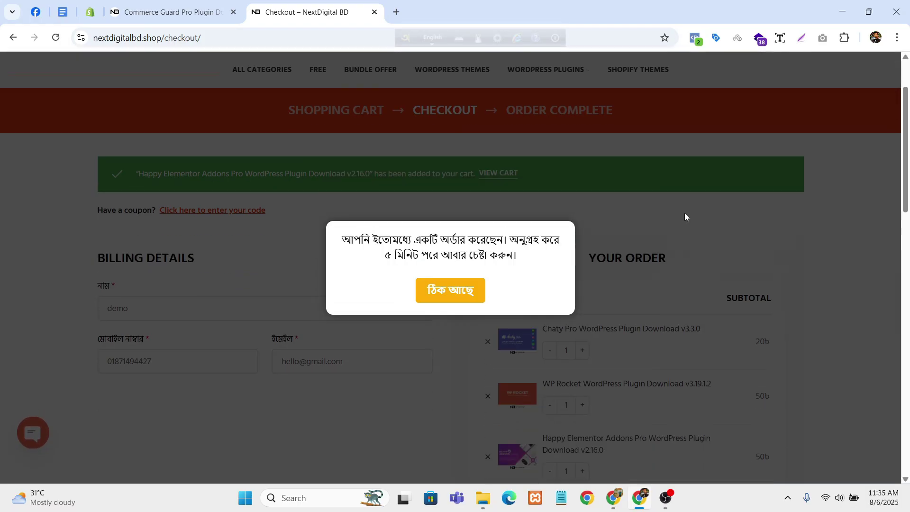
scroll(626, 225, up, 2)
scroll(624, 223, down, 11)
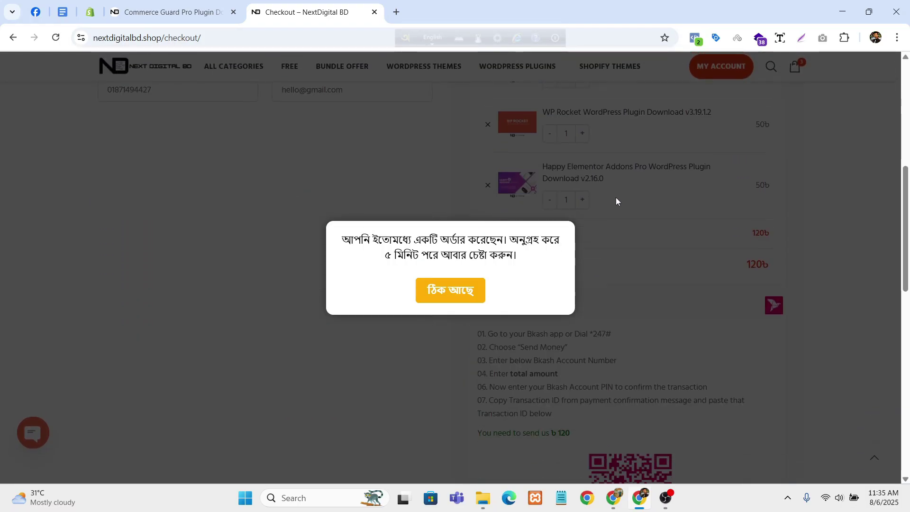
scroll(615, 197, down, 5)
scroll(621, 216, up, 15)
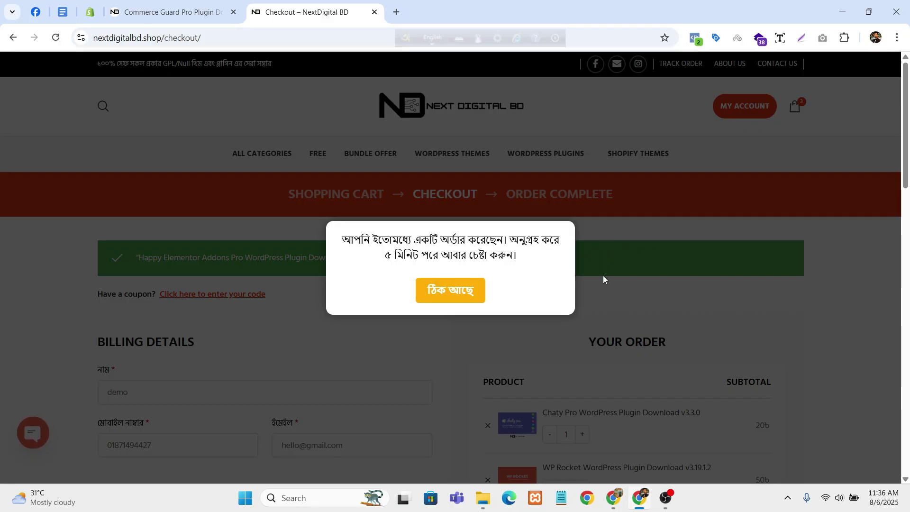
Step: Switch back to WordPress, open the Order Block plugin's Block List, and examine the blocked customers' details and the Source column
click(613, 497)
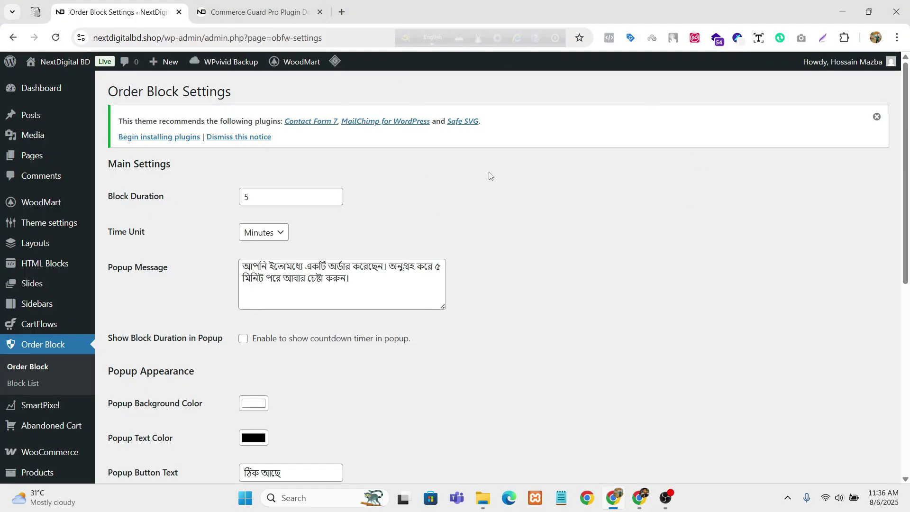
scroll(487, 177, down, 3)
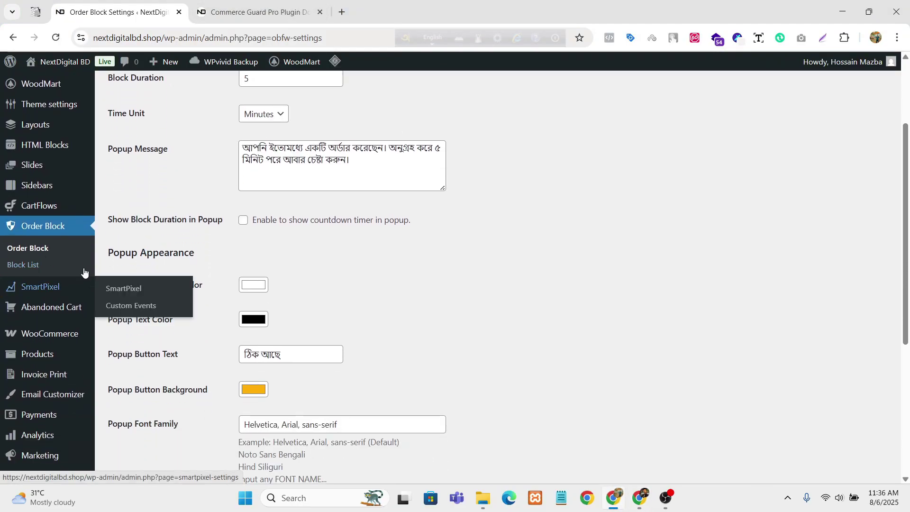
click(61, 263)
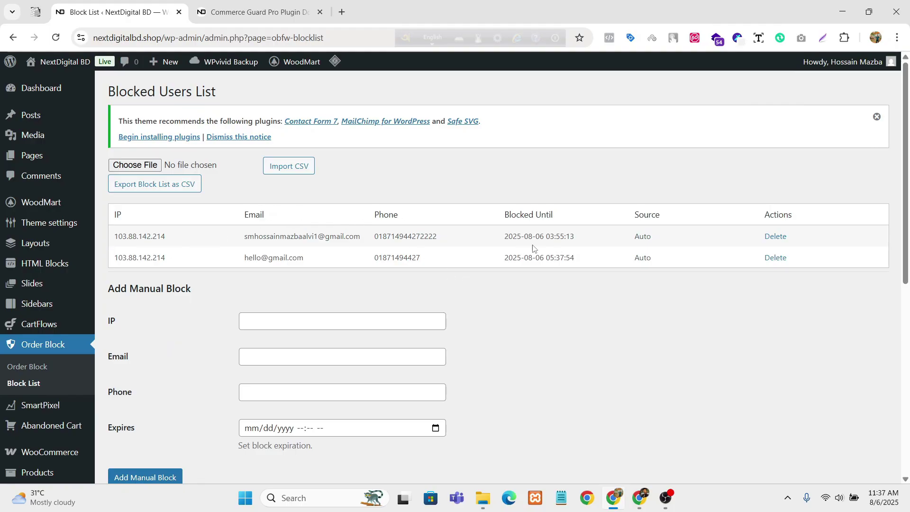
drag(243, 236, 514, 259)
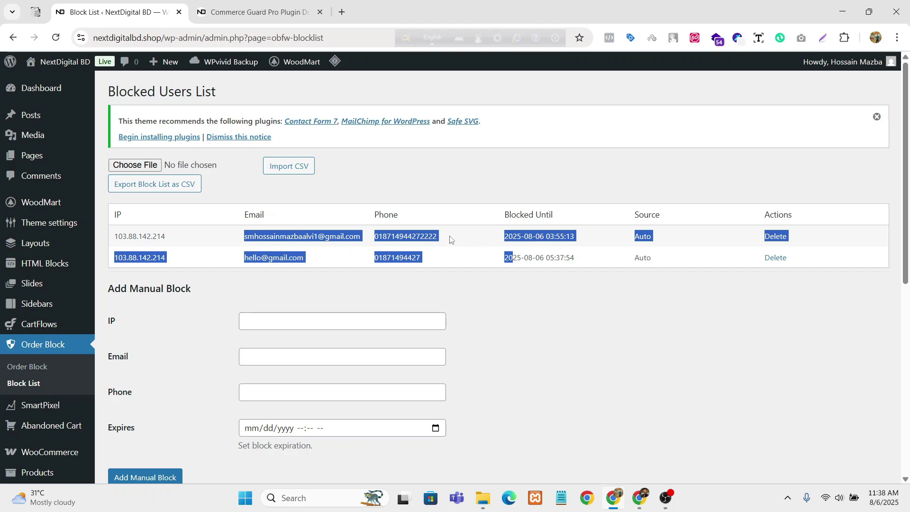
click(483, 255)
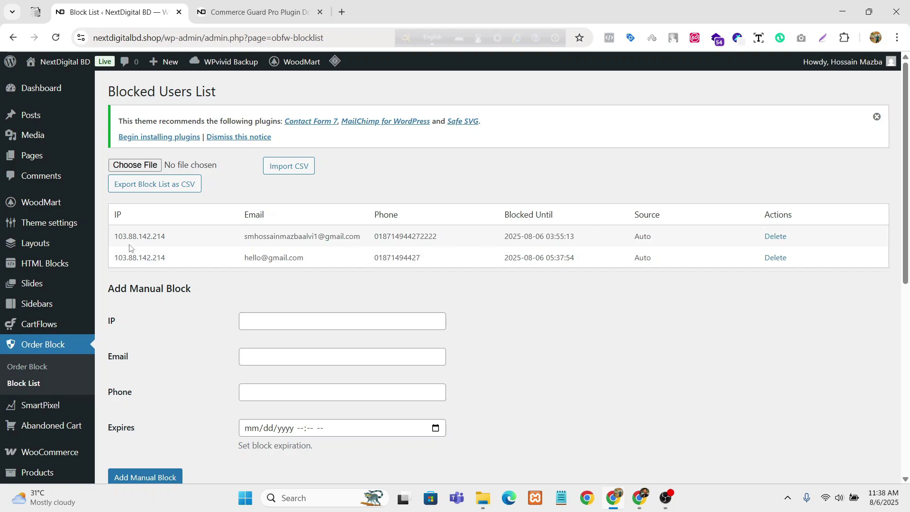
drag(114, 258, 763, 256)
click(785, 297)
drag(631, 216, 669, 214)
drag(635, 259, 658, 255)
scroll(146, 234, down, 2)
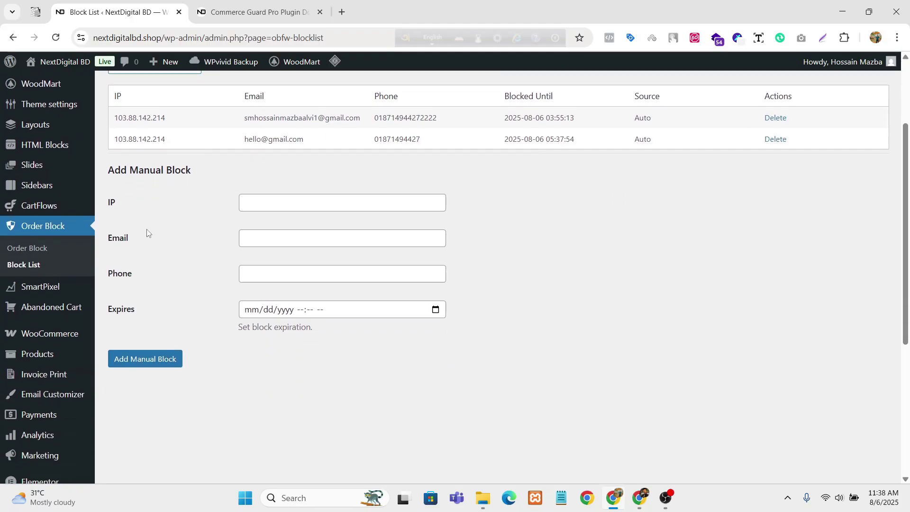
click(287, 203)
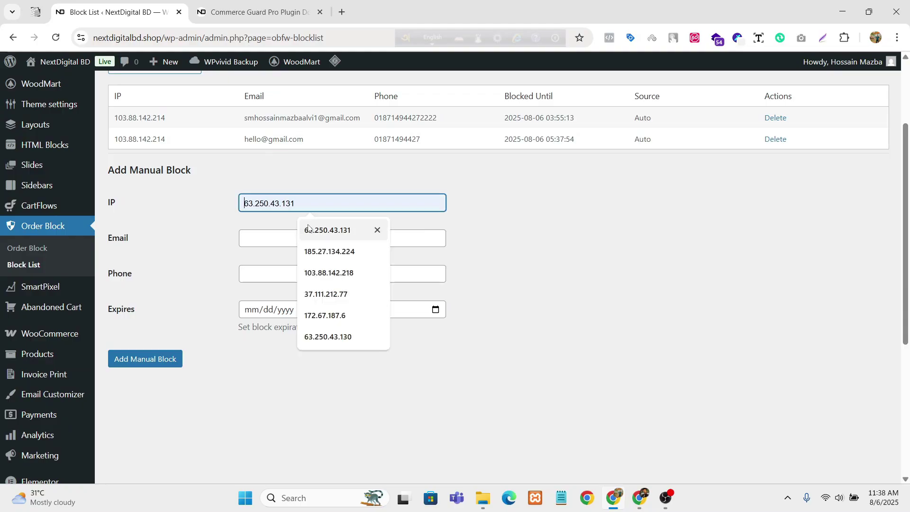
click(303, 229)
click(258, 237)
click(307, 267)
click(307, 270)
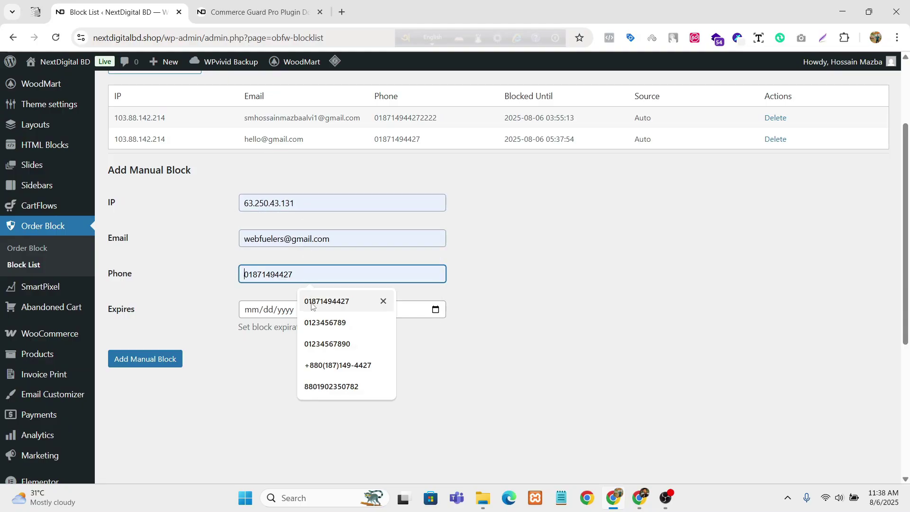
click(298, 302)
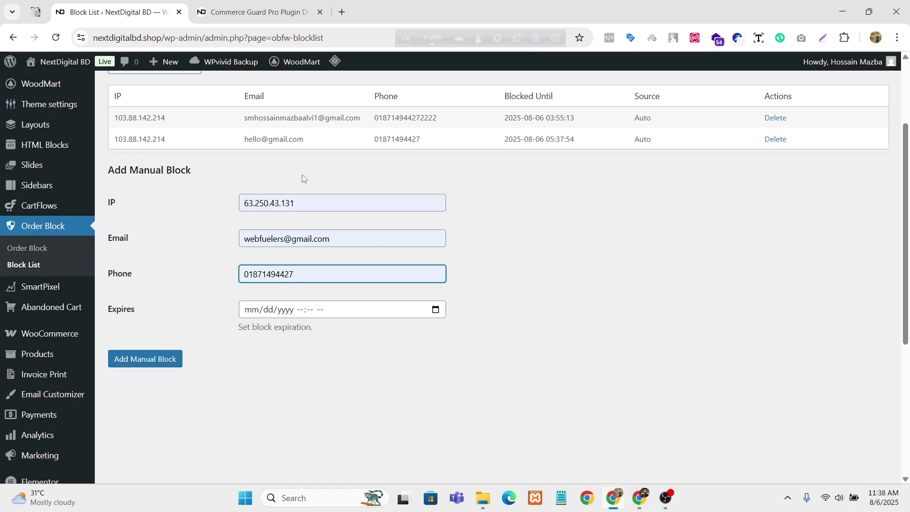
Step: Set the block expiration to 08/08/2025 03:38 AM and add the manual block
click(435, 310)
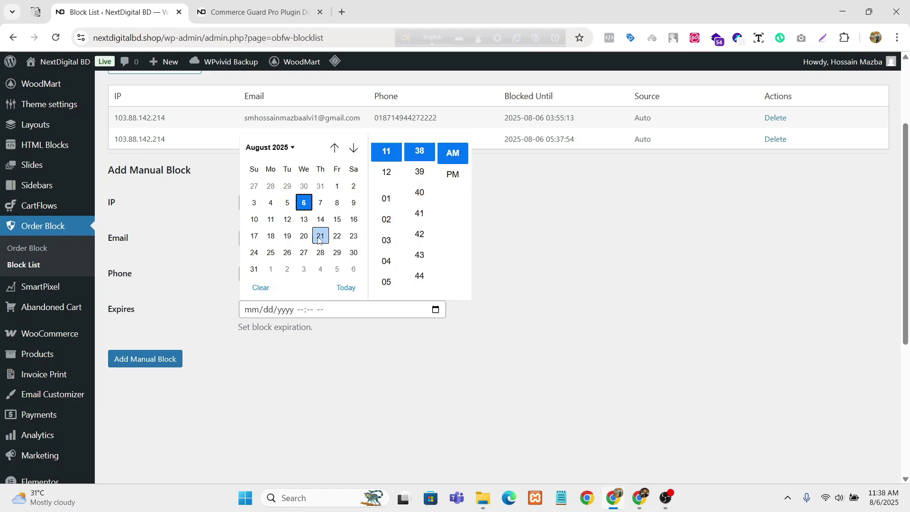
scroll(386, 198, down, 1)
click(386, 198)
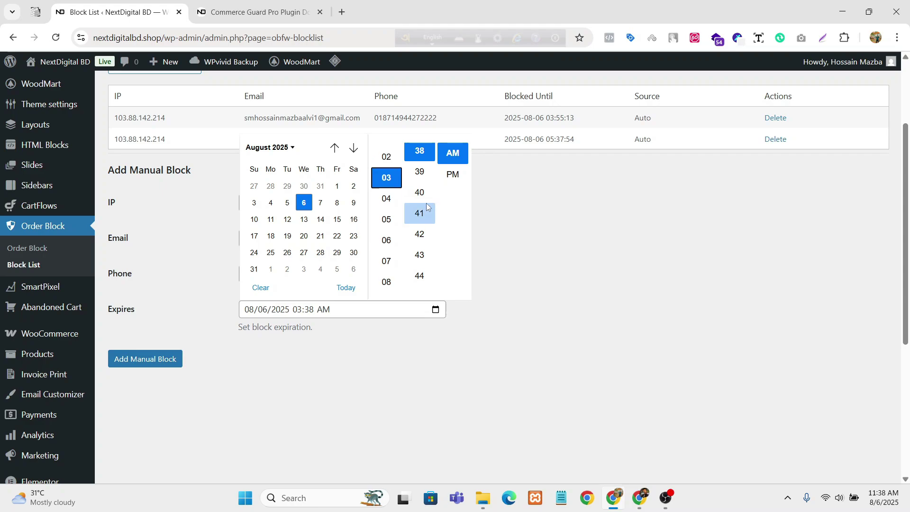
click(337, 202)
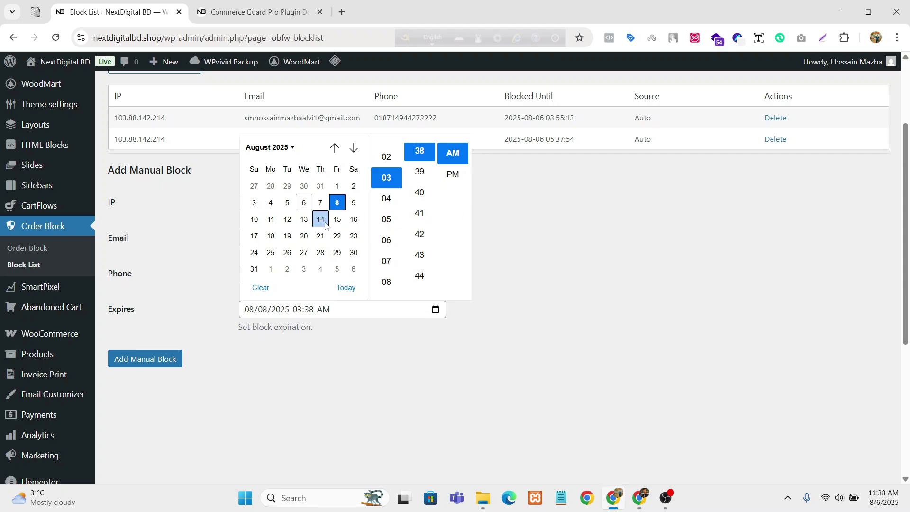
click(154, 360)
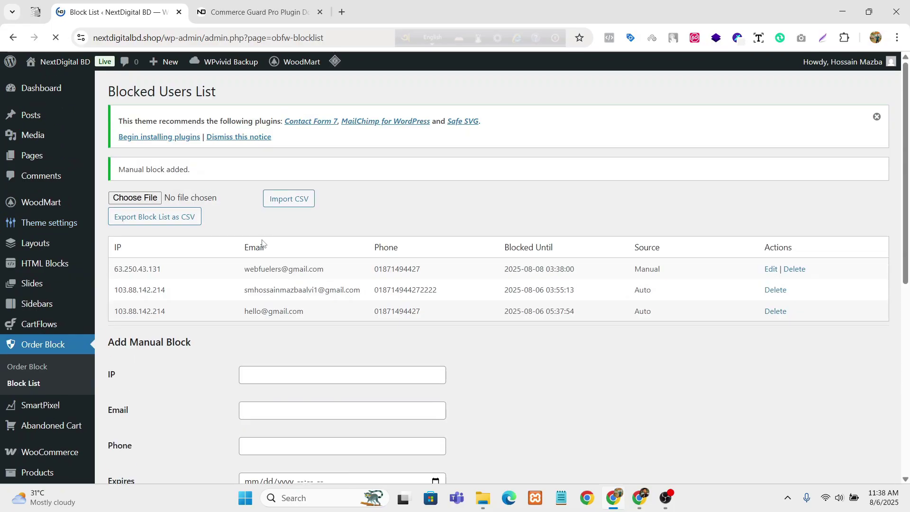
Step: Examine the manually added entry in the Blocked Users List, including its source and available actions
scroll(560, 212, down, 3)
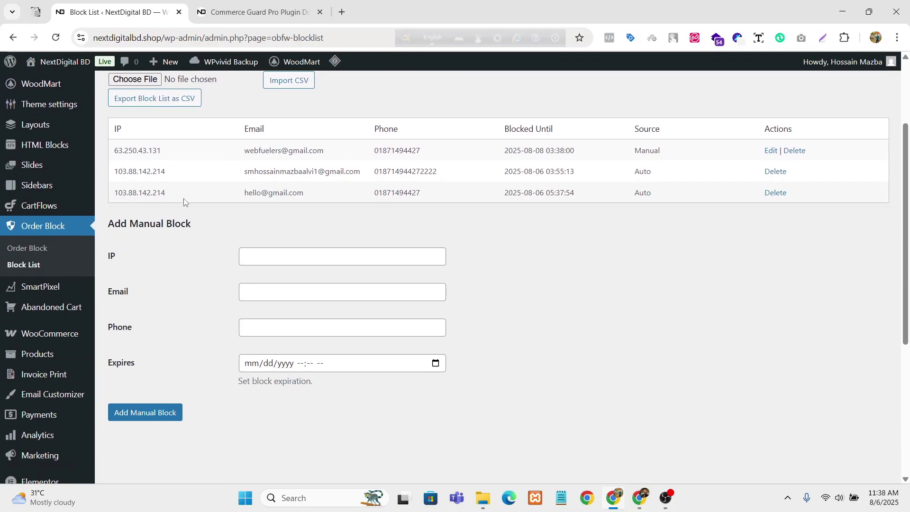
drag(120, 154, 672, 155)
click(664, 158)
click(683, 263)
click(800, 152)
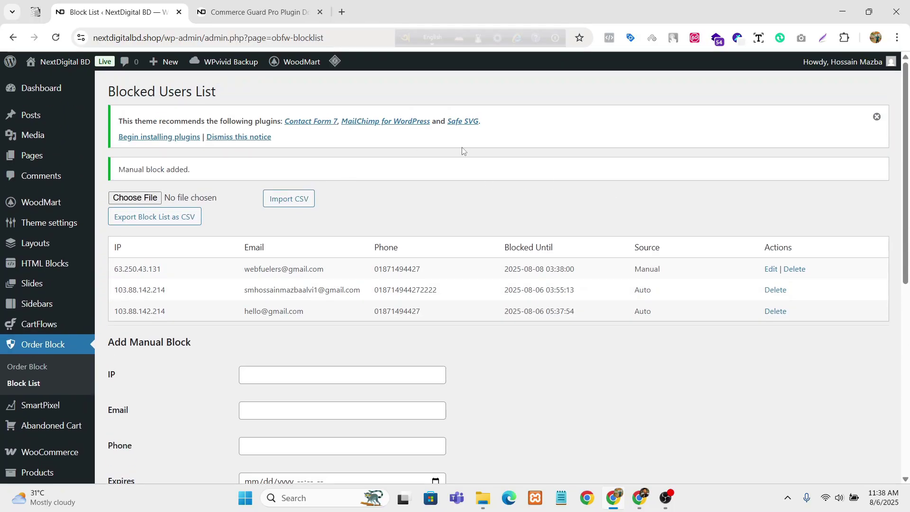
Step: Export the block list as CSV
scroll(475, 142, down, 1)
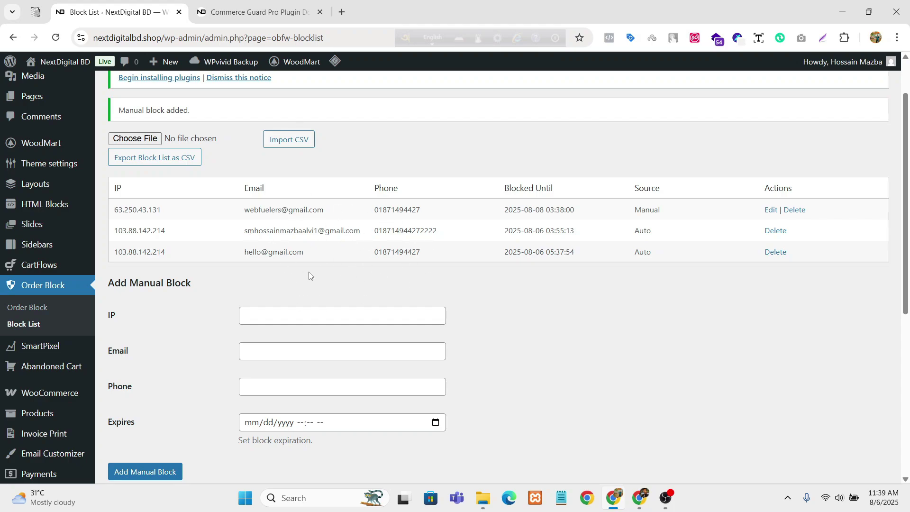
click(177, 161)
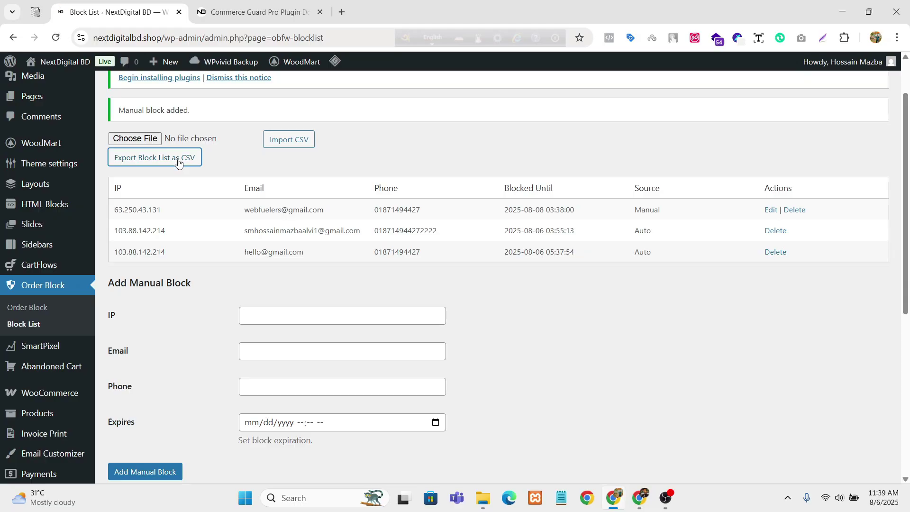
Step: Delete the manual entry for IP 63.250.43.131 and the auto entry just below it from the Blocked Users List
click(531, 137)
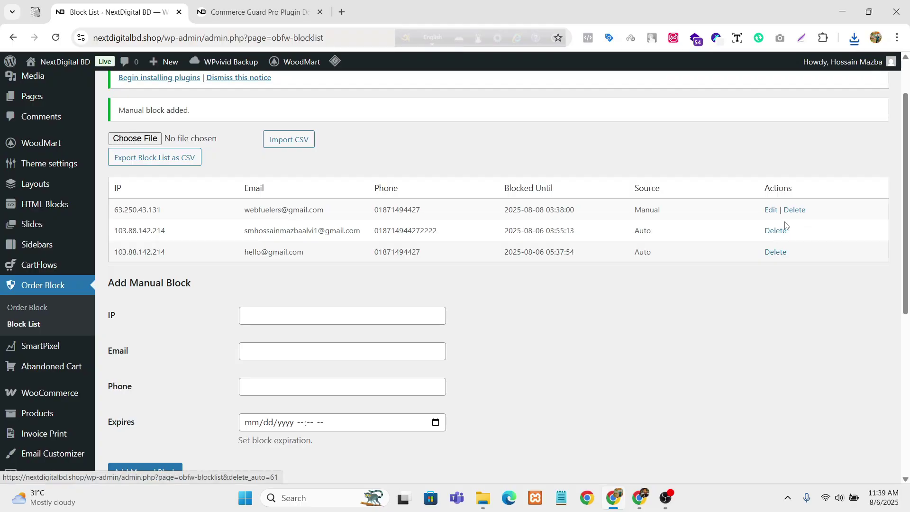
click(794, 209)
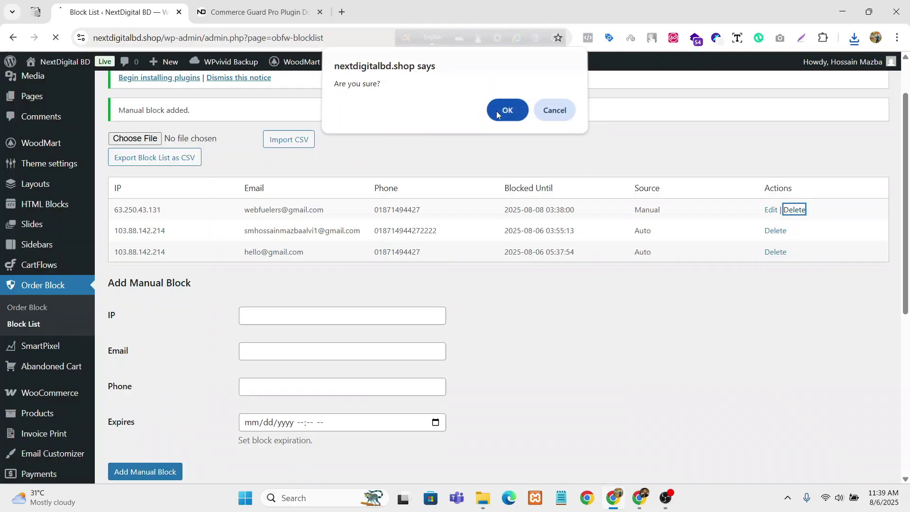
click(497, 113)
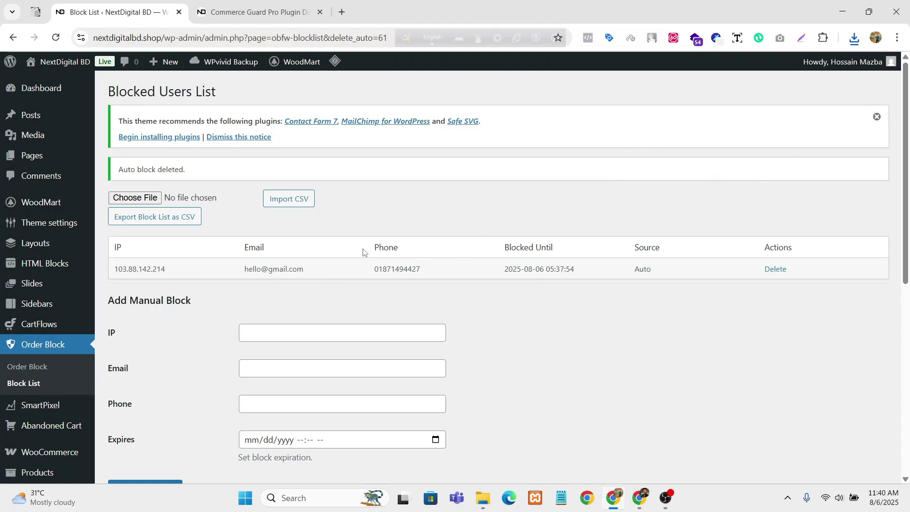
Step: Import order-blocklist-export.csv from the Downloads folder into the block list
click(152, 199)
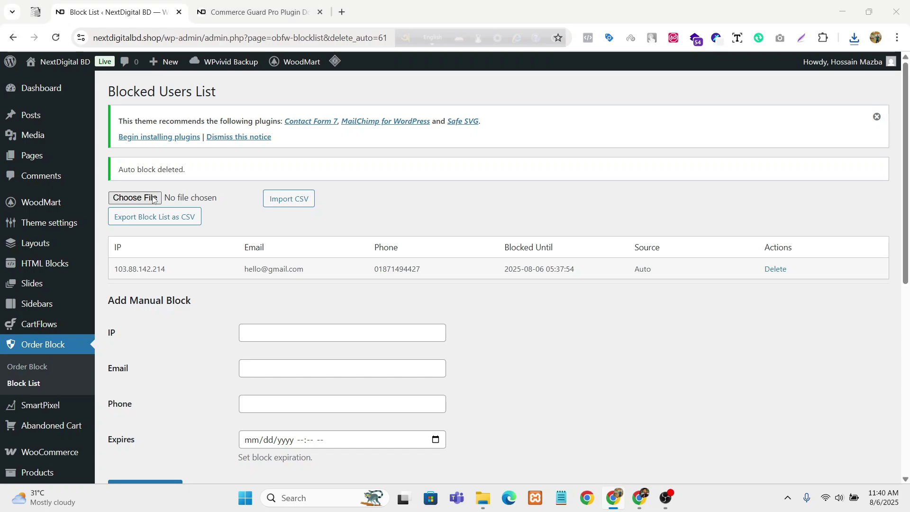
click(47, 134)
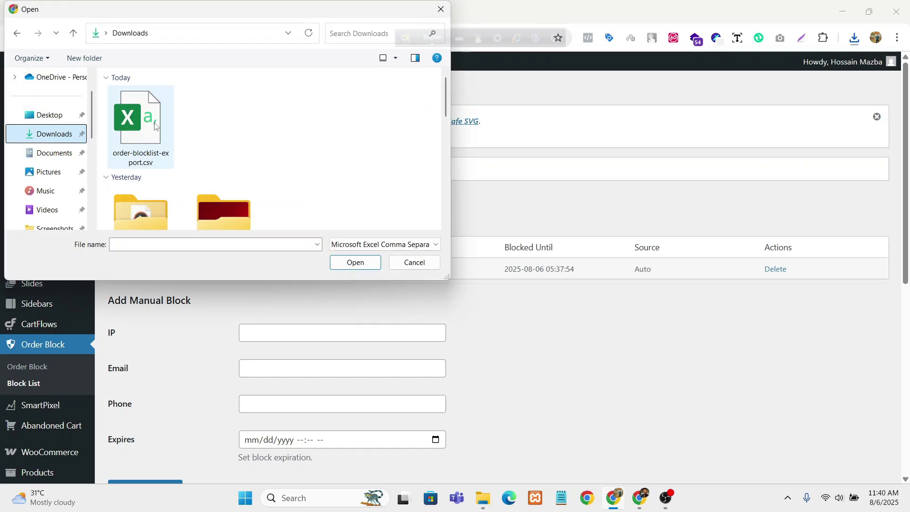
click(157, 133)
click(335, 260)
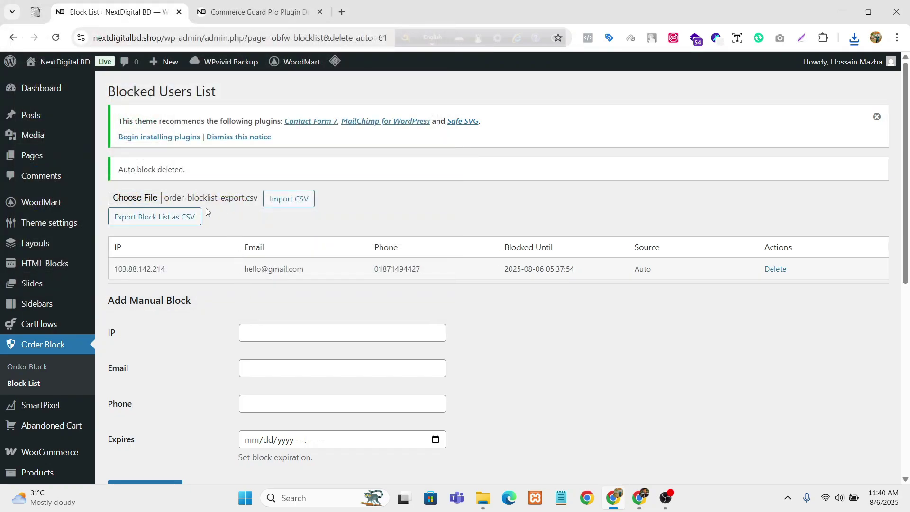
click(294, 201)
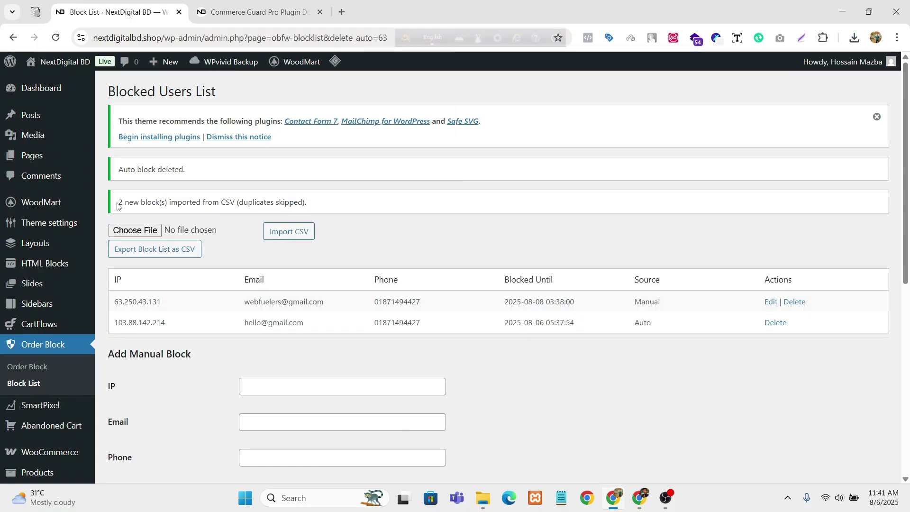
Step: Highlight the CSV import notice and reload the Blocked Users List
drag(117, 205, 304, 197)
click(322, 196)
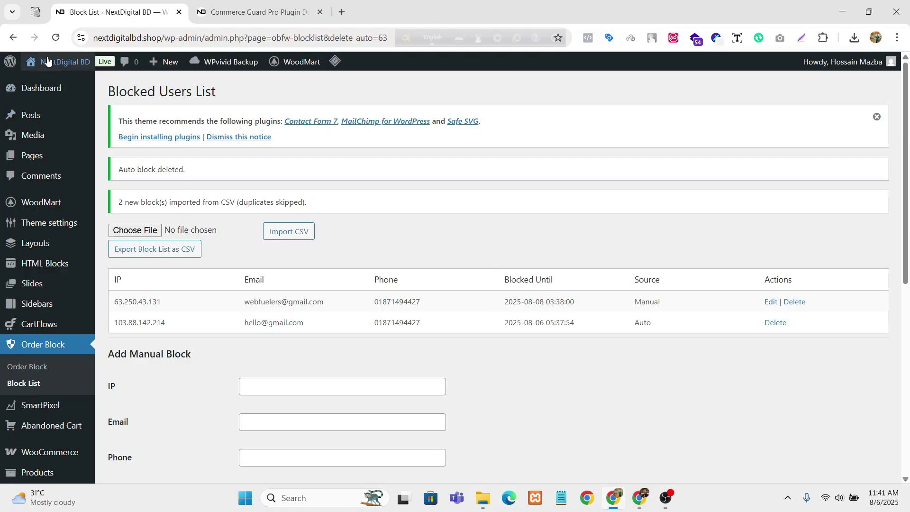
click(55, 38)
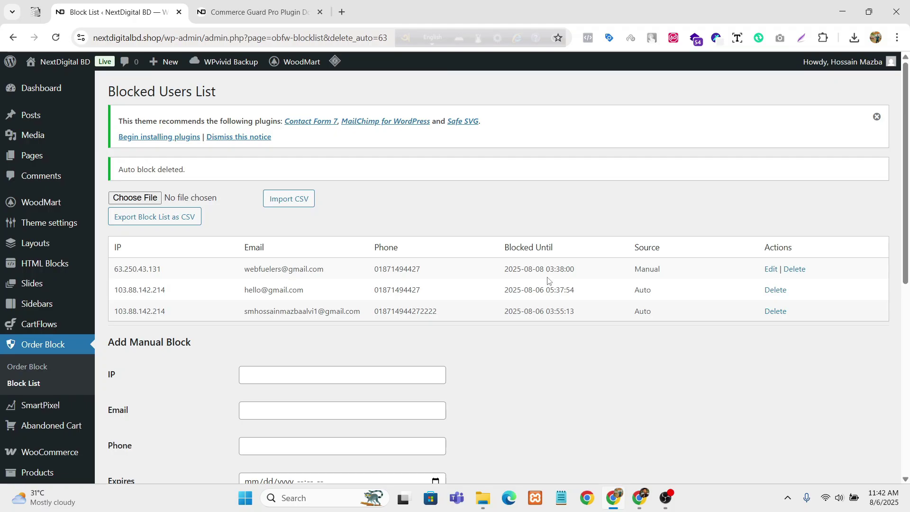
Step: Review the imported entries and the manual block form, highlighting the Auto source and the Blocked Until times of the automatic and manual entries
scroll(547, 280, down, 1)
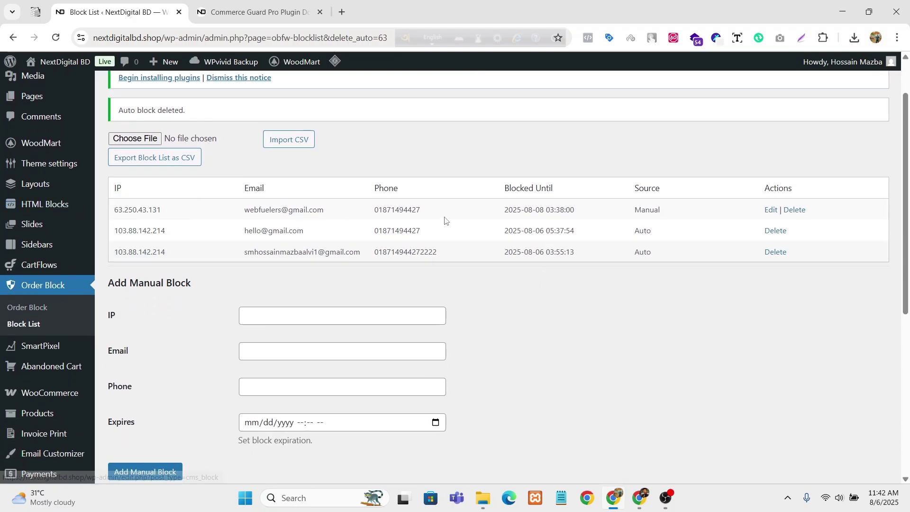
scroll(641, 228, up, 1)
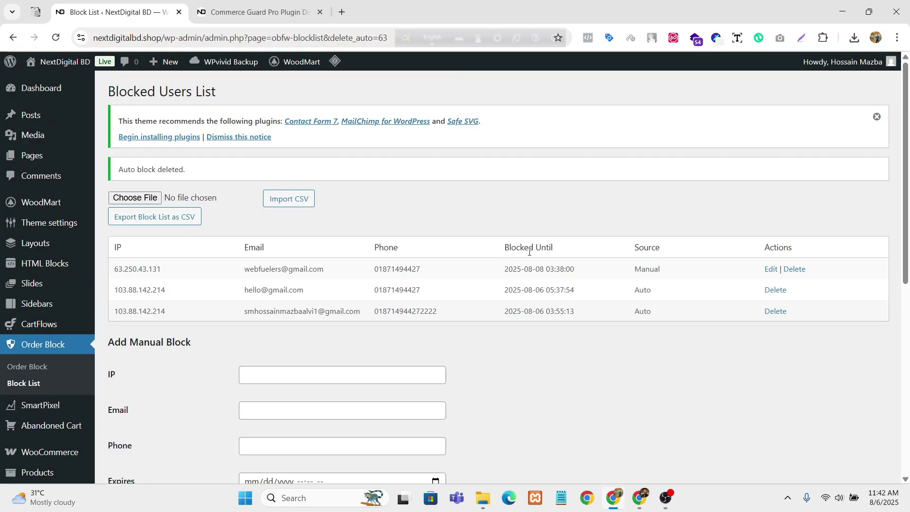
scroll(516, 239, down, 3)
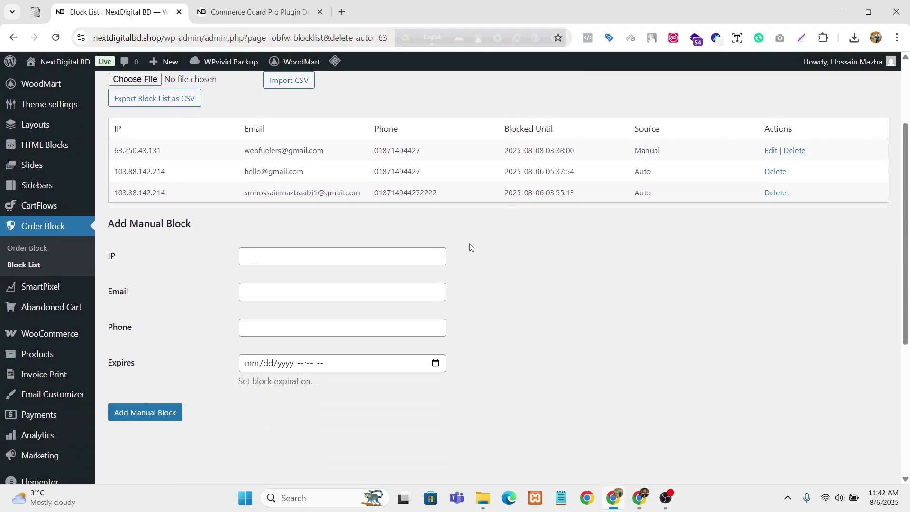
scroll(470, 242, down, 2)
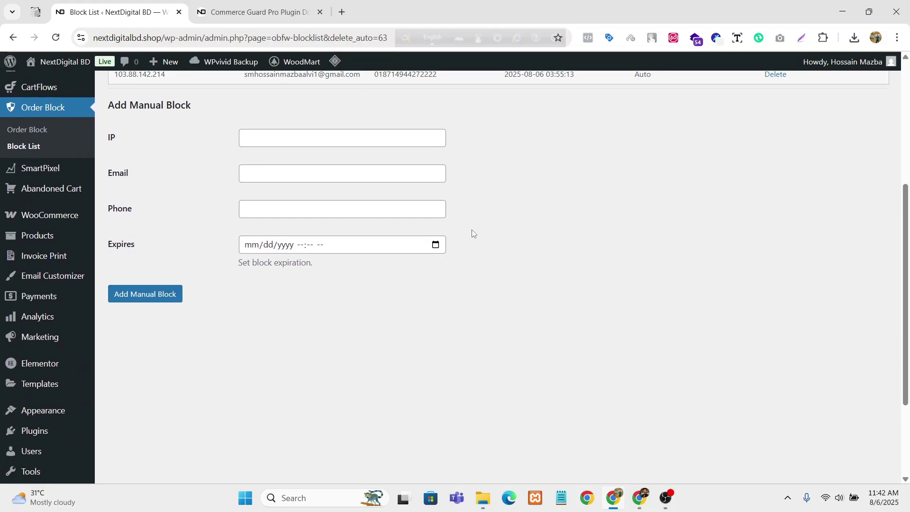
scroll(150, 213, up, 1)
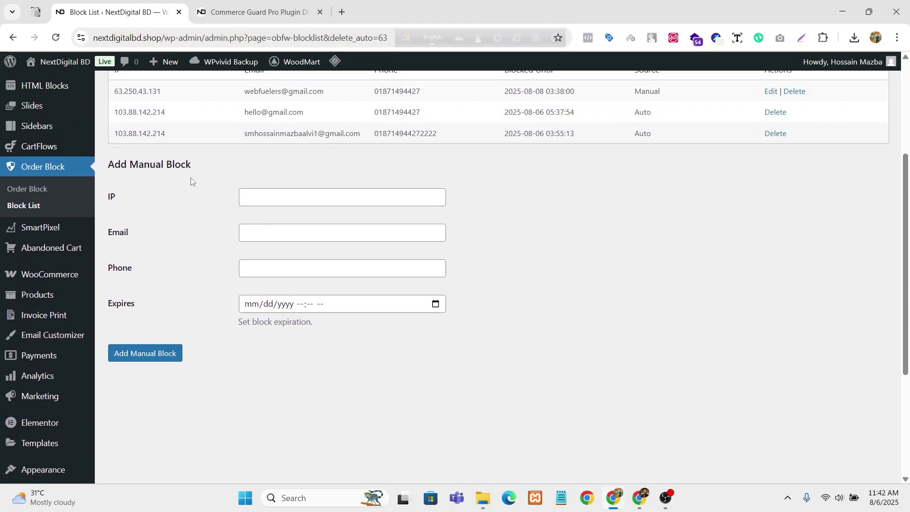
scroll(198, 186, up, 3)
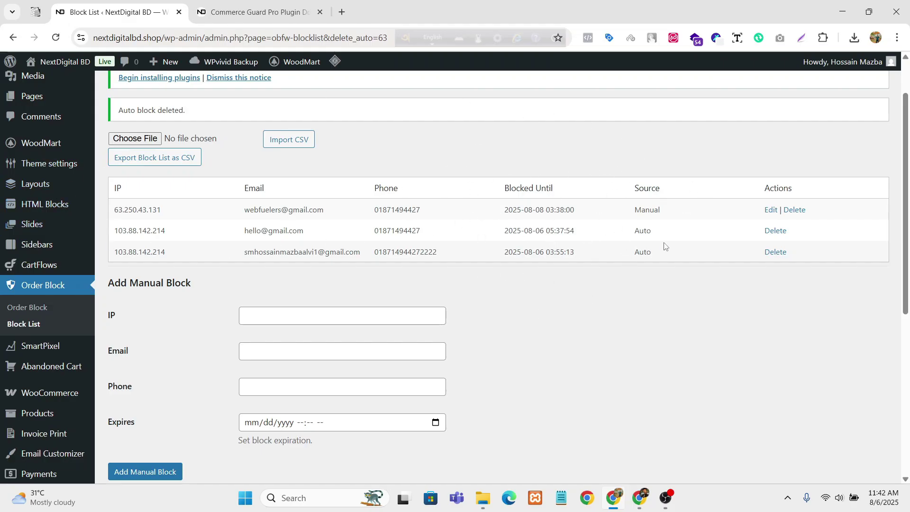
drag(634, 232, 651, 244)
click(652, 258)
drag(507, 232, 579, 268)
click(578, 268)
drag(501, 209, 579, 218)
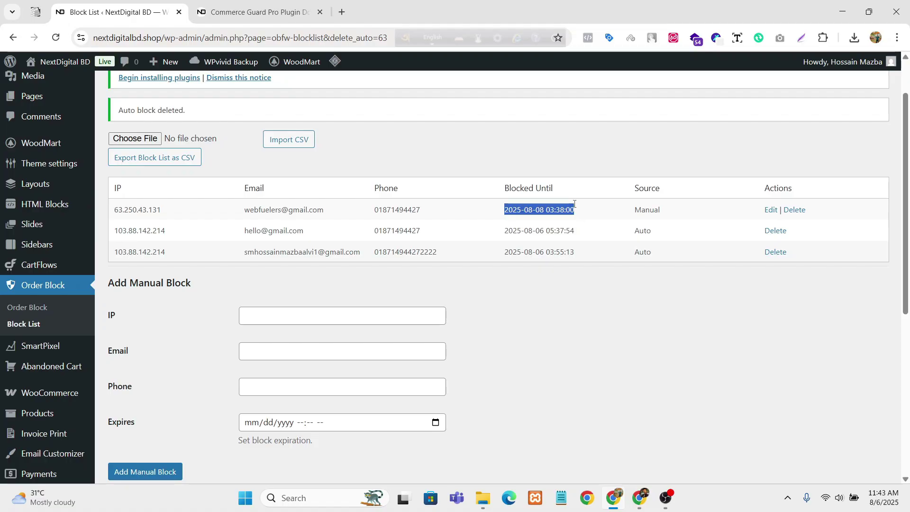
click(615, 291)
scroll(615, 291, down, 2)
Step: Open the SmartPixel settings and examine the Facebook Pixel, Test Event Code and Order Flow Control sections
mouse_move(62, 228)
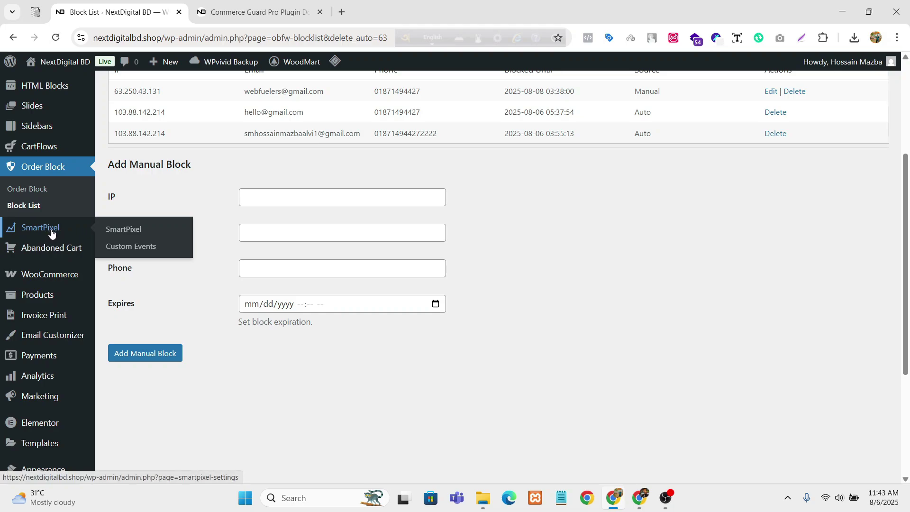
click(132, 232)
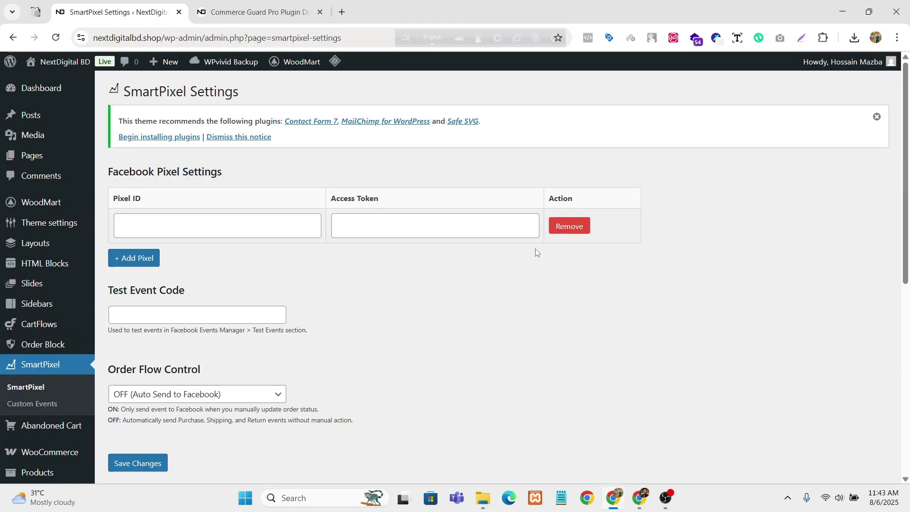
scroll(290, 156, down, 1)
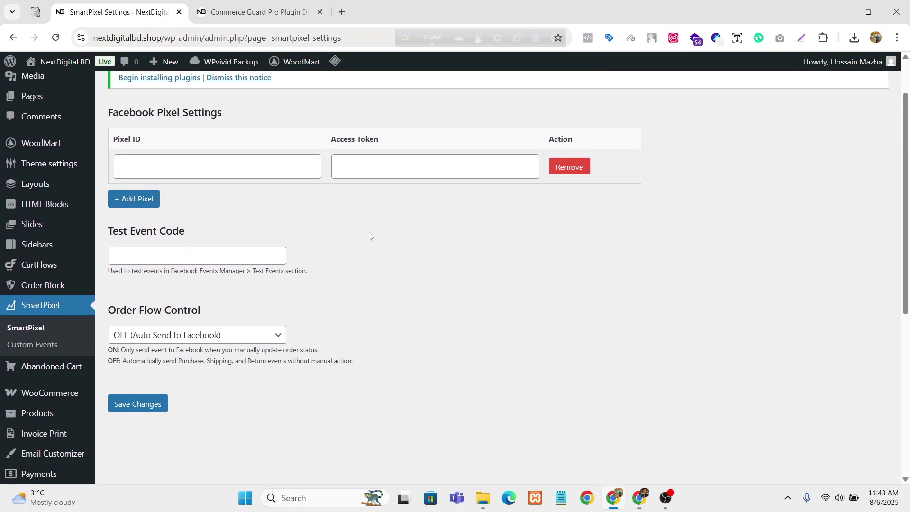
scroll(386, 204, up, 1)
scroll(432, 175, down, 2)
scroll(428, 190, up, 2)
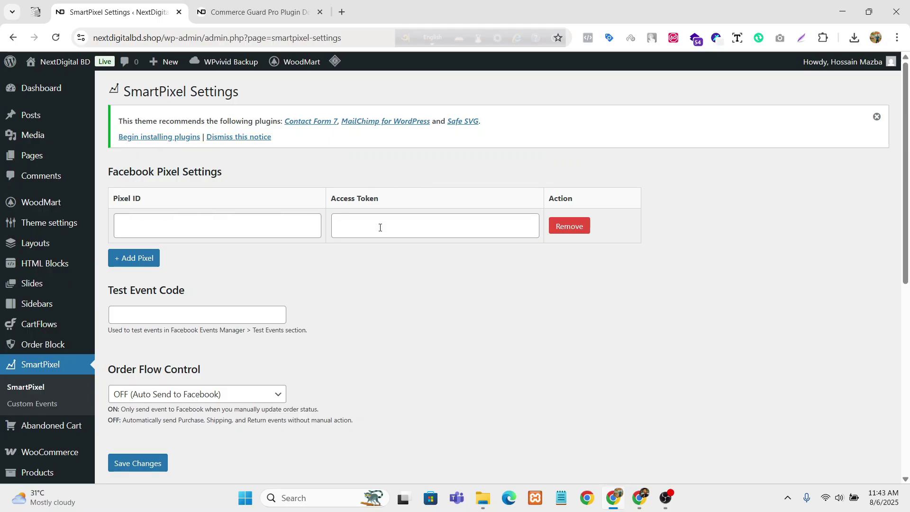
scroll(379, 226, down, 1)
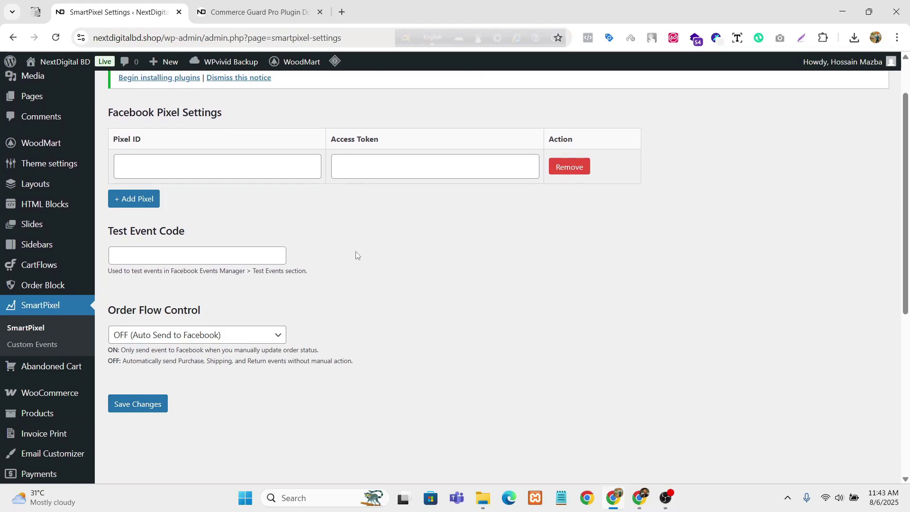
scroll(350, 232, up, 1)
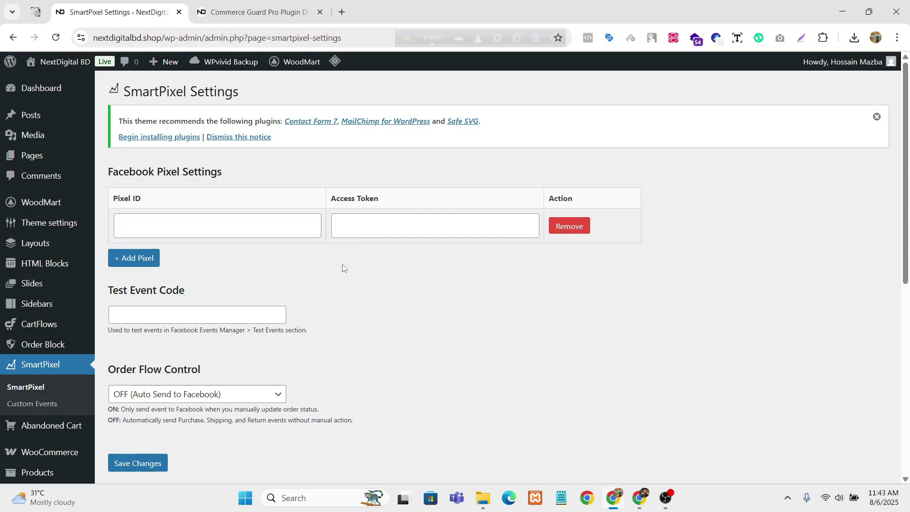
scroll(339, 269, down, 1)
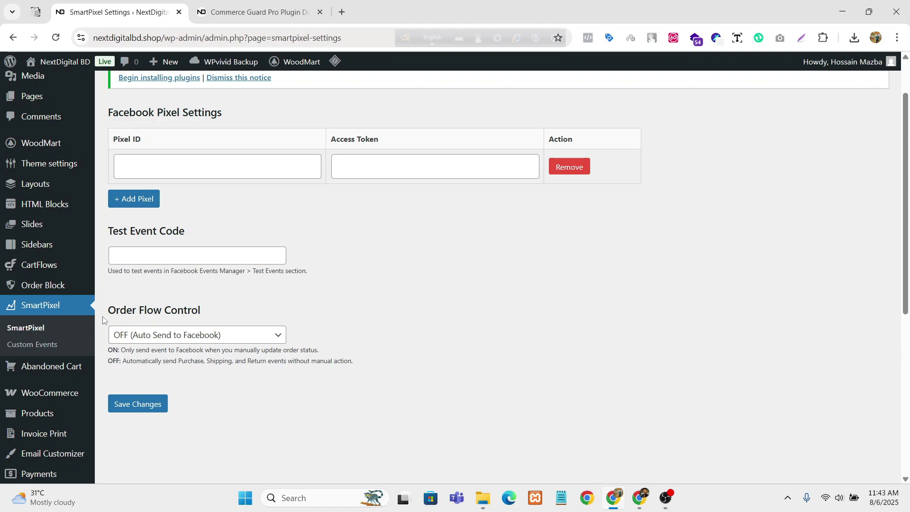
drag(110, 317, 134, 308)
click(219, 310)
scroll(367, 242, up, 1)
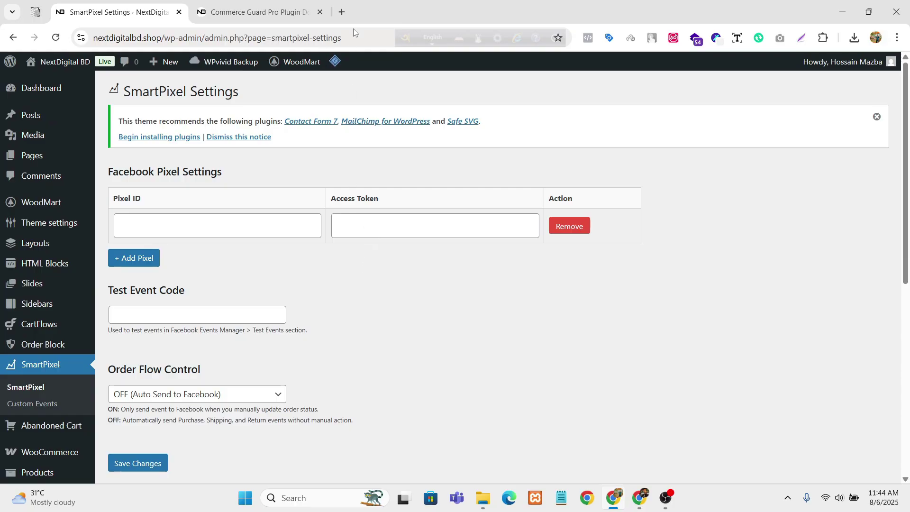
Step: Open Meta Events Manager in a new browser tab and bring up the NextDigital BD dataset under Data Sources
click(343, 11)
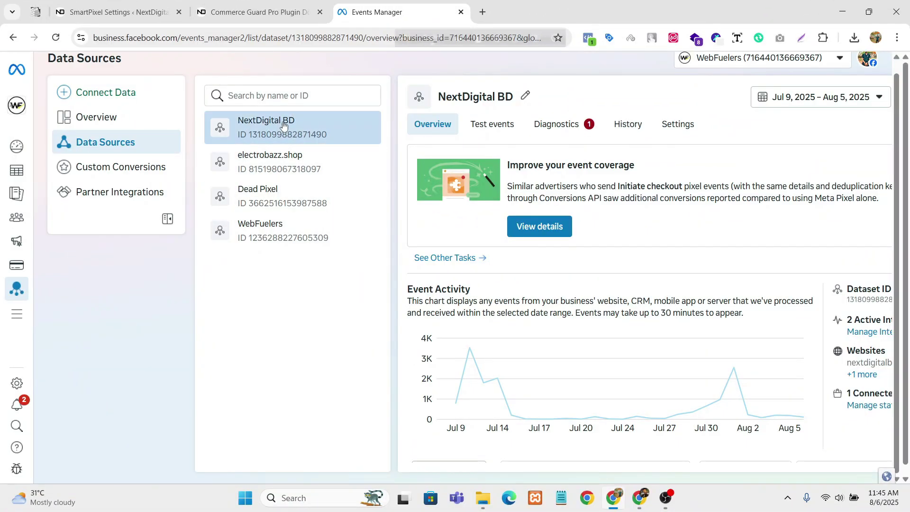
scroll(575, 157, down, 2)
scroll(576, 157, up, 2)
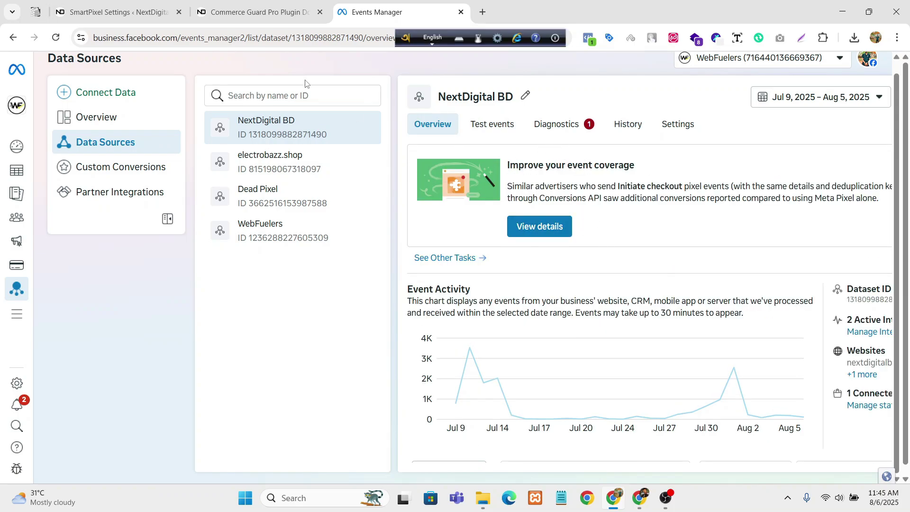
click(93, 13)
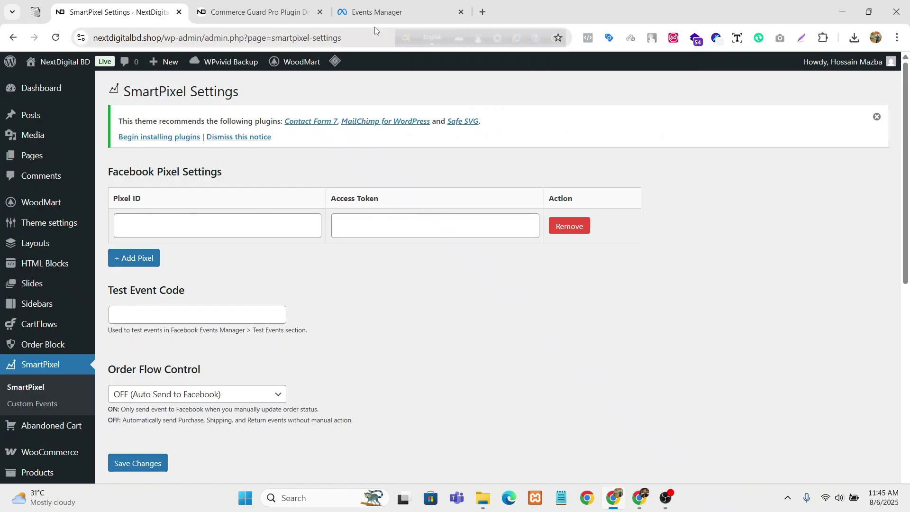
click(401, 19)
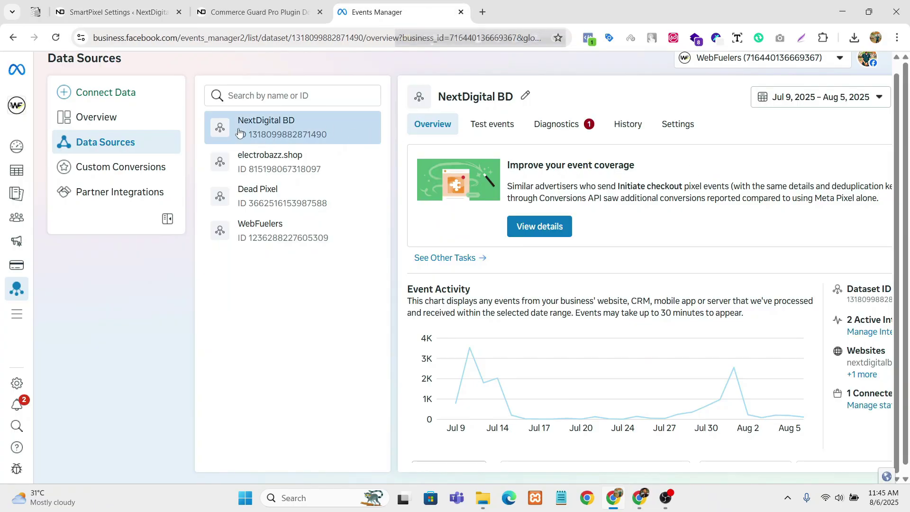
Step: Copy the NextDigital BD dataset ID from Events Manager into the Pixel ID field of the SmartPixel settings
drag(248, 137, 329, 144)
key(ctrl+c)
click(142, 12)
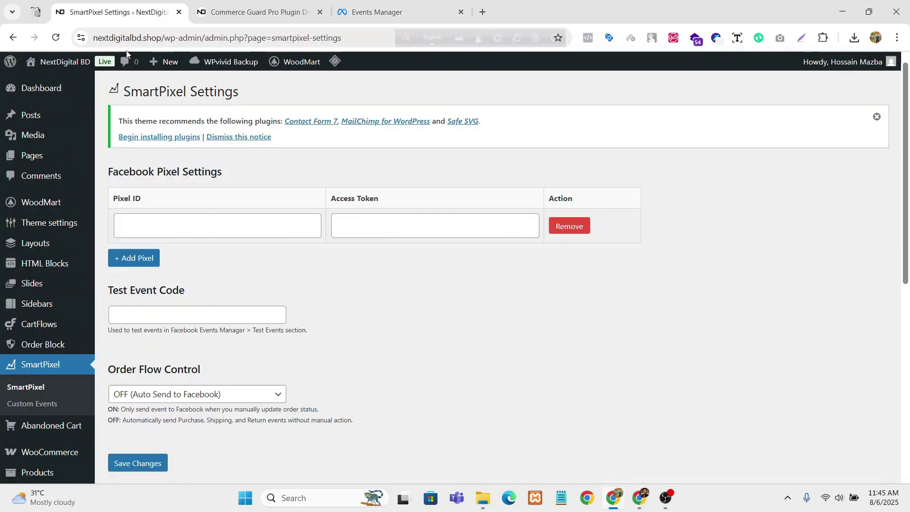
click(269, 222)
key(ctrl+v)
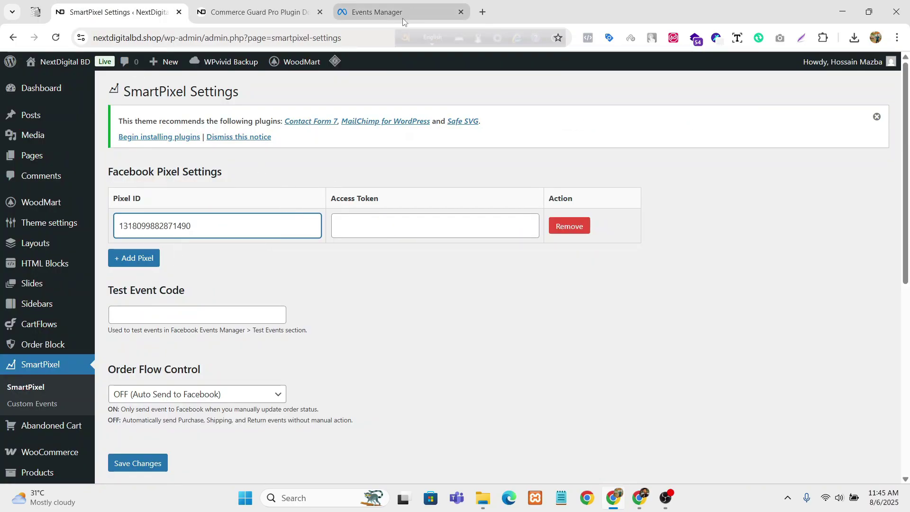
Step: Switch to Events Manager and generate a Conversions API access token with Dataset Quality API in the NextDigital BD dataset's settings
click(361, 10)
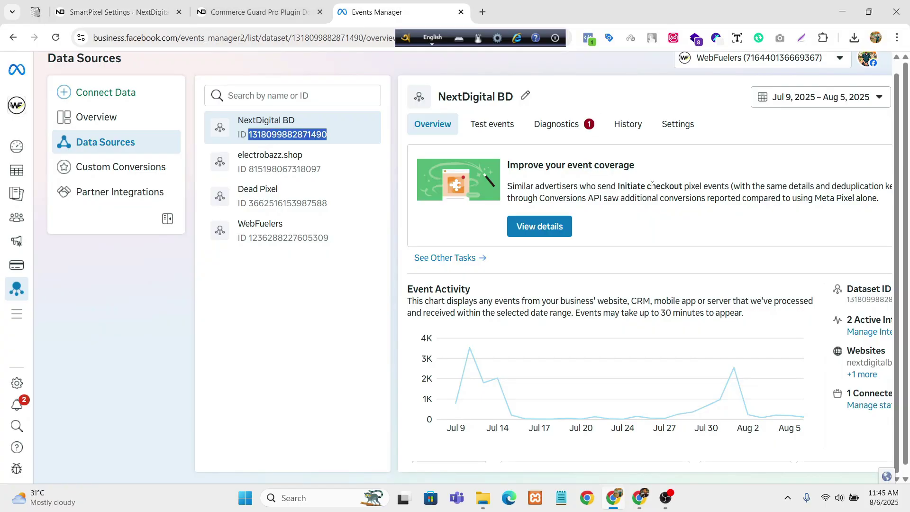
click(678, 125)
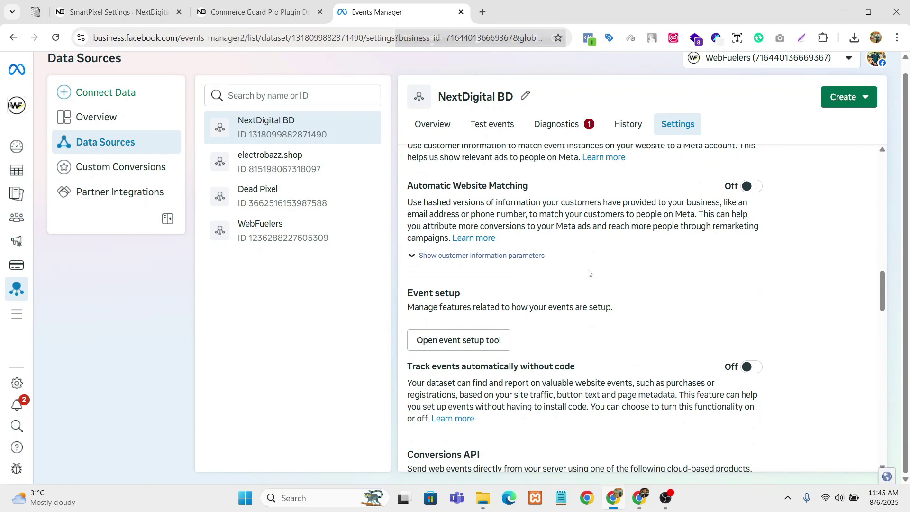
scroll(588, 270, down, 3)
scroll(587, 270, down, 8)
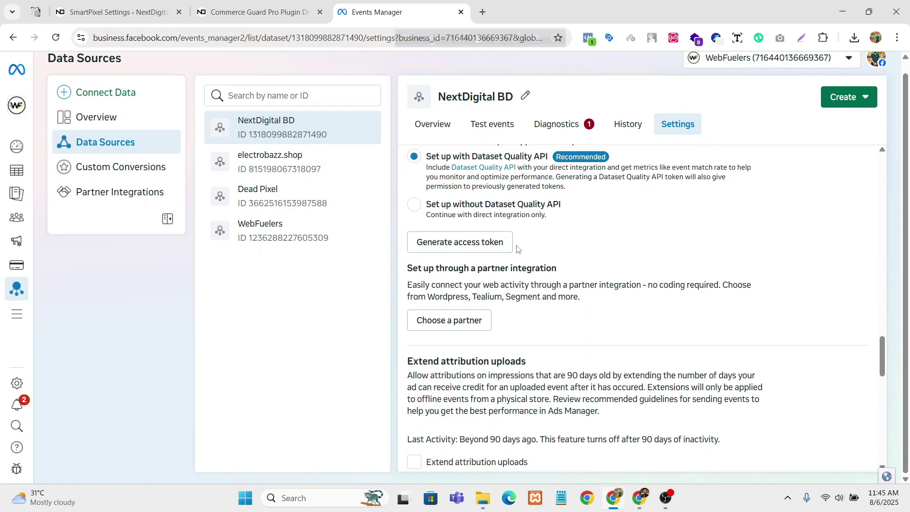
click(485, 250)
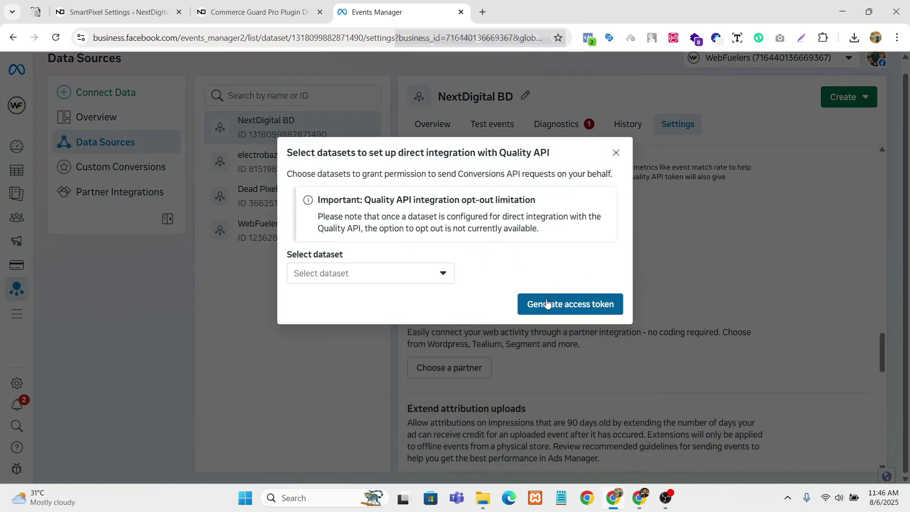
click(547, 303)
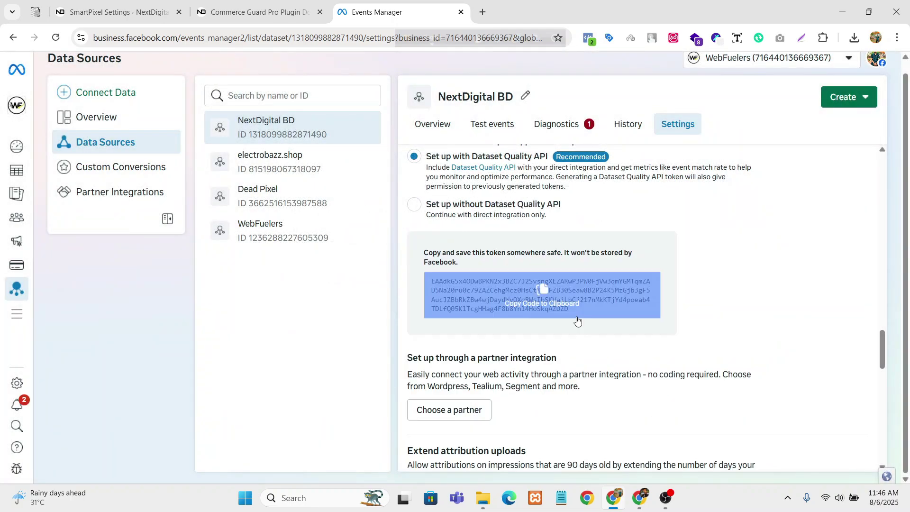
Step: Copy the generated Conversions API token into the Access Token field of the SmartPixel settings and save the changes
click(539, 291)
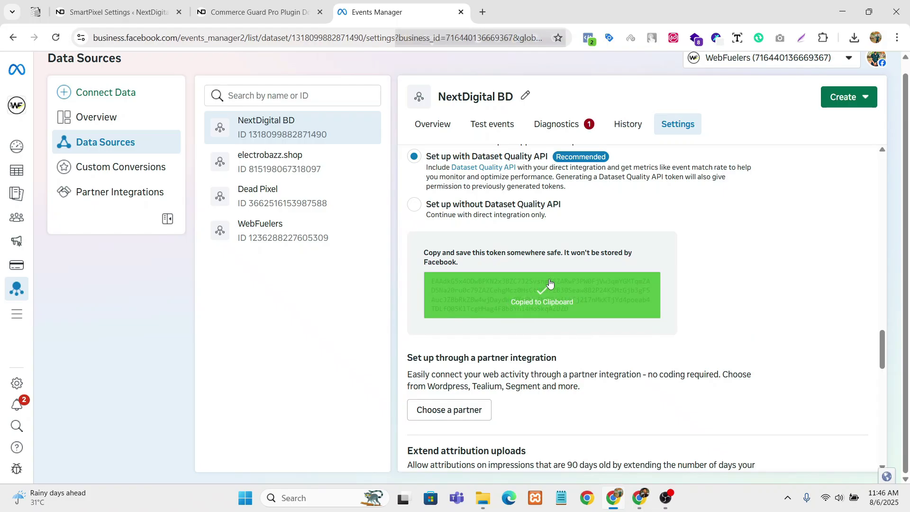
click(119, 12)
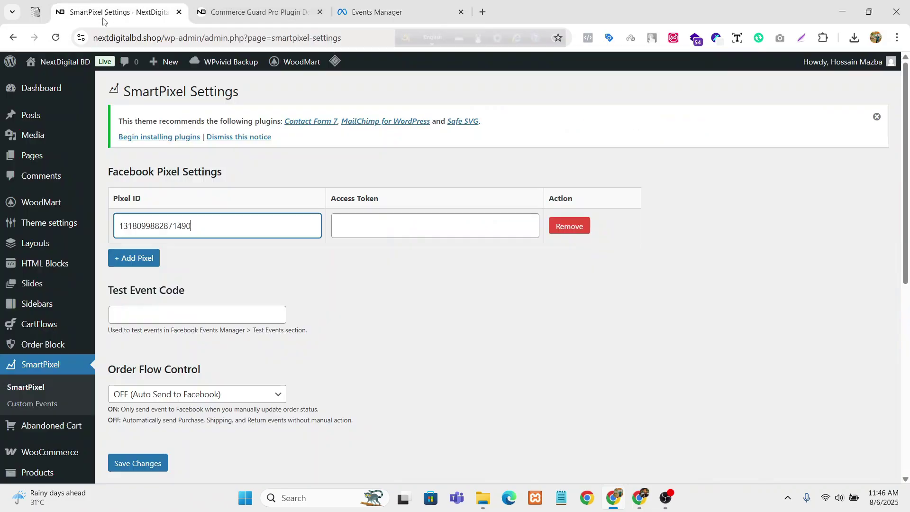
click(404, 227)
key(ctrl+v)
click(441, 280)
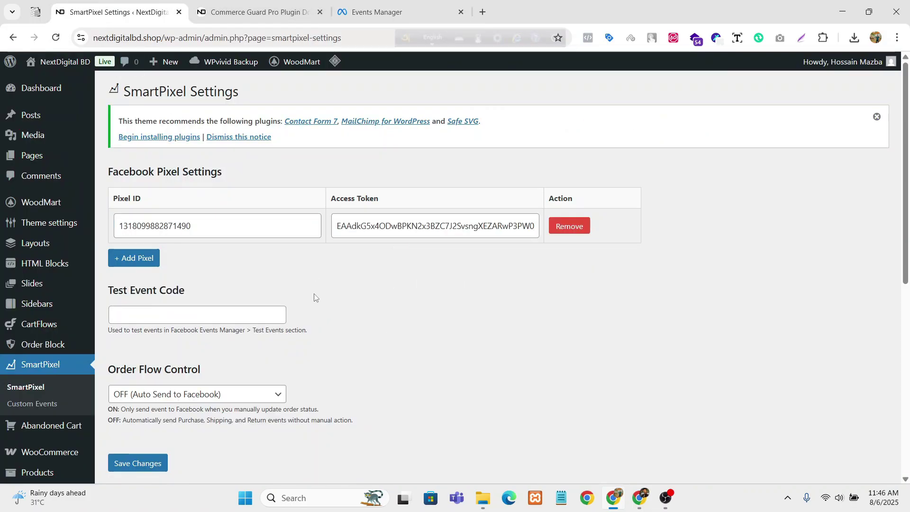
scroll(526, 294, down, 1)
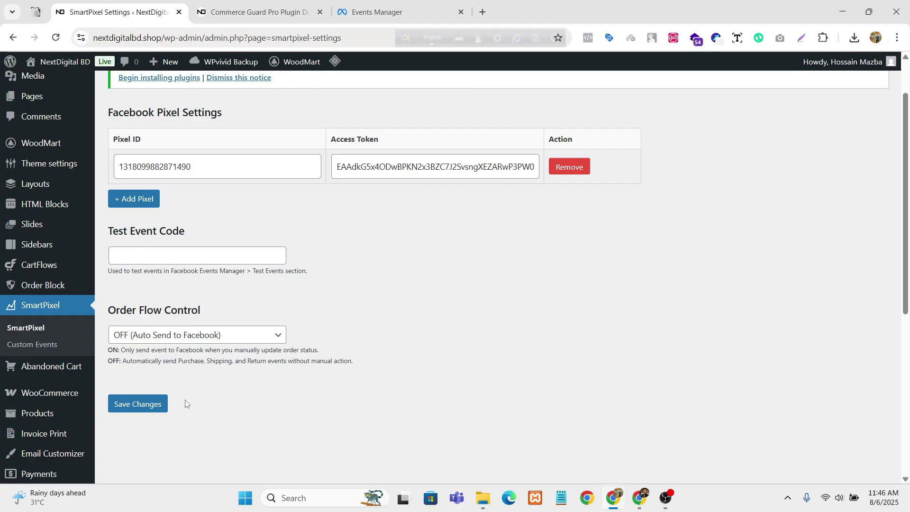
click(145, 403)
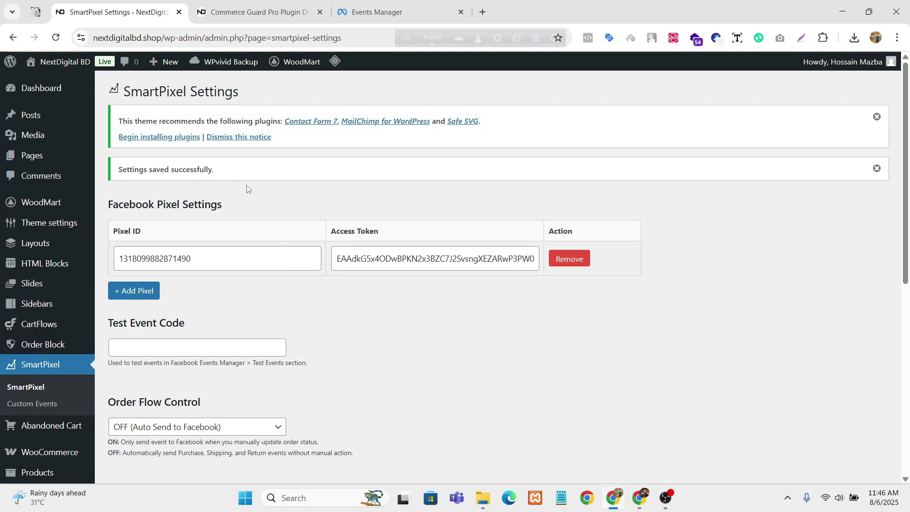
scroll(256, 199, down, 2)
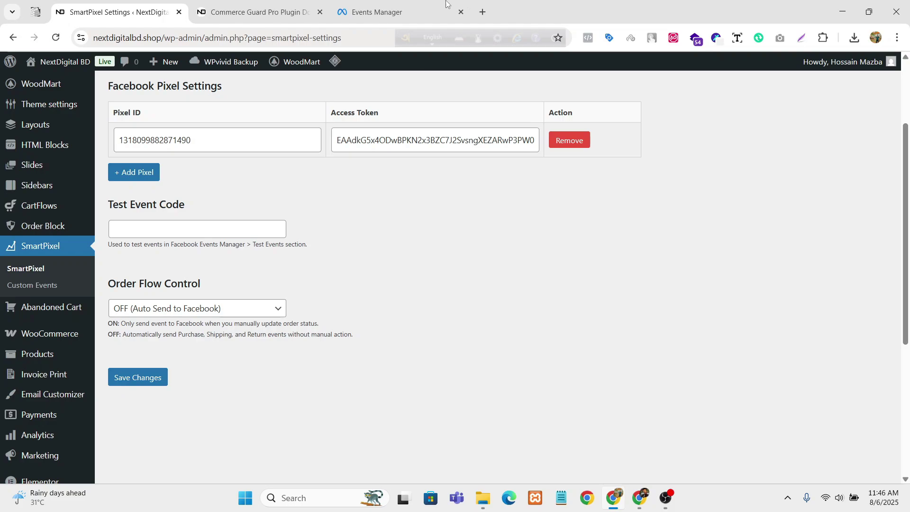
double_click(120, 112)
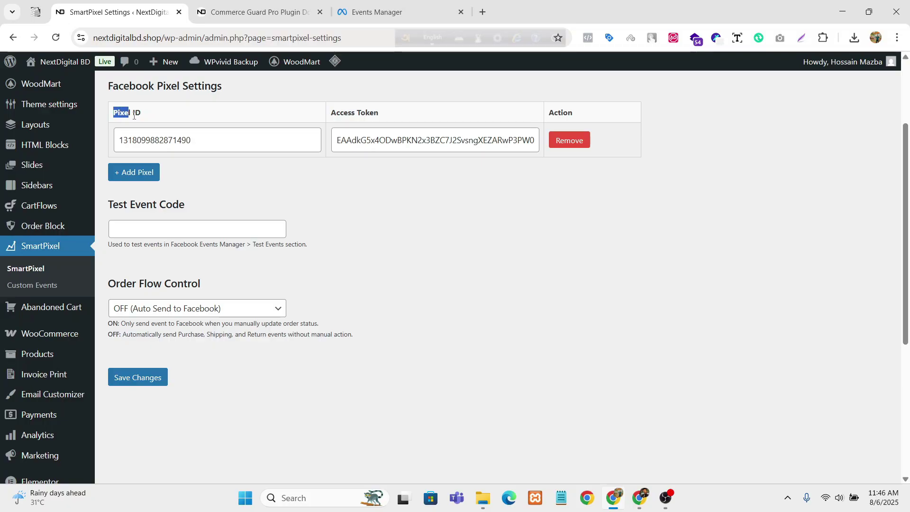
click(161, 117)
double_click(199, 140)
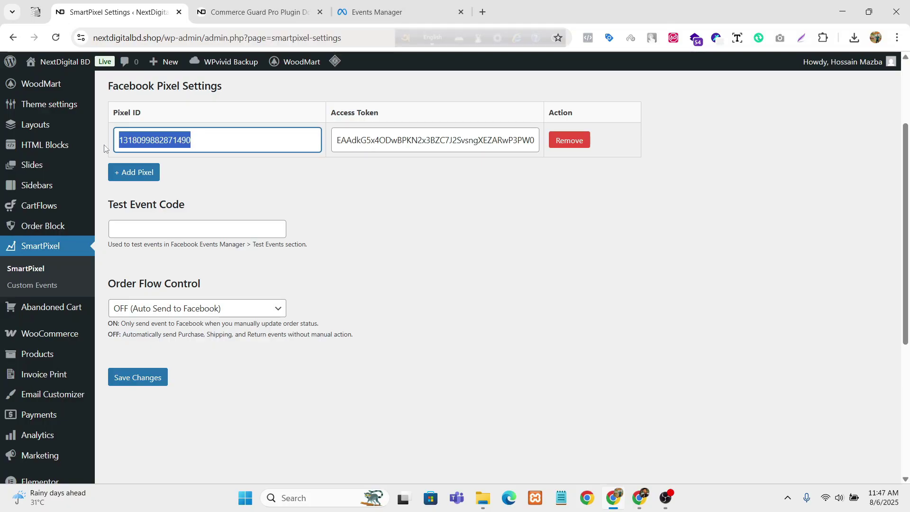
click(306, 201)
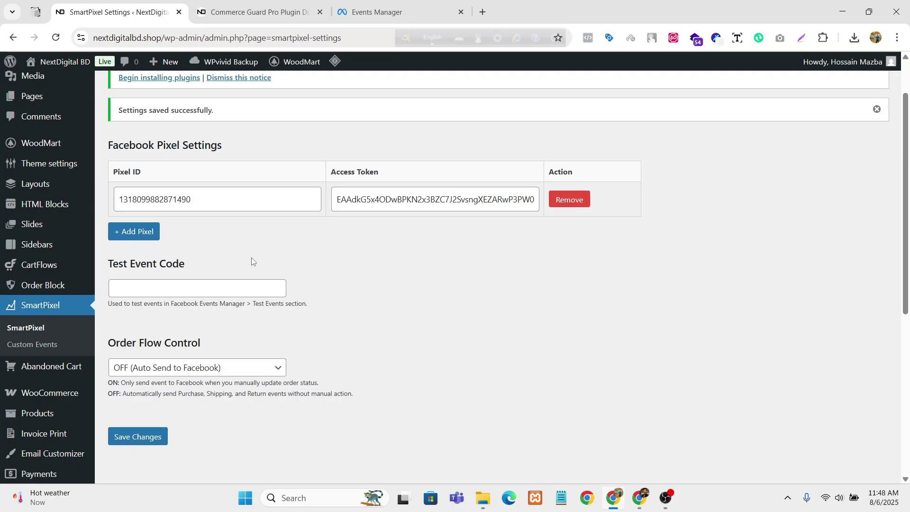
Step: Add five empty pixel rows beneath the existing entry in Facebook Pixel Settings
click(148, 237)
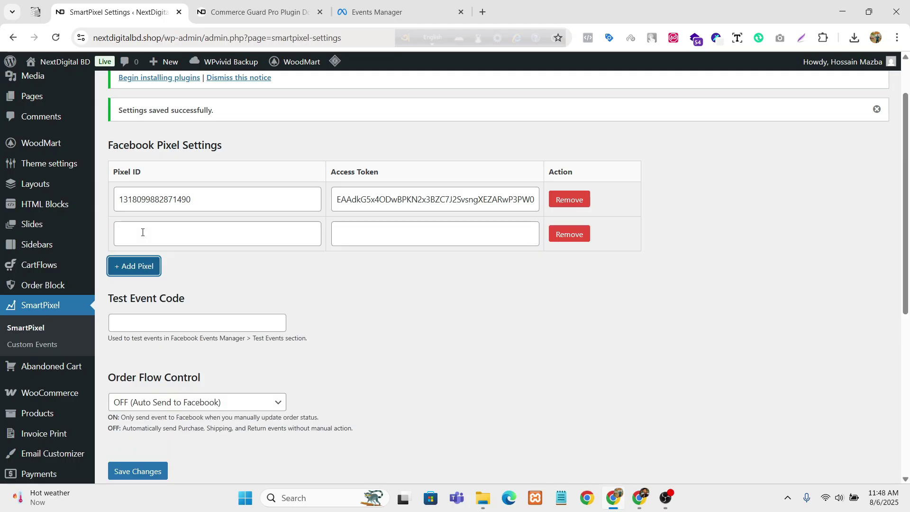
click(146, 266)
click(147, 303)
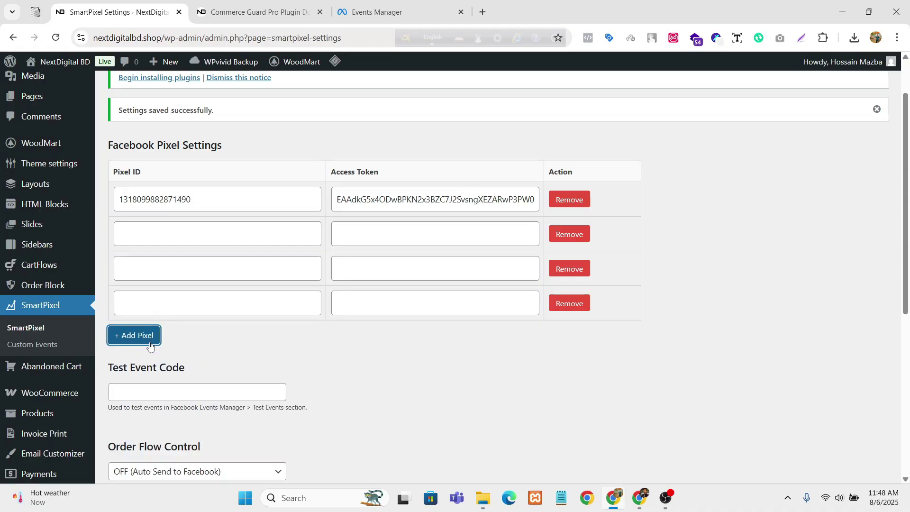
click(149, 335)
click(145, 370)
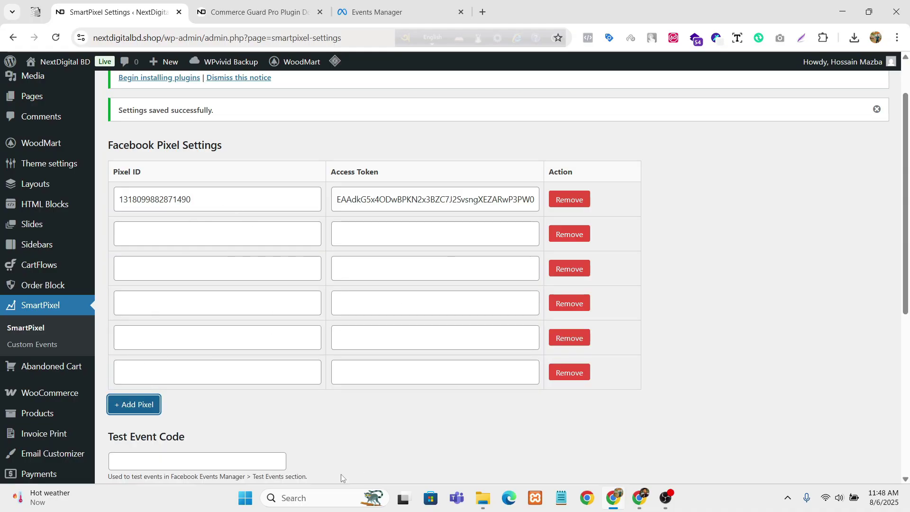
scroll(549, 326, down, 1)
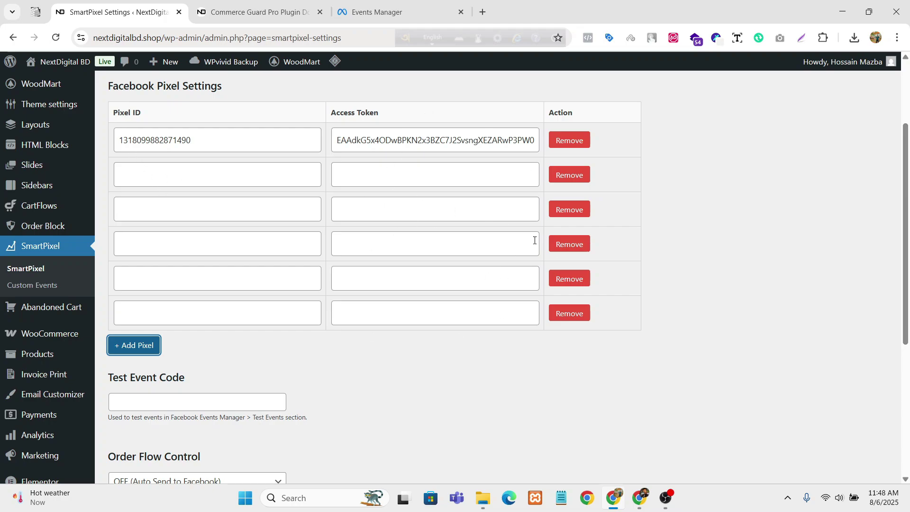
Step: Remove the empty pixel rows from Facebook Pixel Settings, keeping only the filled-in entry
click(582, 175)
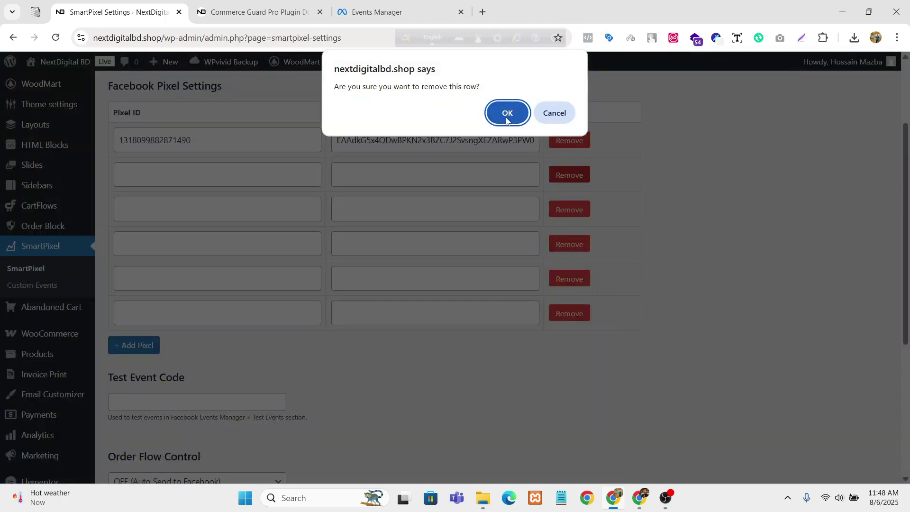
click(506, 111)
click(560, 172)
click(505, 103)
scroll(432, 221, down, 1)
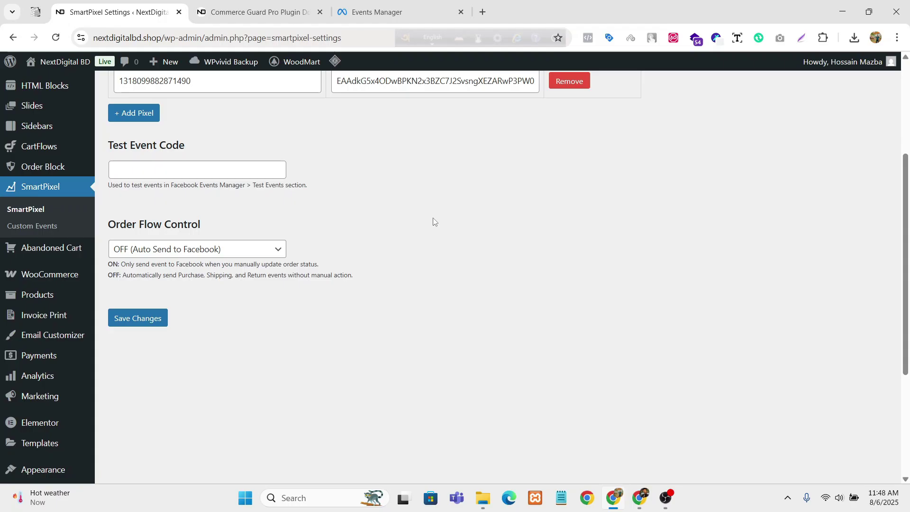
scroll(433, 222, up, 1)
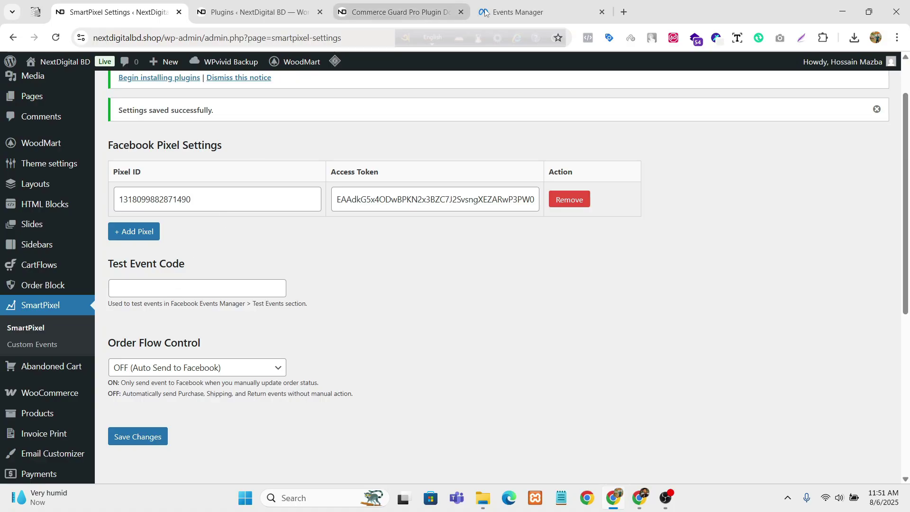
Step: Switch to Events Manager and expand the server events check on the NextDigital BD dataset's Test events page
click(522, 4)
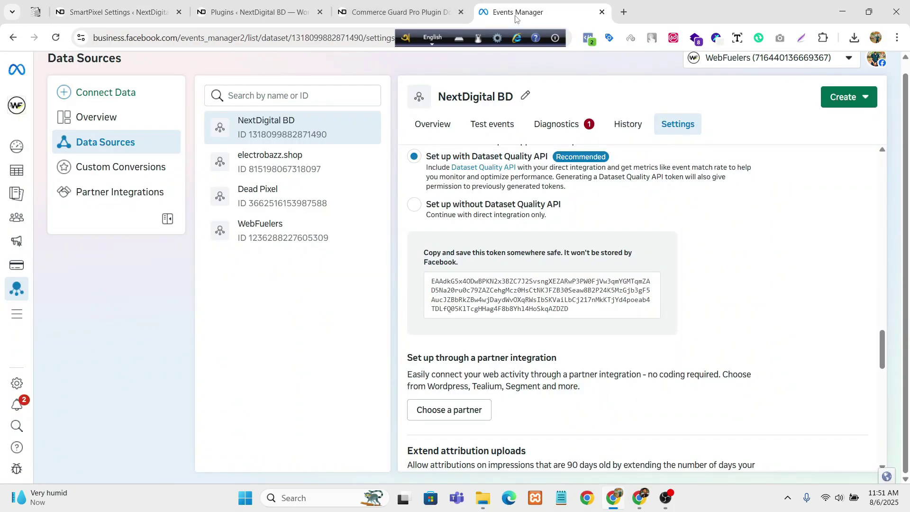
click(489, 131)
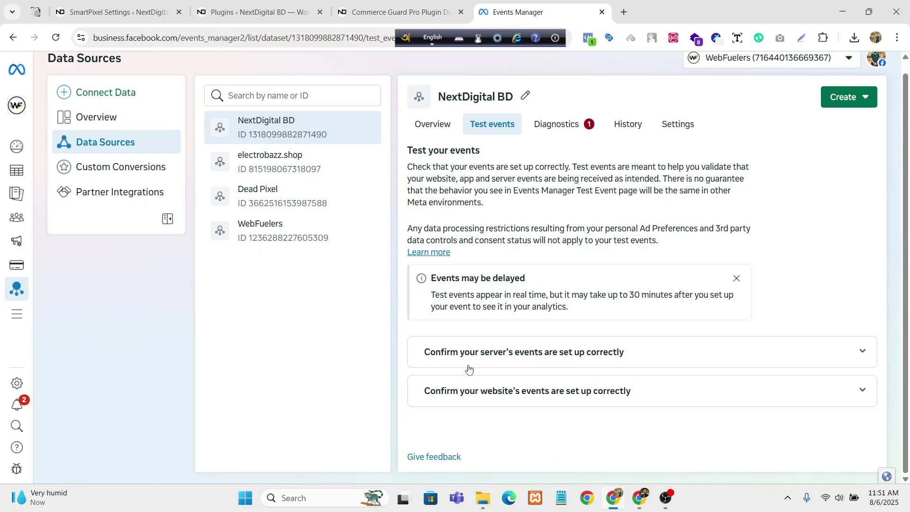
click(590, 357)
scroll(522, 331, down, 3)
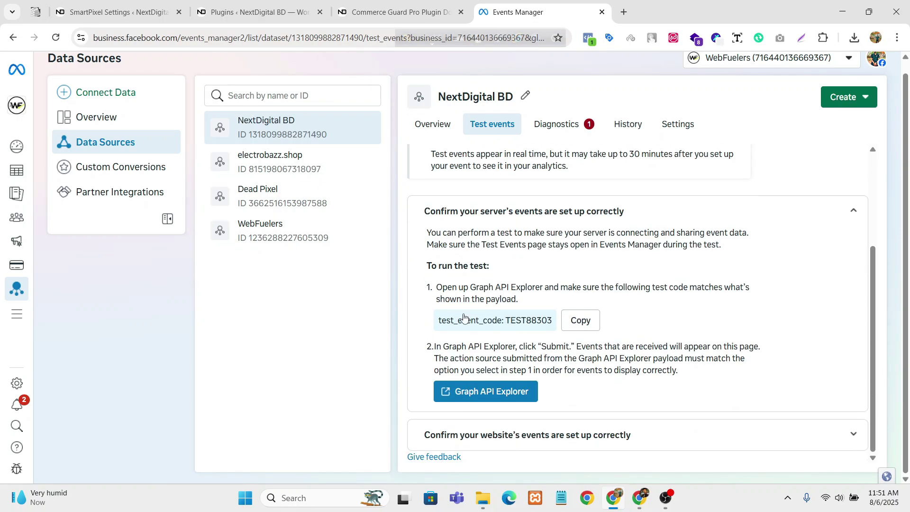
Step: Copy the test event code TEST88303 from Events Manager into the Test Event Code field of the SmartPixel settings
click(580, 320)
click(119, 12)
click(183, 290)
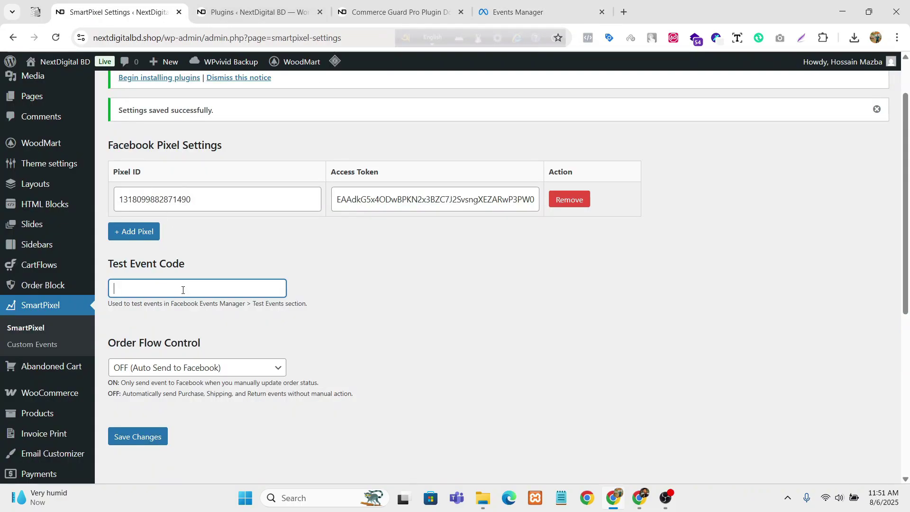
key(ctrl+v)
click(168, 312)
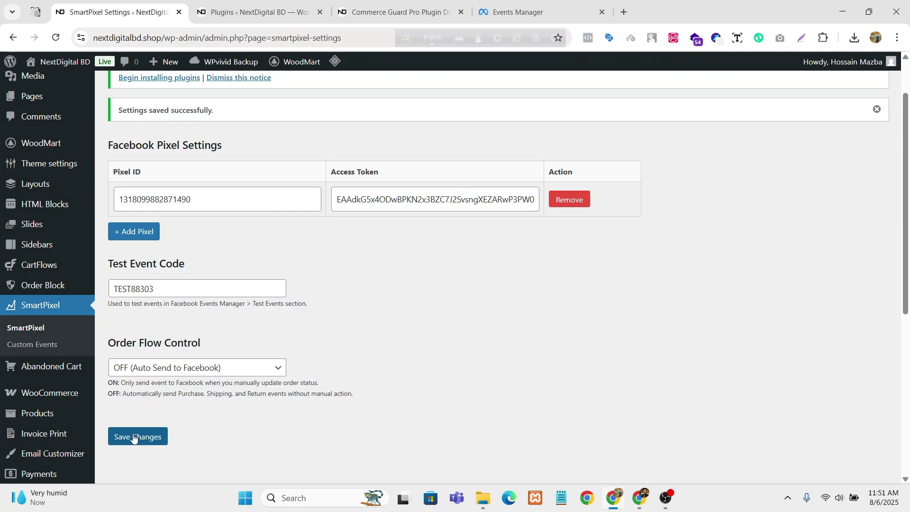
Step: Set Order Flow Control in the SmartPixel settings to ON (Manual Control - Default)
scroll(133, 438, down, 4)
scroll(246, 304, up, 3)
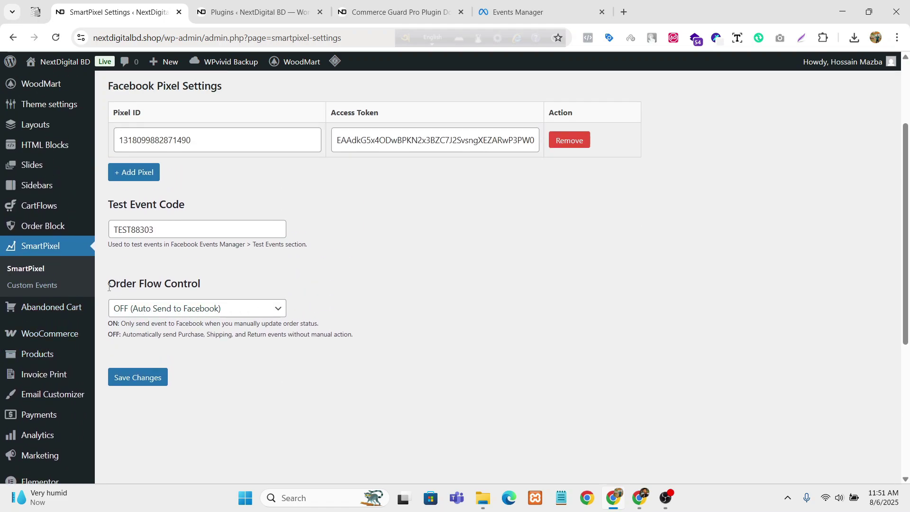
drag(108, 283, 206, 281)
click(249, 274)
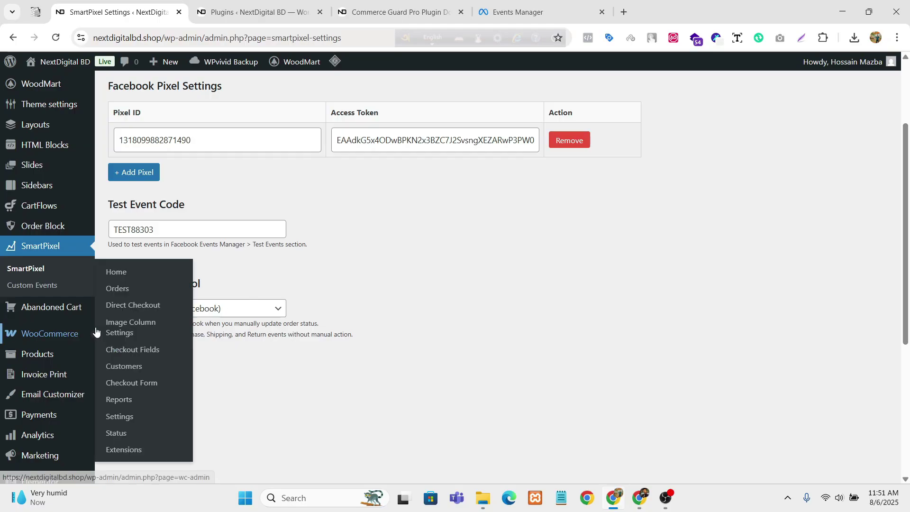
click(179, 309)
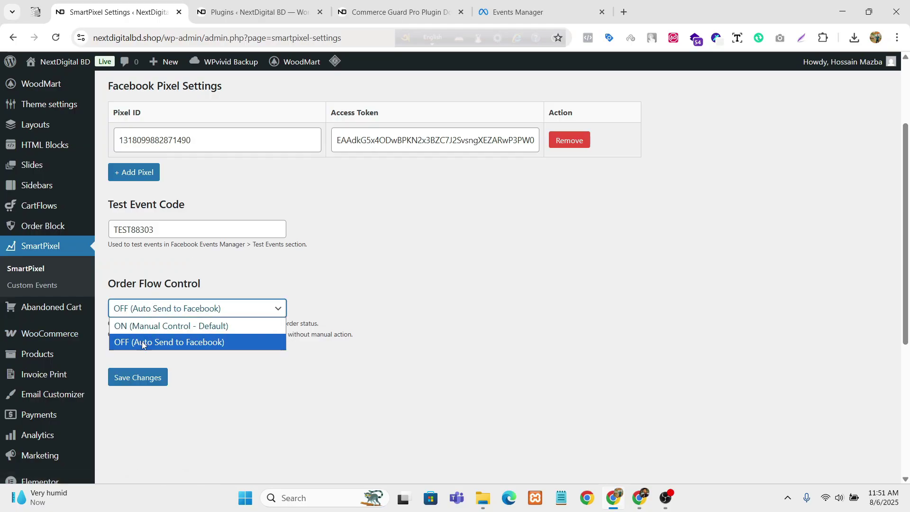
click(175, 326)
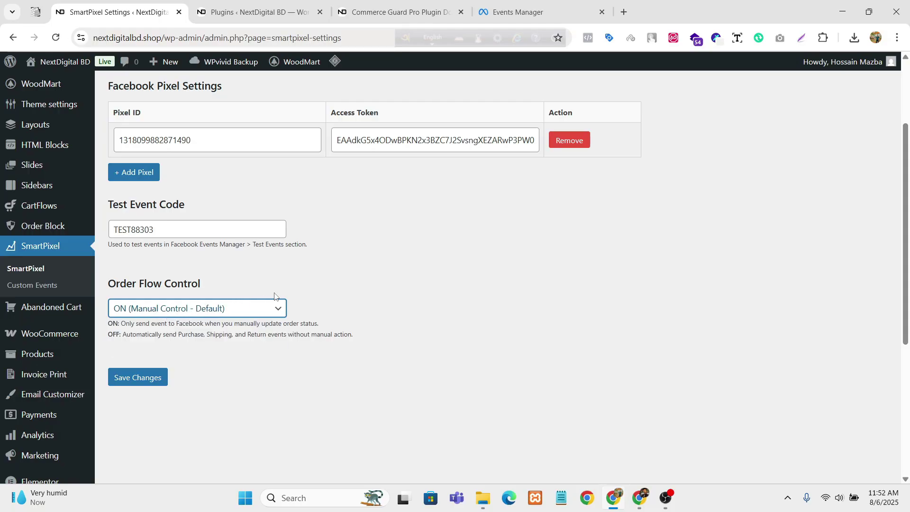
Step: Examine the Standard Conversion Events and Order Flow Events lists on the Commerce Guard Pro page, with a glance at Events Manager
click(400, 12)
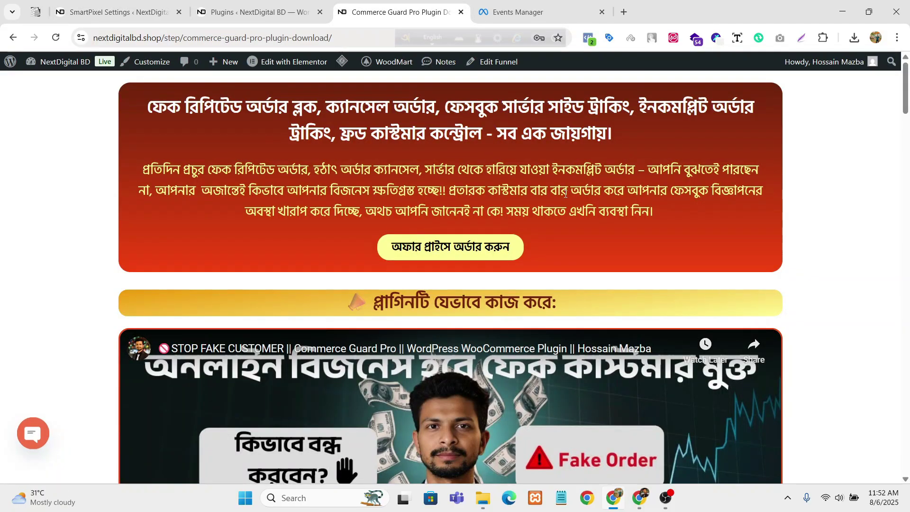
scroll(488, 158, down, 10)
scroll(518, 220, down, 9)
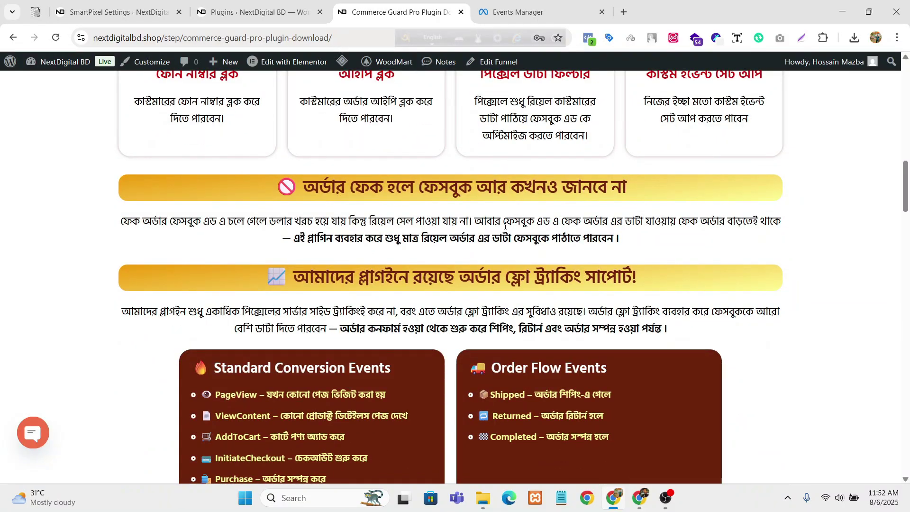
scroll(434, 243, up, 4)
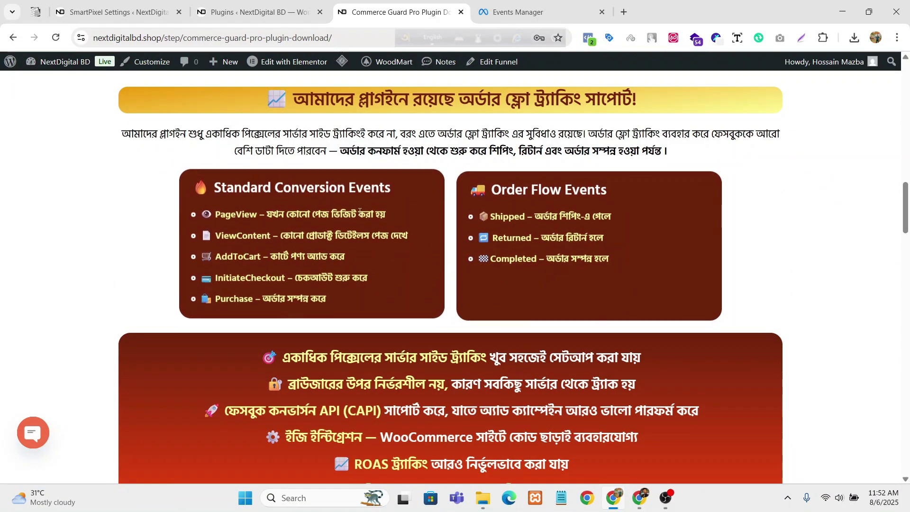
drag(215, 187, 402, 197)
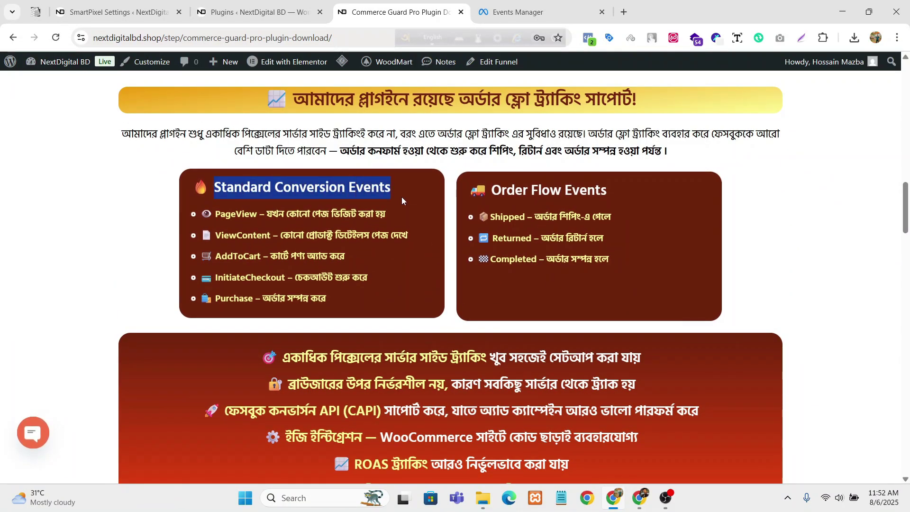
drag(408, 235, 398, 235)
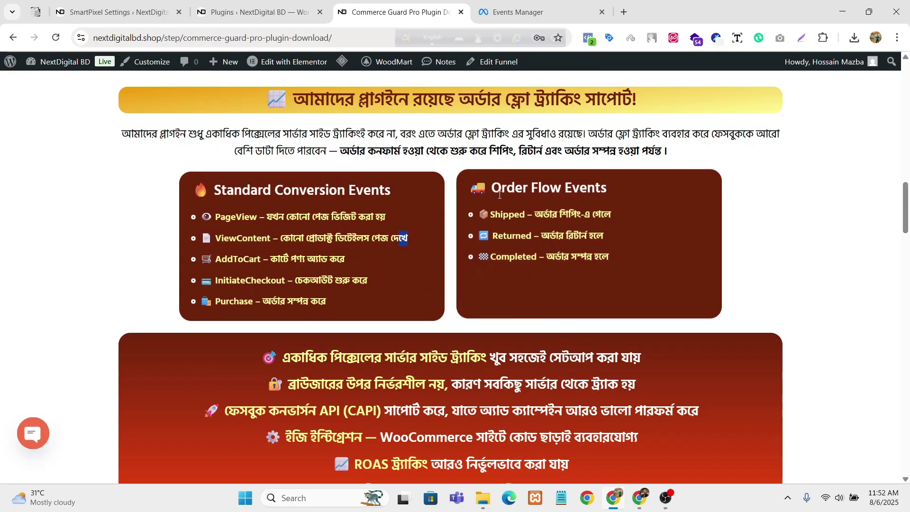
drag(493, 188, 622, 195)
click(632, 204)
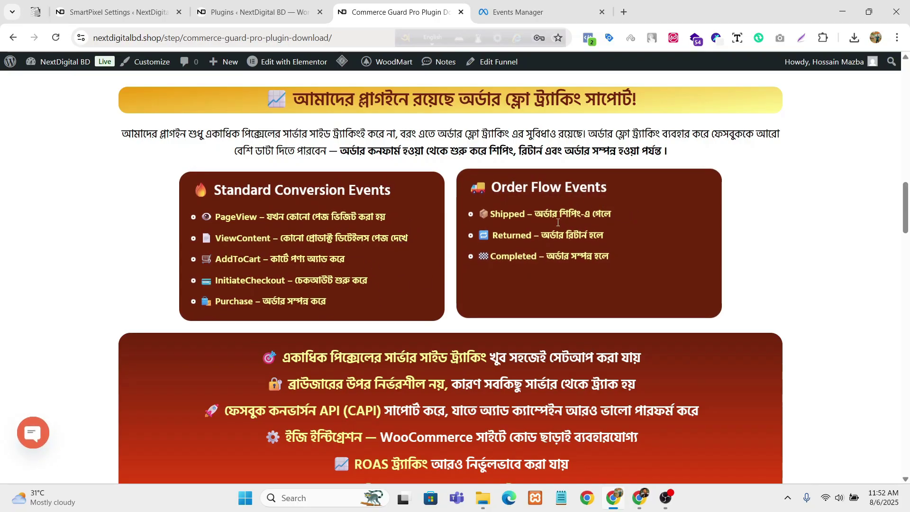
double_click(533, 261)
click(571, 6)
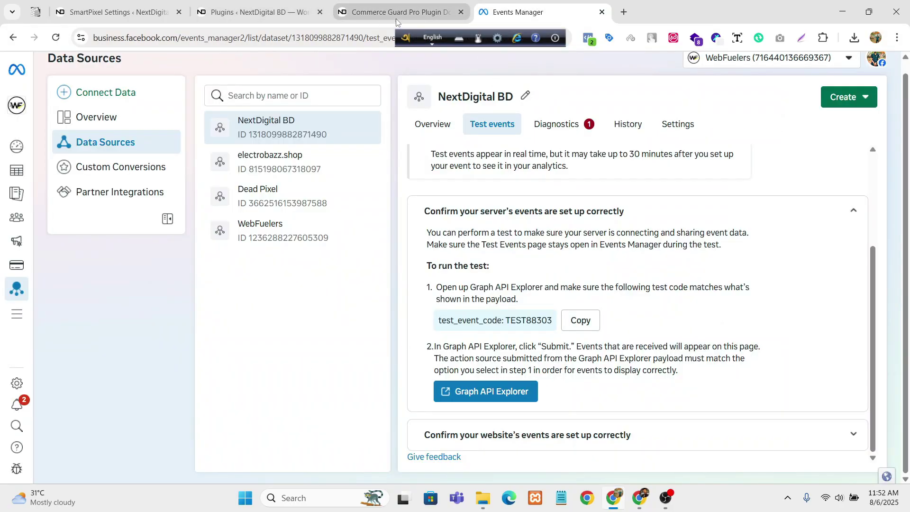
click(396, 18)
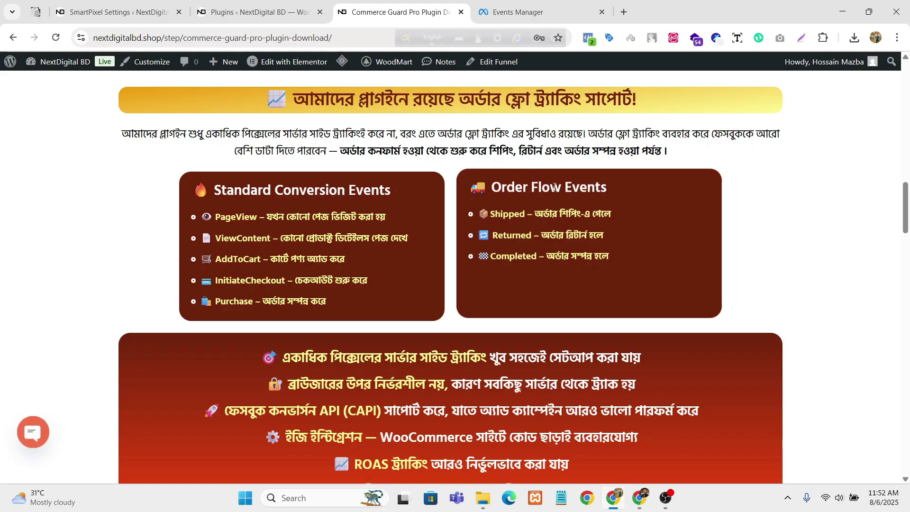
Step: In the SmartPixel settings, switch Order Flow Control to OFF (Auto Send to Facebook), return it to ON (Manual Control - Default), and save the changes
key(ctrl+1)
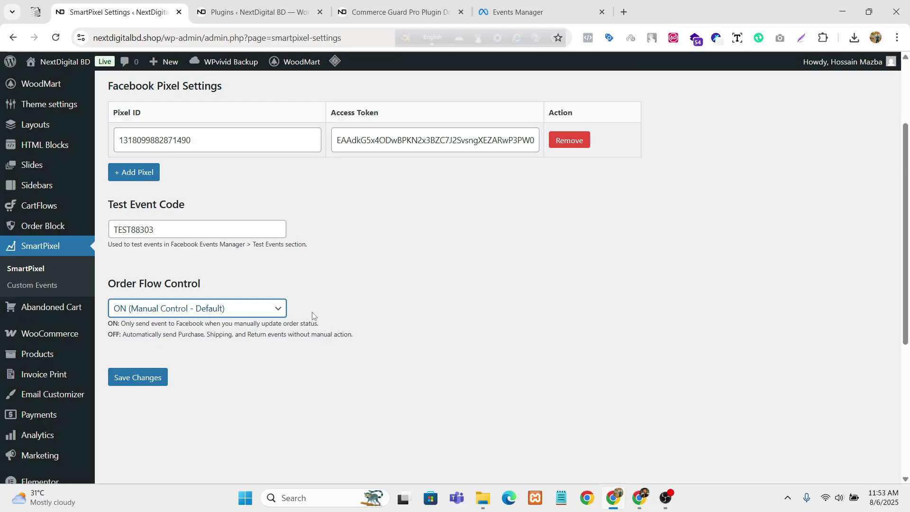
click(274, 311)
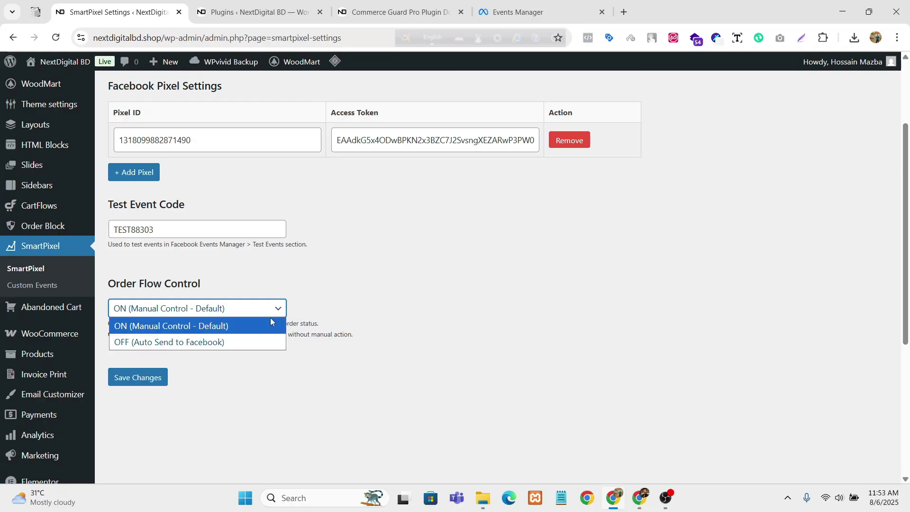
click(245, 344)
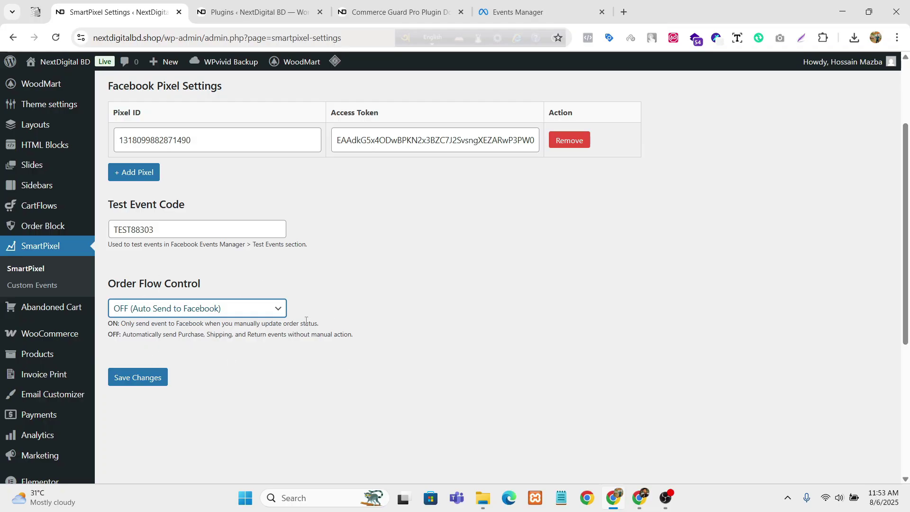
click(278, 309)
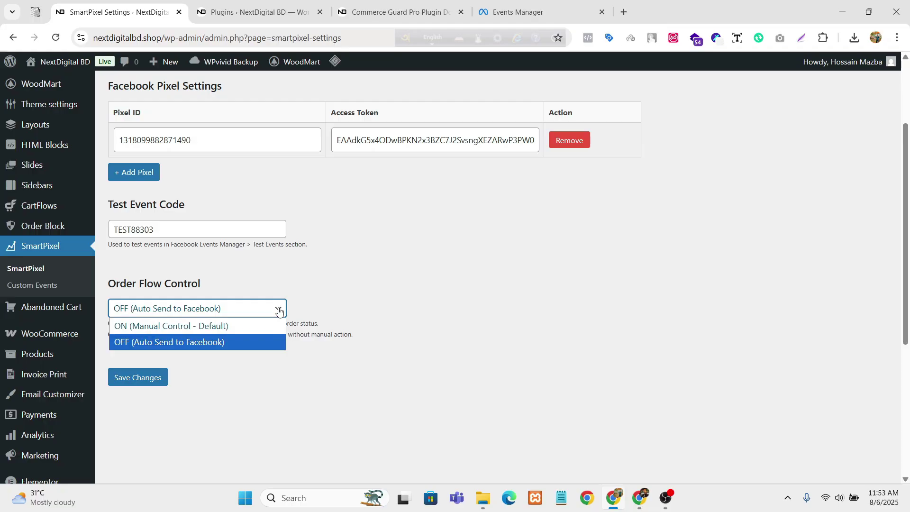
click(263, 324)
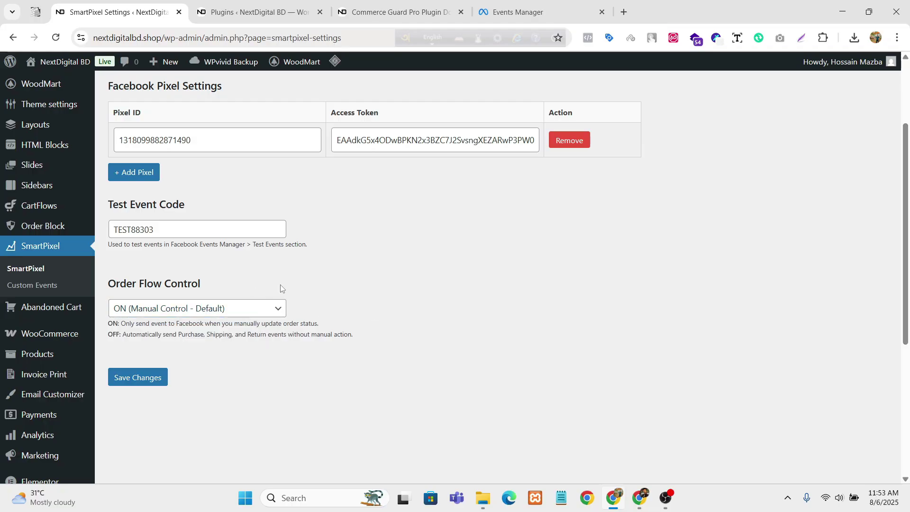
click(146, 378)
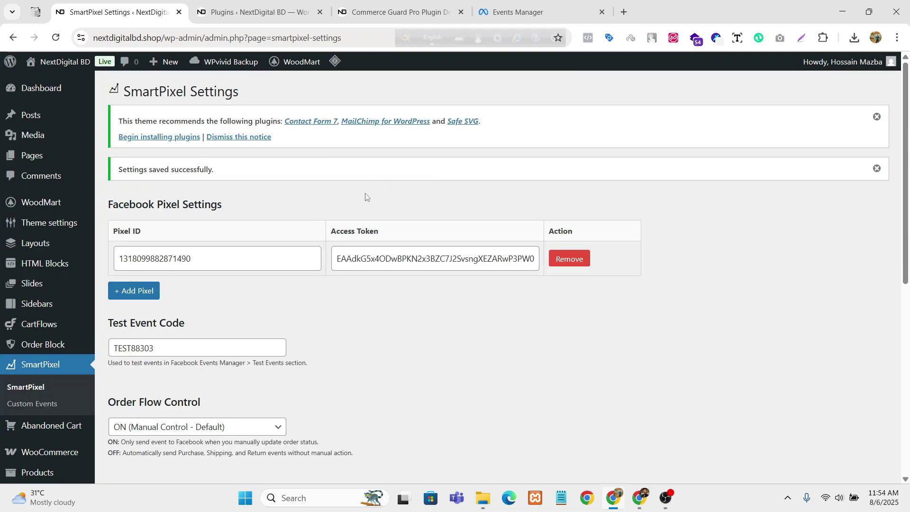
Step: In Events Manager, expand the website events check and start Test Events for nextdigitalbd.shop
click(530, 10)
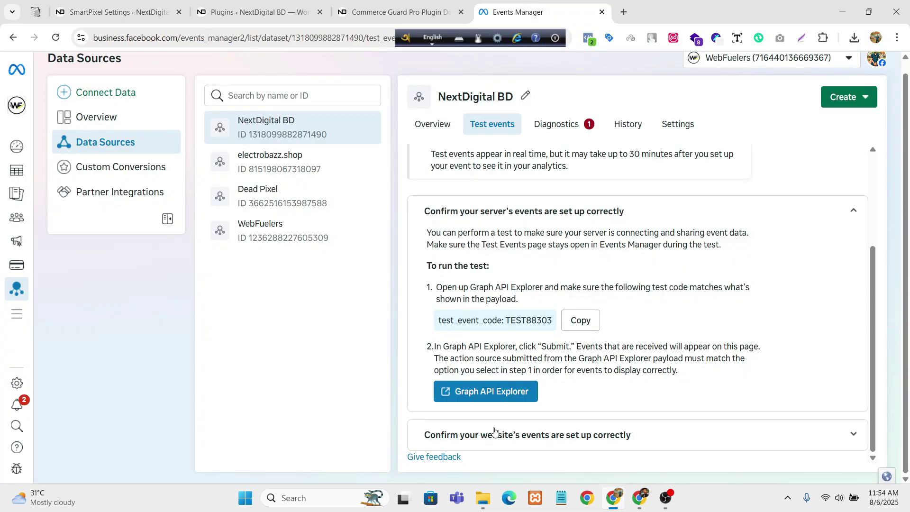
click(602, 438)
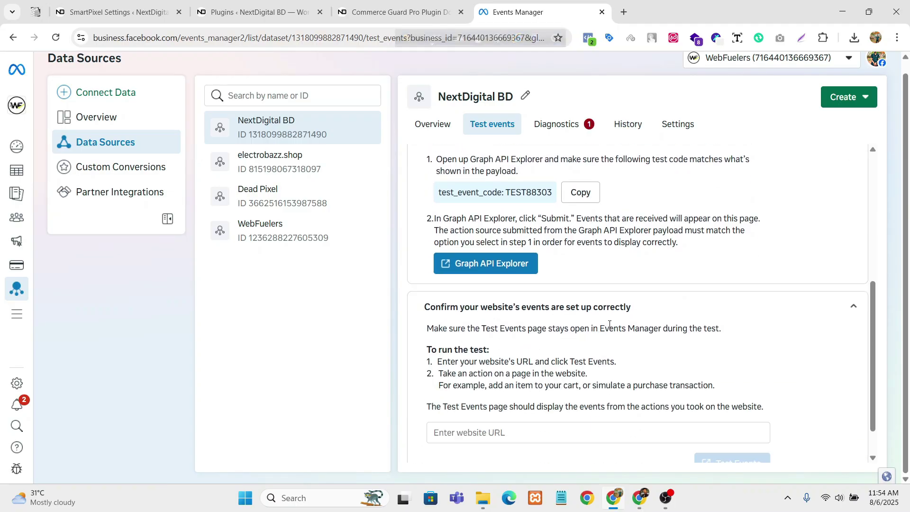
click(494, 393)
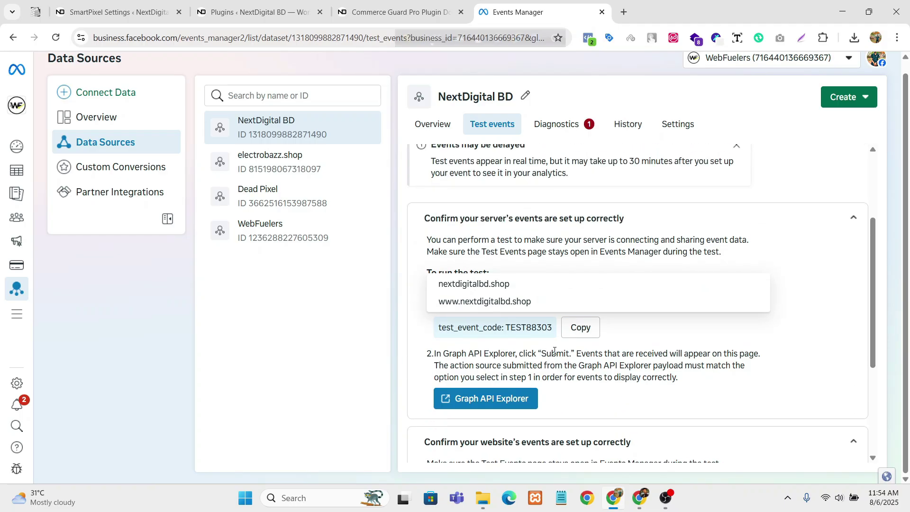
click(553, 287)
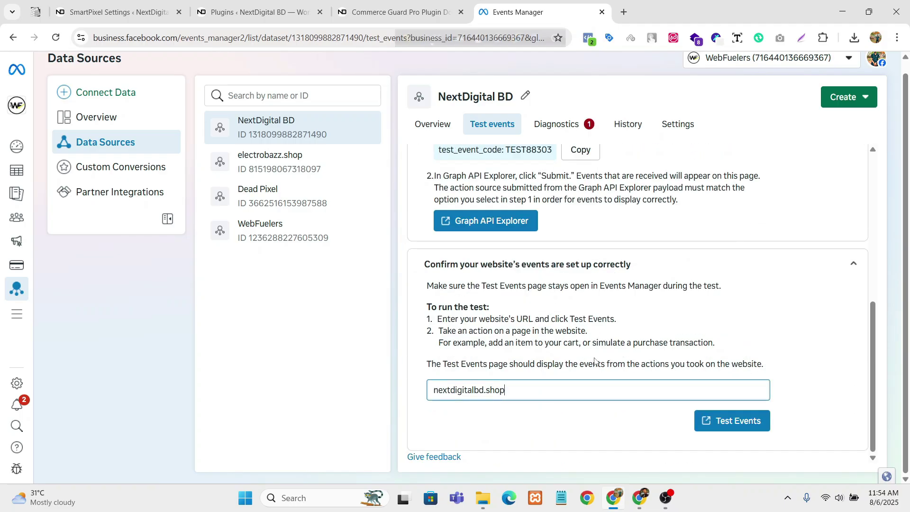
click(734, 423)
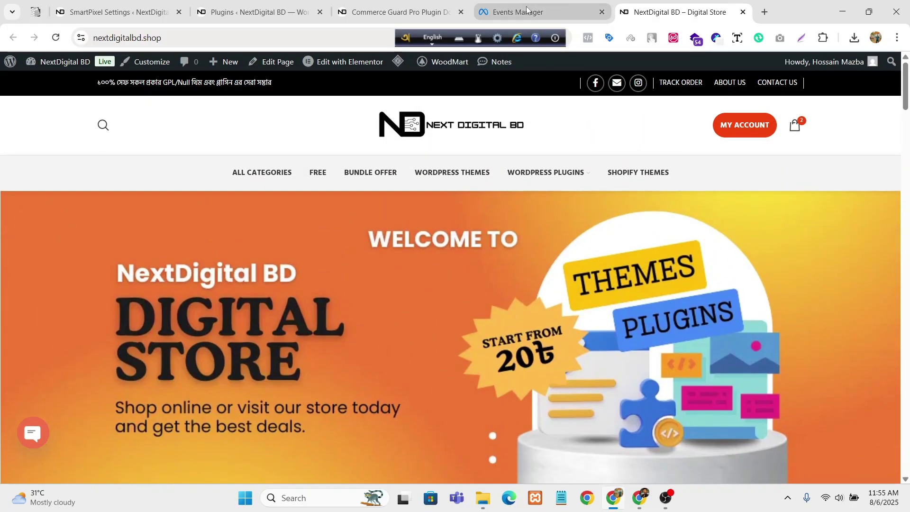
Step: Examine the received test events in Events Manager and expand the View content event with its full parameter list
click(526, 8)
scroll(650, 219, down, 1)
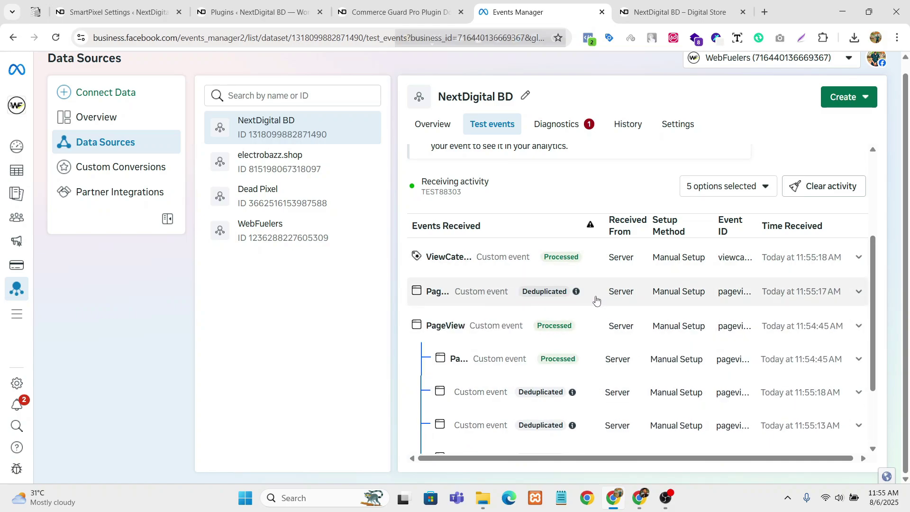
scroll(595, 291, up, 2)
scroll(592, 294, down, 4)
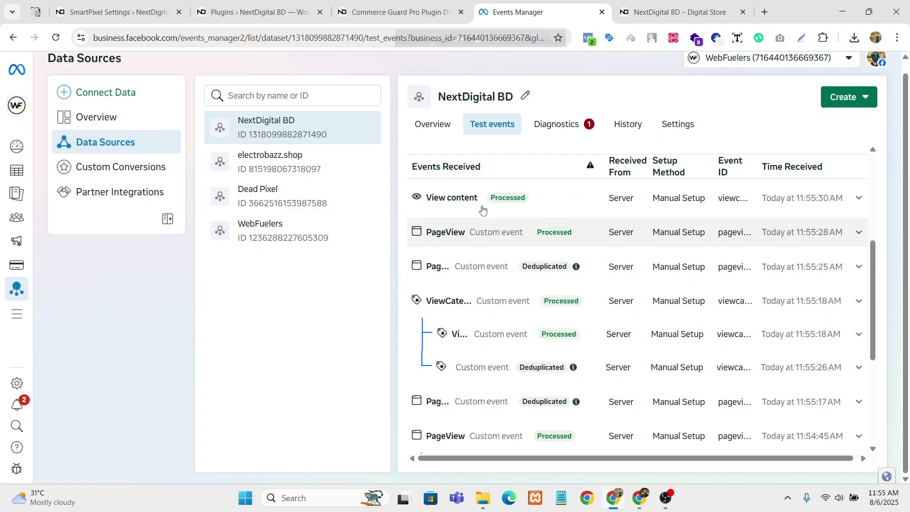
click(476, 209)
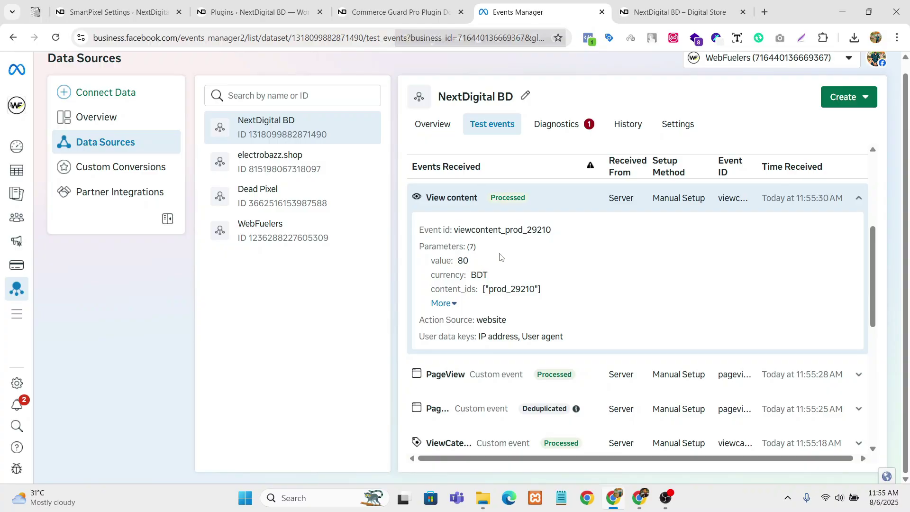
click(444, 302)
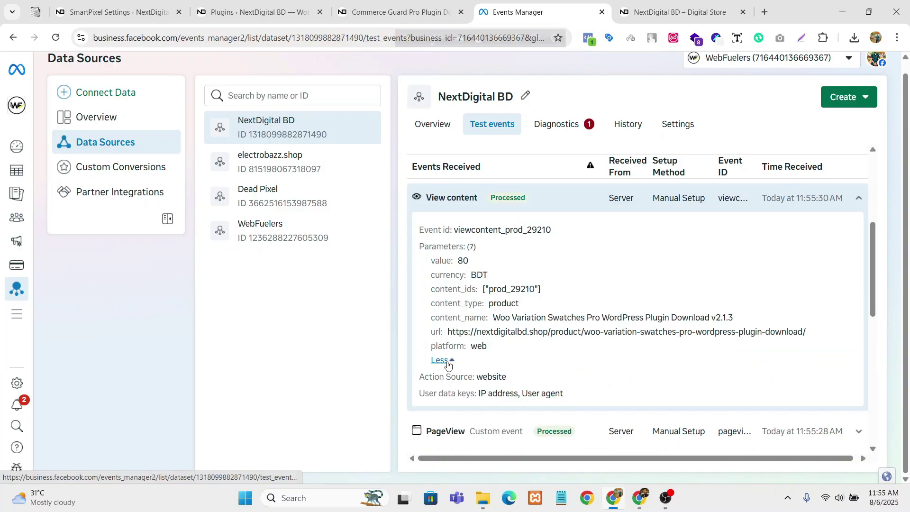
Step: Look over the store's product listing, then review the Events Received list on the Test events page in Events Manager
key(ctrl+Tab)
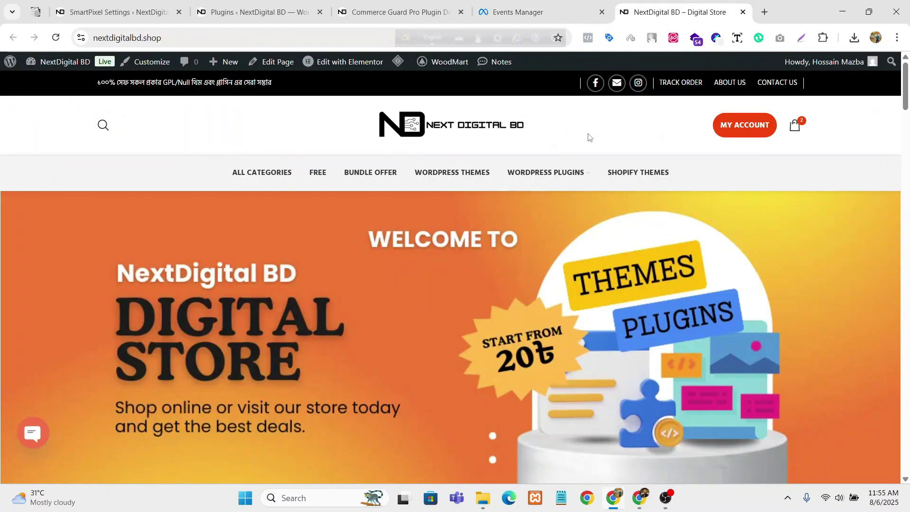
scroll(366, 197, down, 10)
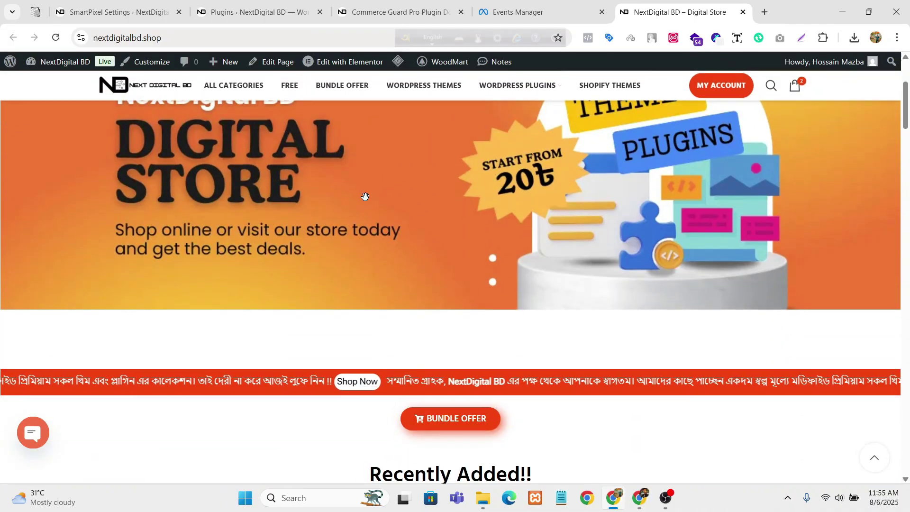
scroll(493, 223, down, 7)
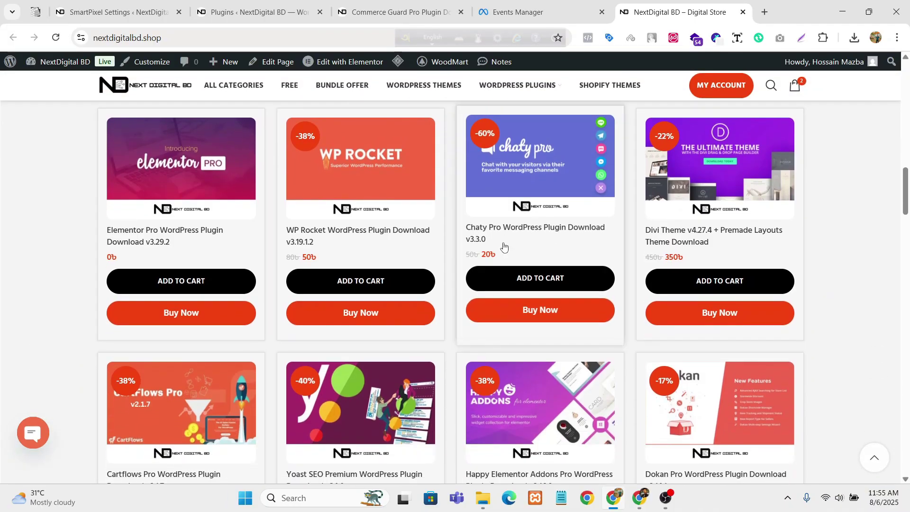
click(530, 12)
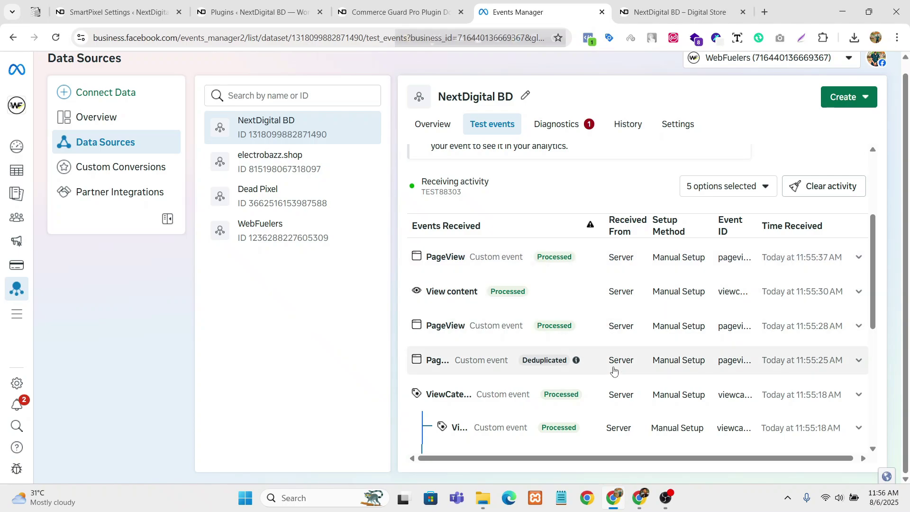
scroll(613, 430, down, 3)
scroll(613, 430, down, 5)
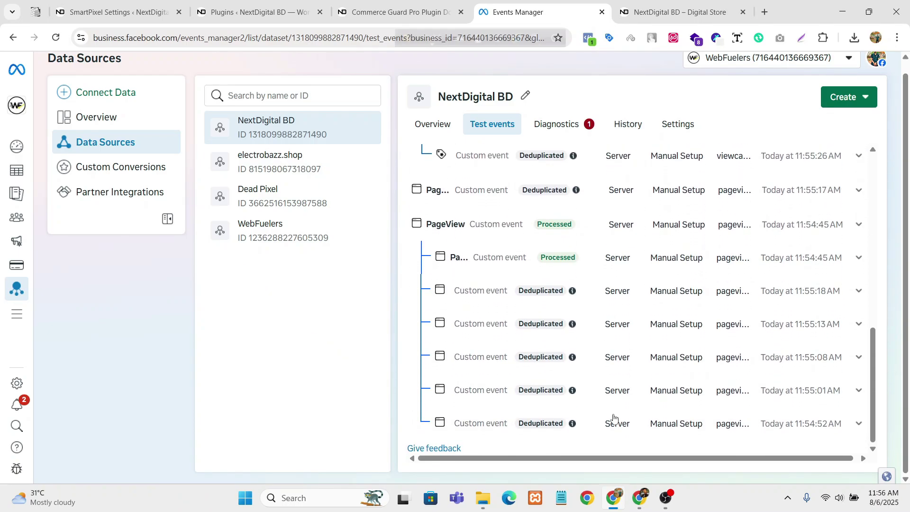
scroll(616, 408, up, 10)
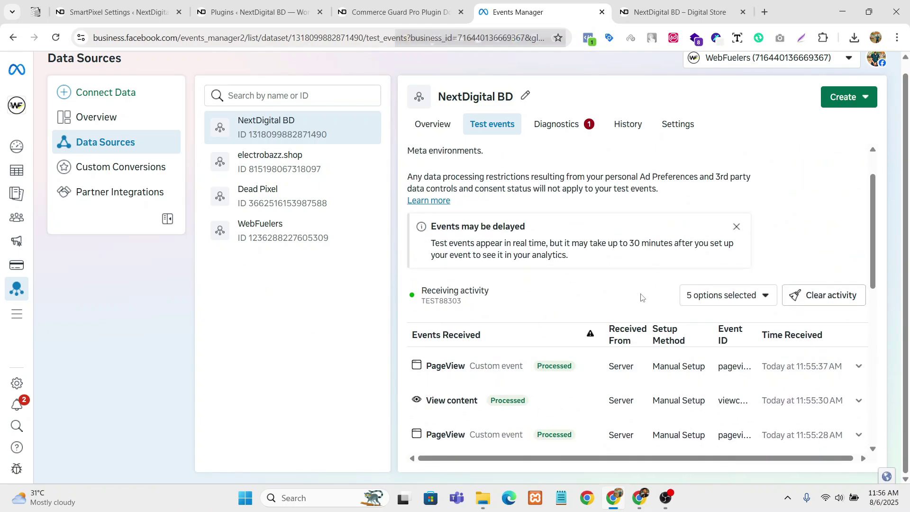
scroll(640, 303, down, 3)
scroll(616, 323, down, 1)
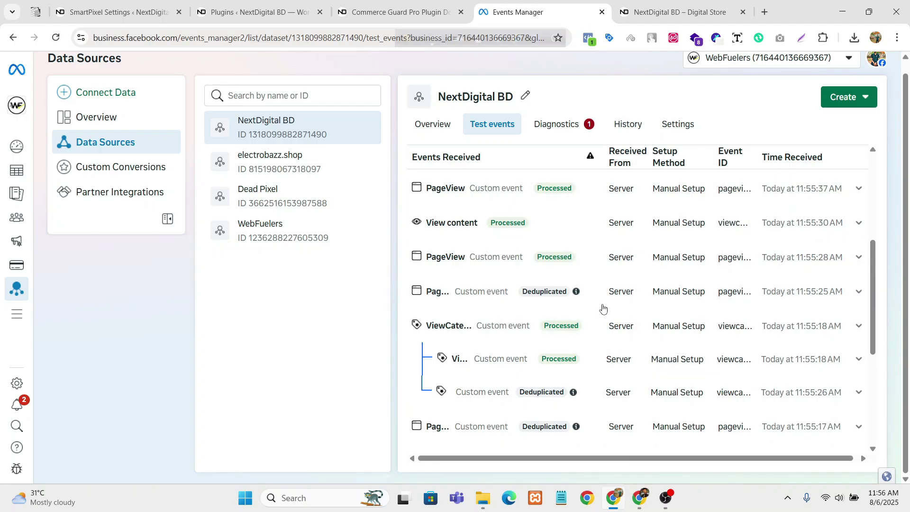
scroll(516, 308, up, 1)
Step: From the store's All Products section, start an immediate purchase of the Chaty Pro WordPress Plugin
click(677, 13)
scroll(547, 268, down, 5)
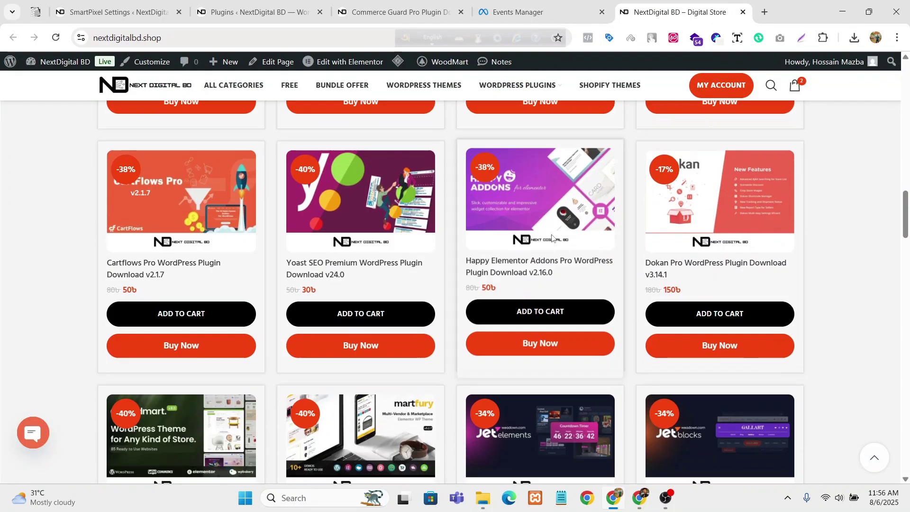
scroll(547, 268, up, 2)
scroll(548, 269, up, 5)
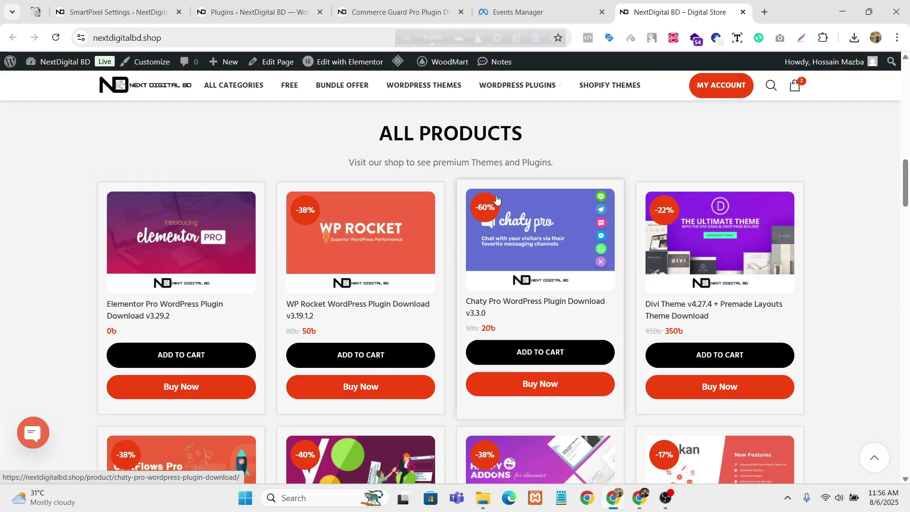
scroll(496, 198, down, 2)
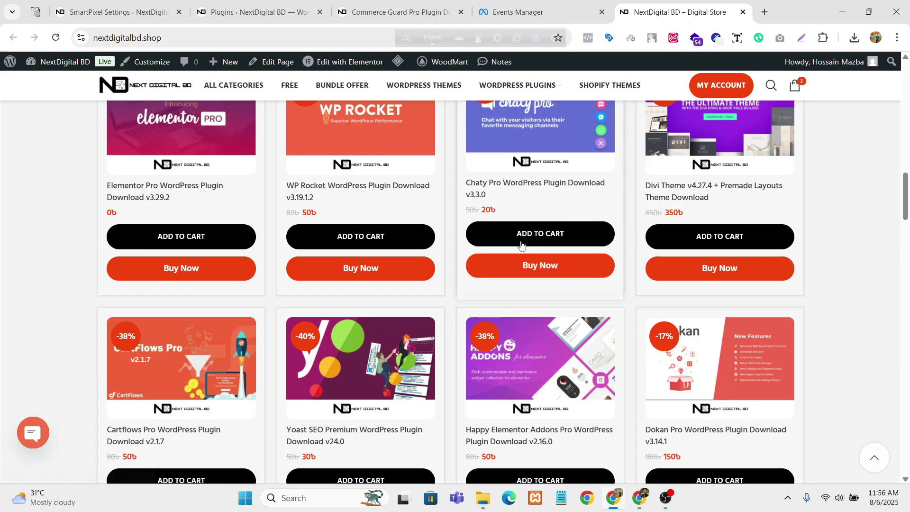
click(548, 265)
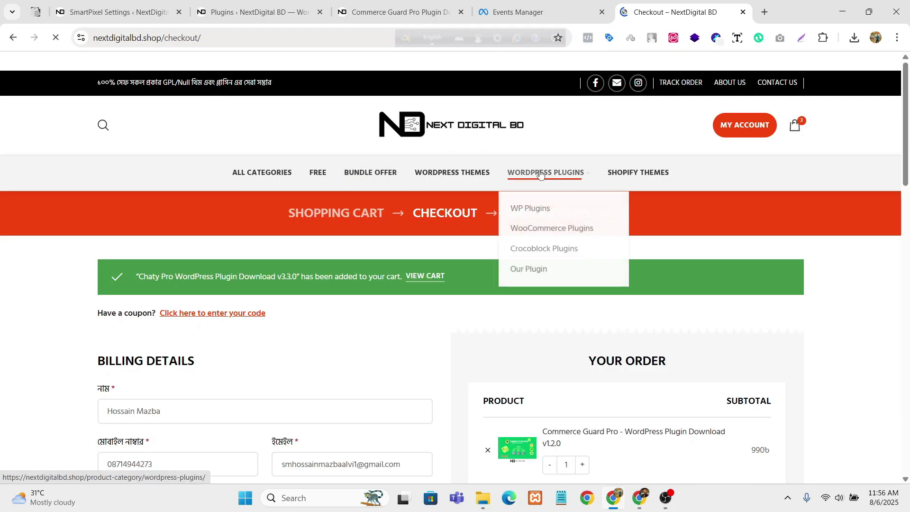
Step: Review the checkout page's order products, subtotal and total, highlighting the total amount
scroll(519, 265, down, 2)
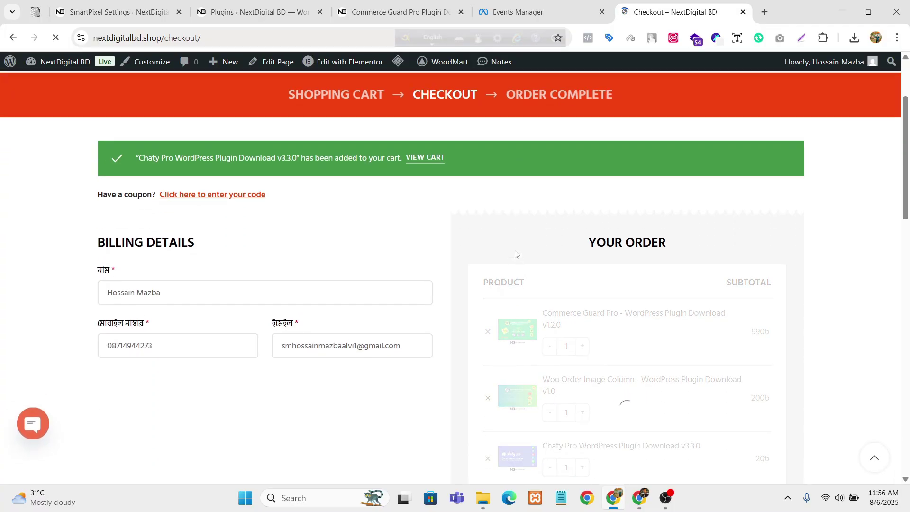
scroll(542, 221, down, 1)
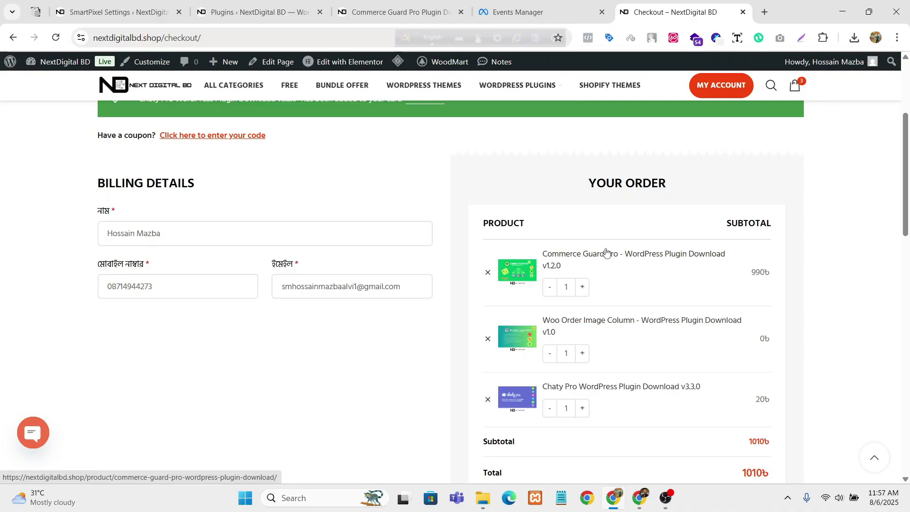
scroll(606, 252, down, 2)
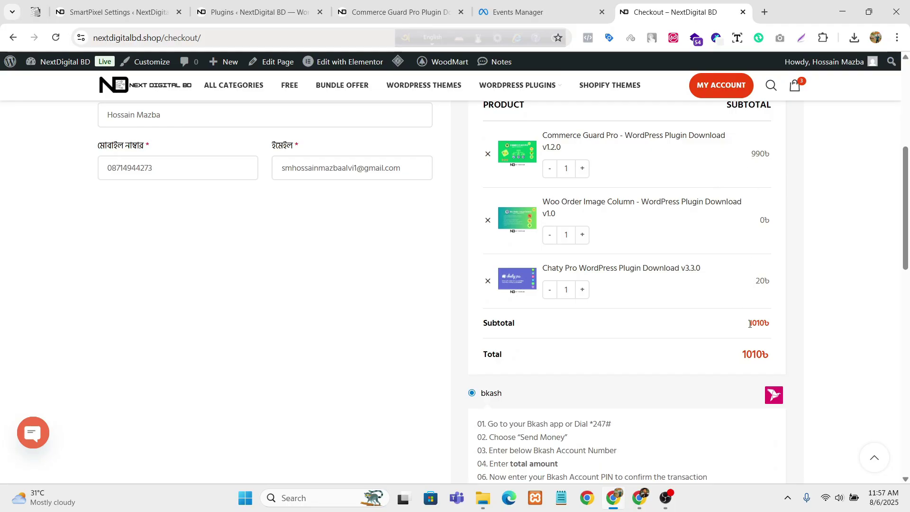
scroll(646, 214, down, 1)
drag(727, 304, 781, 300)
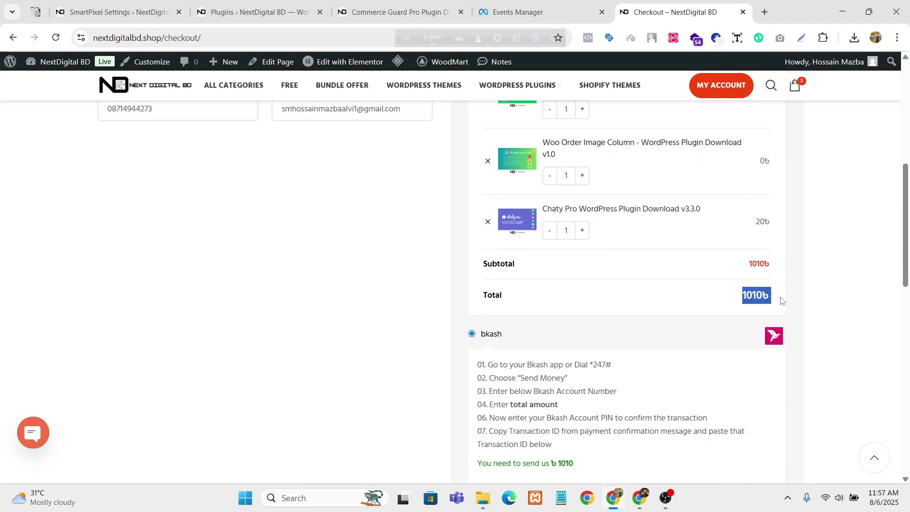
click(590, 286)
Step: Check Events Manager for the Initiate checkout and Add to cart events, inspecting the Initiate checkout event's details
key(ctrl+shift+Tab)
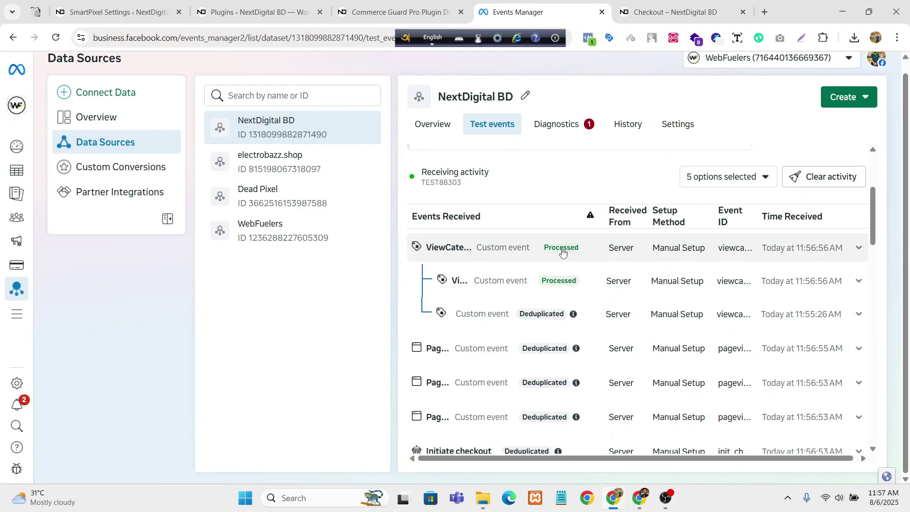
scroll(562, 252, down, 3)
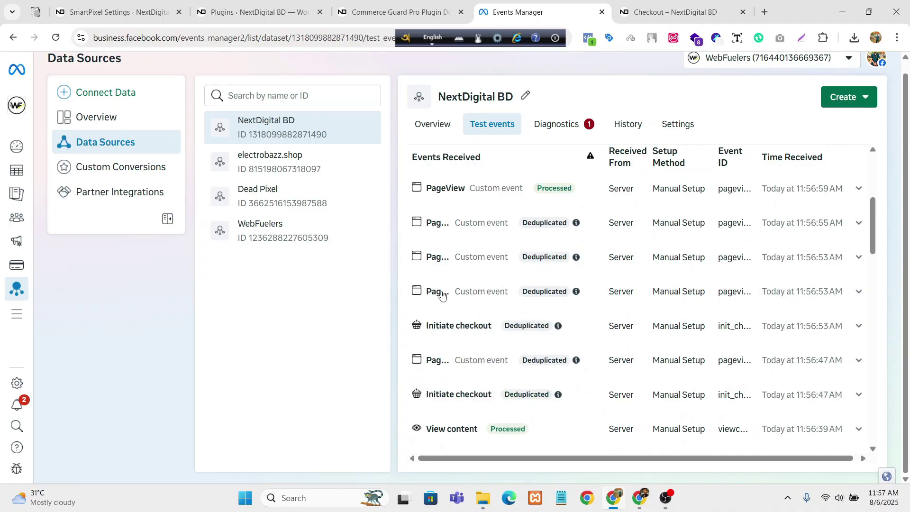
click(477, 324)
scroll(416, 259, down, 2)
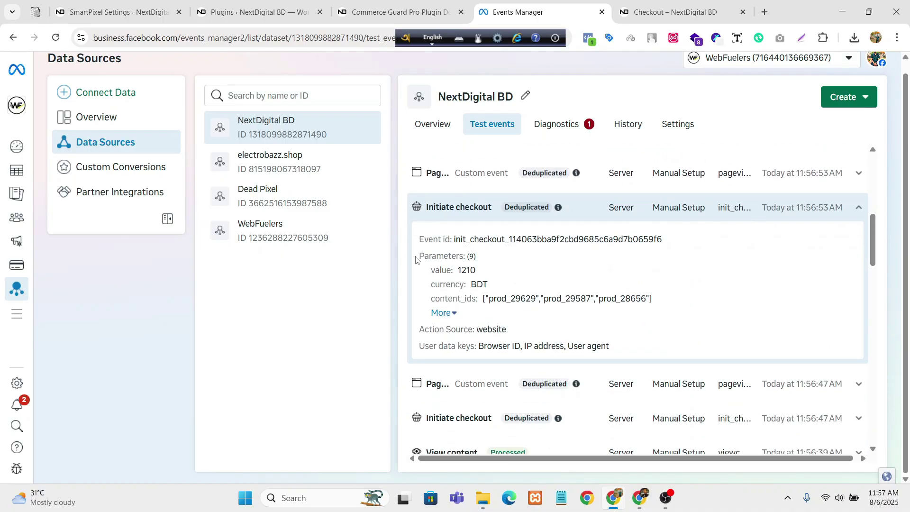
click(501, 247)
scroll(467, 235, down, 2)
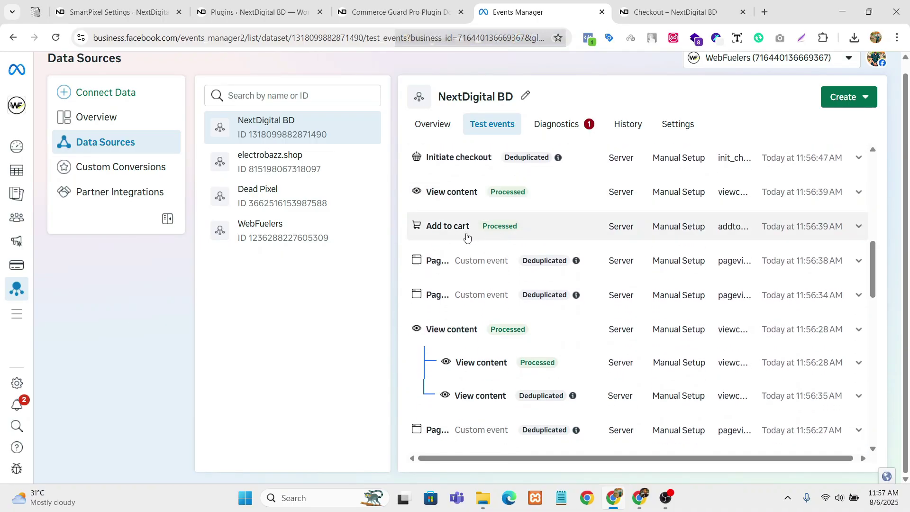
click(484, 171)
scroll(475, 237, up, 10)
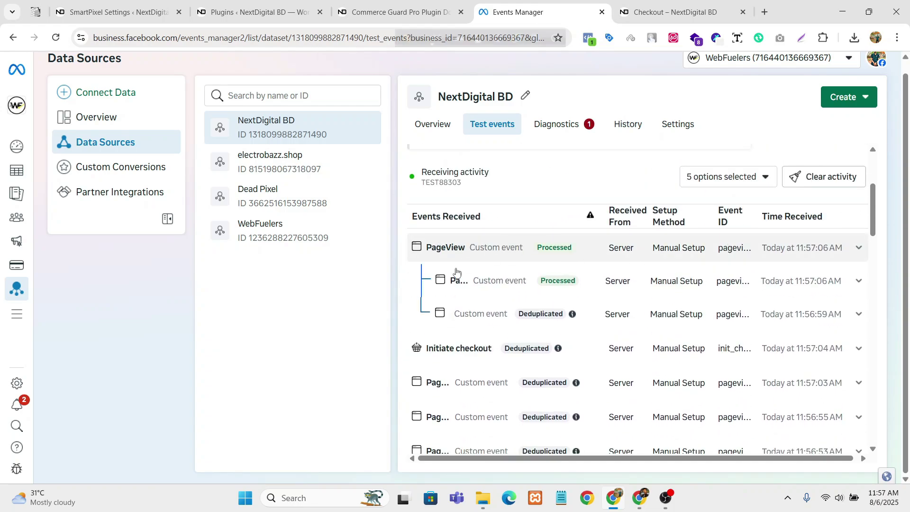
Step: Inspect the details of a PageView event and the newest Initiate checkout event in the Events Received list
click(485, 353)
scroll(502, 313, down, 4)
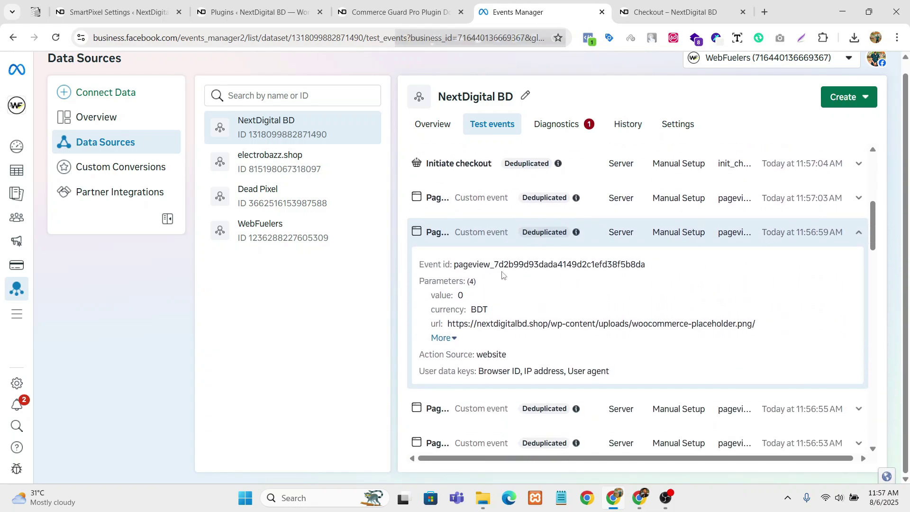
click(470, 178)
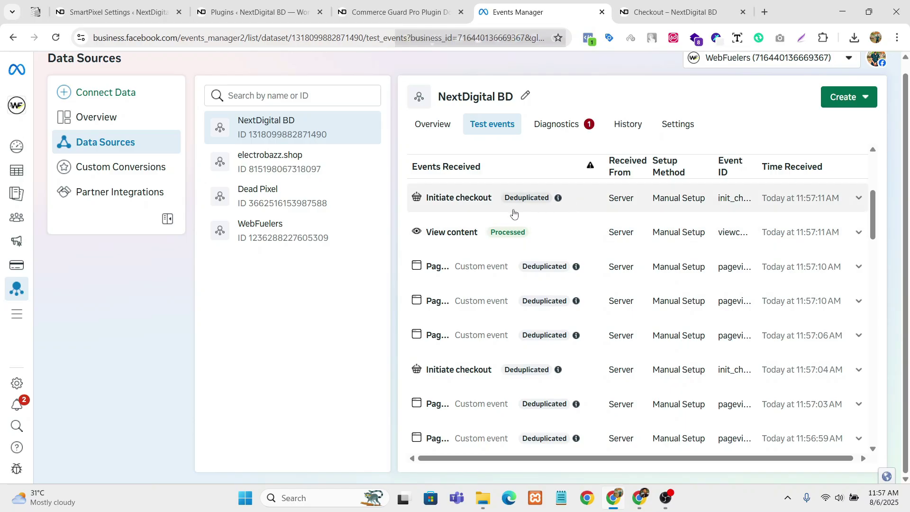
click(484, 201)
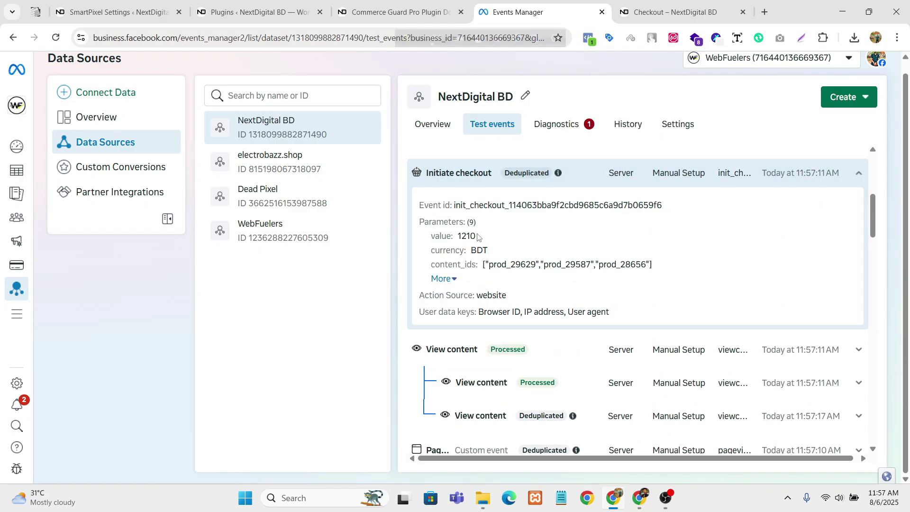
scroll(481, 182, down, 2)
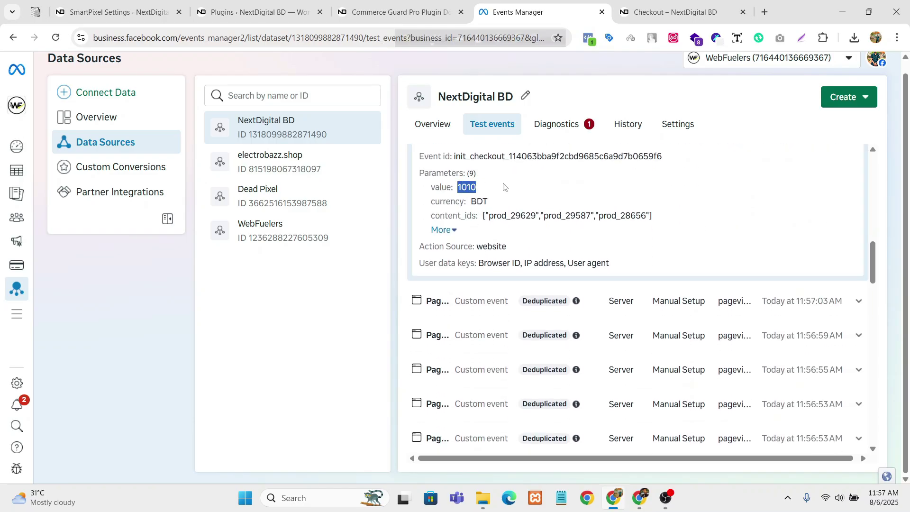
Step: Show all parameters of the earlier Initiate checkout event and highlight the product names in its content name parameter
click(441, 230)
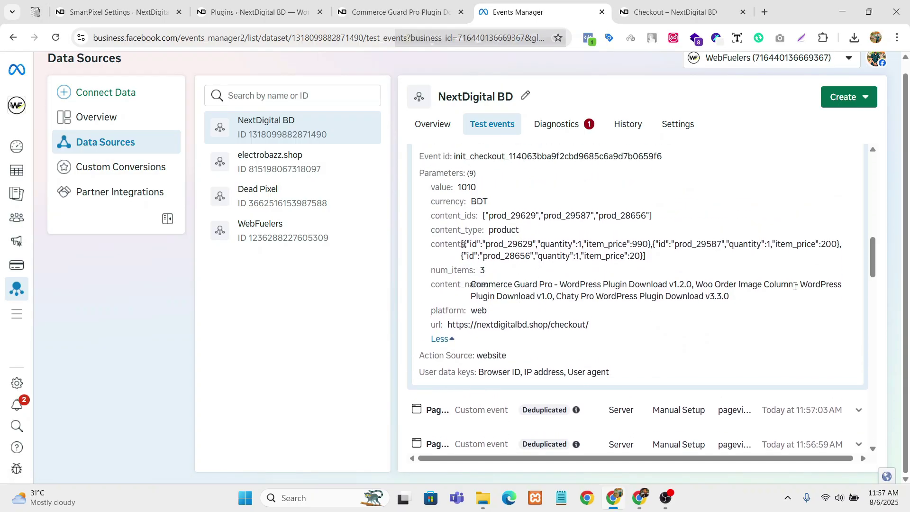
drag(741, 302, 460, 280)
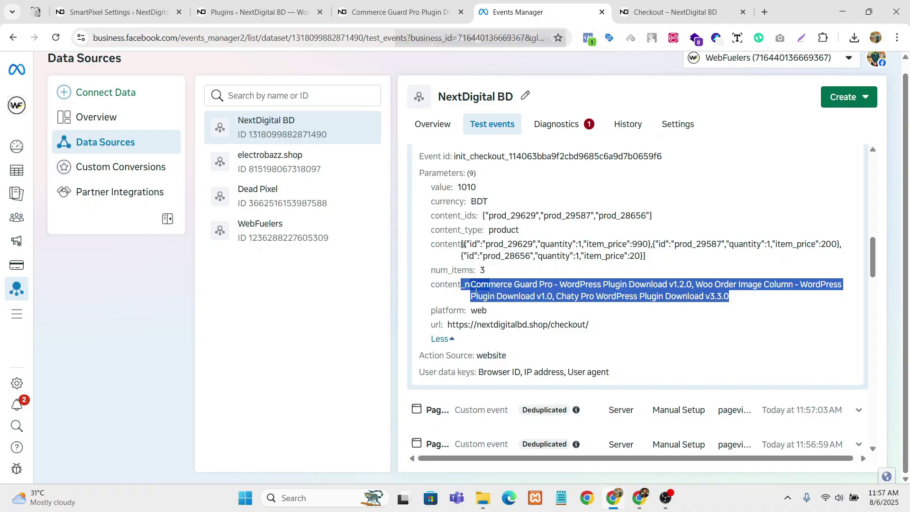
click(629, 321)
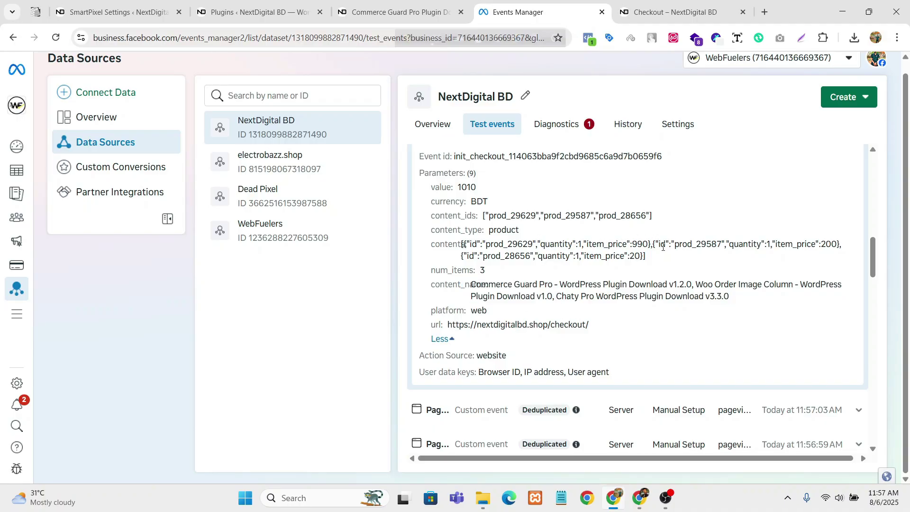
scroll(600, 250, up, 1)
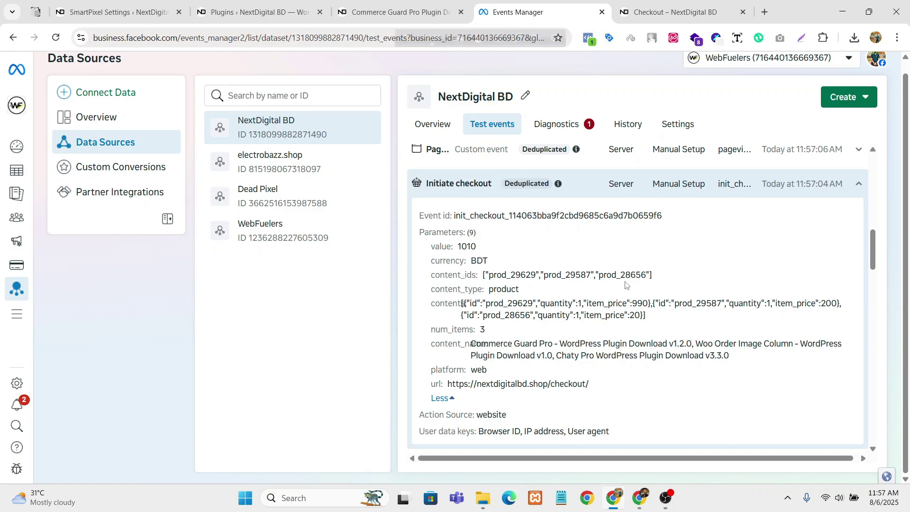
Step: Return to the store's checkout page and review the billing details, order products and bKash payment instructions
click(649, 11)
scroll(295, 257, down, 1)
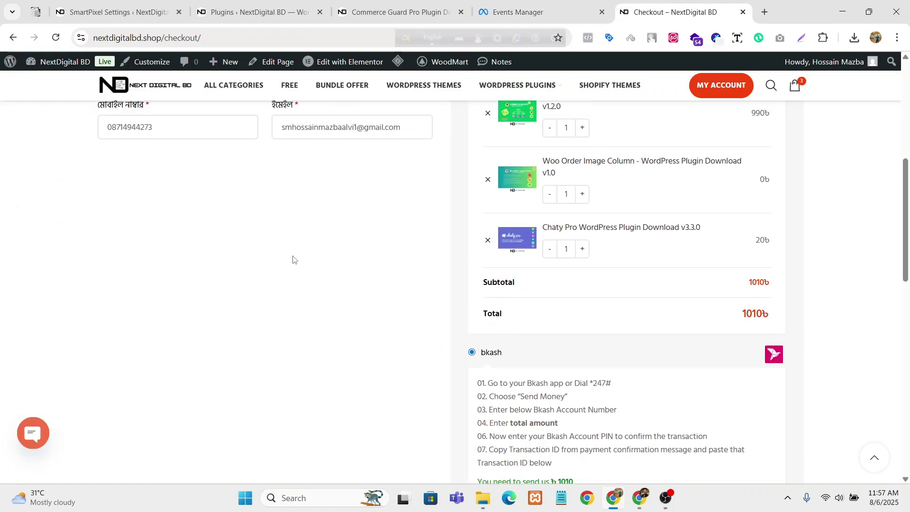
scroll(266, 268, up, 2)
scroll(267, 268, down, 7)
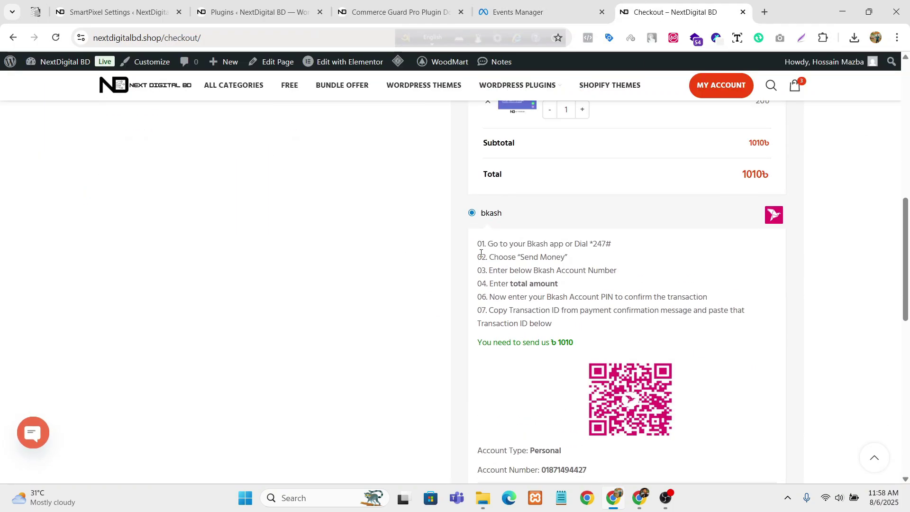
scroll(516, 256, down, 3)
scroll(353, 262, up, 11)
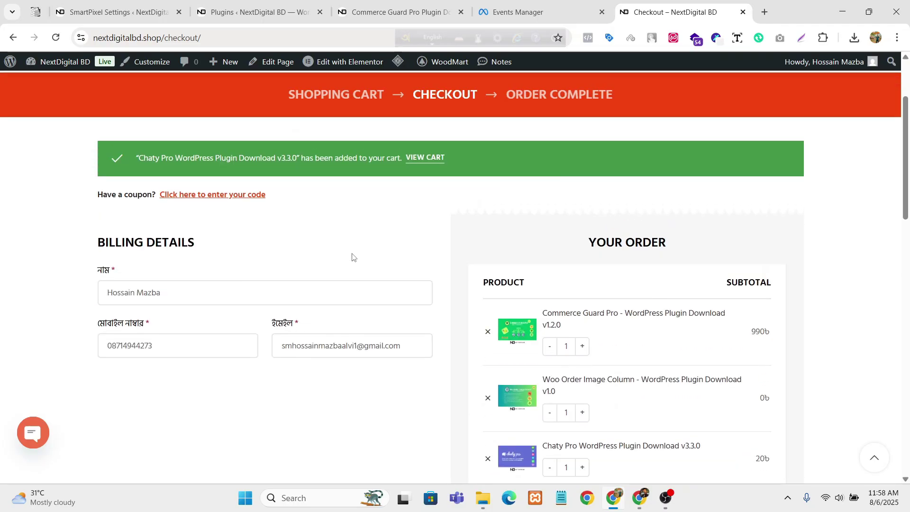
scroll(197, 375, down, 1)
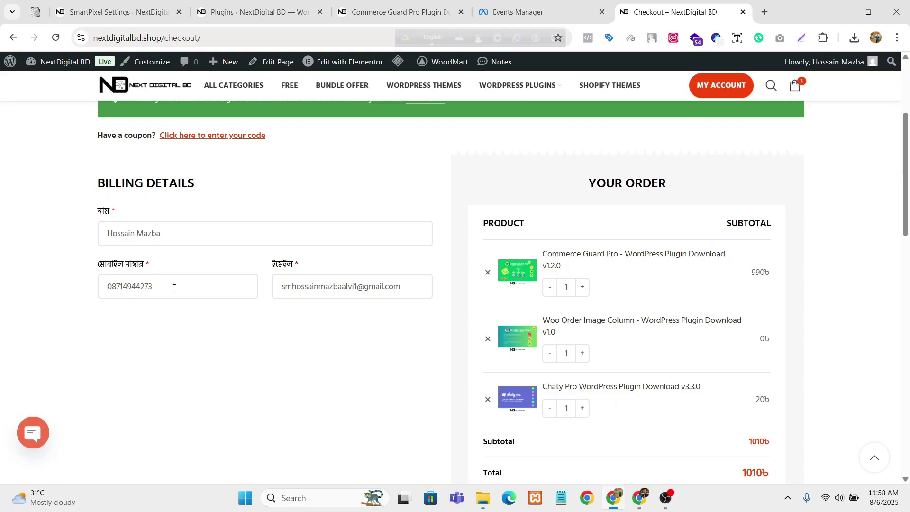
Step: Clear the billing mobile number and replace it with the first saved suggestion
drag(174, 288, 100, 280)
key(BackSpace)
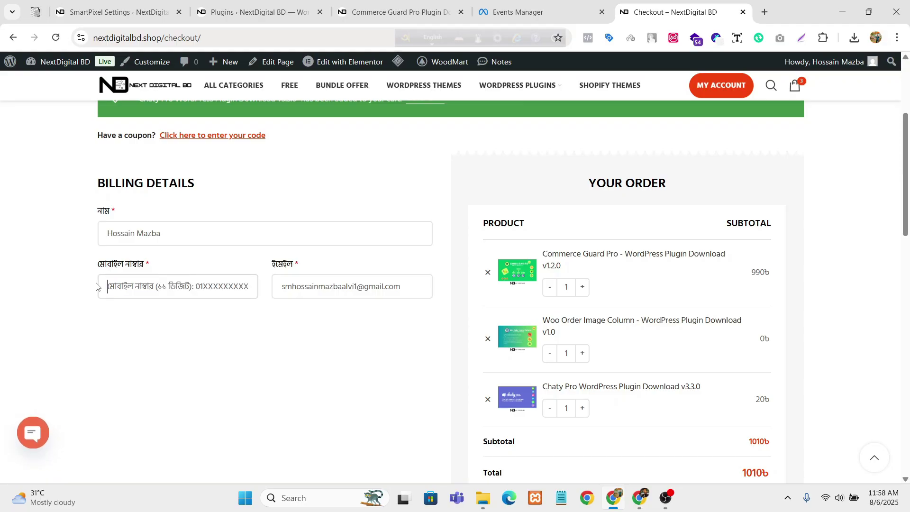
click(131, 384)
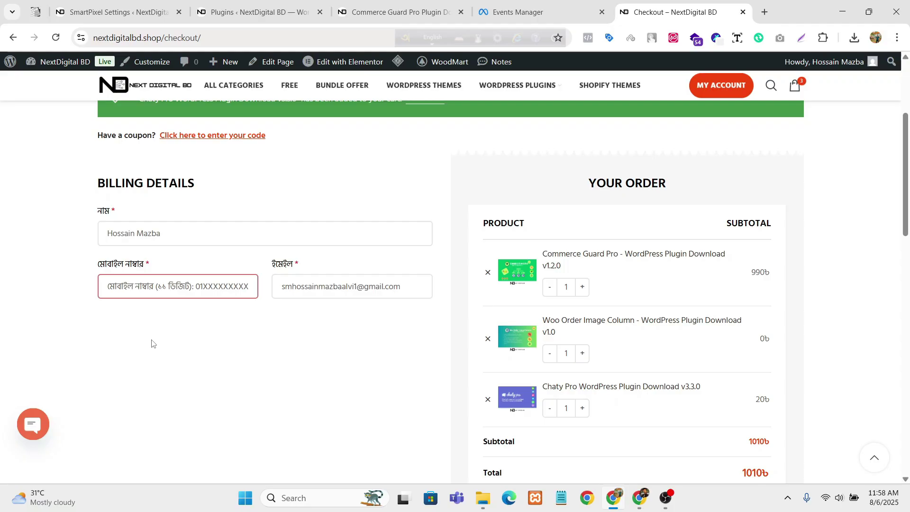
click(161, 289)
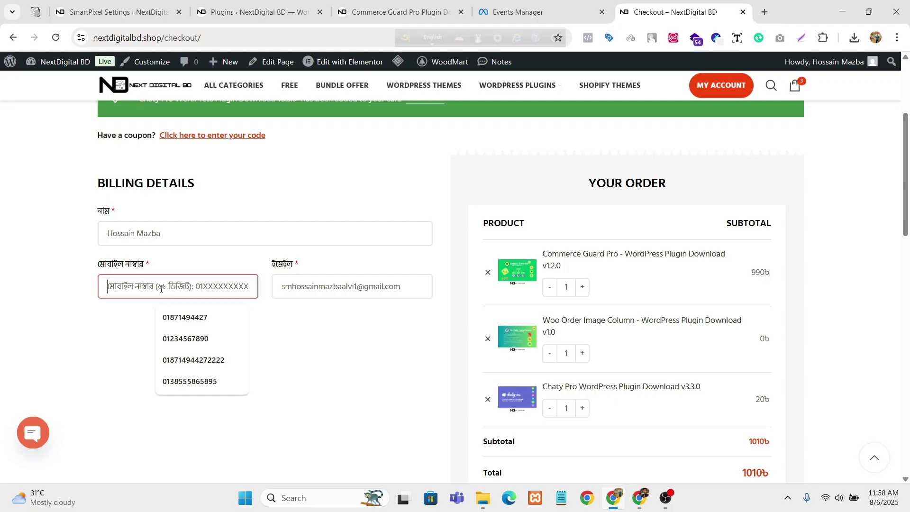
click(179, 321)
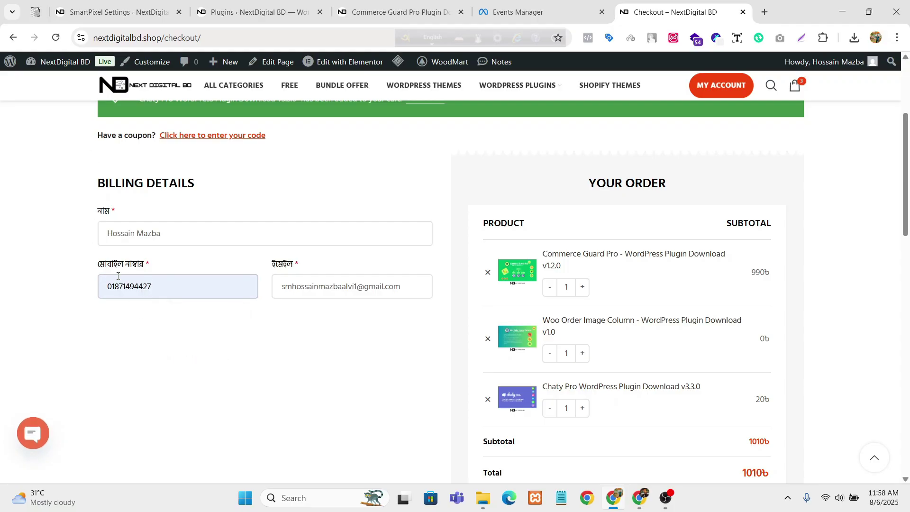
scroll(579, 229, down, 2)
scroll(374, 270, up, 1)
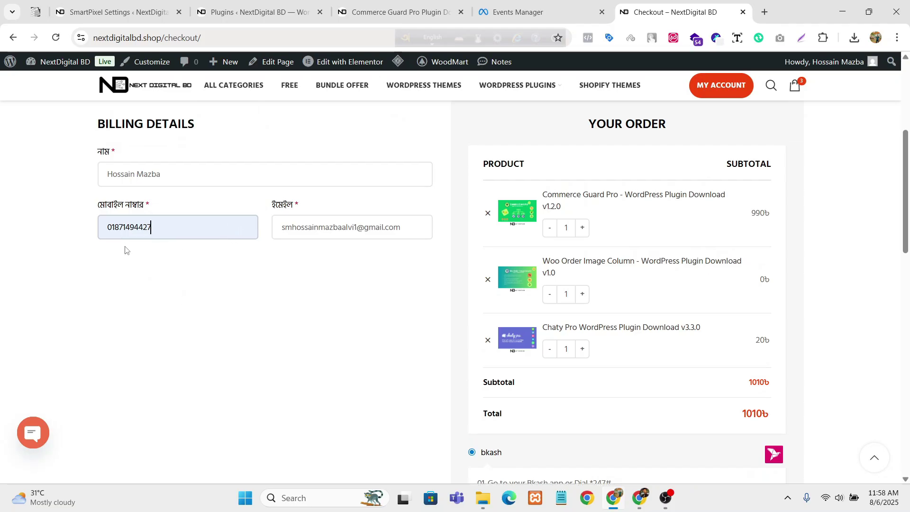
Step: Replace the billing mobile number with an overlong 15-digit number
text(estru)
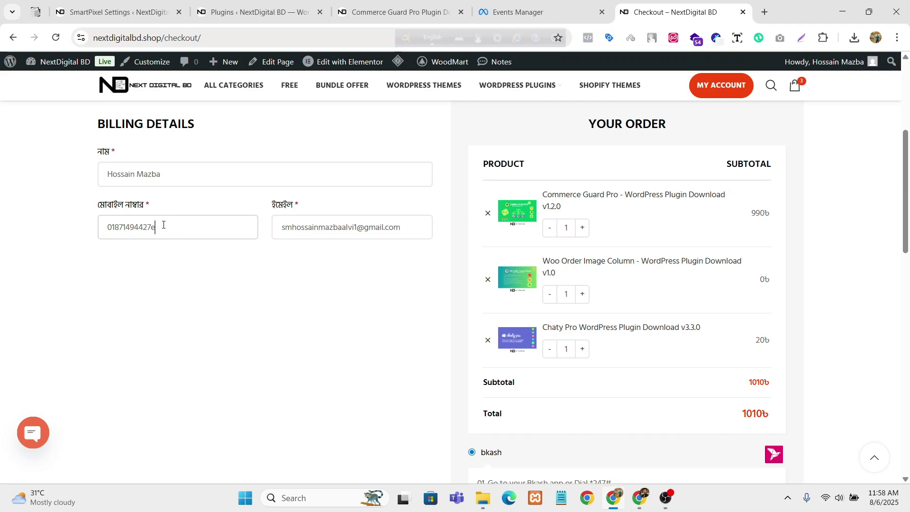
key(BackSpace)
click(177, 279)
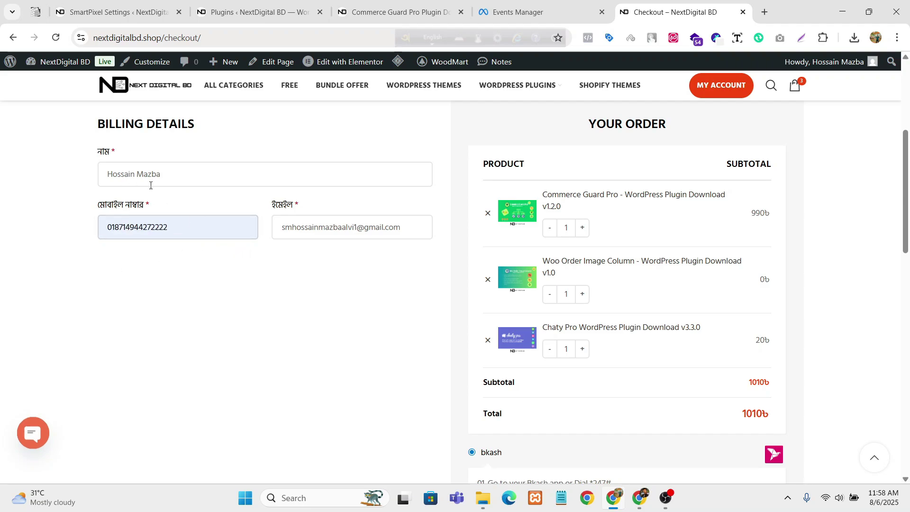
scroll(144, 218, down, 3)
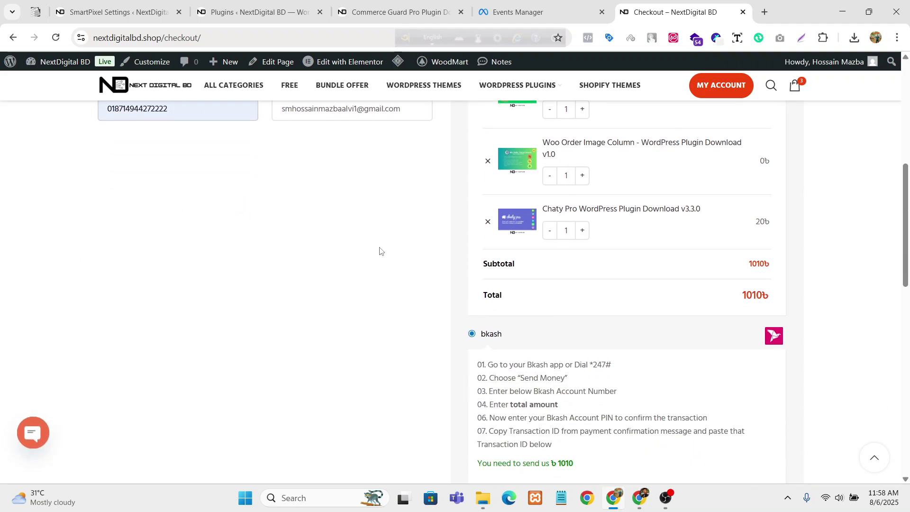
scroll(189, 222, up, 3)
drag(195, 232, 52, 245)
click(151, 288)
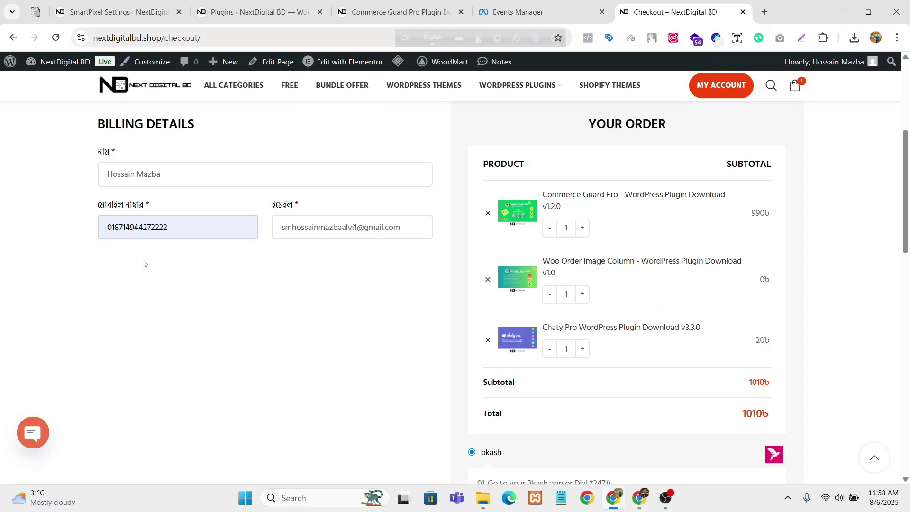
Step: Fill in the Bkash account number and set the Bkash transaction ID to TEST_PAYMENT
scroll(703, 283, down, 9)
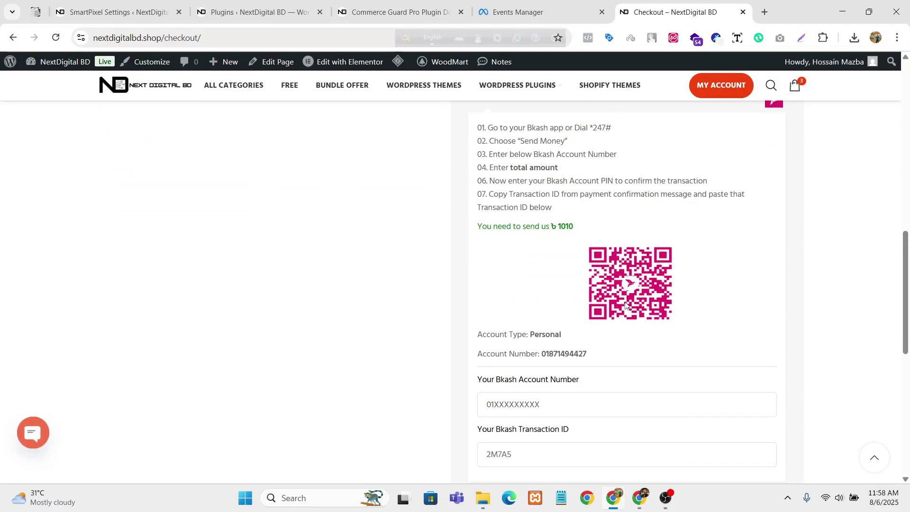
click(539, 337)
click(568, 373)
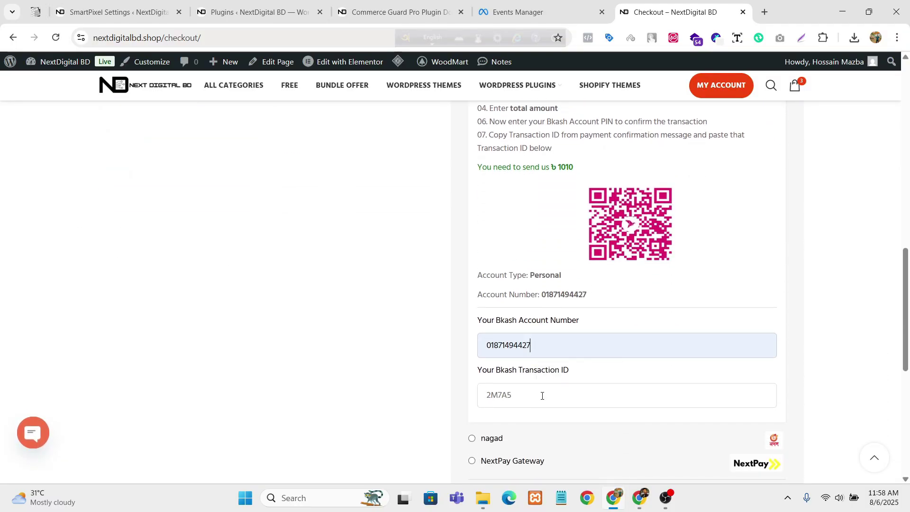
click(542, 393)
click(569, 425)
Step: Try to place the order with the overlong mobile number and read the validation notice
scroll(575, 366, down, 6)
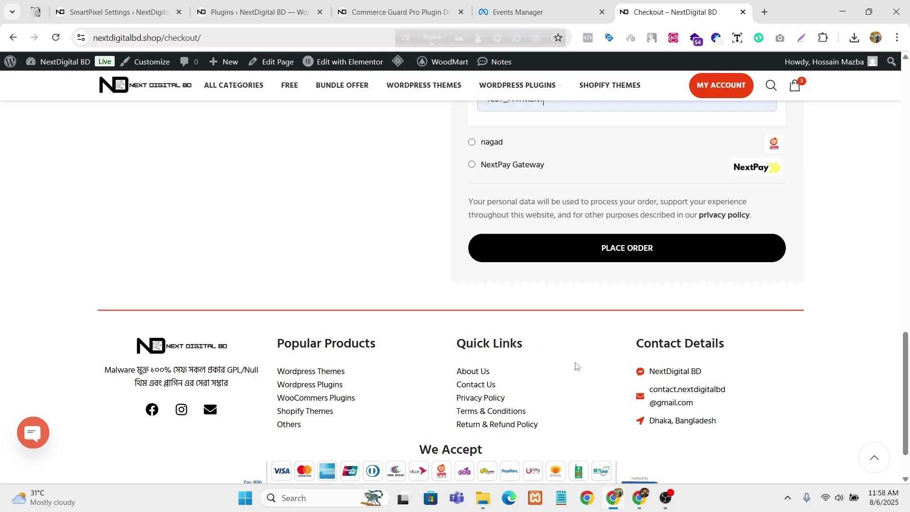
click(620, 251)
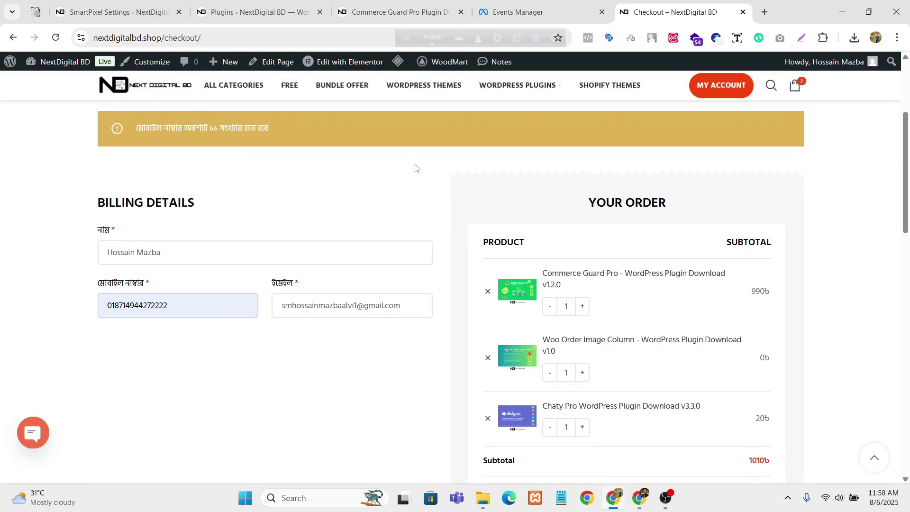
scroll(118, 213, up, 1)
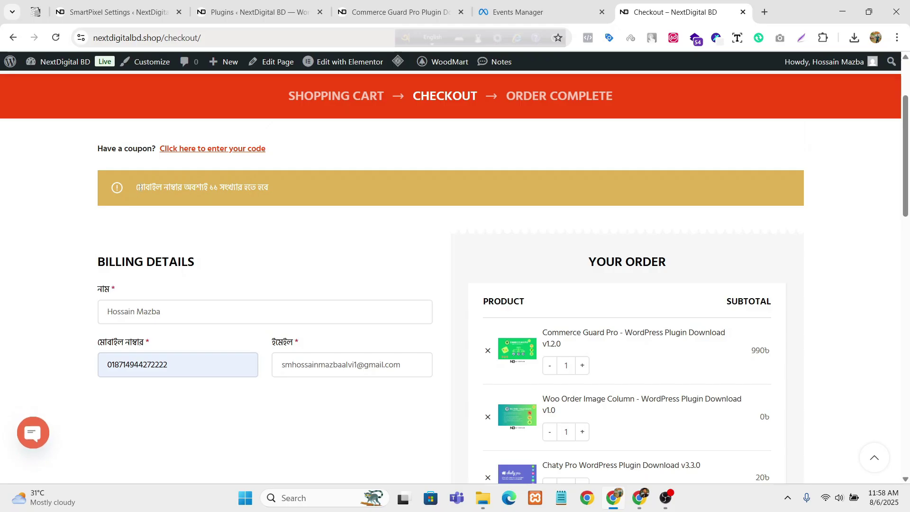
drag(135, 182, 283, 185)
click(311, 194)
Step: Replace the billing mobile number with an 11-digit number starting with 08 instead of 01
scroll(311, 194, down, 2)
drag(166, 241, 105, 244)
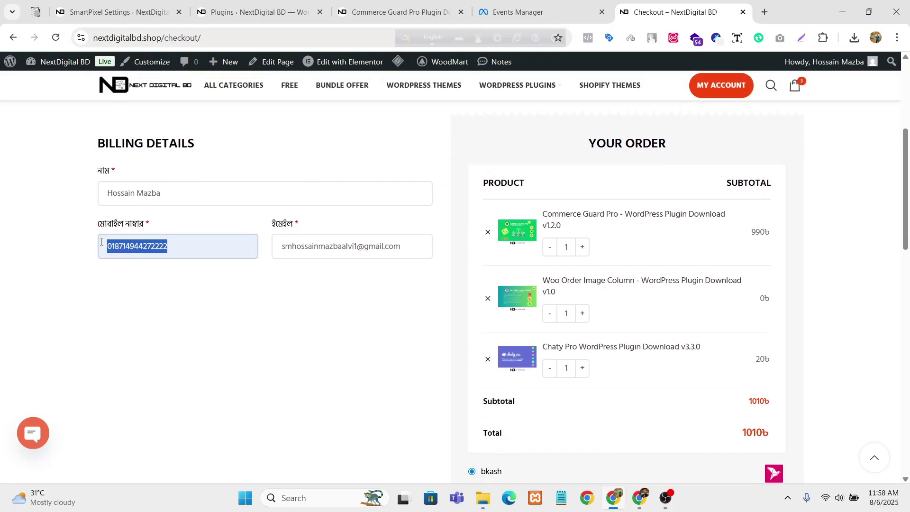
key(BackSpace)
click(152, 242)
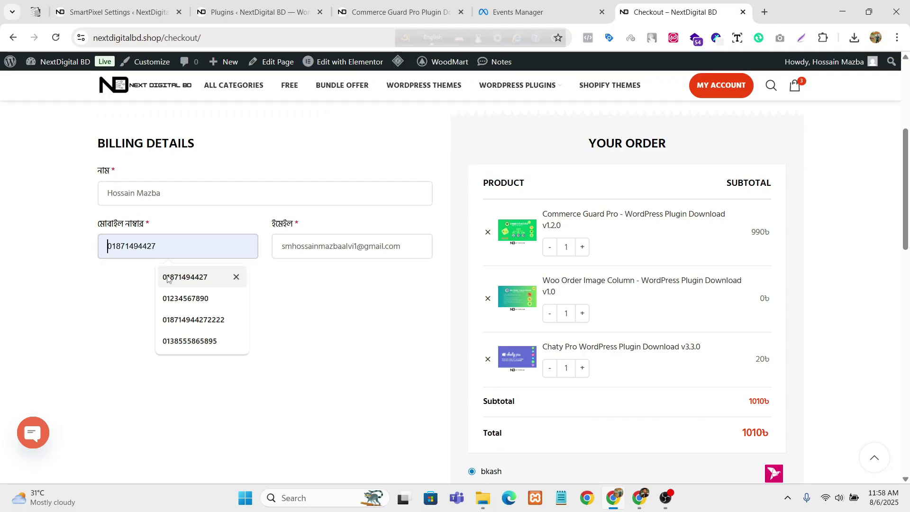
click(185, 277)
click(115, 246)
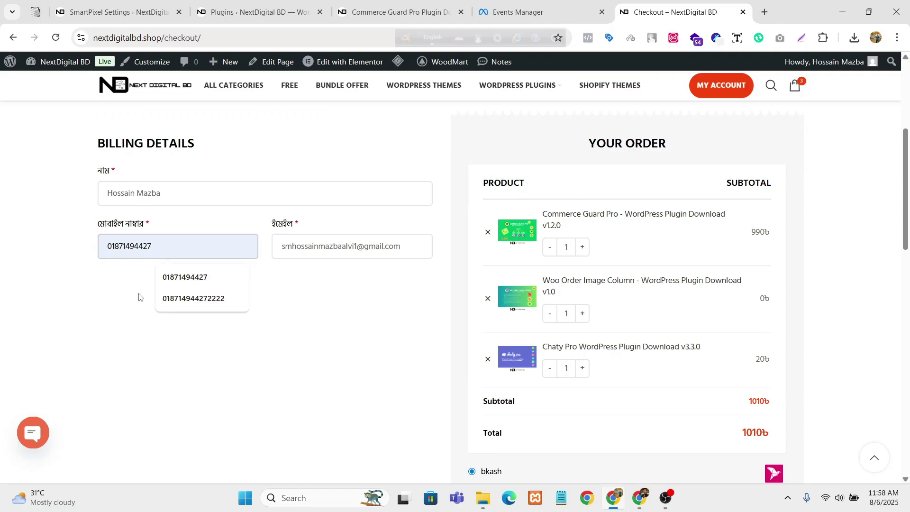
key(BackSpace)
click(160, 249)
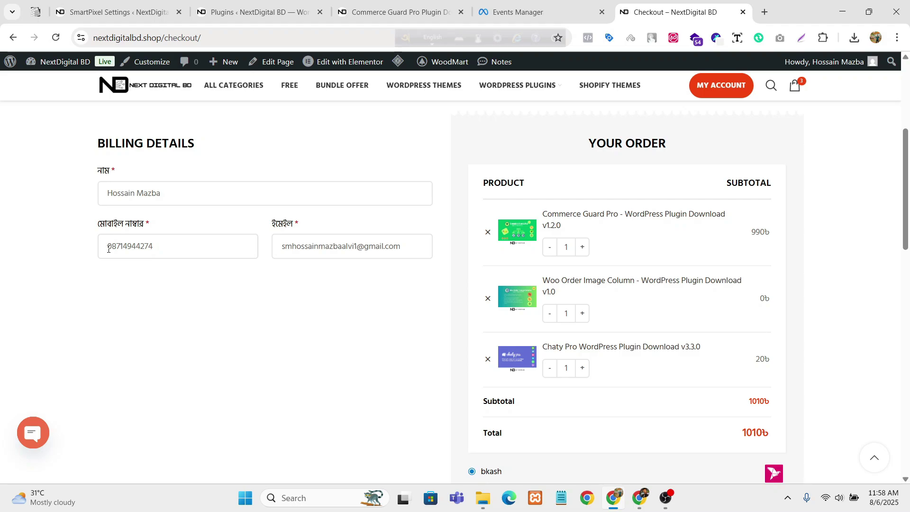
Step: Try to place the order with the wrongly prefixed mobile number and read the validation notice
scroll(560, 235, down, 10)
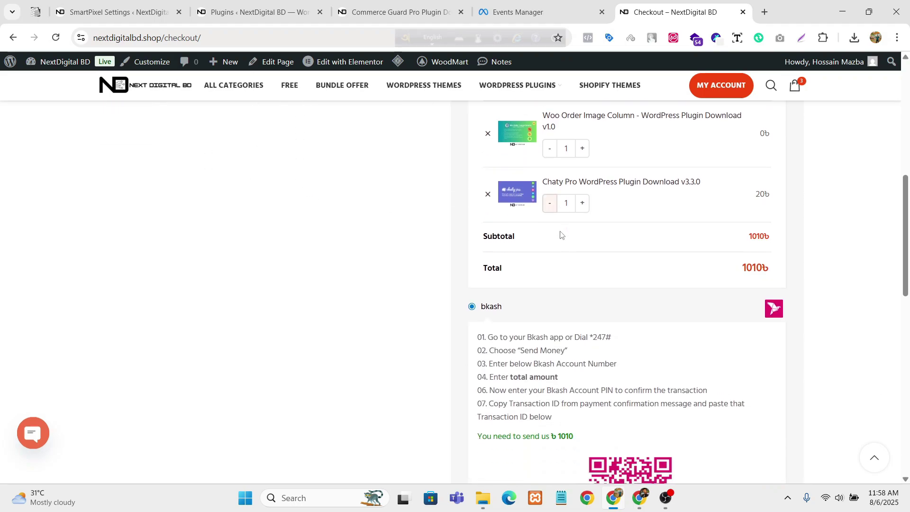
scroll(662, 248, down, 5)
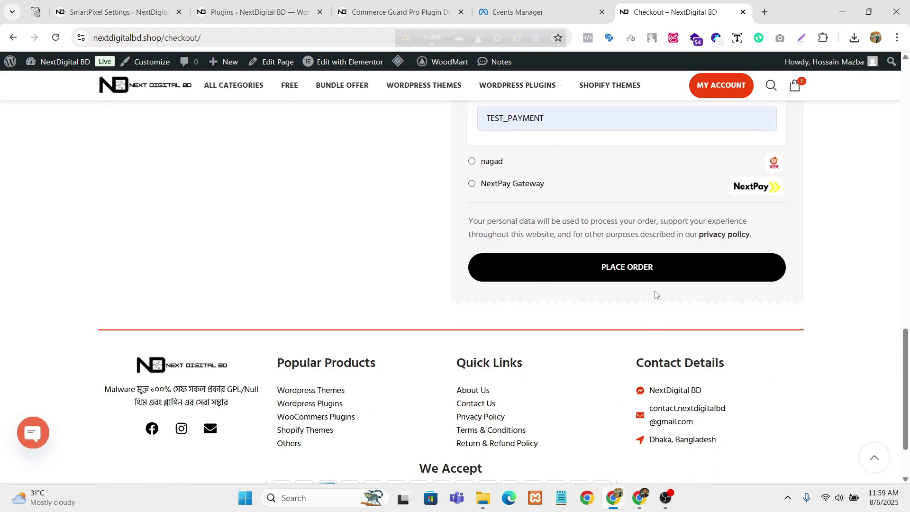
click(645, 274)
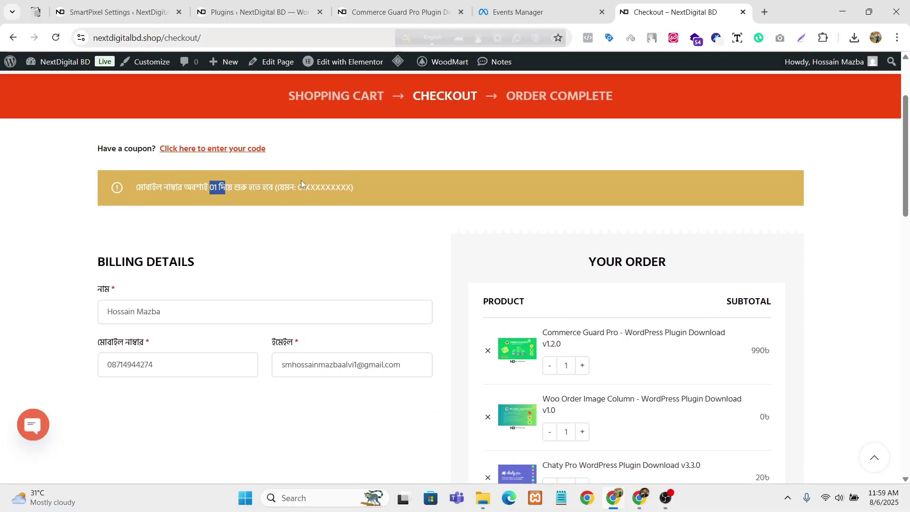
drag(298, 183, 352, 179)
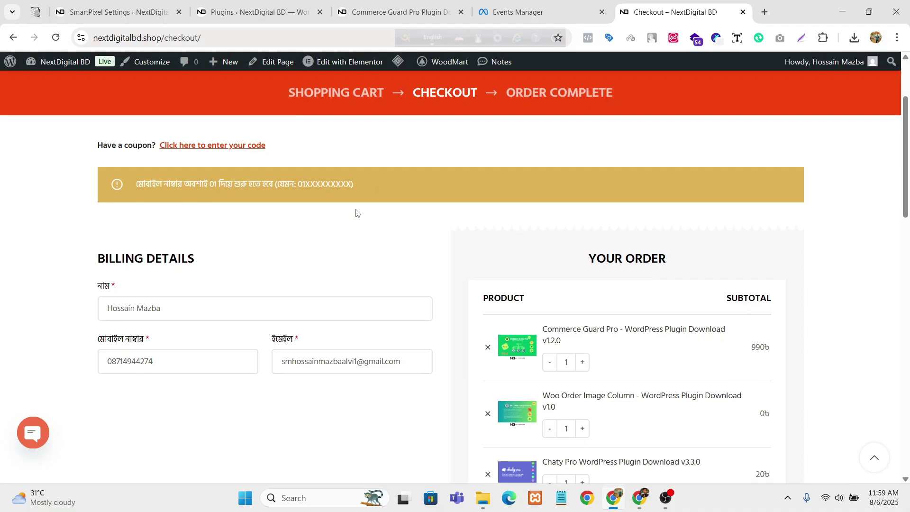
Step: Replace the wrongly prefixed billing mobile number with the saved valid 11-digit number
scroll(355, 212, down, 2)
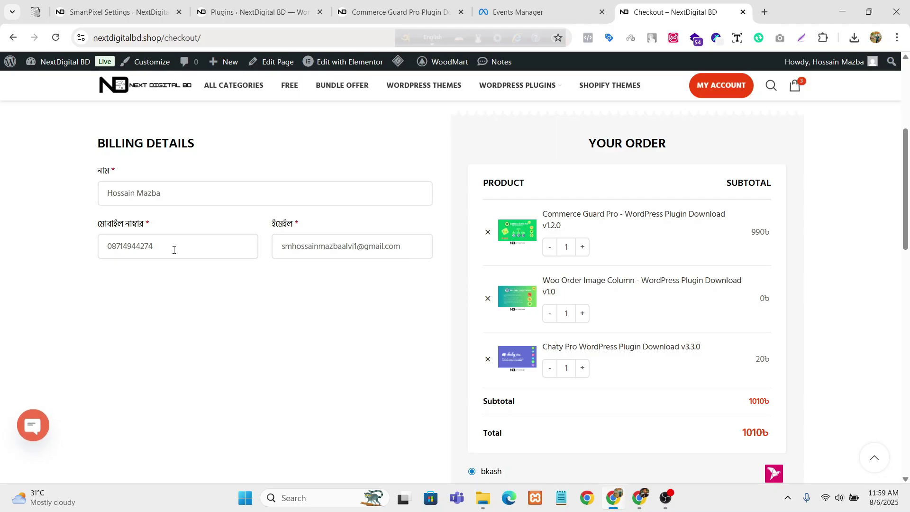
drag(167, 249, 55, 236)
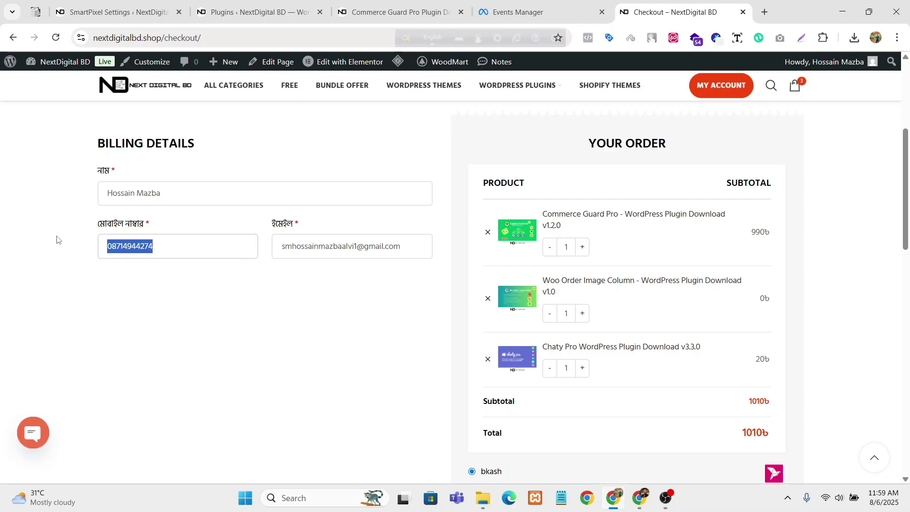
key(BackSpace)
click(124, 250)
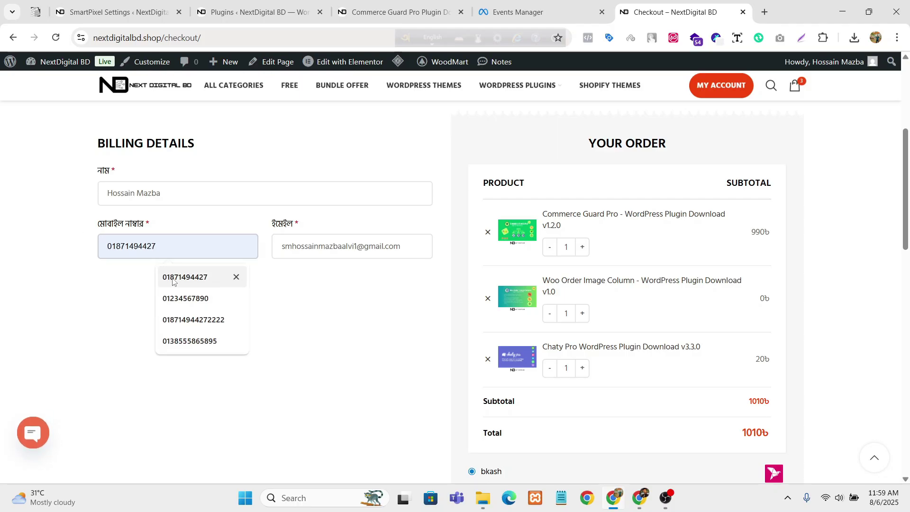
click(152, 274)
Step: Place the order with bkash as the payment method and check the order confirmation
scroll(684, 186, down, 5)
scroll(684, 186, down, 9)
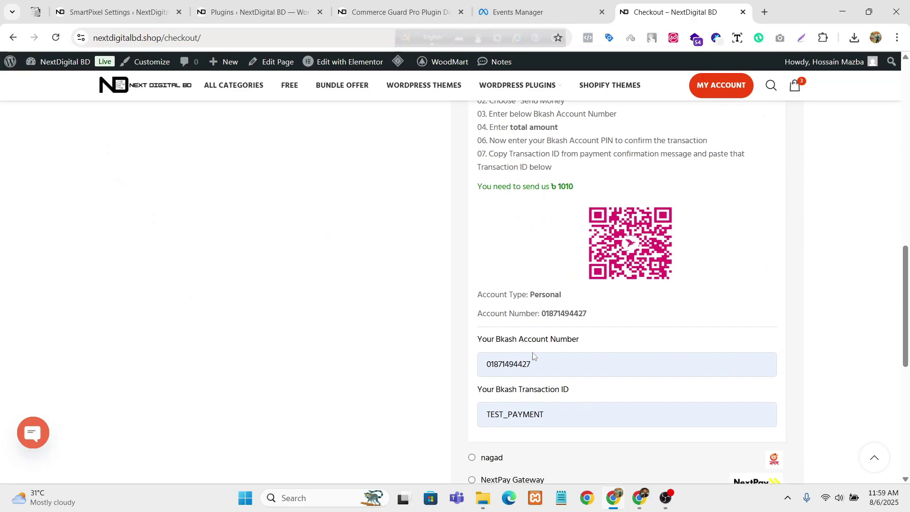
click(601, 334)
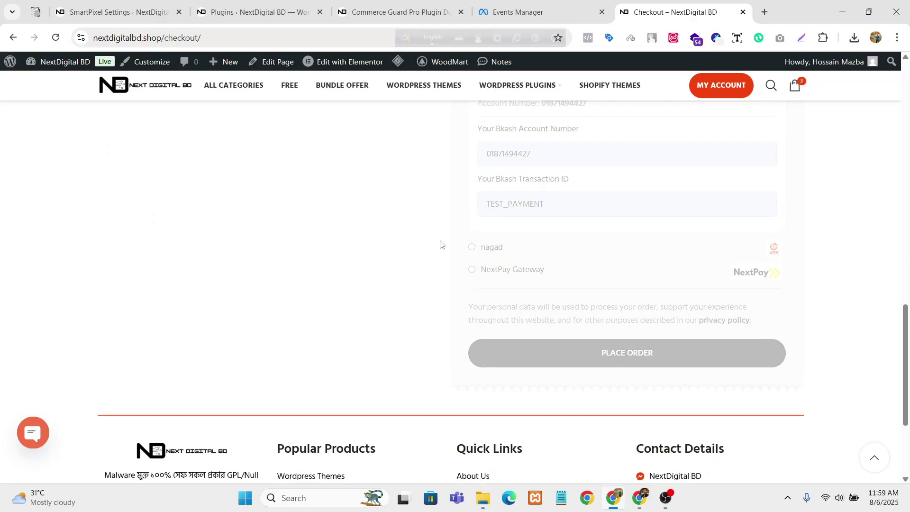
scroll(347, 223, down, 5)
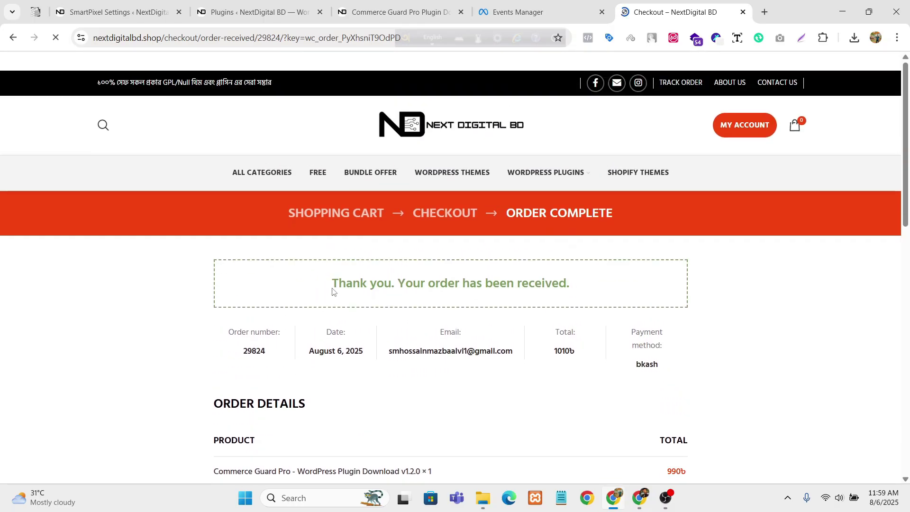
drag(334, 291, 688, 308)
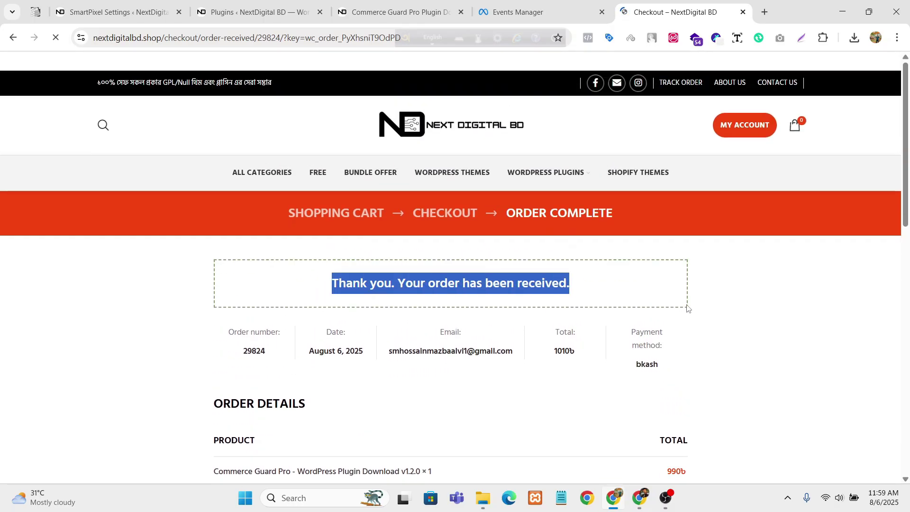
click(604, 300)
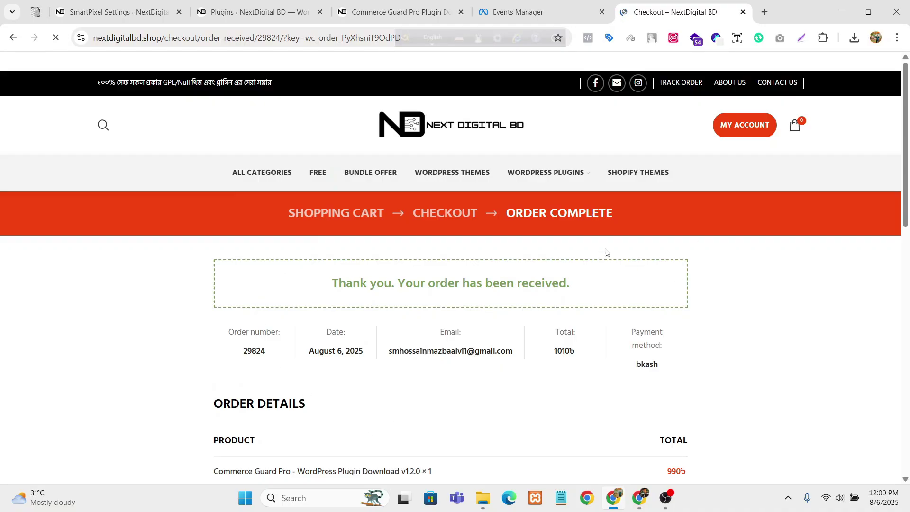
Step: Check the most recently received test events for NextDigital BD in Meta Events Manager
key(ctrl+shift+Tab)
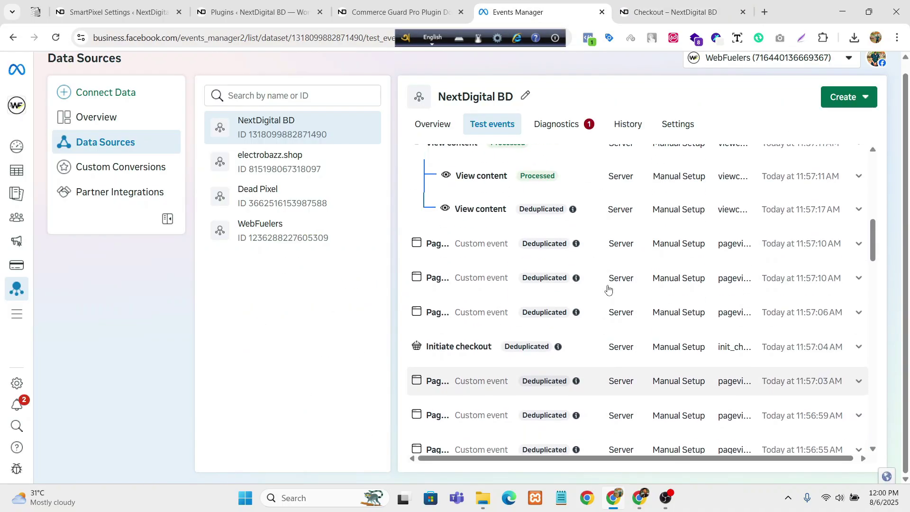
scroll(608, 289, up, 5)
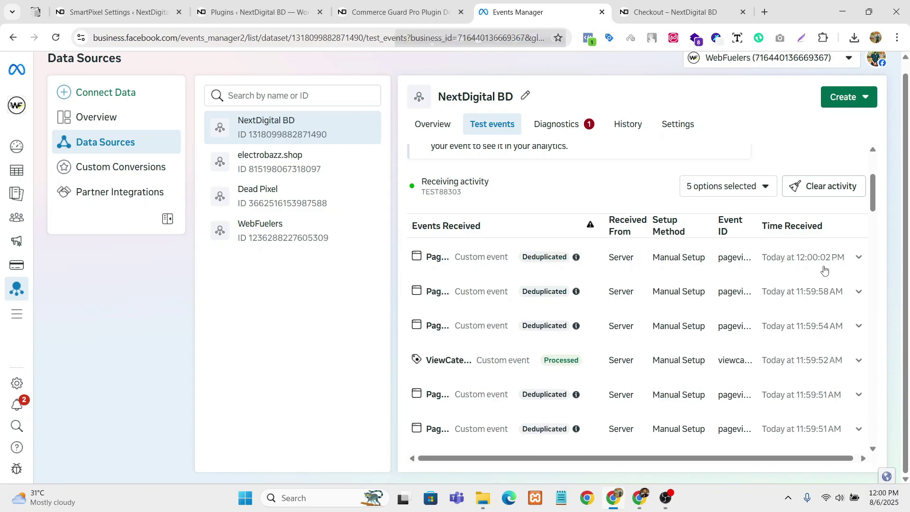
mouse_move(888, 495)
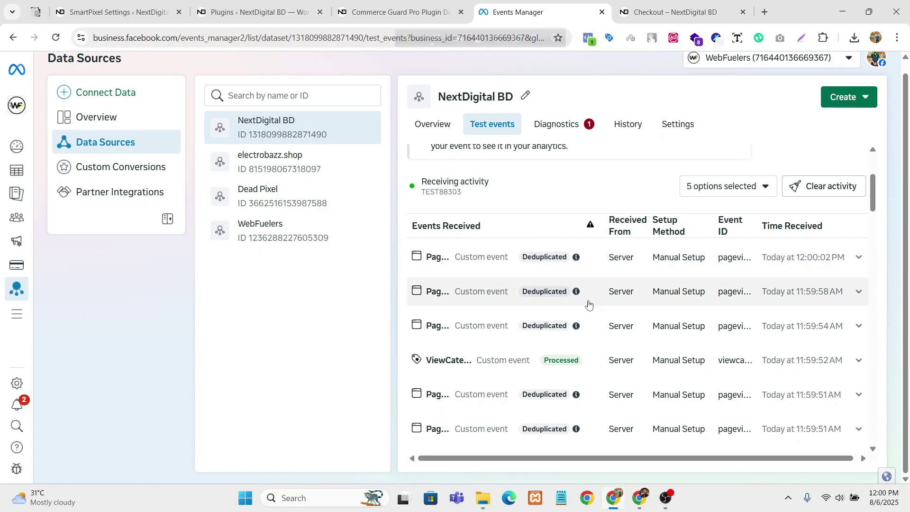
Step: Review the Order Flow Control setting in SmartPixel, and open the WooCommerce orders in a new tab
click(123, 11)
scroll(177, 322, down, 3)
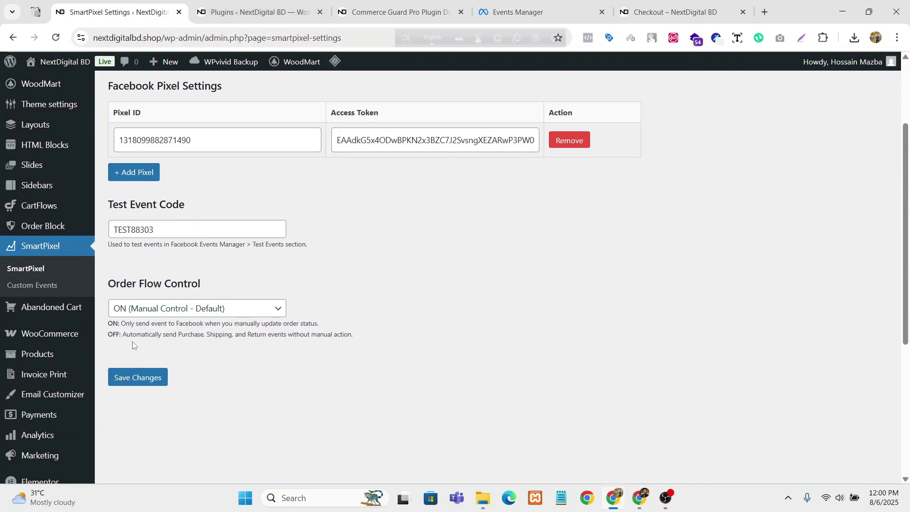
scroll(133, 345, down, 2)
mouse_move(59, 218)
middle_click(119, 237)
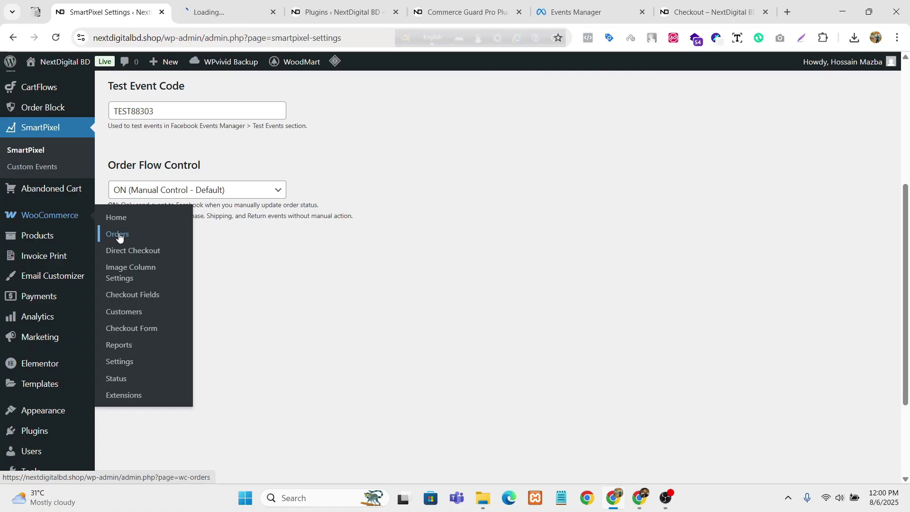
Step: Open the most recent on-hold order from the WooCommerce orders list
click(214, 11)
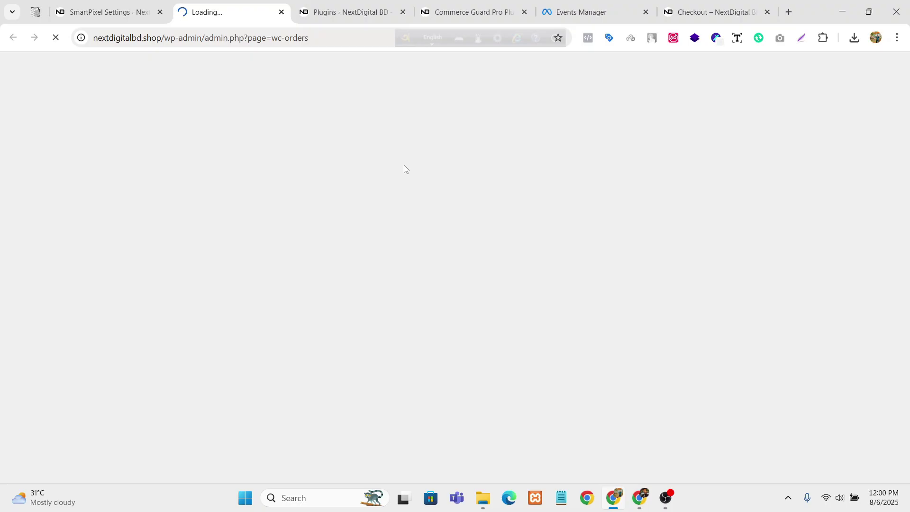
scroll(227, 218, down, 3)
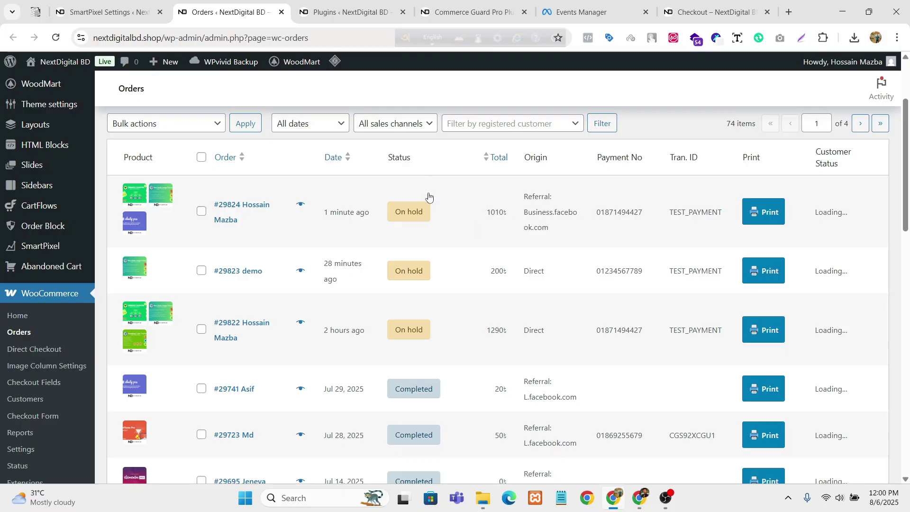
mouse_move(416, 213)
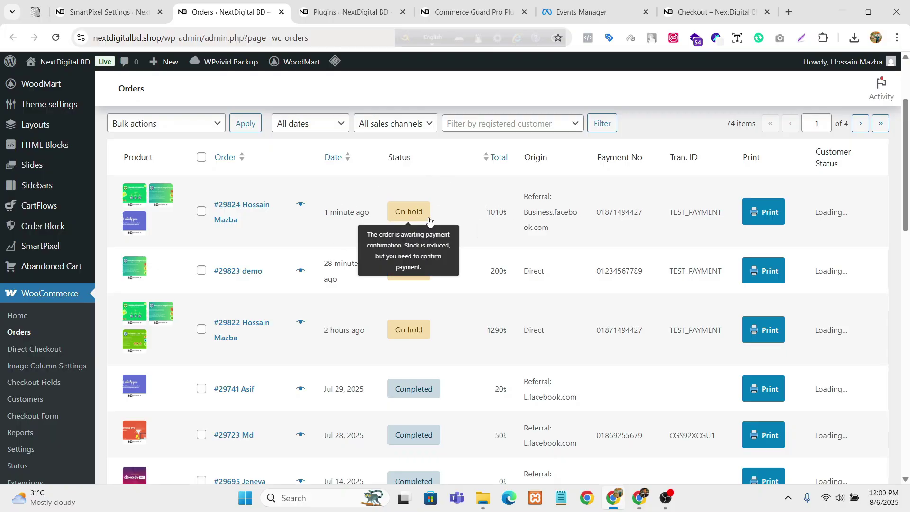
scroll(468, 209, up, 1)
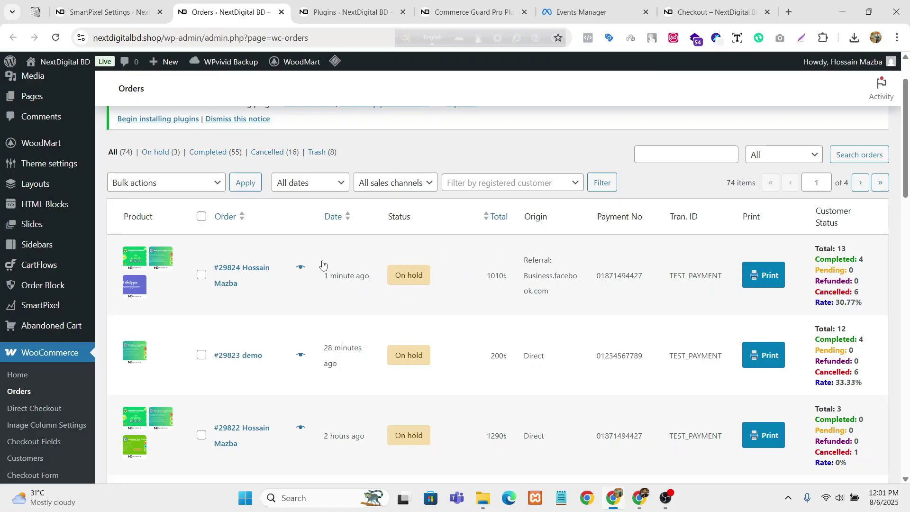
mouse_move(409, 276)
click(240, 270)
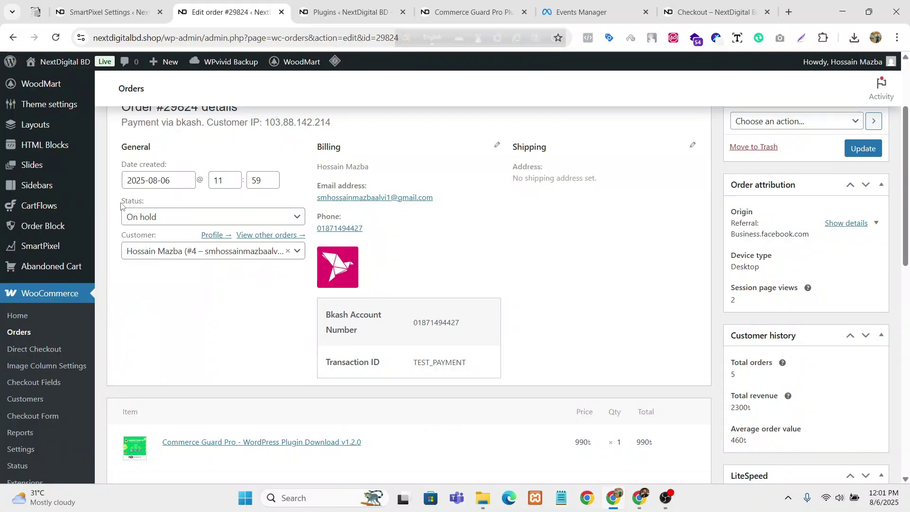
Step: Set the order's status to Completed and update the order
drag(124, 213, 142, 203)
click(142, 202)
click(182, 219)
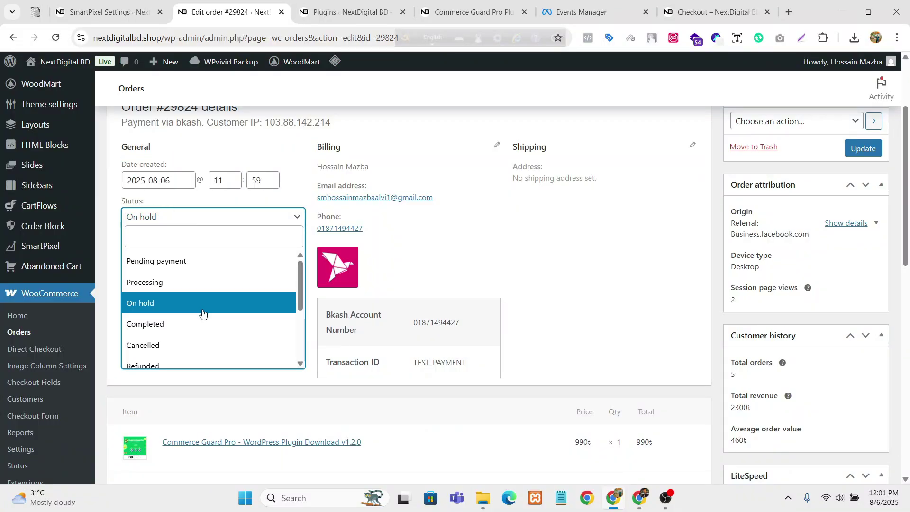
scroll(199, 305, down, 2)
scroll(199, 305, up, 2)
click(186, 322)
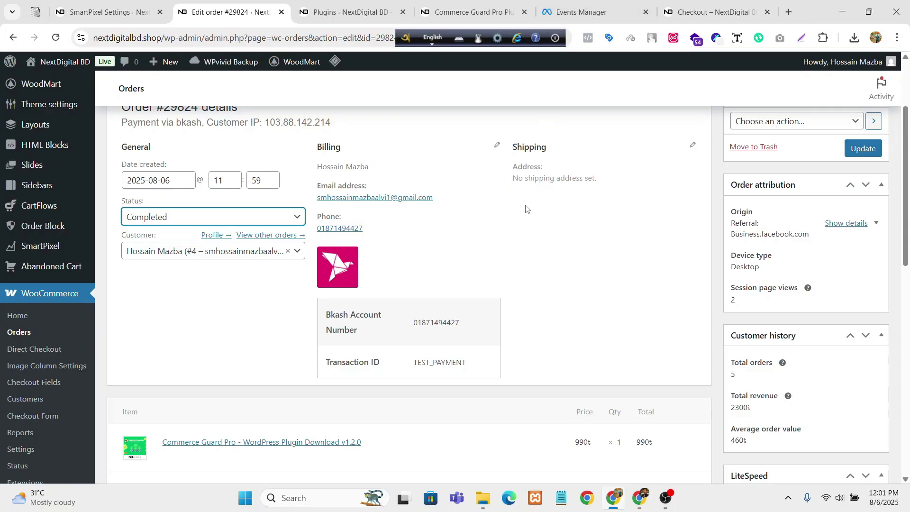
scroll(546, 239, up, 3)
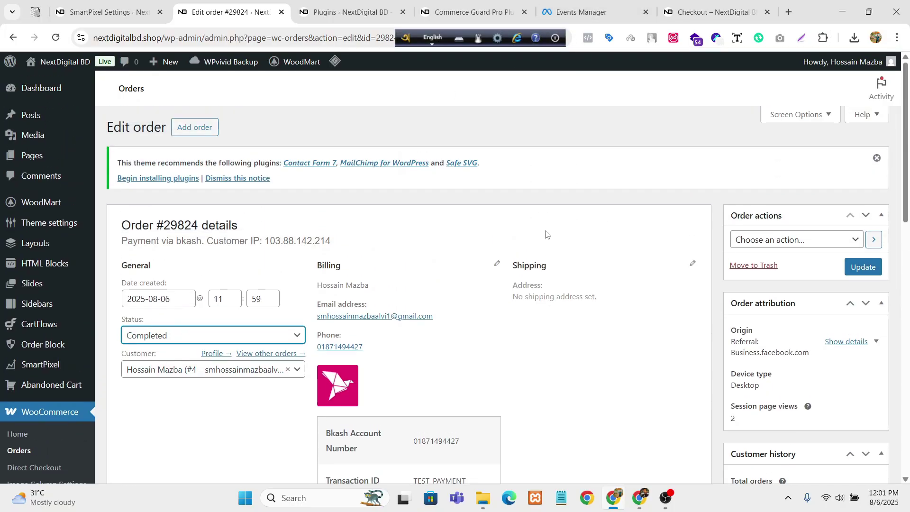
scroll(546, 237, down, 1)
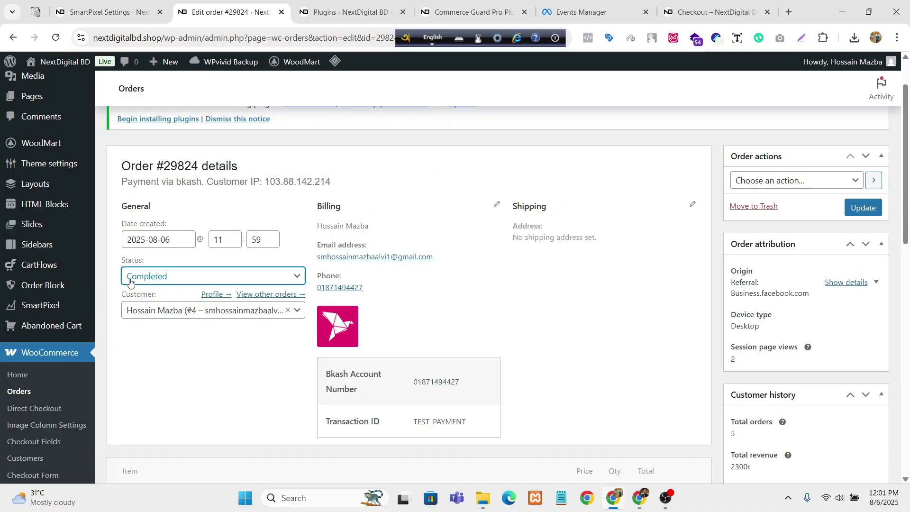
click(861, 210)
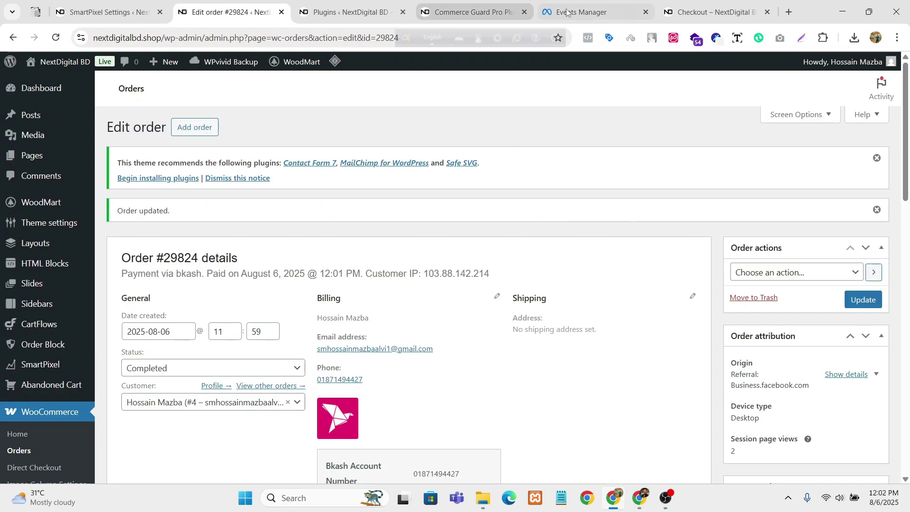
Step: Expand the newest Purchase event among NextDigital BD's test events in Meta Events Manager
click(583, 12)
scroll(625, 228, down, 1)
scroll(625, 228, up, 1)
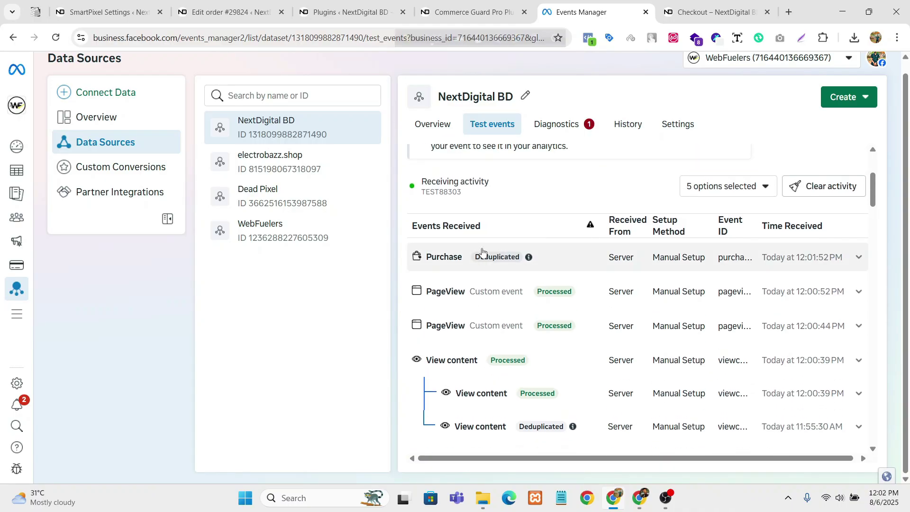
click(436, 261)
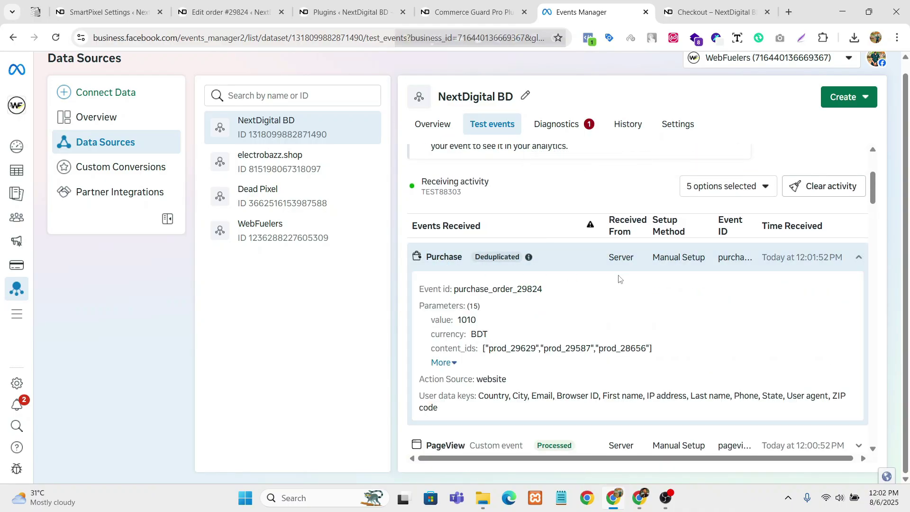
click(583, 252)
scroll(576, 208, down, 1)
click(577, 207)
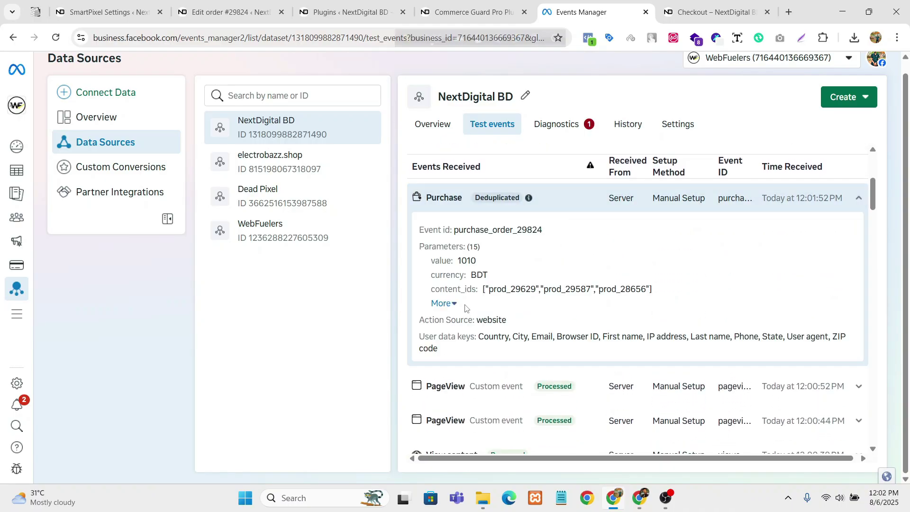
Step: Review the Purchase event's full parameter list, including value, content IDs and payment method, and collapse its details
drag(455, 261, 490, 262)
click(498, 263)
click(443, 303)
scroll(455, 303, down, 2)
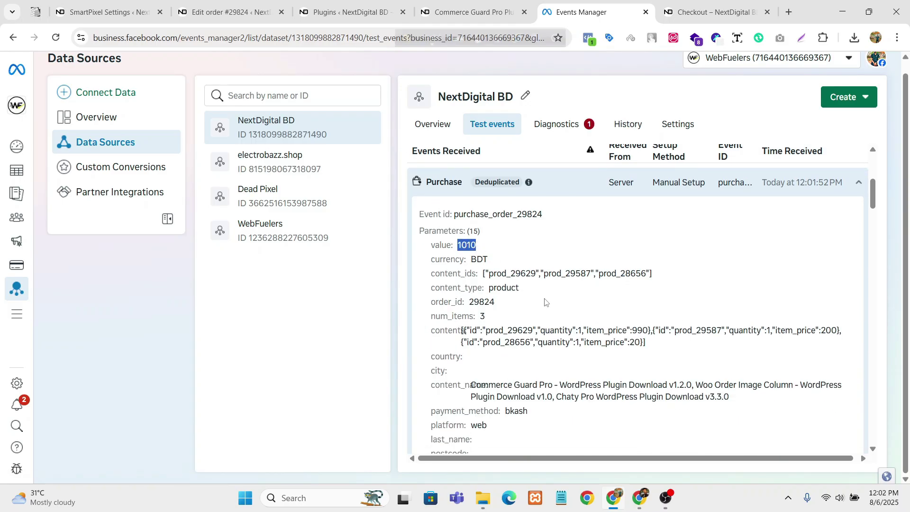
drag(476, 274, 526, 277)
click(660, 370)
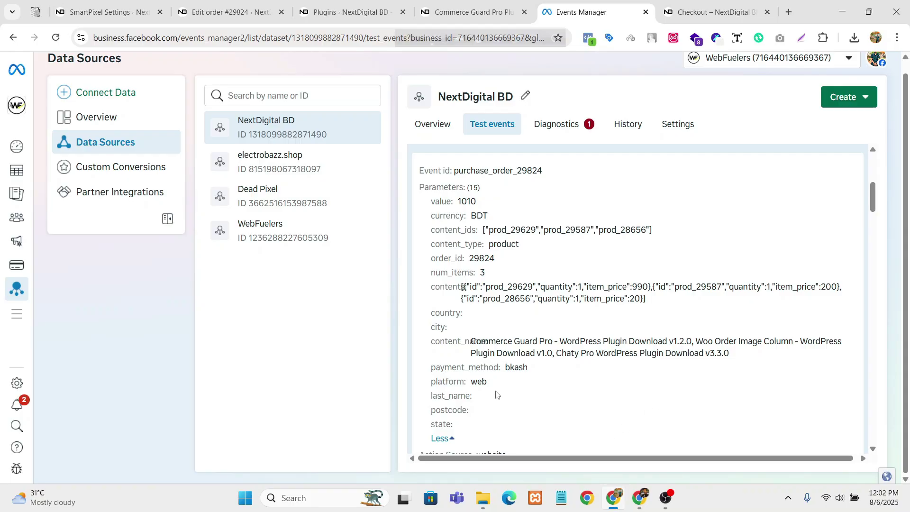
drag(493, 378, 429, 187)
scroll(474, 237, up, 3)
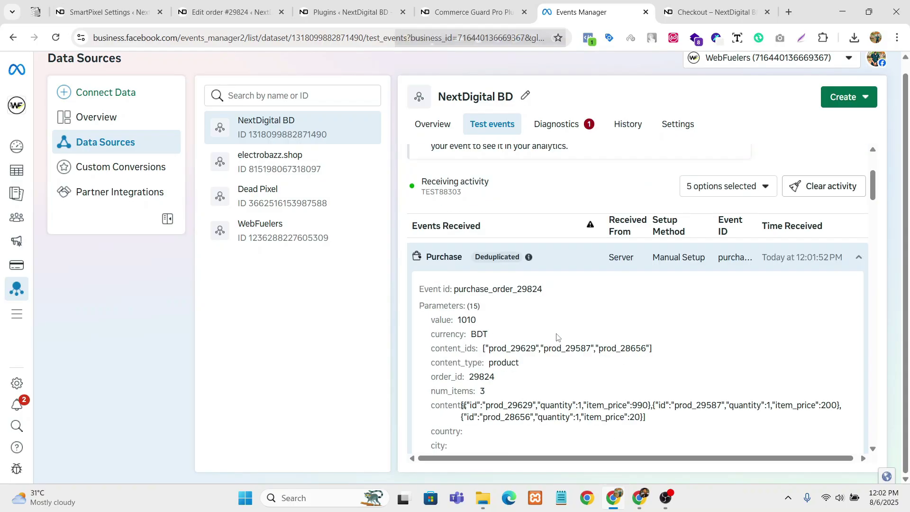
click(536, 265)
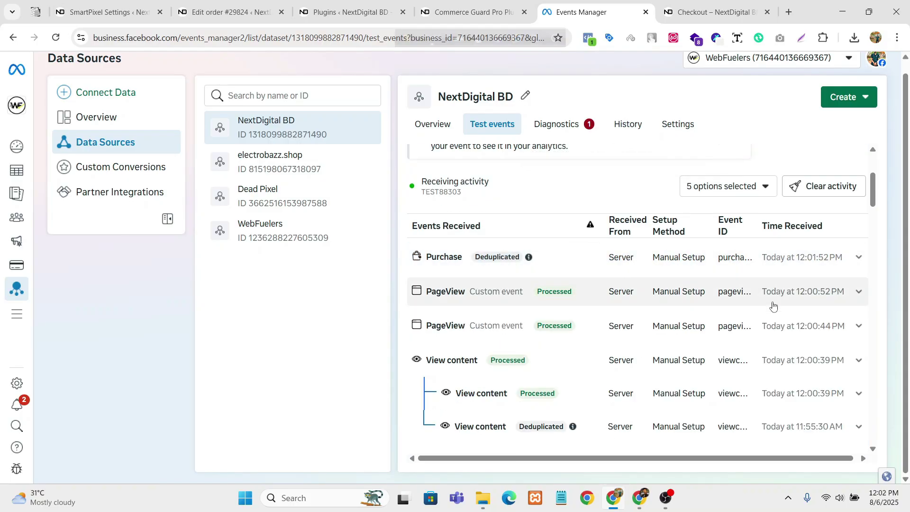
Step: Review the order's status options in WooCommerce and select Returned without updating the order
click(230, 12)
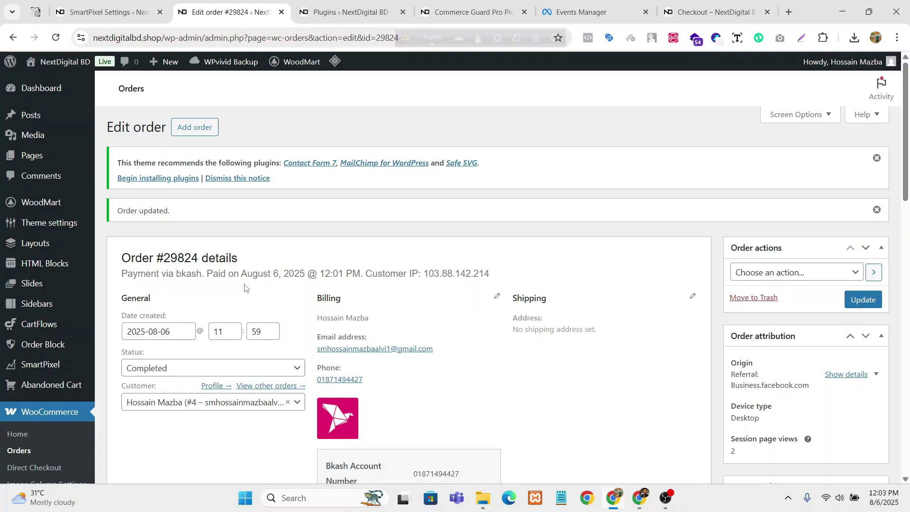
scroll(244, 287, down, 1)
click(299, 307)
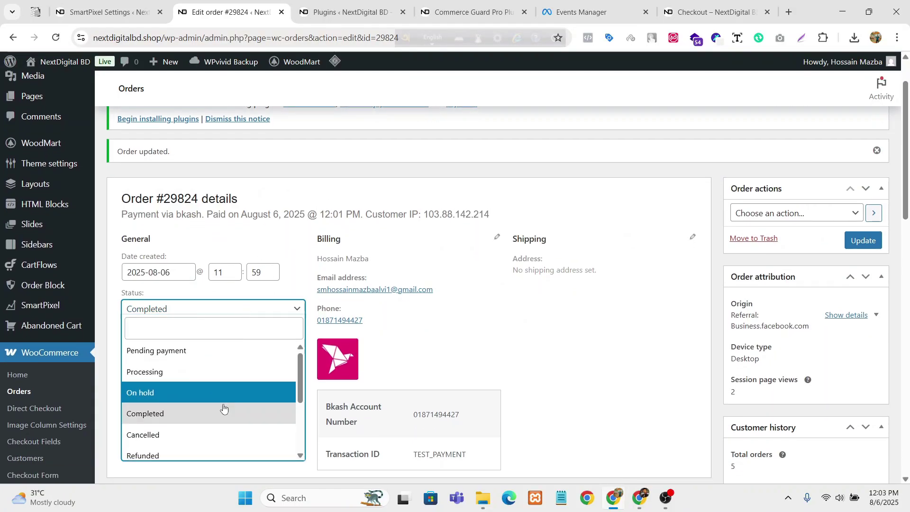
scroll(224, 408, down, 3)
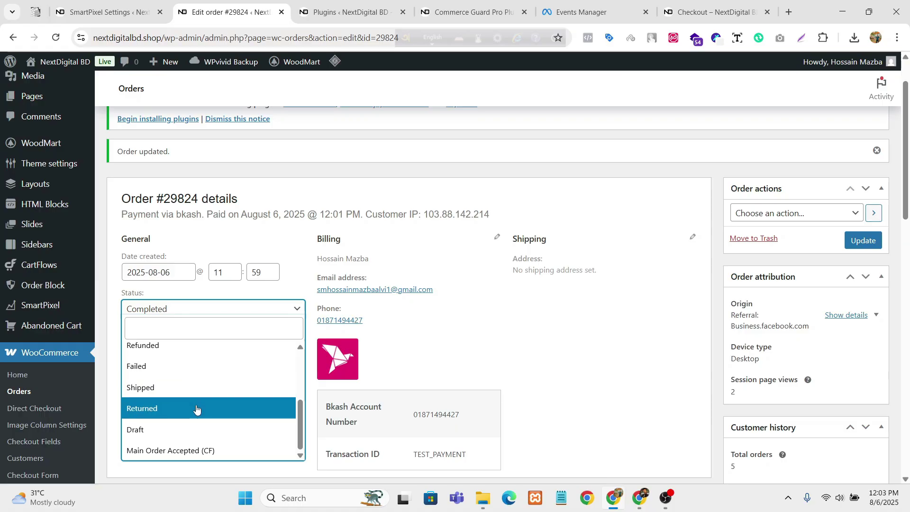
click(197, 409)
click(230, 308)
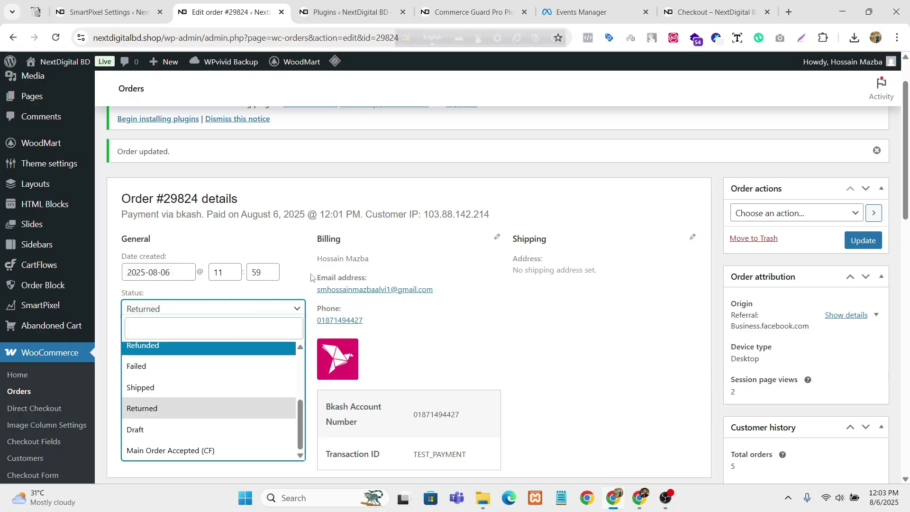
click(453, 236)
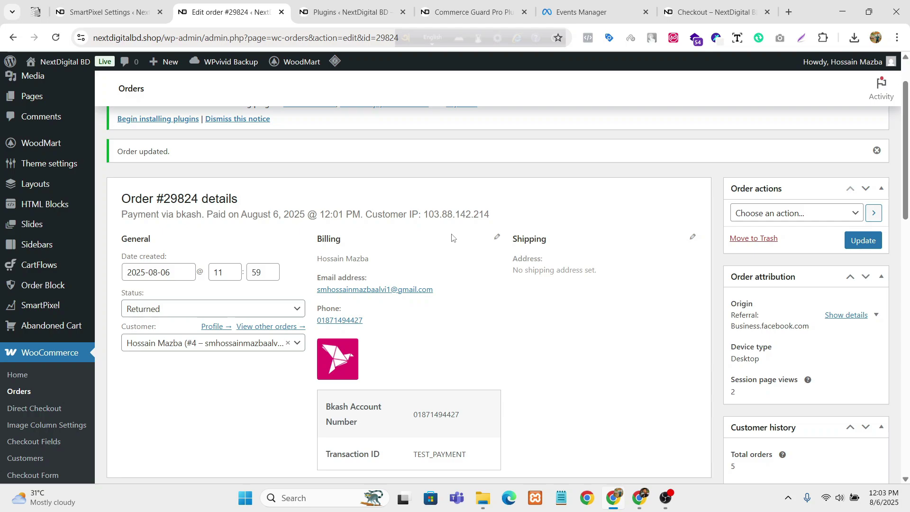
Step: Clear the Test Event Code in the SmartPixel settings and save the changes
click(588, 12)
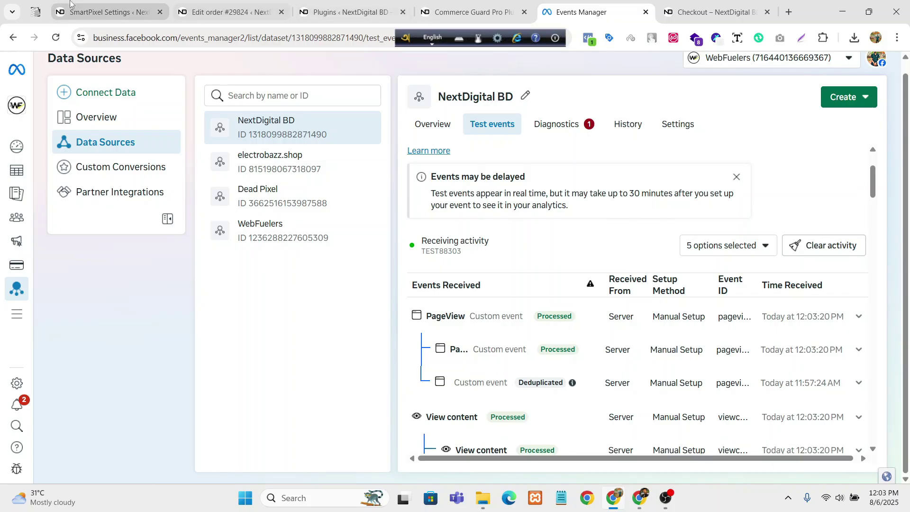
click(108, 12)
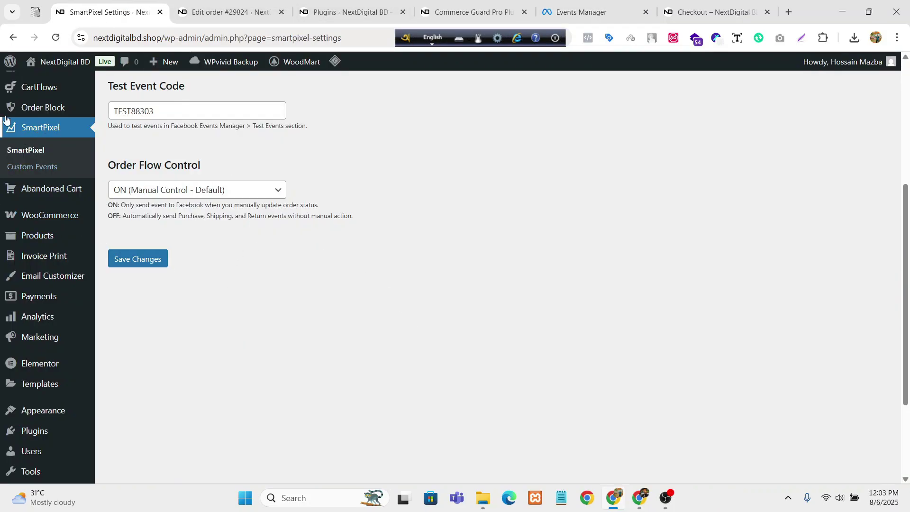
scroll(393, 199, up, 2)
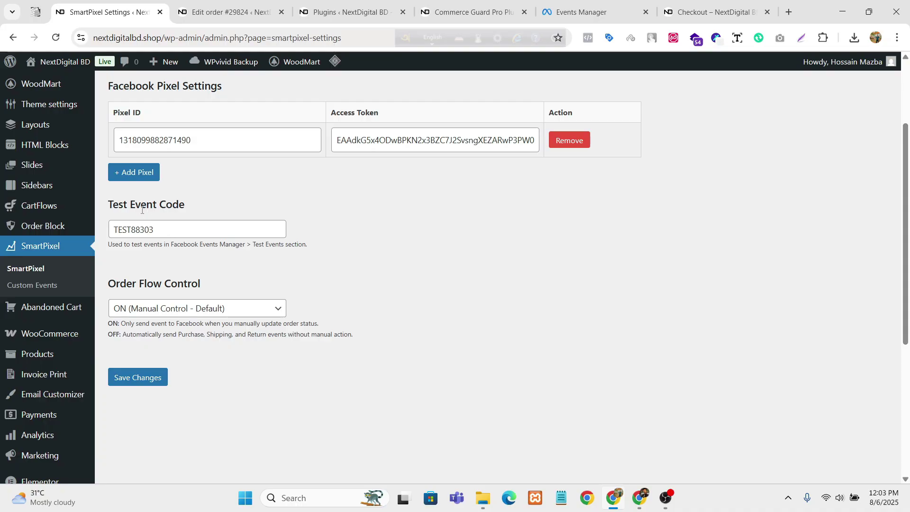
drag(110, 204, 184, 203)
click(226, 210)
double_click(174, 234)
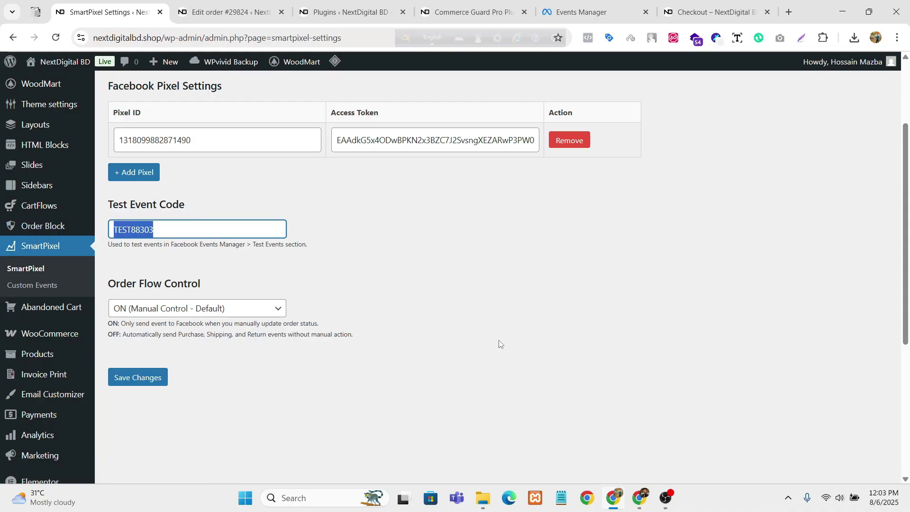
click(618, 6)
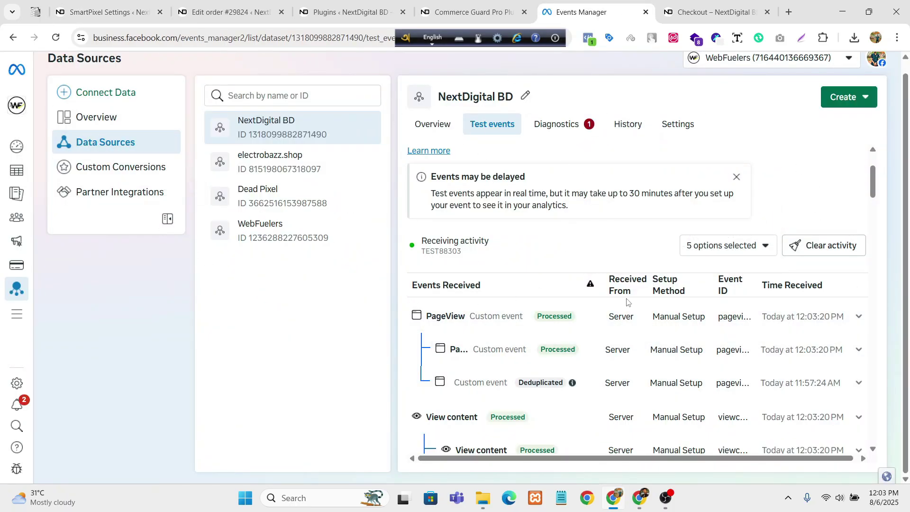
click(103, 11)
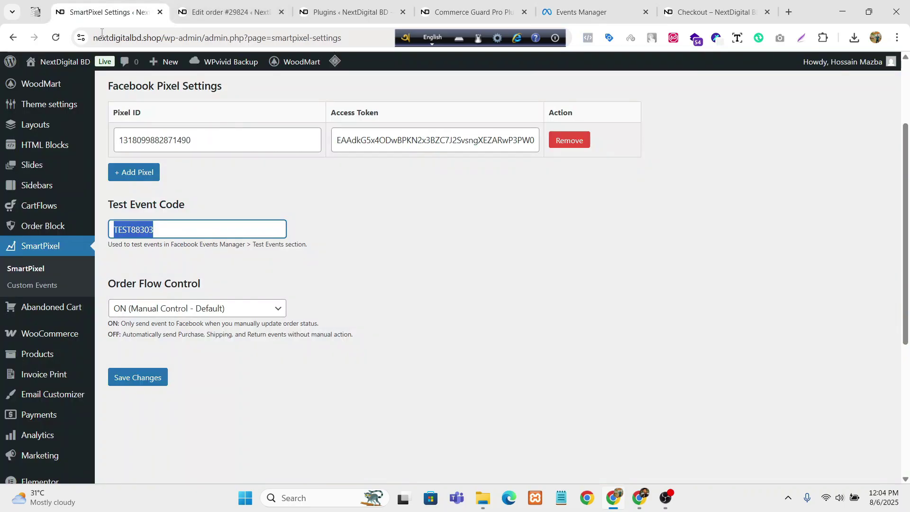
key(BackSpace)
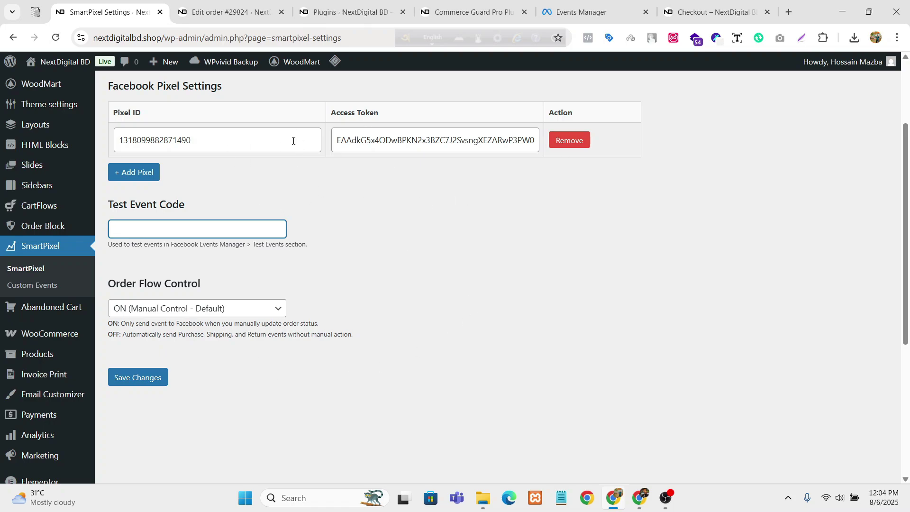
click(155, 383)
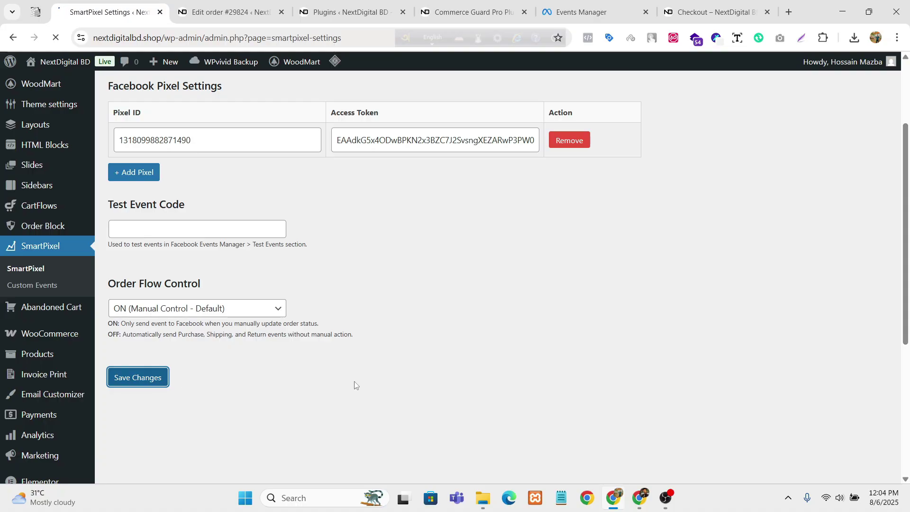
scroll(354, 382, down, 3)
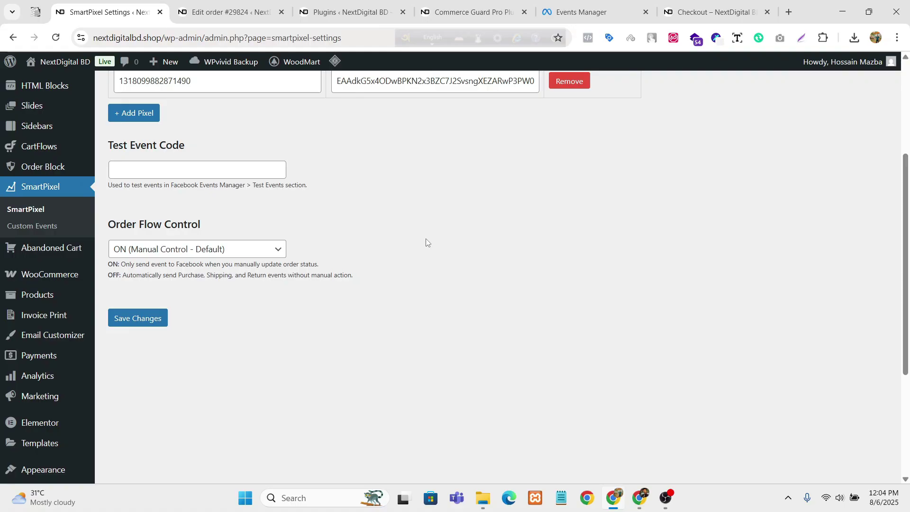
Step: Return to the WooCommerce orders list and examine the Customer Status column for the recent orders
click(231, 6)
scroll(328, 271, down, 4)
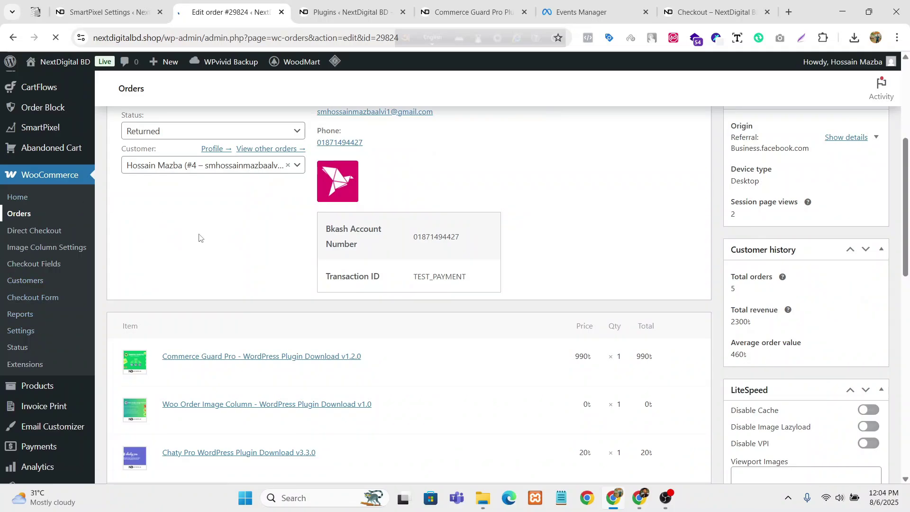
scroll(253, 238, down, 3)
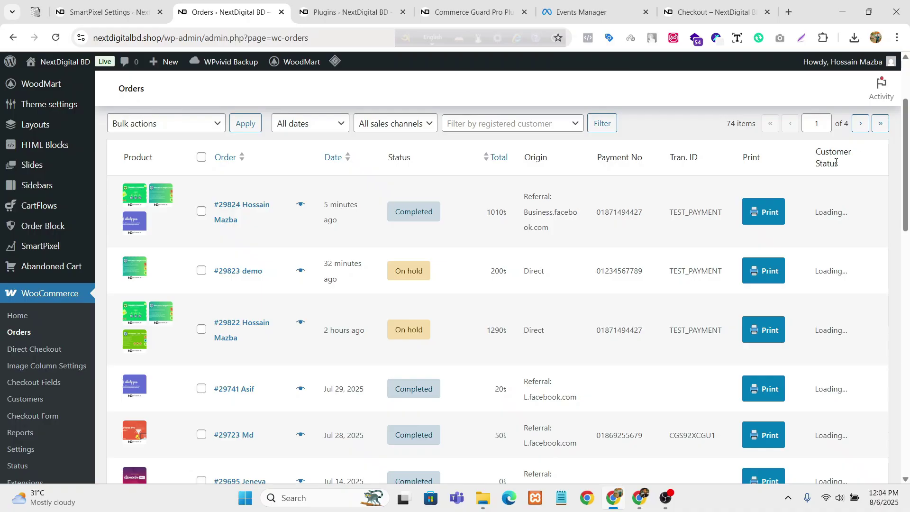
drag(816, 153, 835, 165)
click(858, 166)
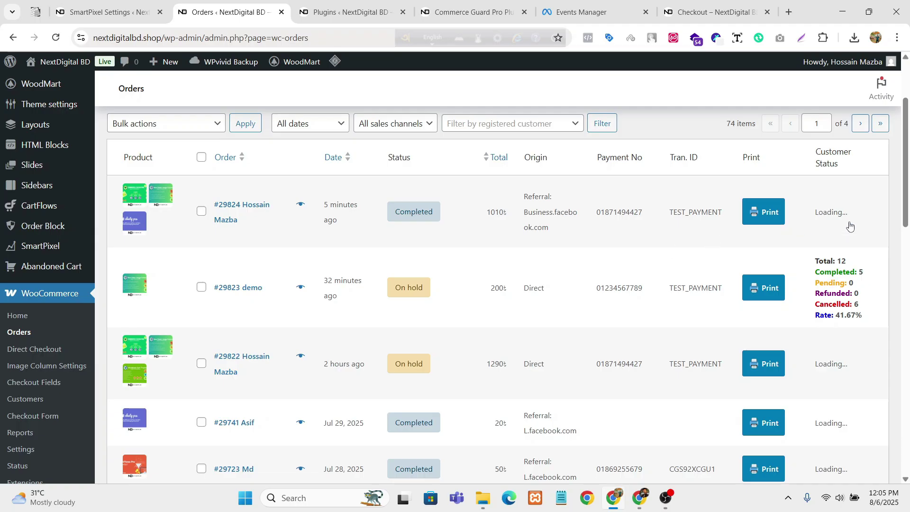
scroll(849, 227, down, 3)
scroll(846, 280, up, 4)
scroll(849, 367, down, 1)
scroll(815, 303, up, 1)
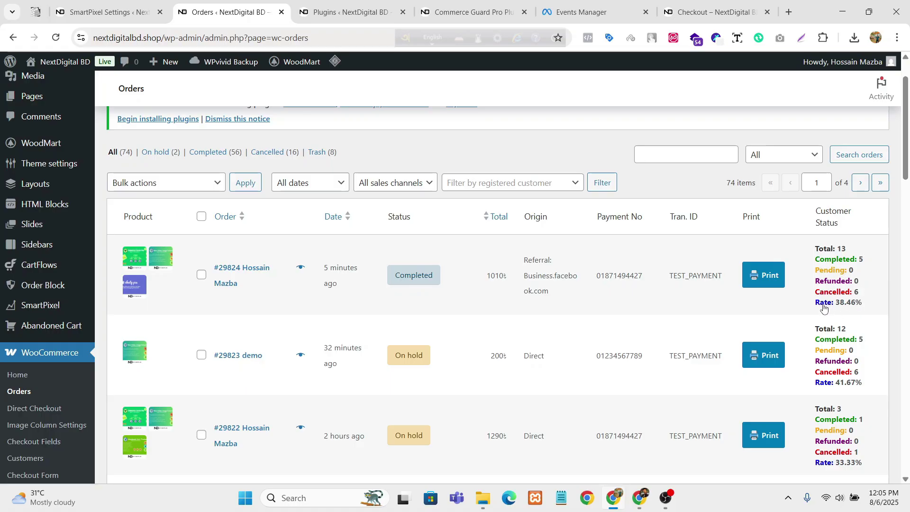
Step: Examine the Print column and the customer statistics for the latest orders in the orders list
scroll(858, 287, up, 1)
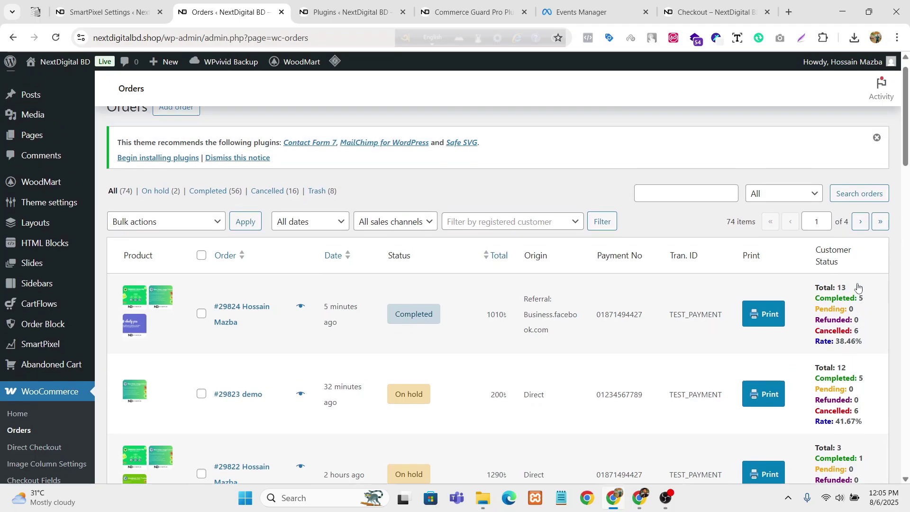
scroll(858, 287, down, 1)
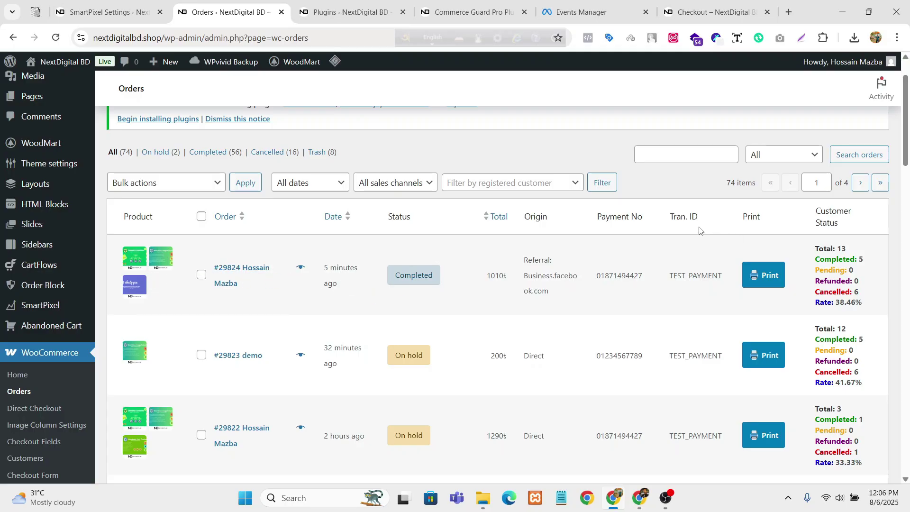
drag(742, 217, 761, 217)
click(720, 217)
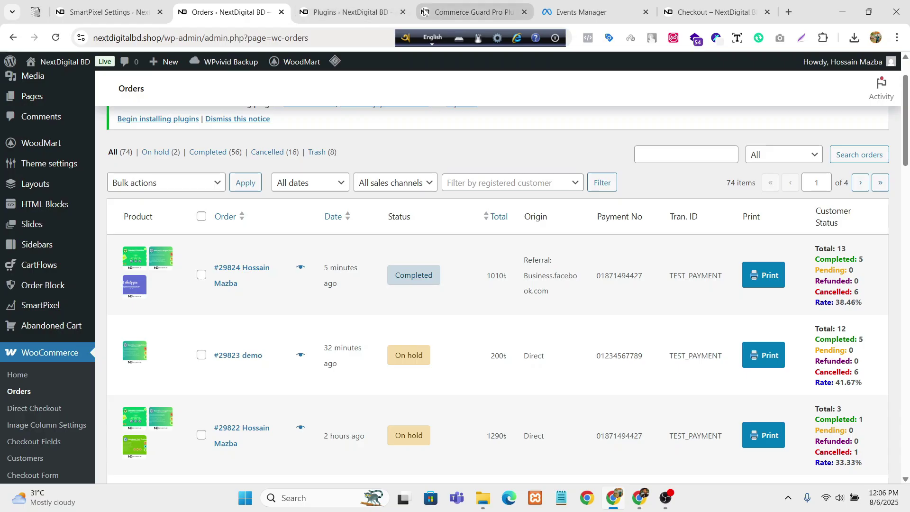
Step: Review the product selection and order form on the Commerce Guard Pro download page
click(458, 16)
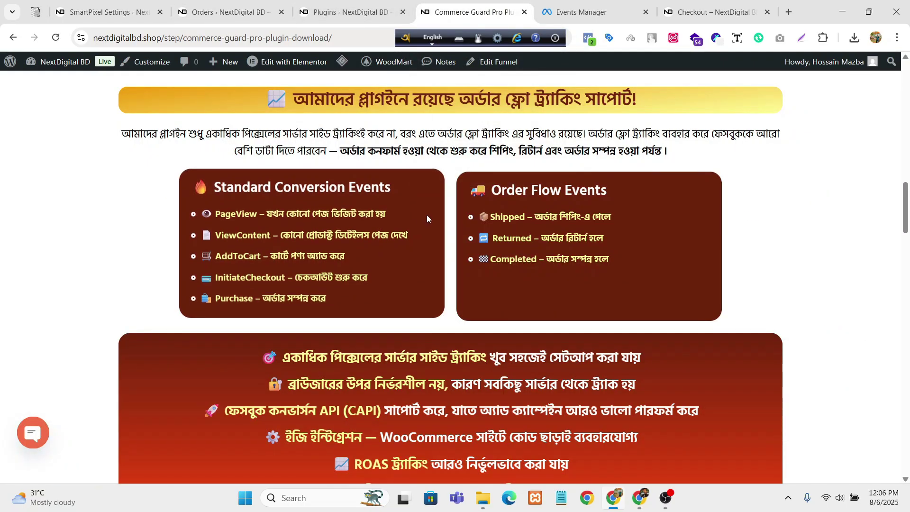
scroll(426, 217, down, 20)
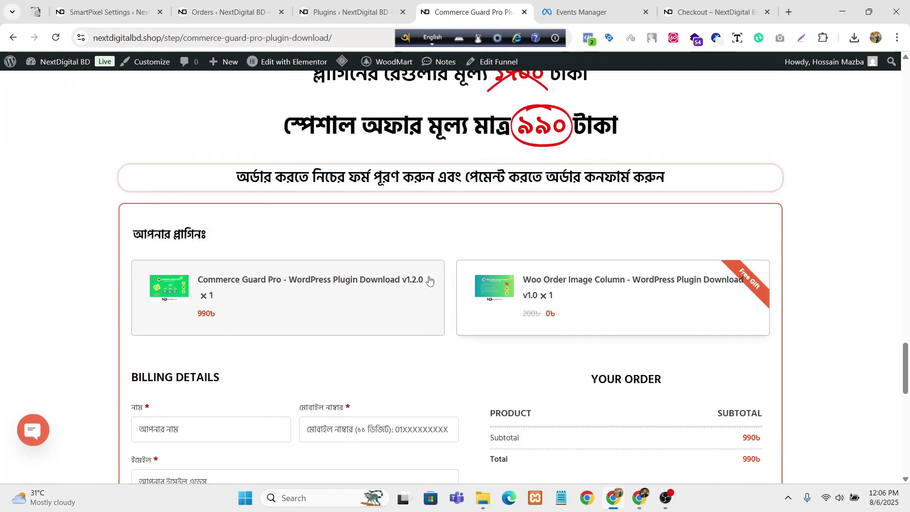
scroll(431, 287, up, 3)
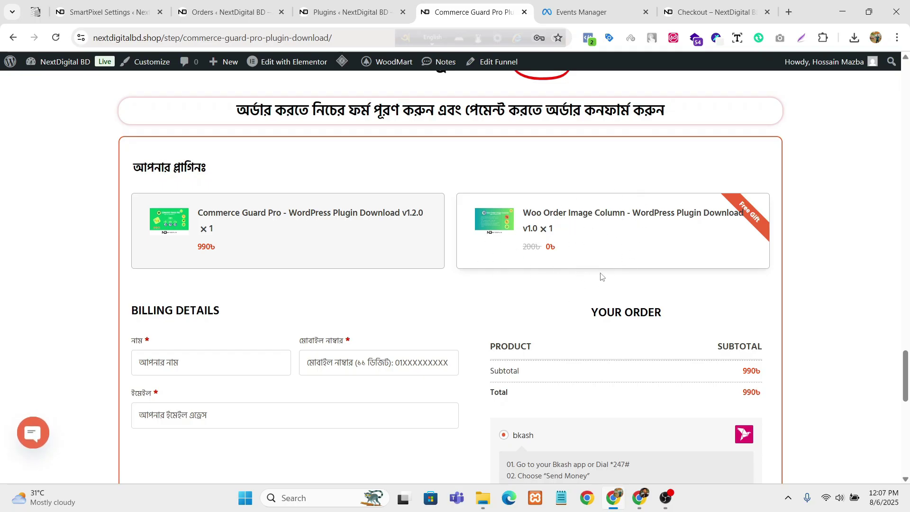
Step: Return to the SmartPixel settings and open its Custom Events page
click(370, 17)
key(ctrl+shift+Tab)
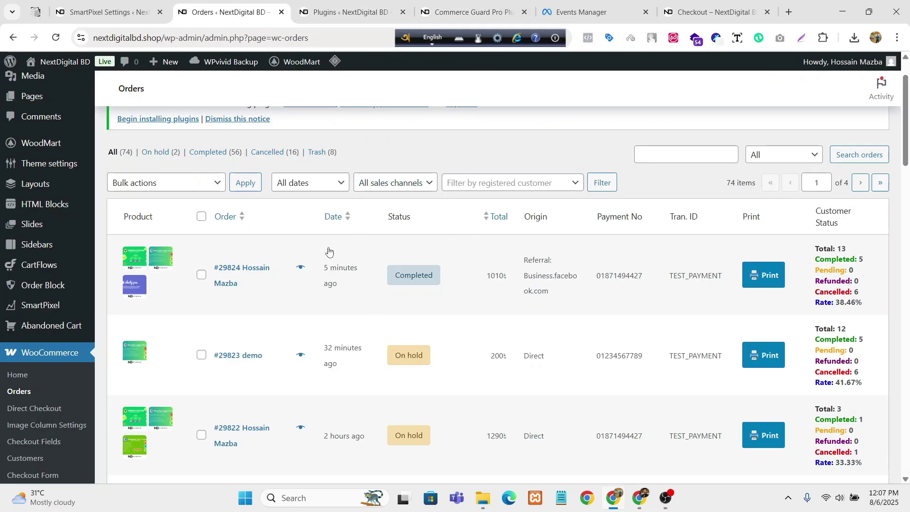
key(ctrl+shift+Tab)
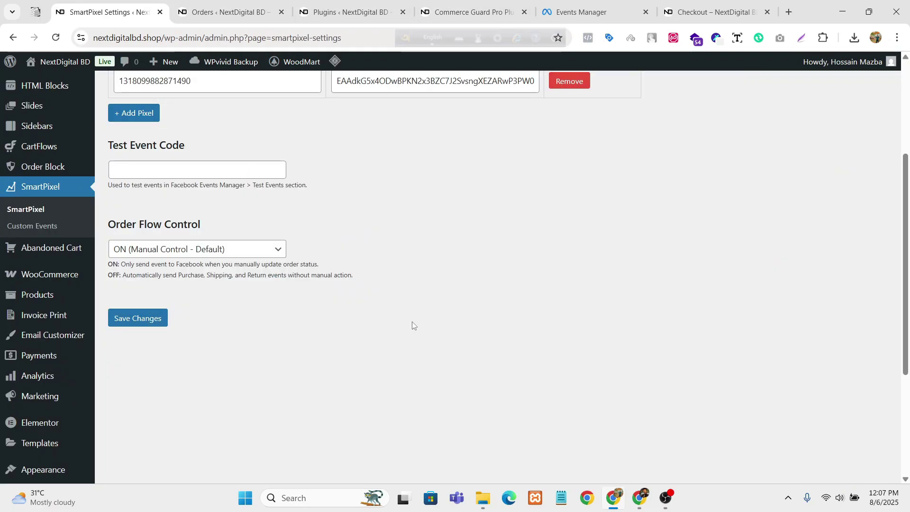
click(28, 236)
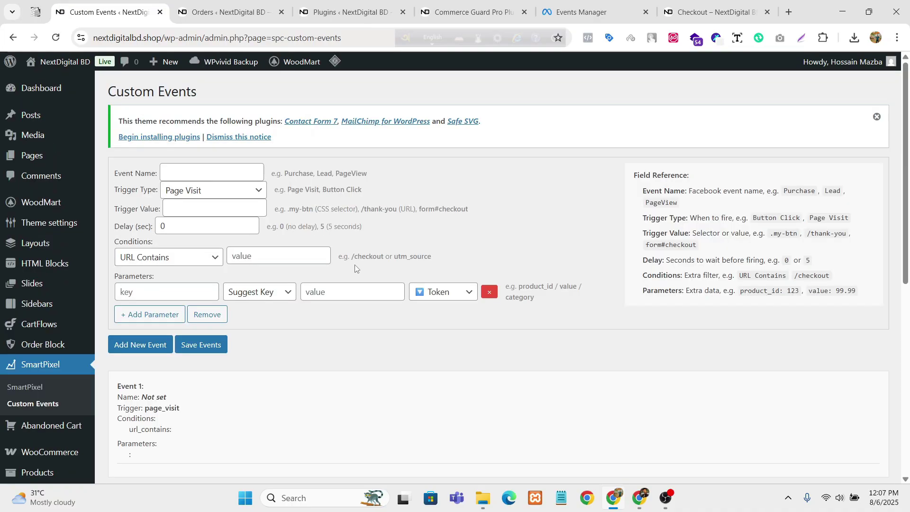
scroll(348, 175, down, 1)
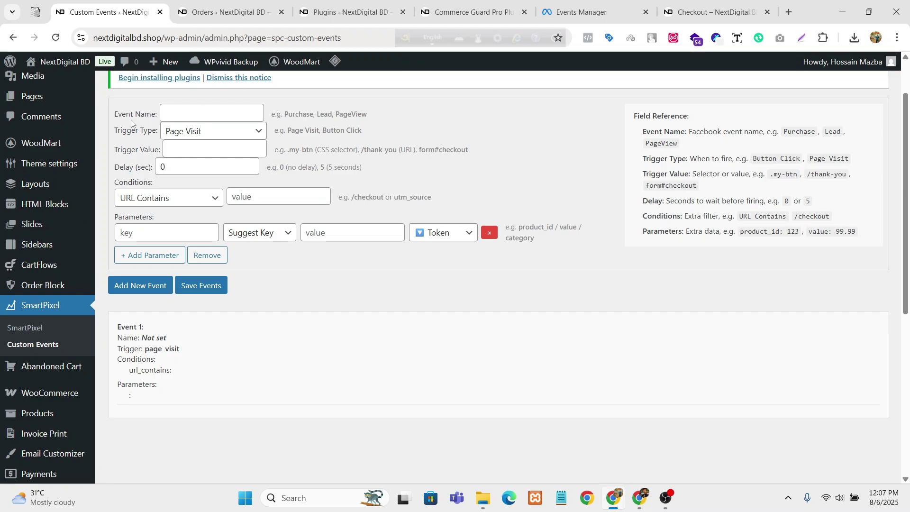
Step: Review the available trigger types for the custom event, leaving the event name empty and the type as Page Visit
click(213, 114)
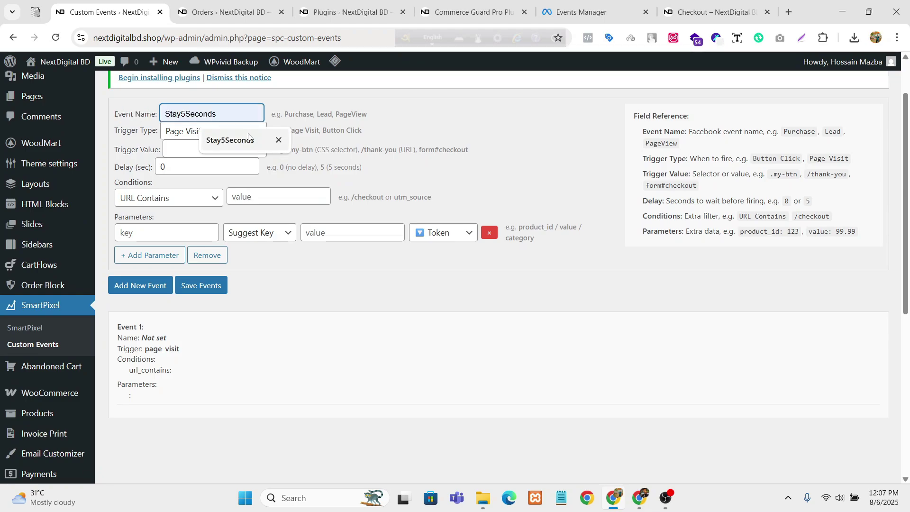
click(248, 156)
click(224, 132)
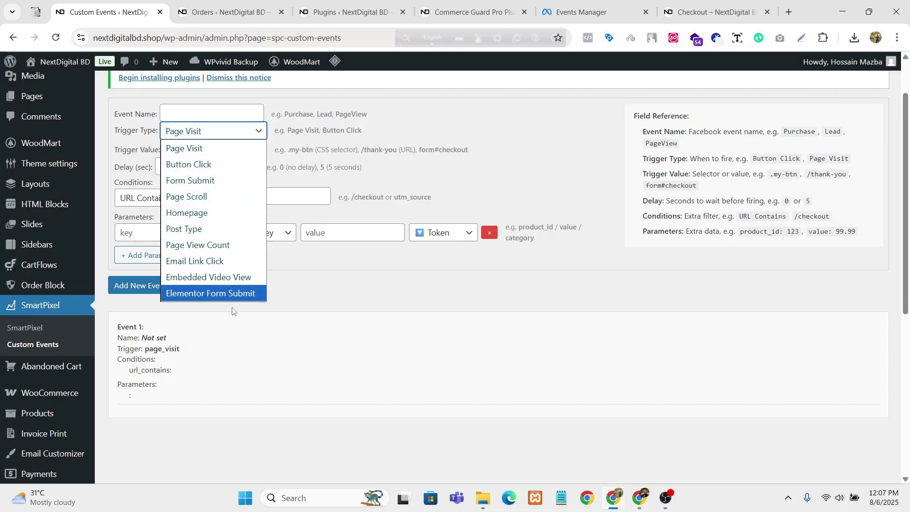
click(318, 277)
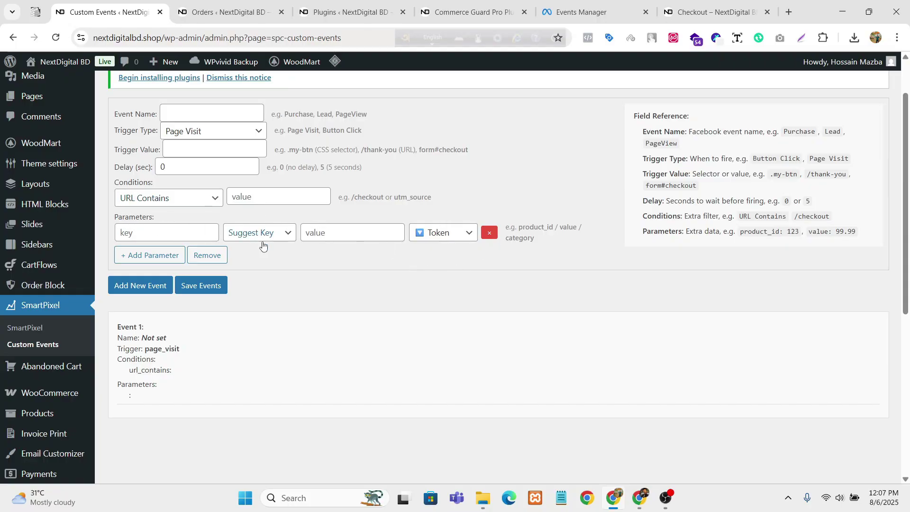
Step: Add four extra parameter rows to the custom event and remove them again
click(145, 258)
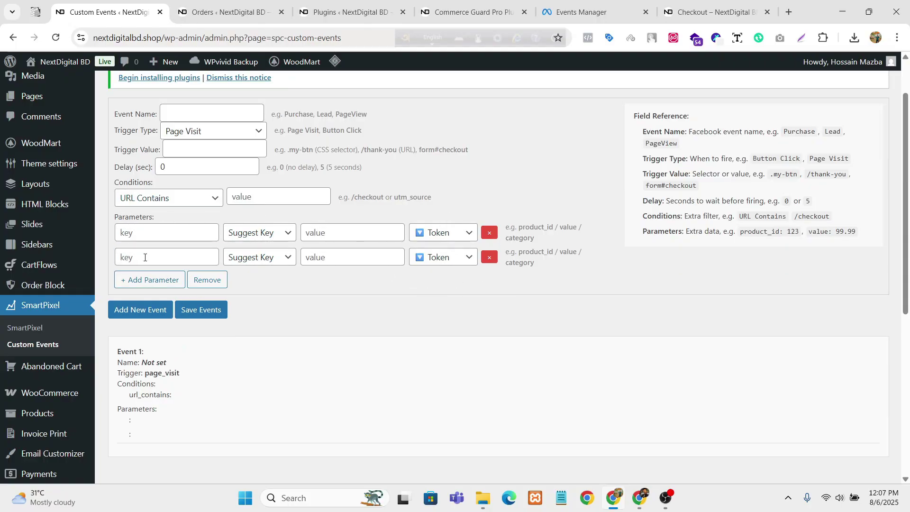
click(146, 281)
click(150, 304)
click(154, 333)
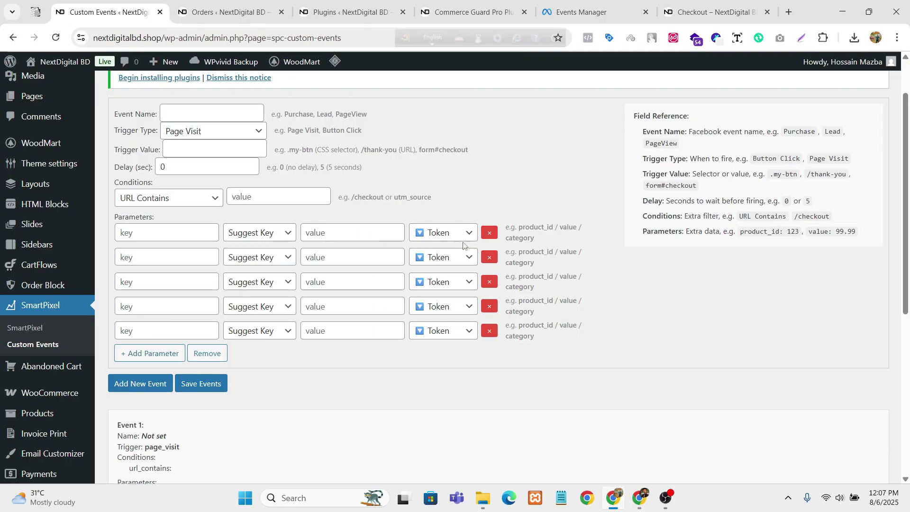
click(489, 259)
click(489, 258)
click(489, 258)
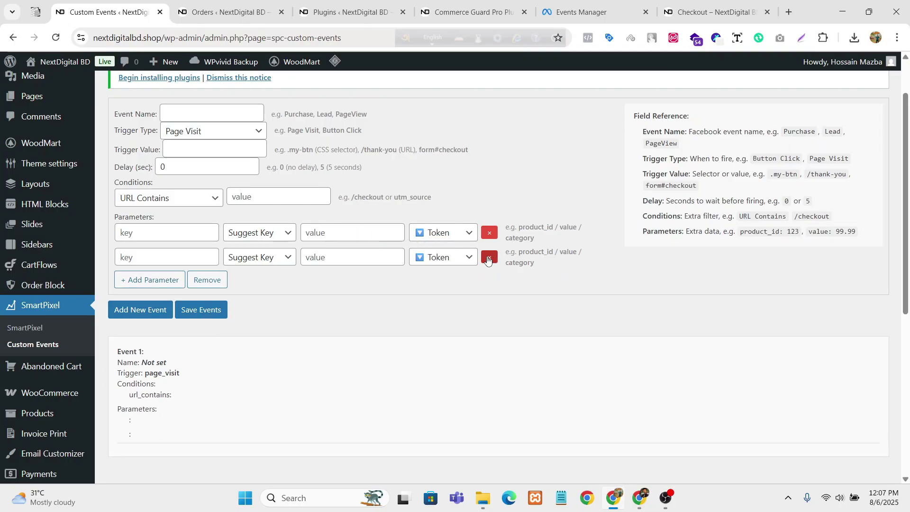
click(489, 258)
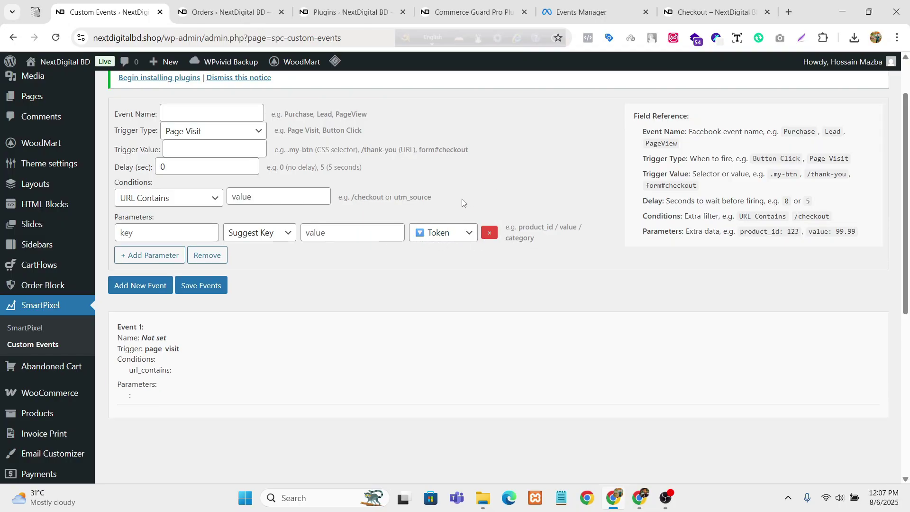
Step: Review the suggested parameter keys and the value token options without choosing any
click(264, 235)
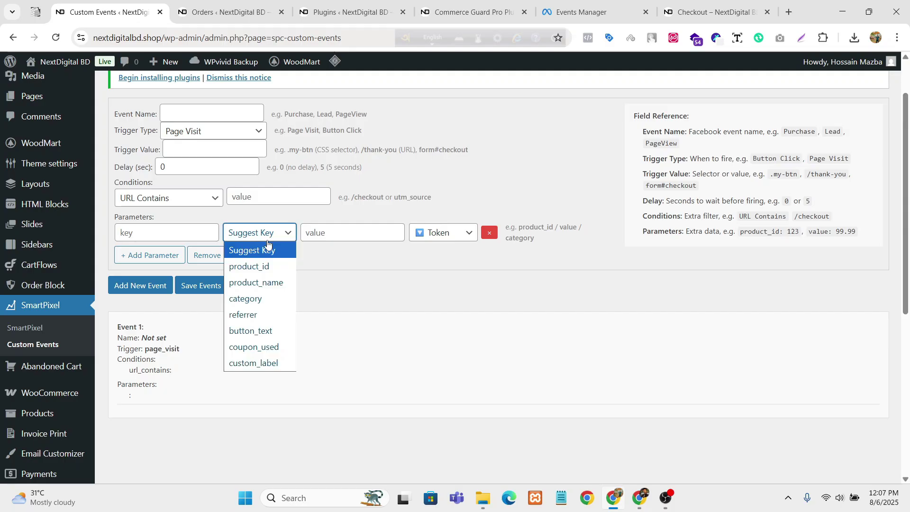
click(442, 234)
click(390, 298)
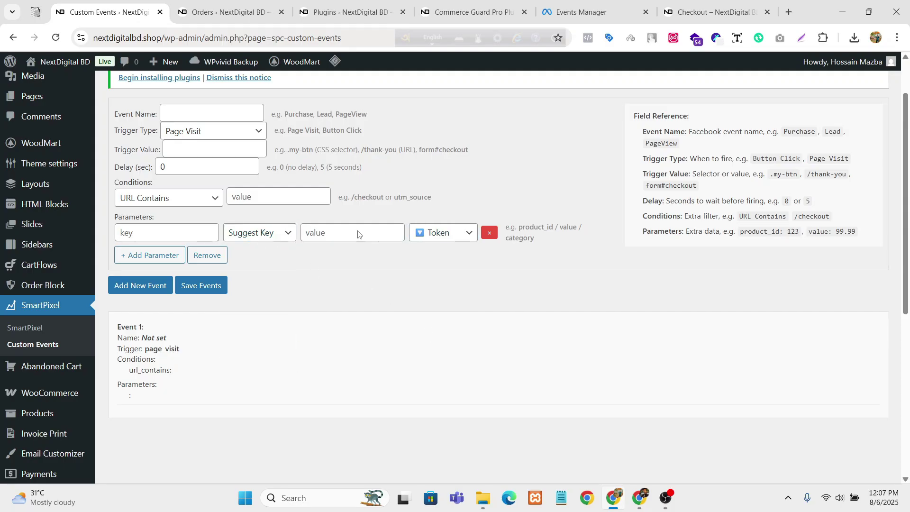
click(445, 233)
click(446, 233)
Step: Read the Field Reference notes on event name, trigger, delay, conditions and parameters
scroll(488, 256, up, 2)
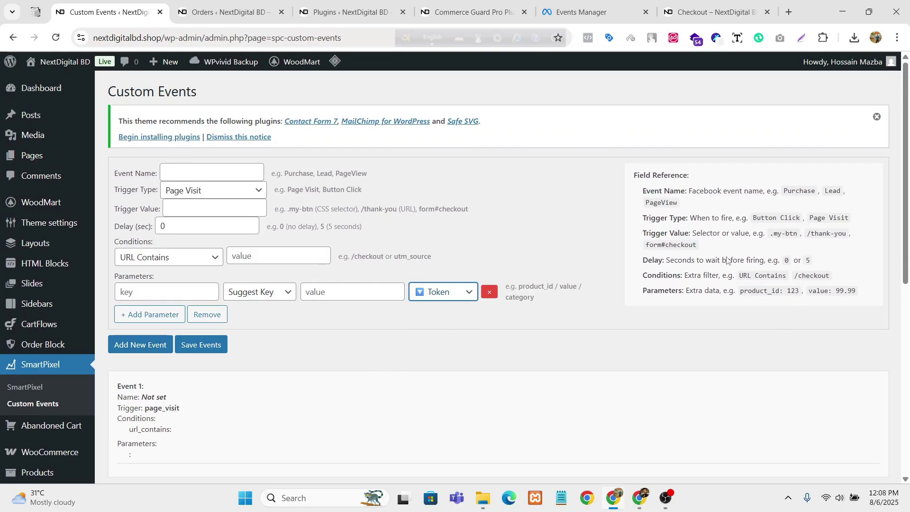
drag(648, 183, 882, 290)
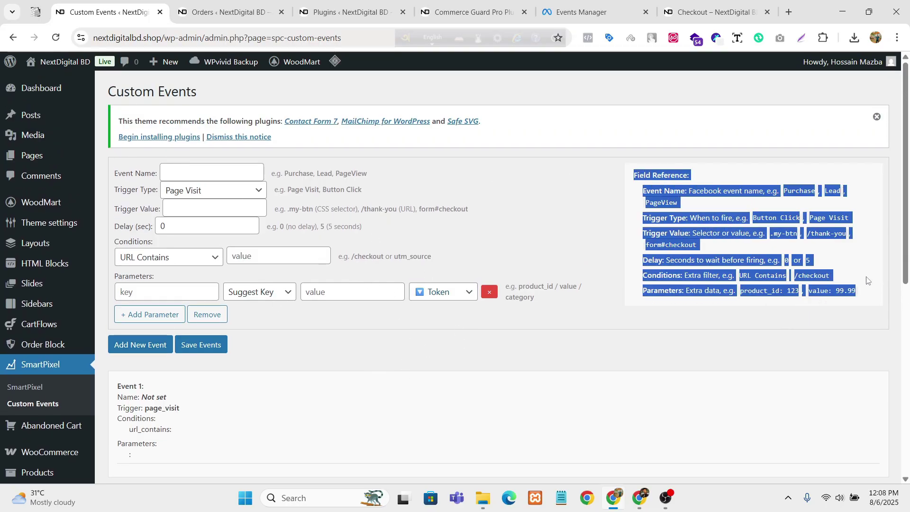
click(664, 201)
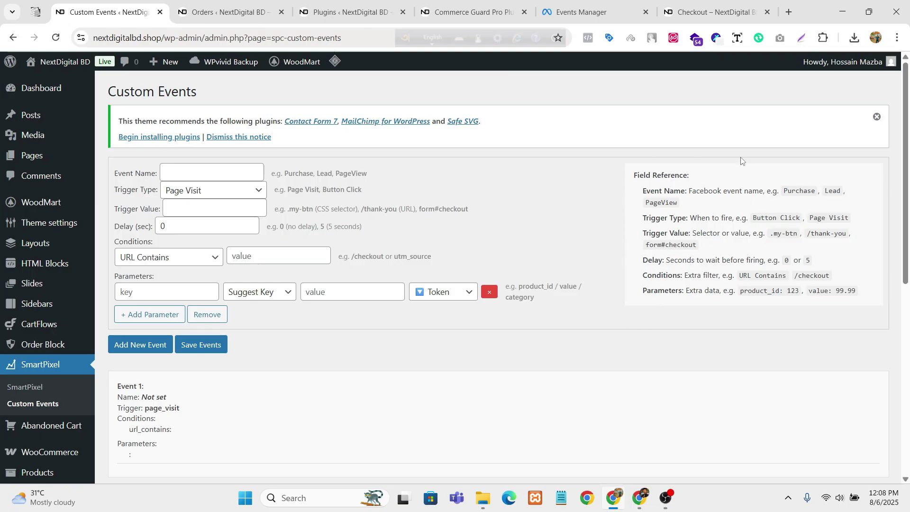
Step: Add four more blank custom events below the first one
scroll(721, 206, down, 1)
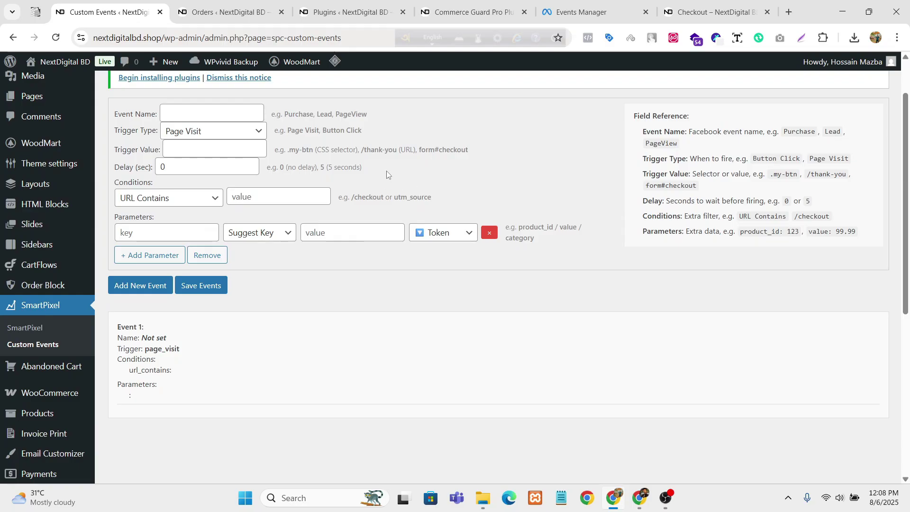
scroll(269, 239, down, 1)
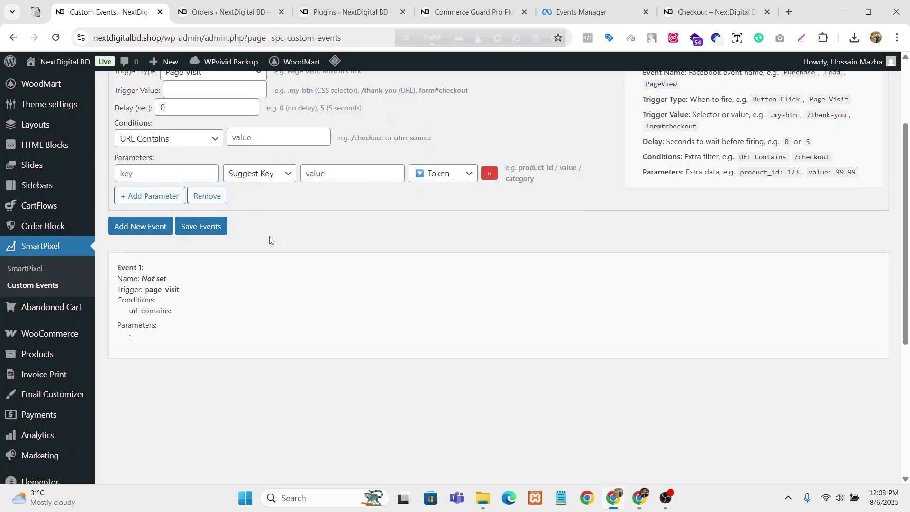
click(146, 232)
click(134, 406)
scroll(150, 338, down, 3)
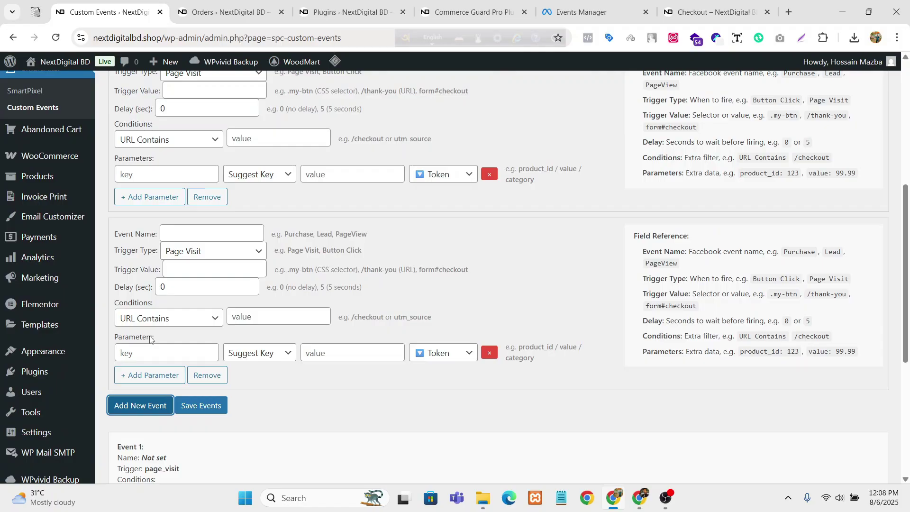
click(140, 406)
scroll(142, 408, down, 3)
click(158, 407)
scroll(216, 374, down, 4)
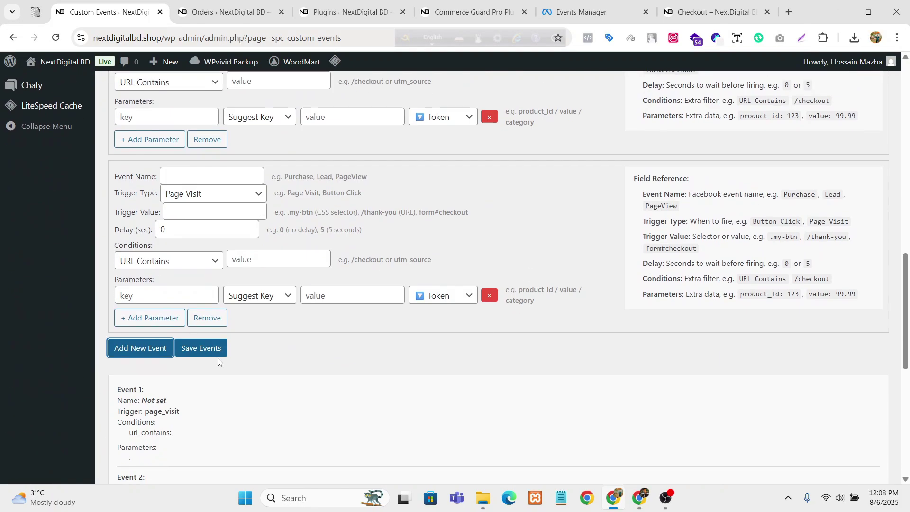
scroll(190, 322, up, 2)
scroll(227, 327, down, 2)
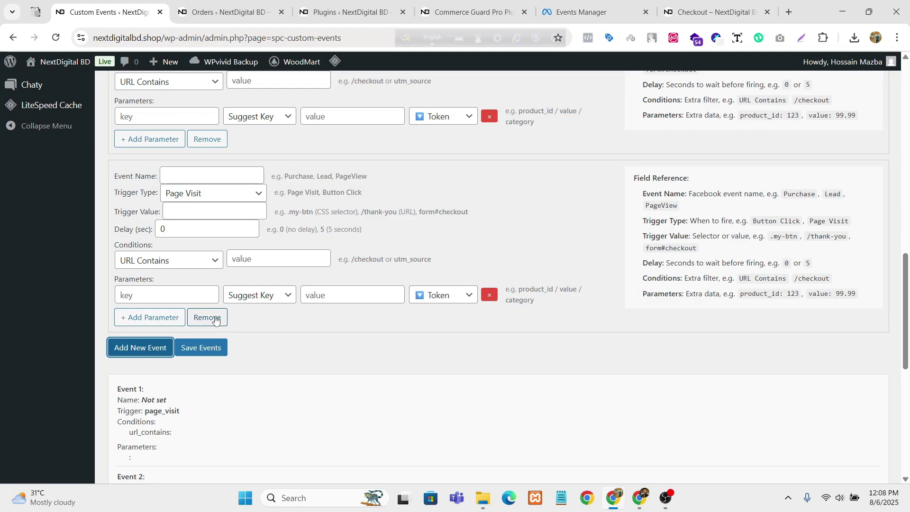
Step: Remove the extra blank custom events so that only the first remains
click(215, 319)
click(219, 256)
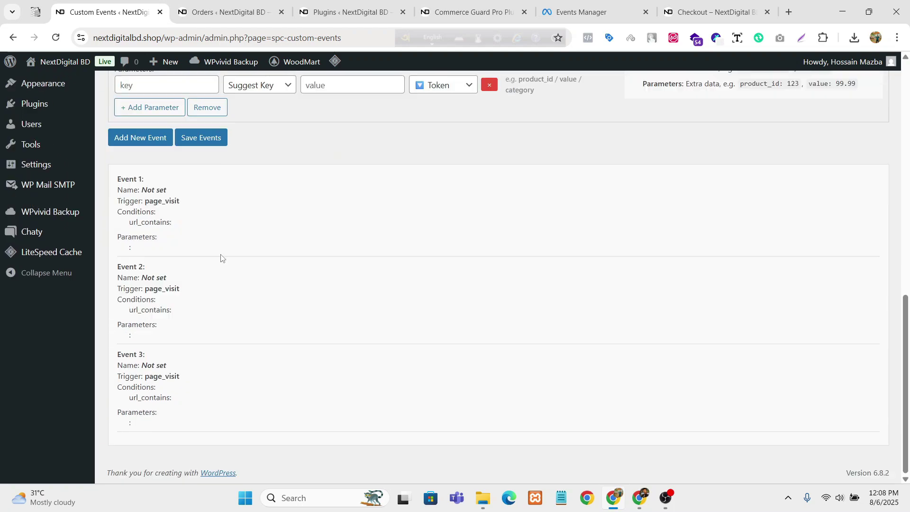
scroll(220, 257, up, 4)
scroll(251, 260, down, 3)
scroll(282, 269, up, 3)
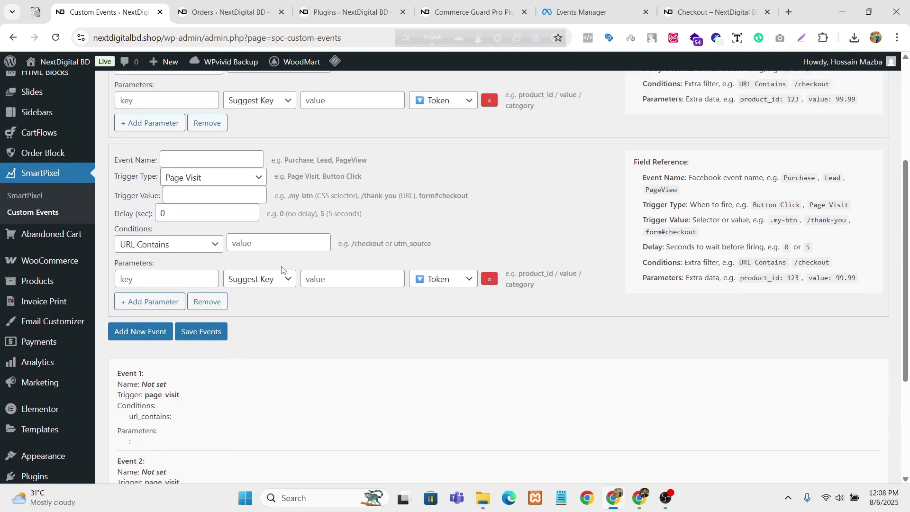
scroll(282, 269, up, 4)
scroll(273, 280, down, 4)
click(210, 302)
scroll(211, 212, up, 3)
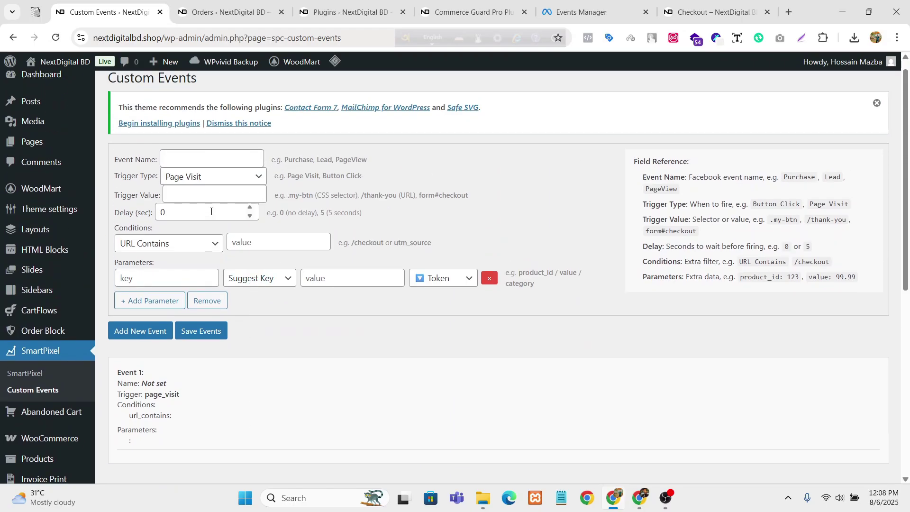
Step: Add a second blank custom event and examine the summaries of Event 1 and Event 2
drag(111, 367, 192, 443)
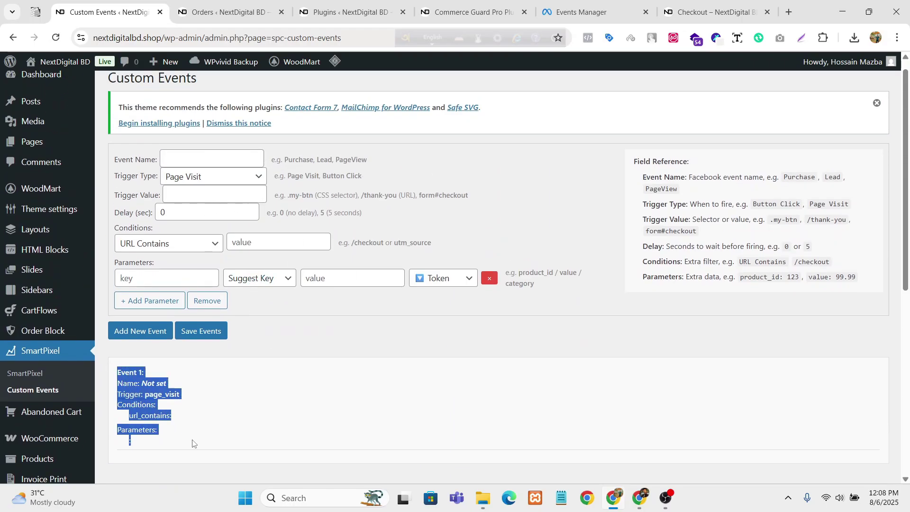
click(324, 430)
click(140, 331)
scroll(223, 284, down, 7)
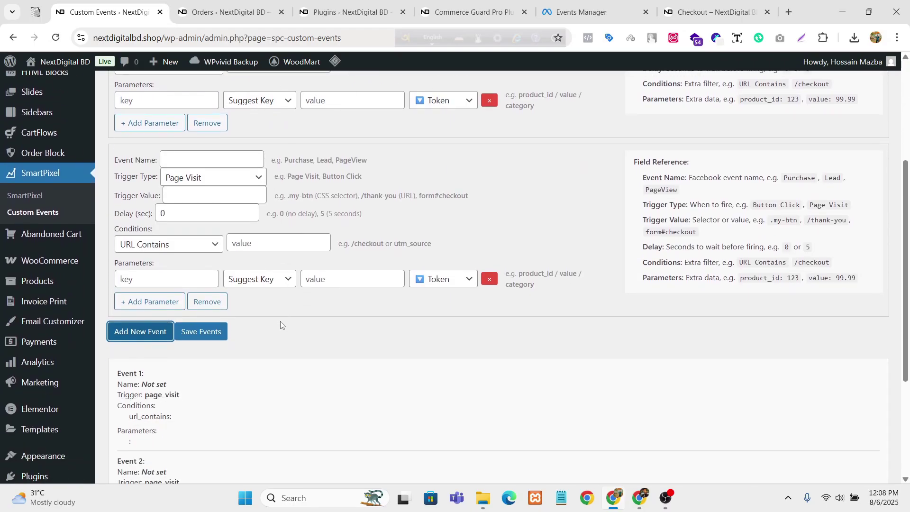
drag(114, 197, 291, 325)
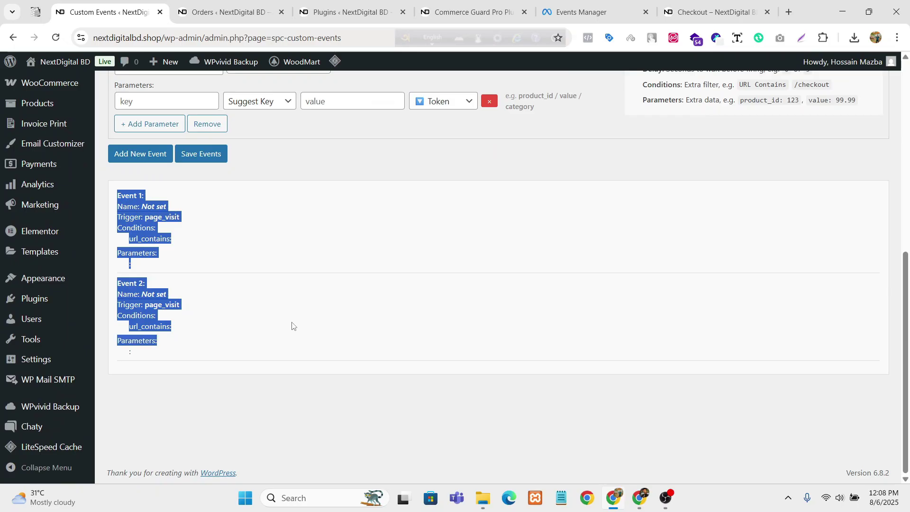
click(239, 262)
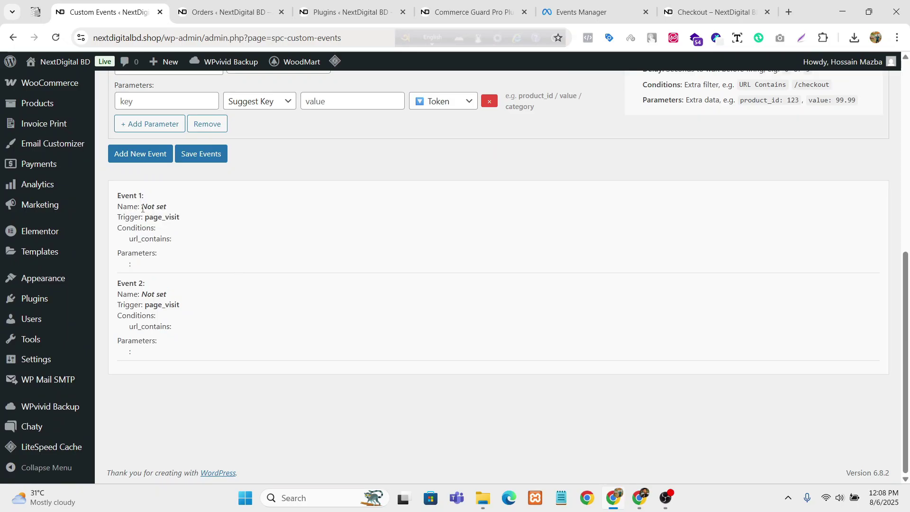
drag(177, 325, 242, 304)
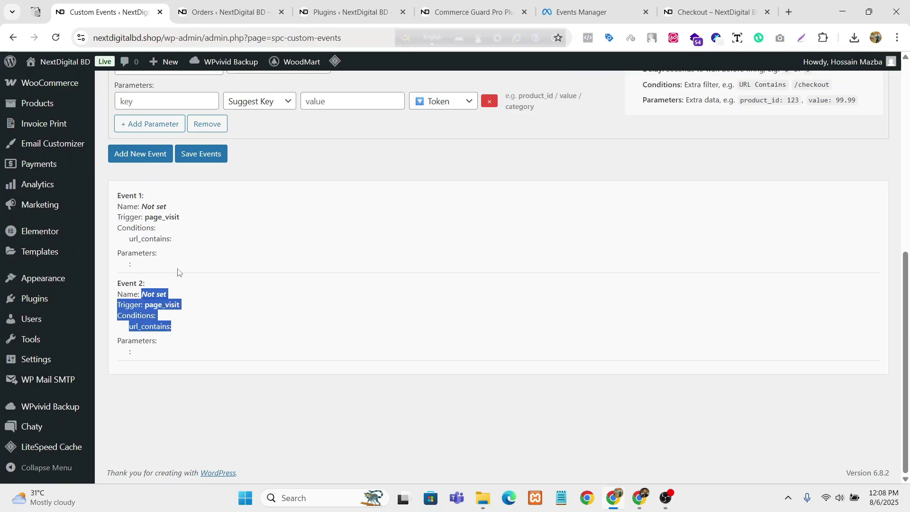
Step: Remove the second blank custom event and name the remaining event Stay5Seconds
key(Return)
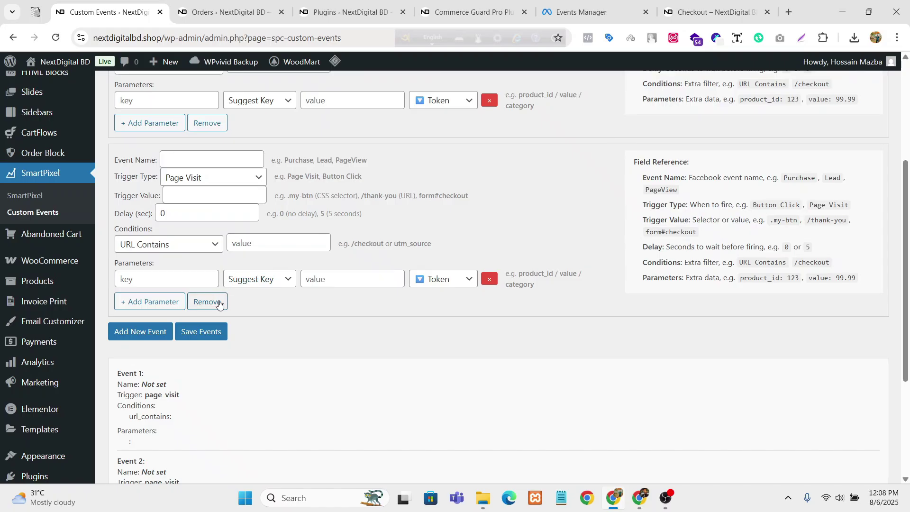
click(219, 302)
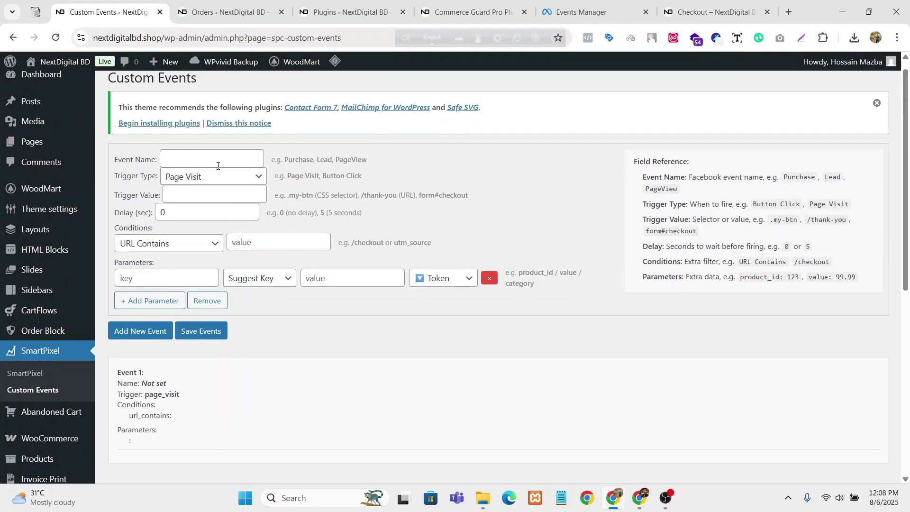
click(217, 165)
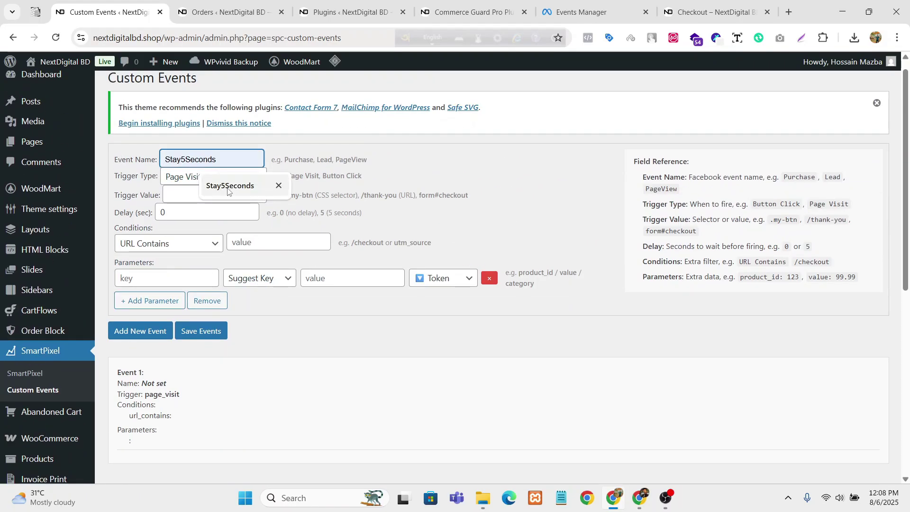
click(228, 186)
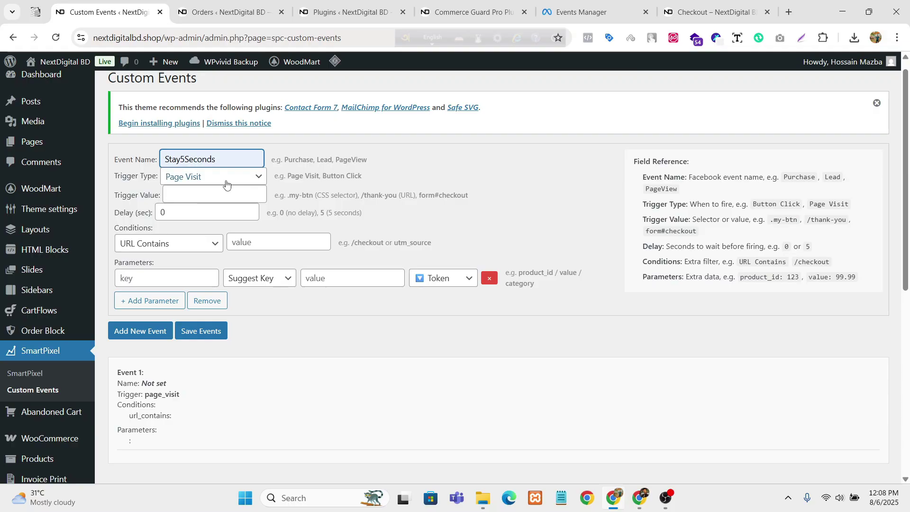
Step: Set the Stay5Seconds event's delay to 5 seconds, leaving its trigger value empty
click(223, 196)
key(Tab)
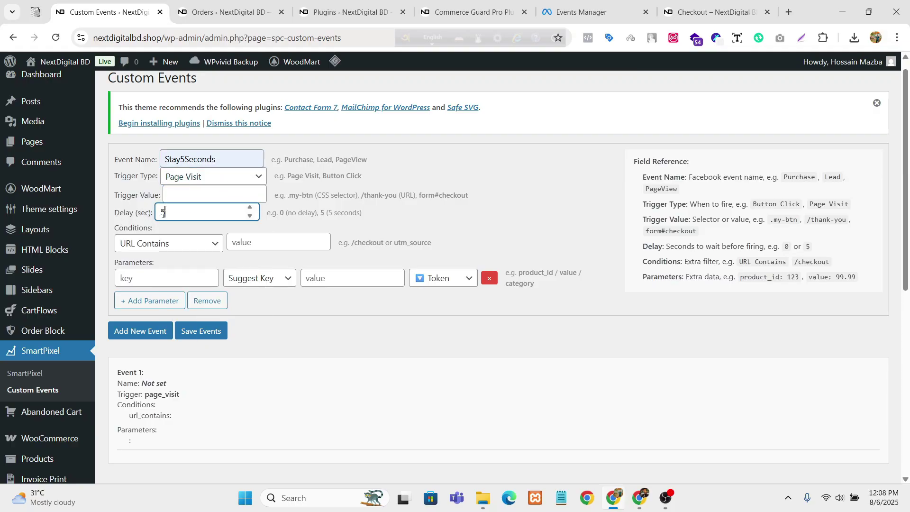
click(288, 310)
drag(225, 158, 154, 161)
click(213, 194)
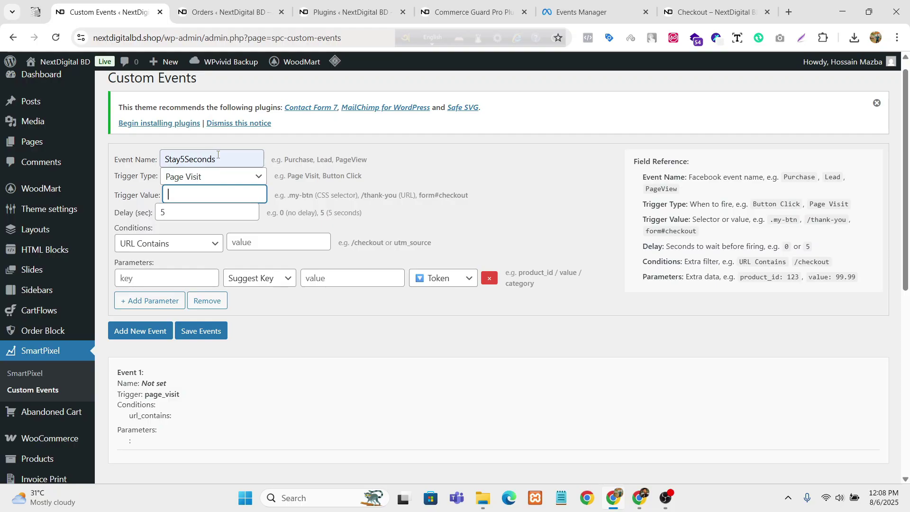
drag(218, 157, 159, 160)
click(199, 192)
Step: Review the NextDigital BD test events in Meta Events Manager, and return to the Custom Events page
click(581, 12)
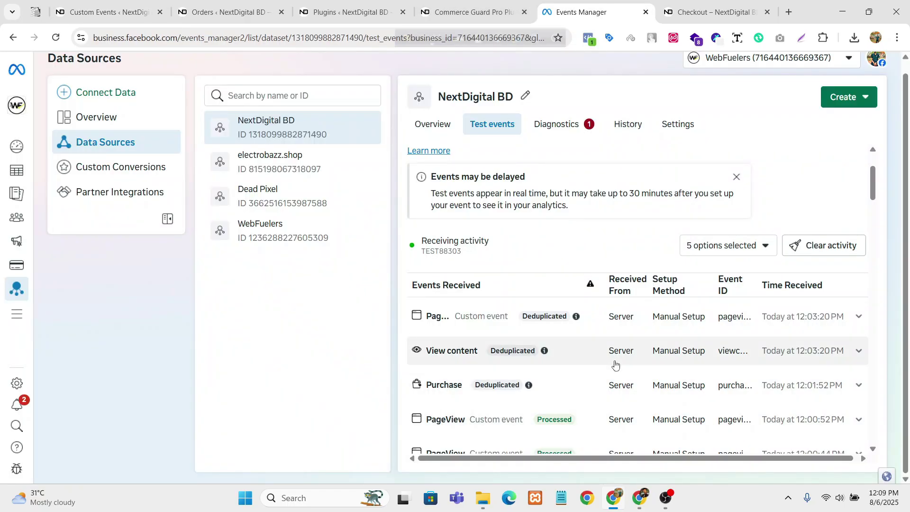
scroll(615, 364, down, 1)
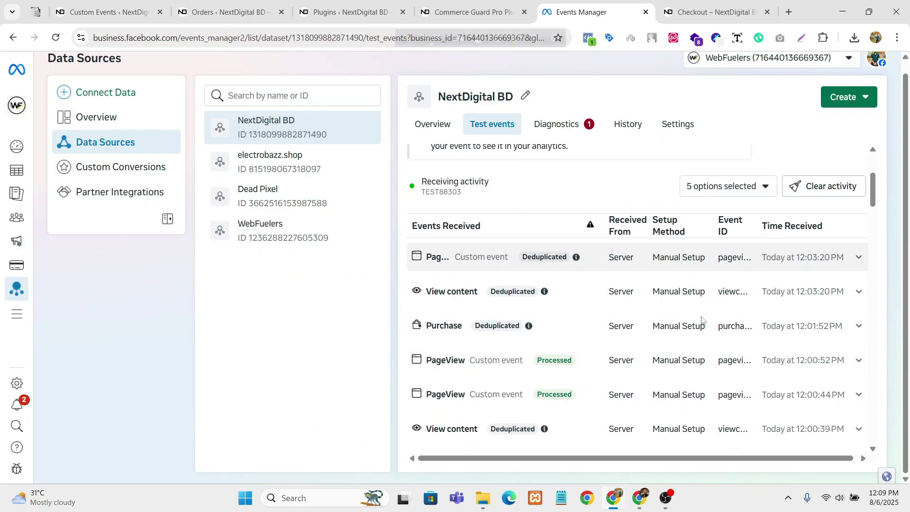
scroll(673, 320, up, 1)
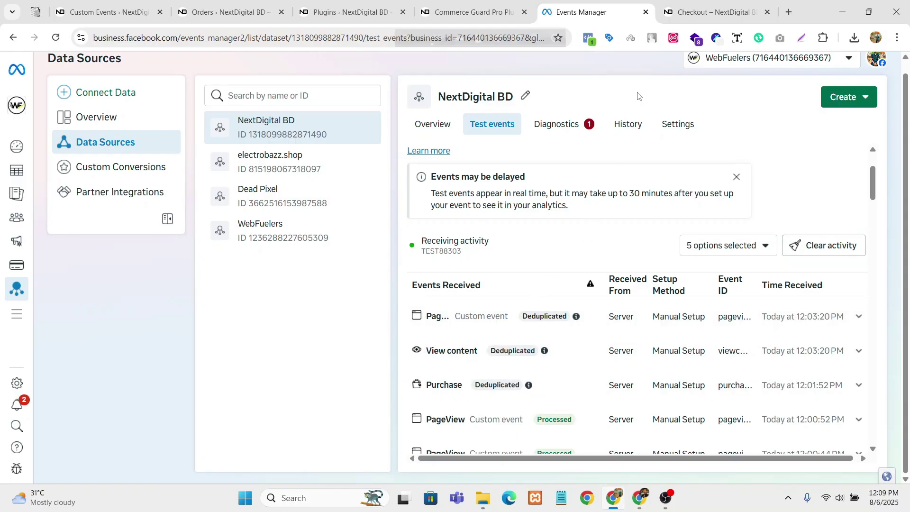
click(471, 12)
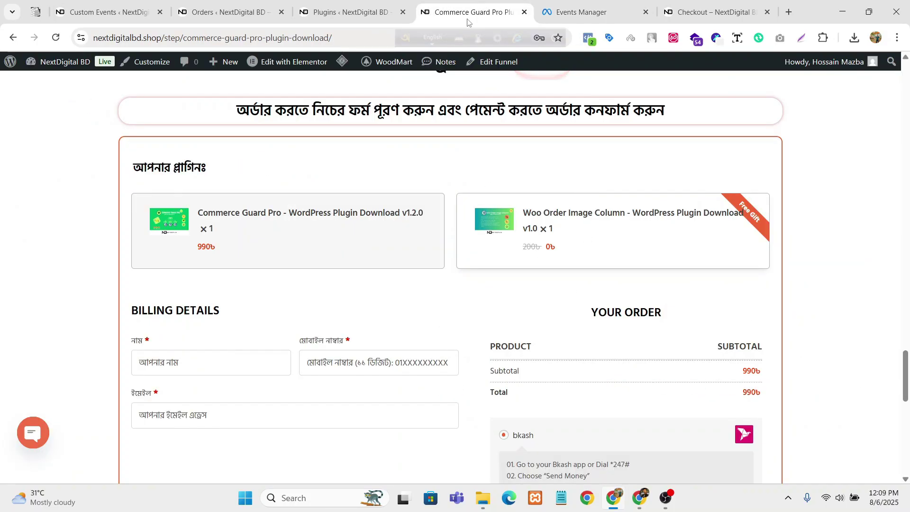
click(225, 8)
click(114, 12)
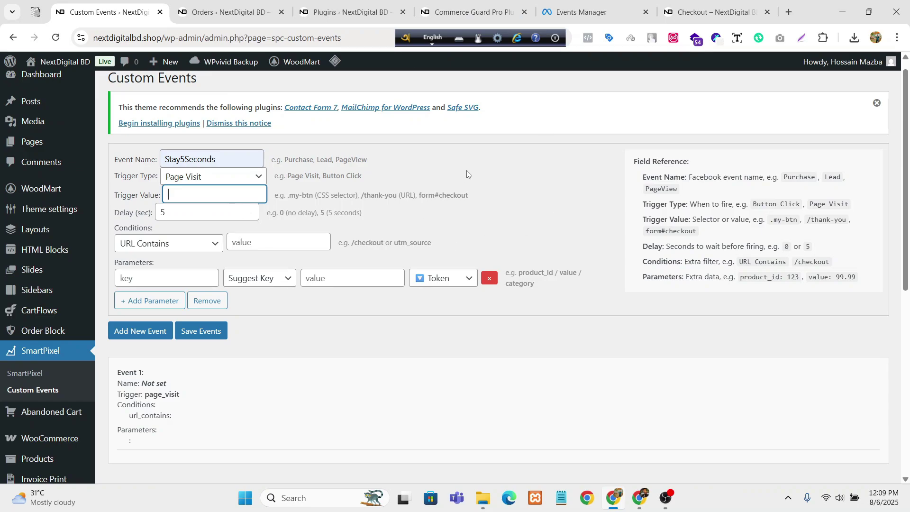
Step: Save the Stay5Seconds custom event and dismiss the confirmation
click(480, 188)
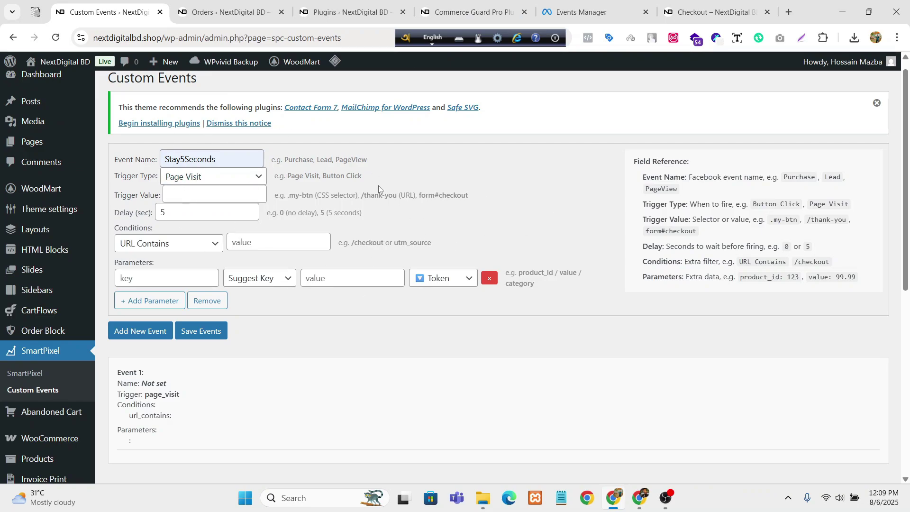
scroll(414, 225, down, 1)
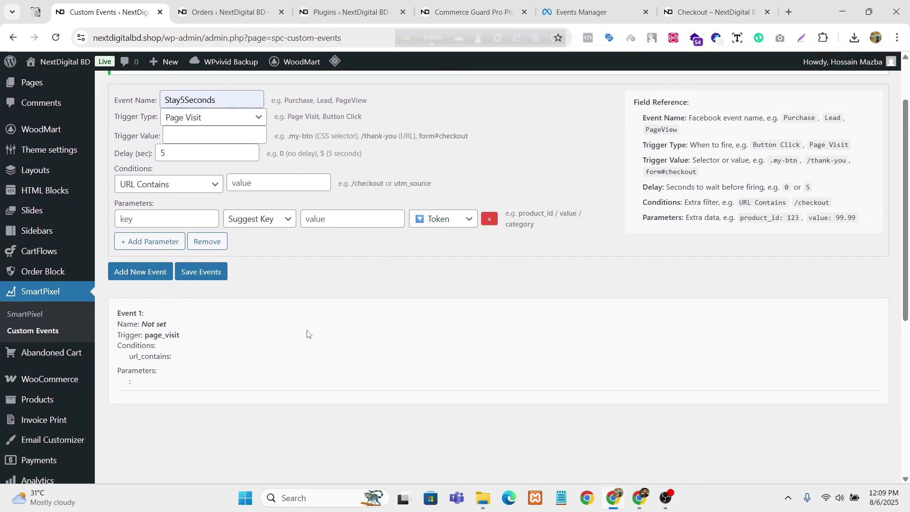
click(206, 279)
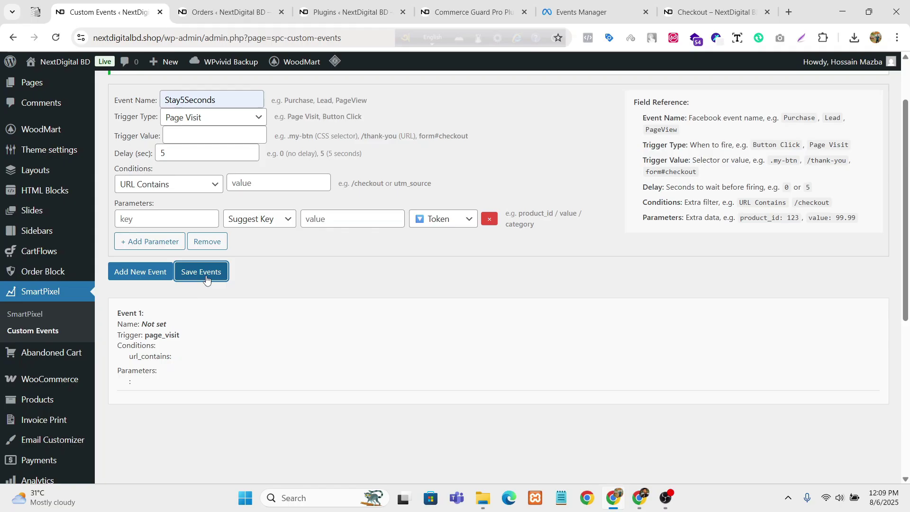
scroll(245, 226, up, 1)
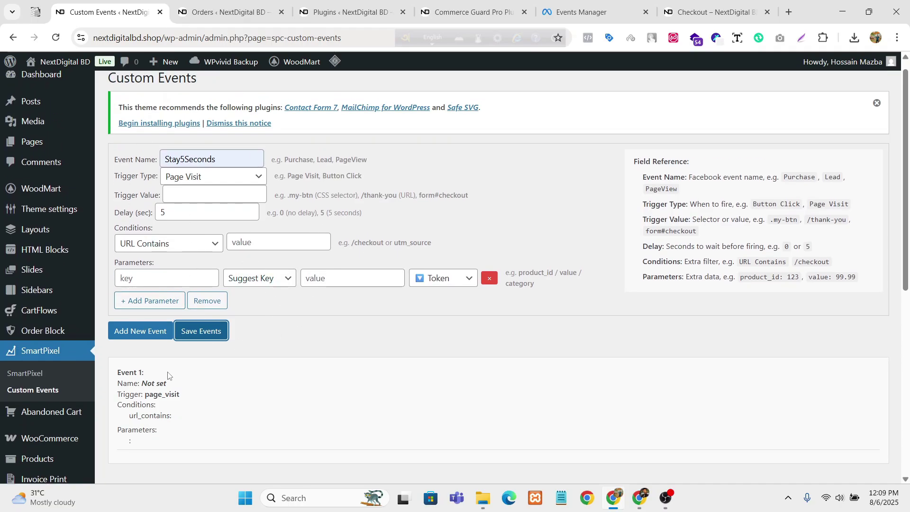
click(201, 331)
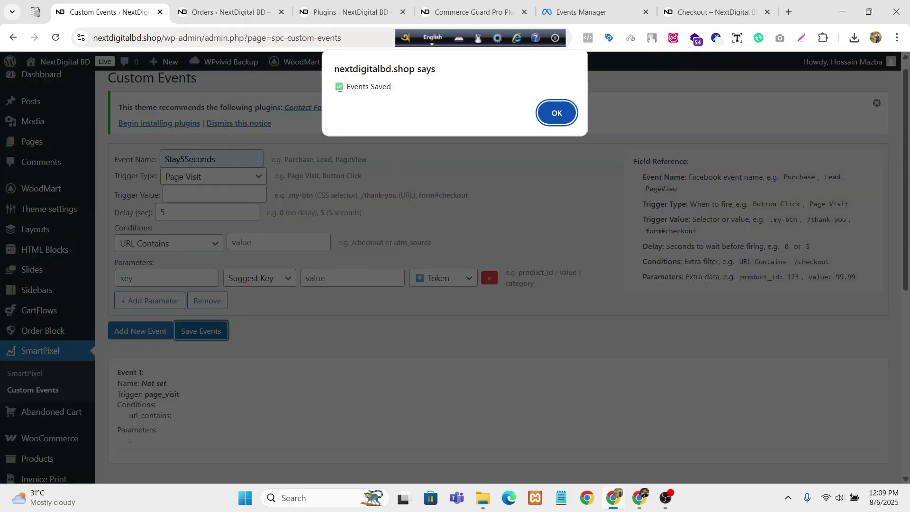
drag(335, 84, 424, 86)
click(395, 101)
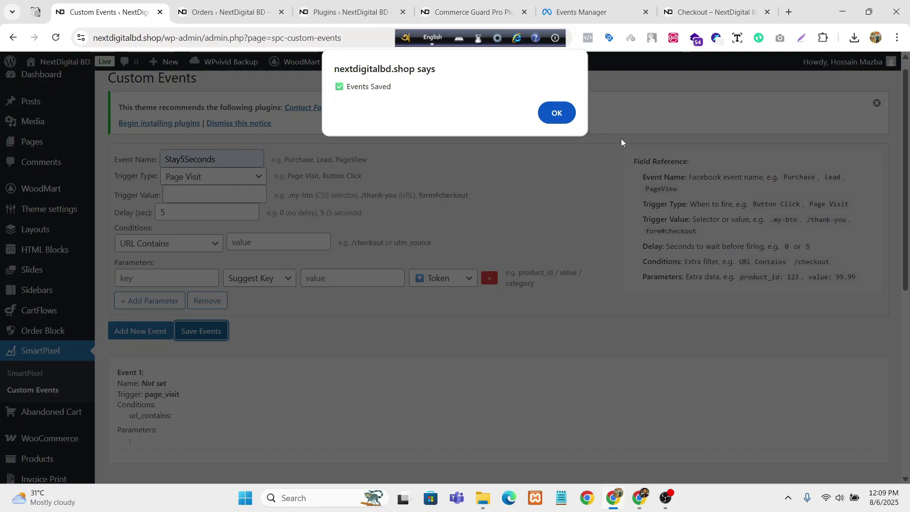
click(555, 113)
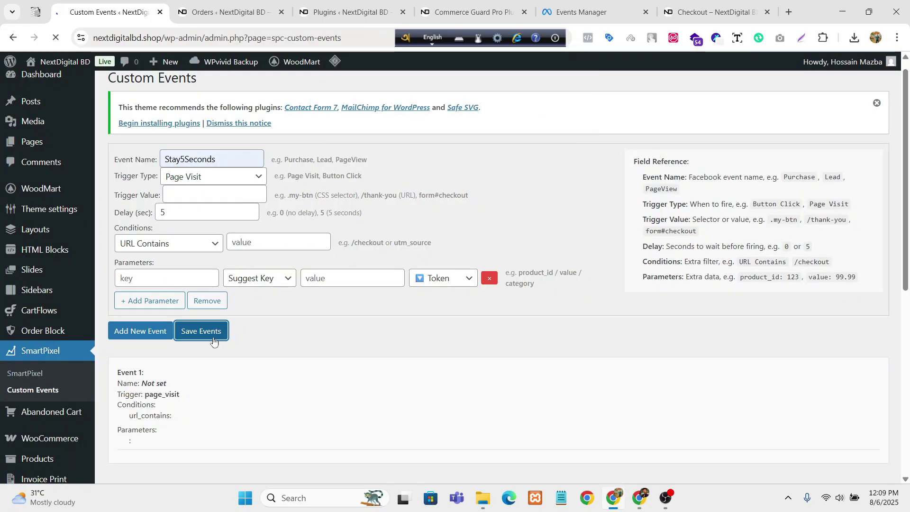
Step: Examine the saved Event 1 summary, including its name, trigger, conditions and parameters
scroll(284, 236, down, 3)
drag(124, 253, 163, 295)
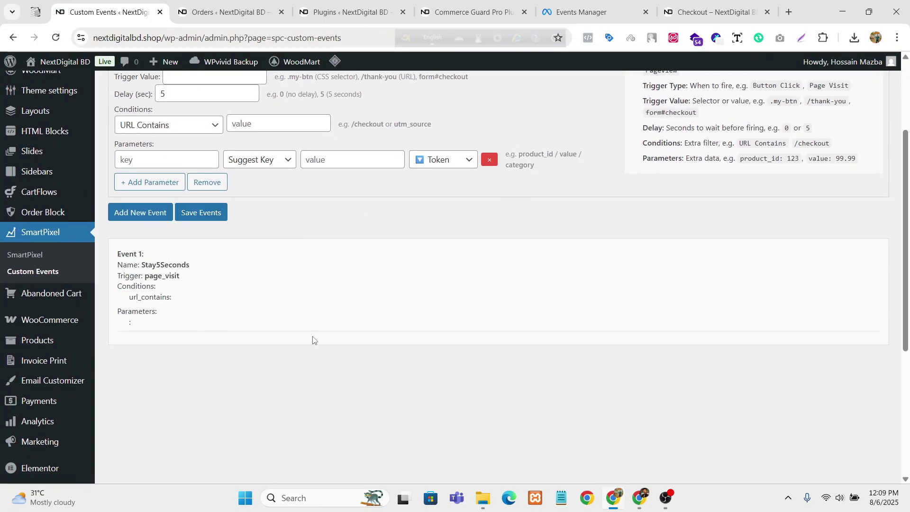
drag(114, 262, 186, 301)
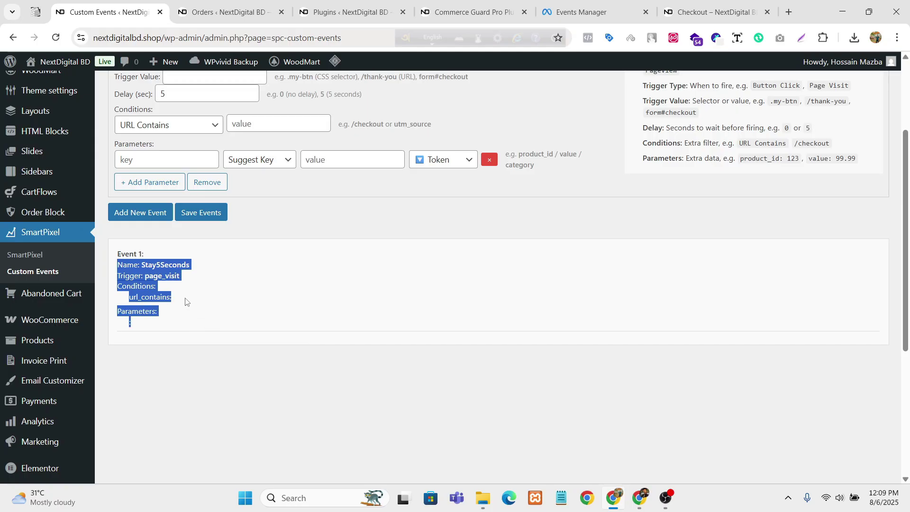
click(196, 307)
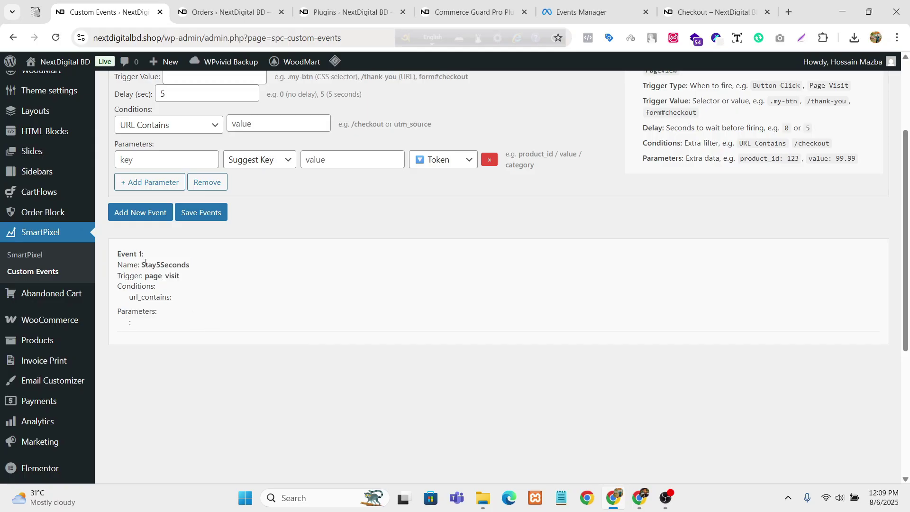
drag(145, 263, 117, 254)
click(194, 267)
scroll(306, 357, up, 1)
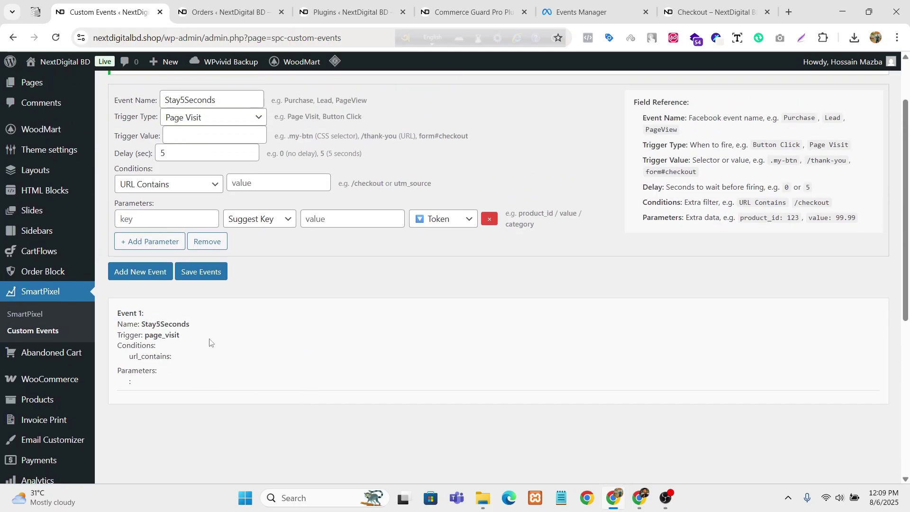
drag(142, 321, 117, 310)
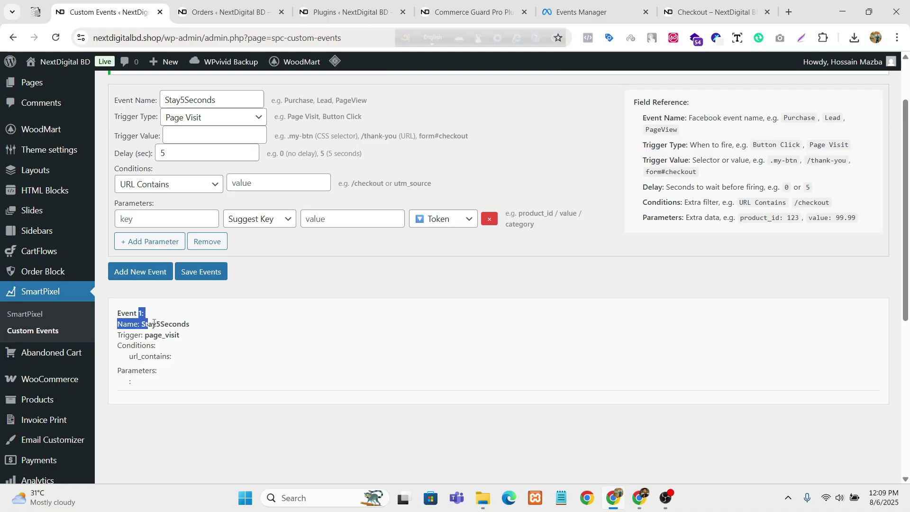
click(338, 387)
Step: Load the nextdigitalbd.shop home page in the browser tab that holds the completed order
scroll(601, 296, up, 2)
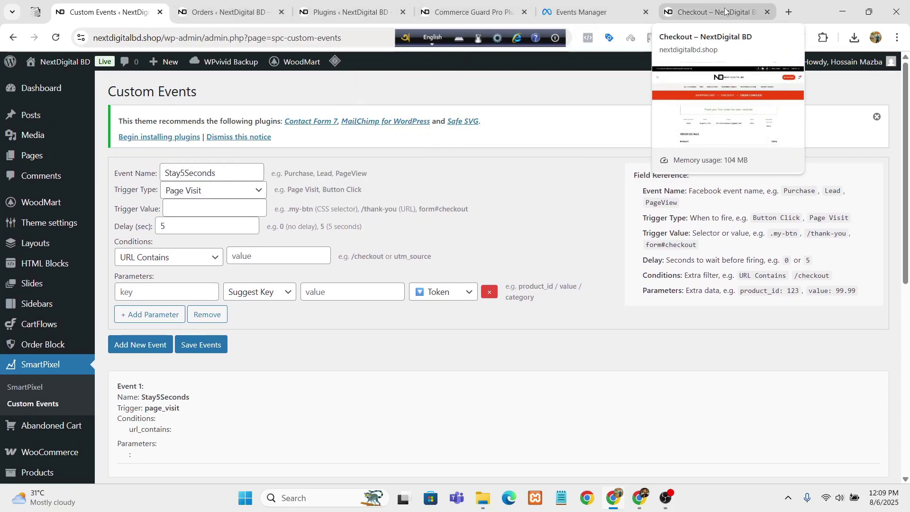
click(711, 12)
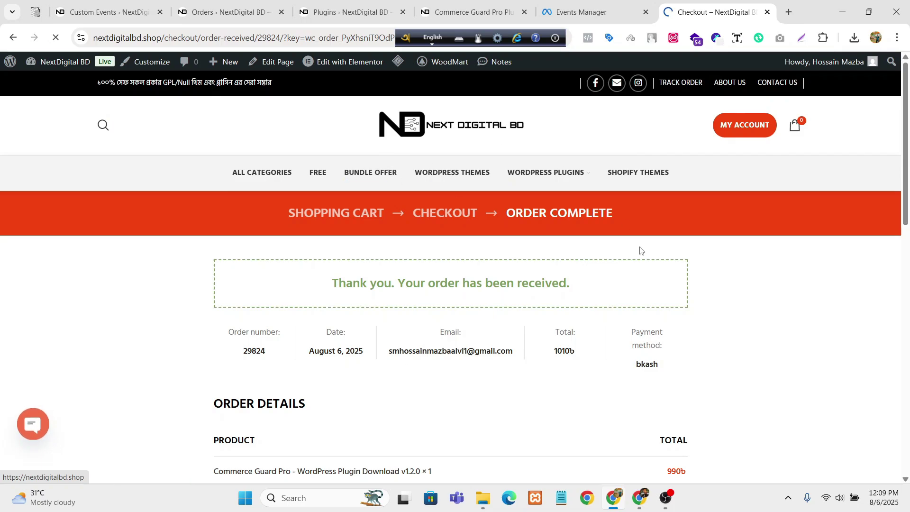
key(F5)
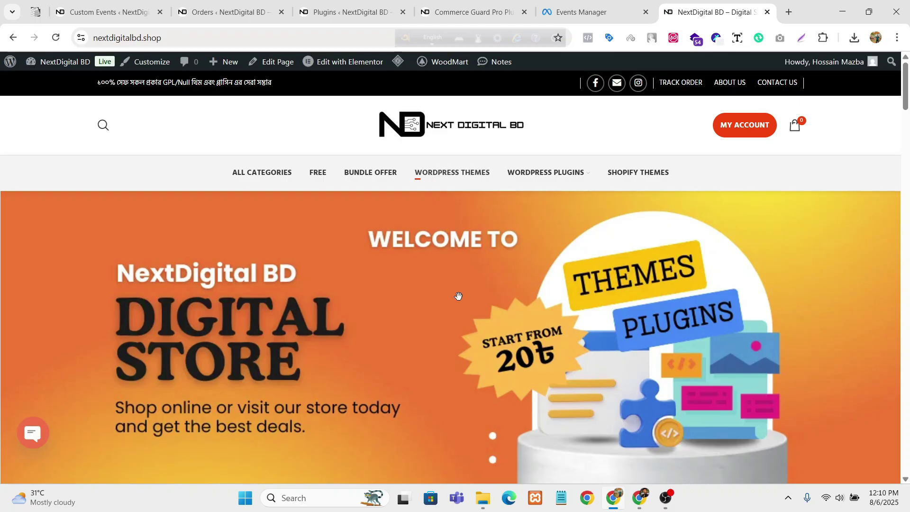
scroll(525, 256, down, 3)
scroll(525, 256, up, 3)
Step: Inspect the home page and show only the info messages in the browser console
right_click(612, 123)
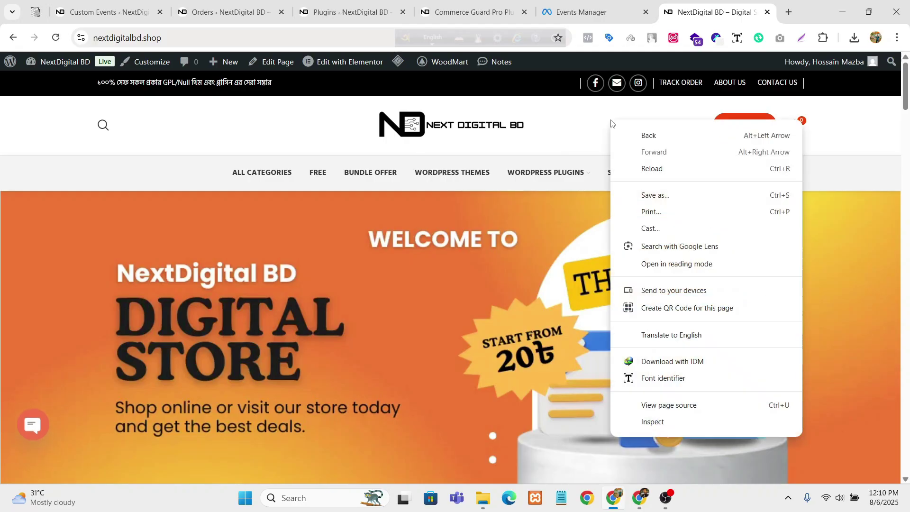
click(658, 423)
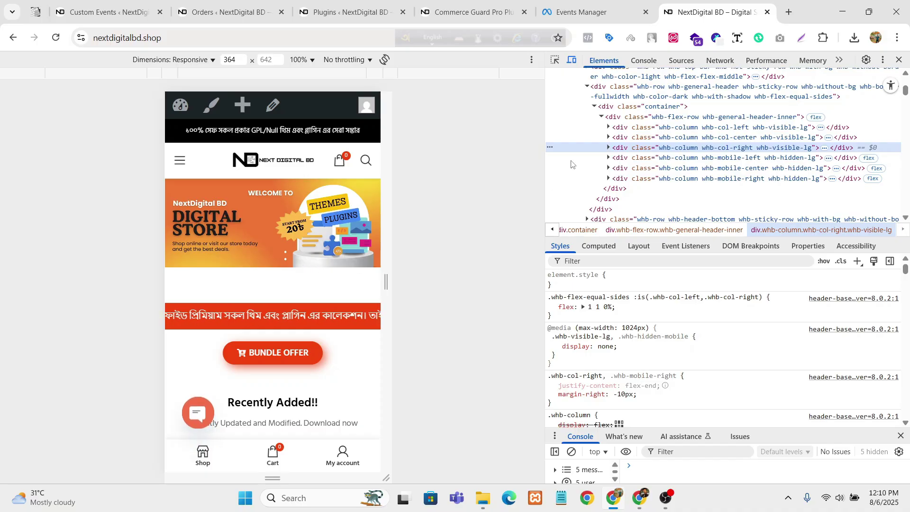
click(643, 60)
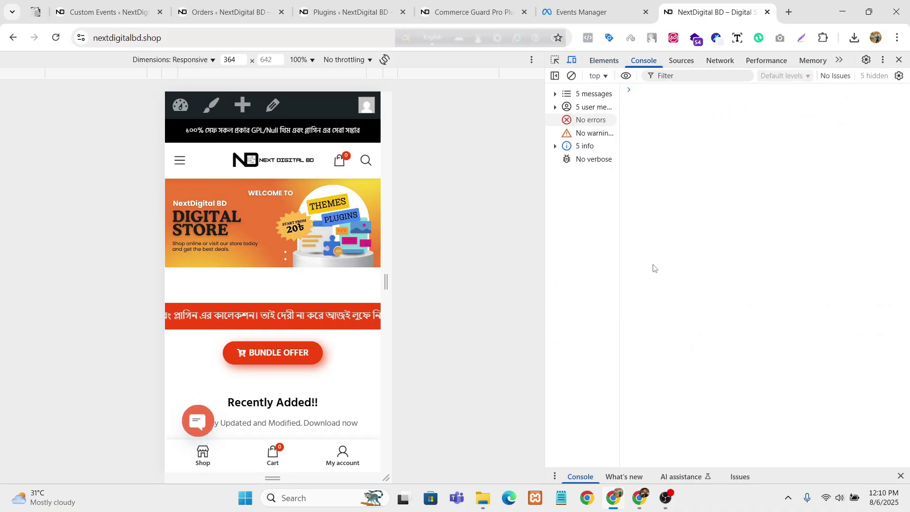
click(590, 147)
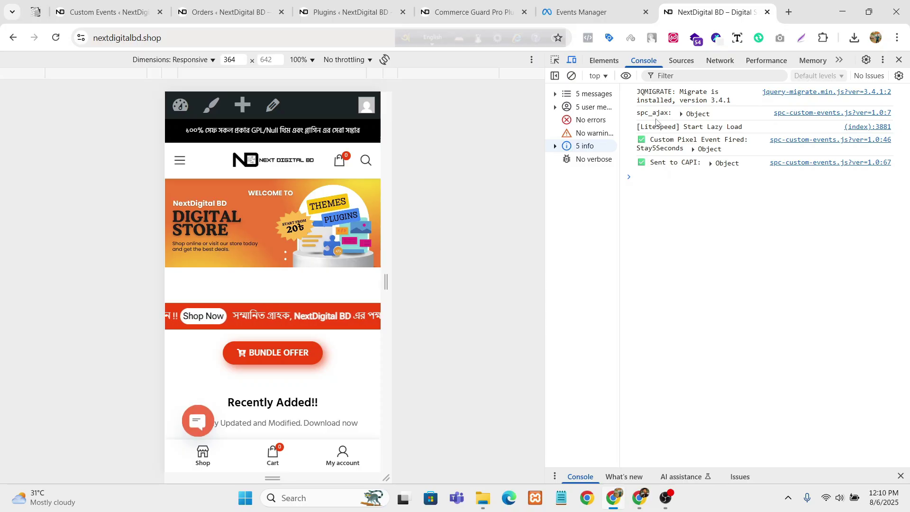
Step: Examine the console entries for the Stay5Seconds pixel event and the CAPI submission, expanding the object under each
drag(650, 142, 736, 150)
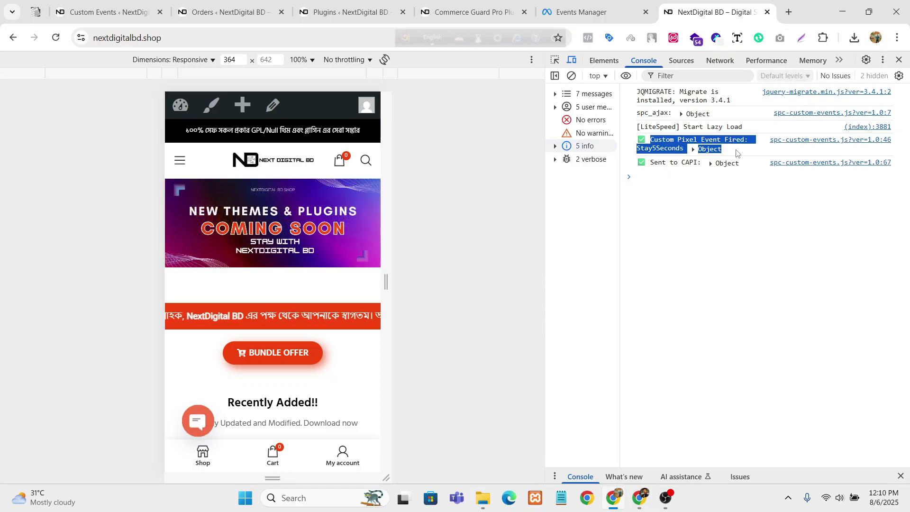
click(736, 150)
click(694, 149)
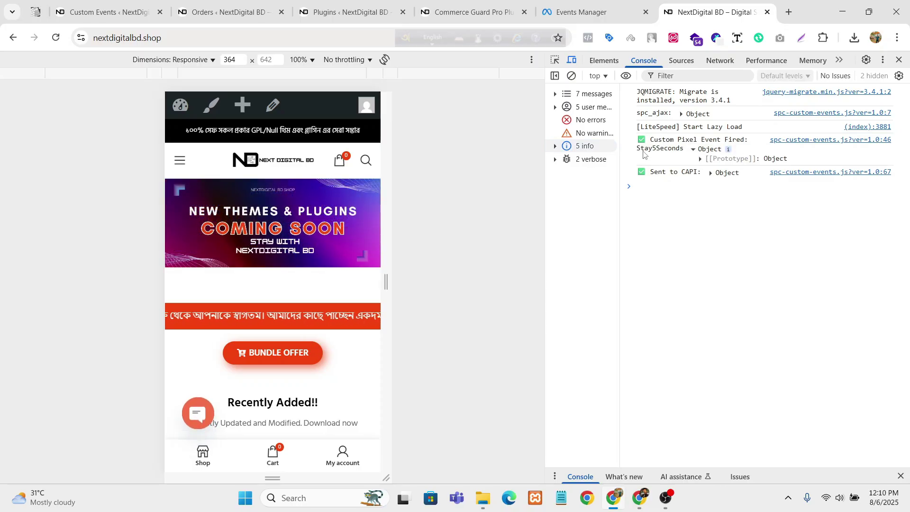
drag(638, 150, 688, 151)
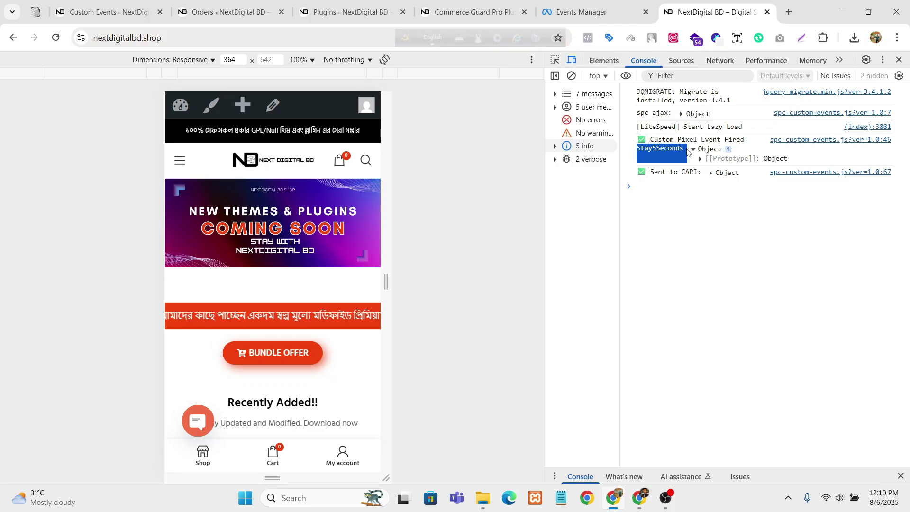
click(688, 193)
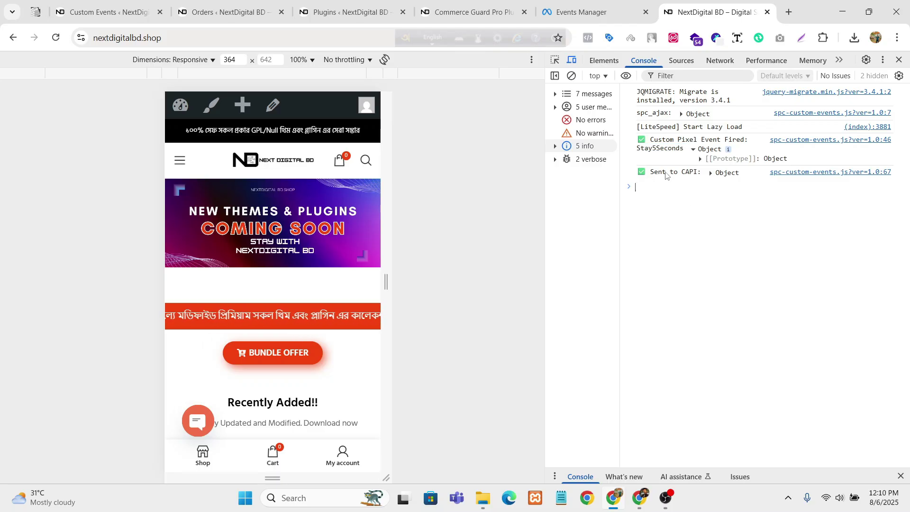
click(710, 173)
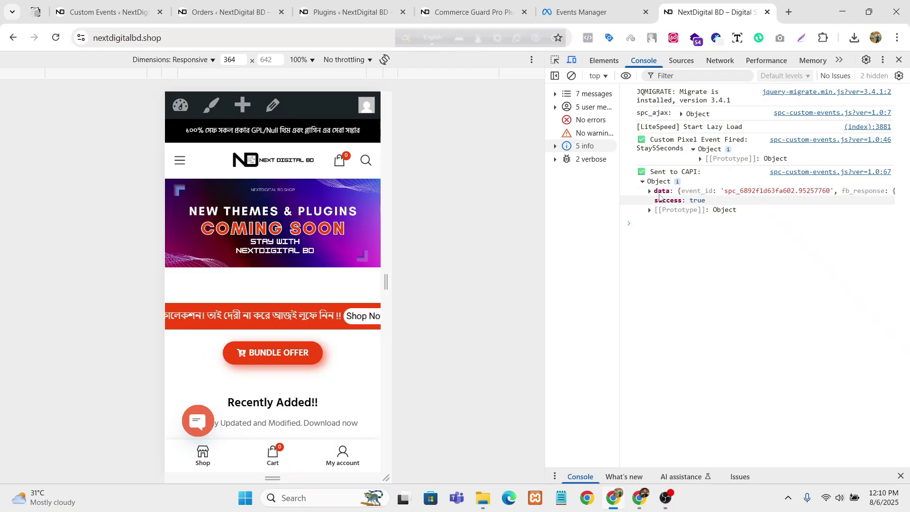
Step: Expand the data and prototype entries of the CAPI response object in the console and inspect them
click(650, 191)
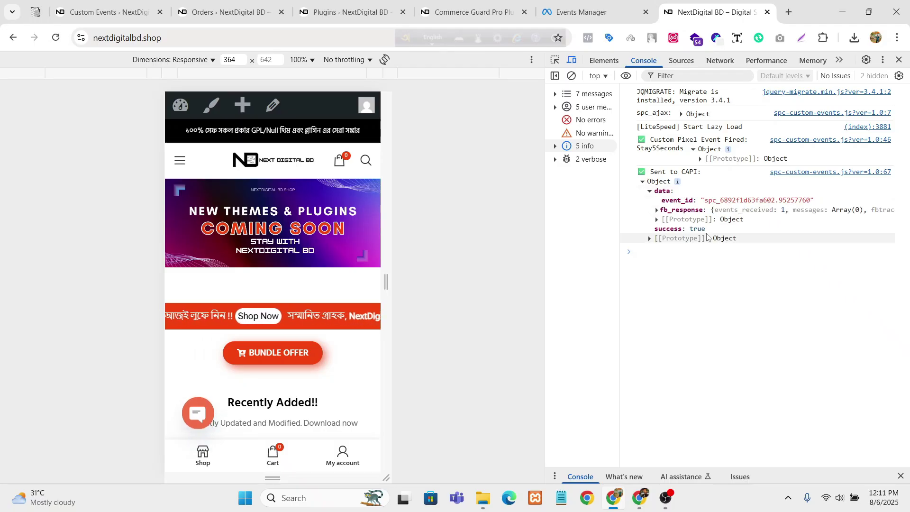
drag(730, 210, 855, 239)
click(856, 239)
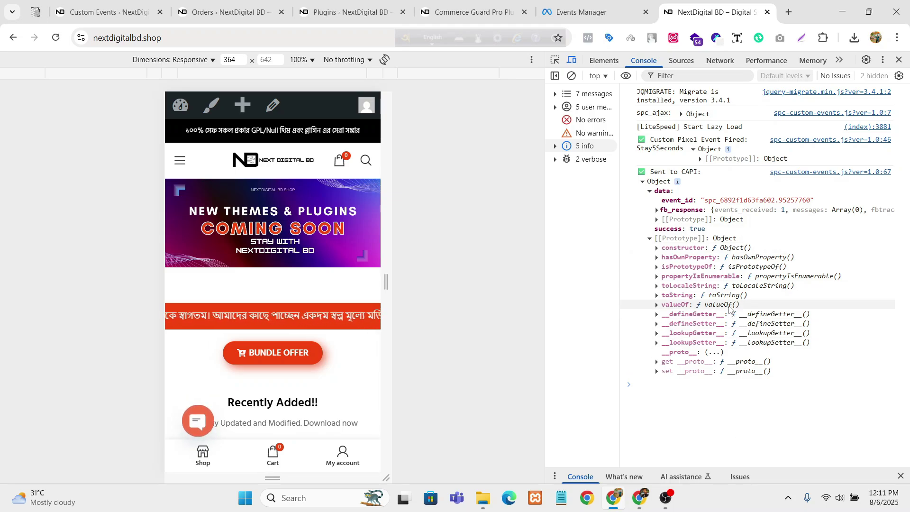
Step: Switch to Events Manager and look for Stay5Seconds among the events in the NextDigital BD dataset overview
click(587, 12)
scroll(555, 295, up, 1)
scroll(502, 334, down, 2)
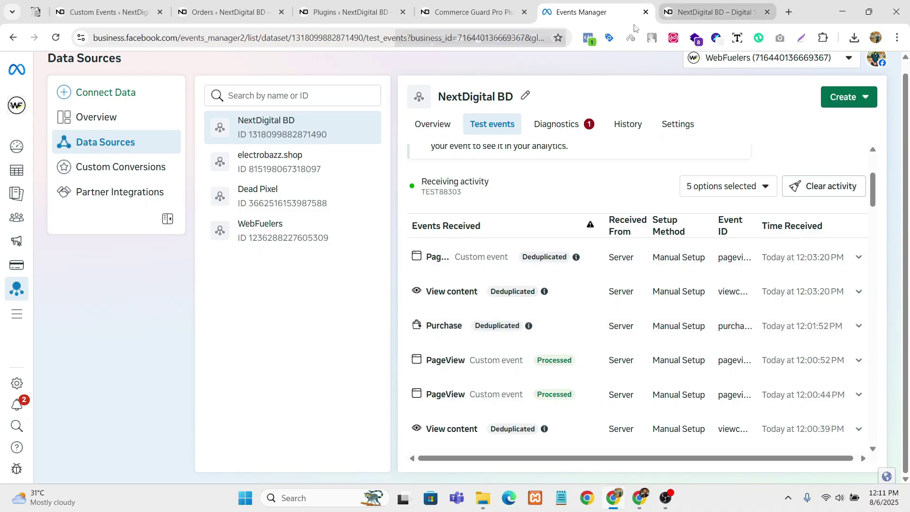
click(426, 131)
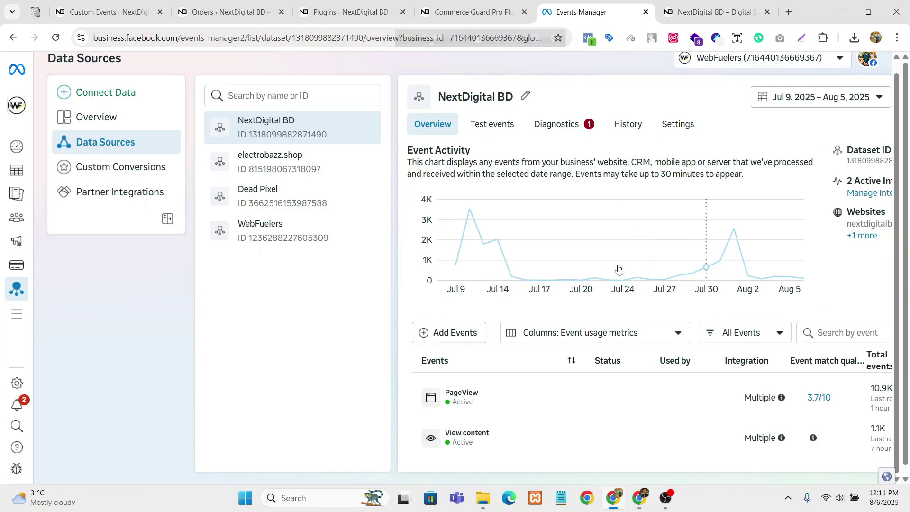
scroll(618, 269, down, 8)
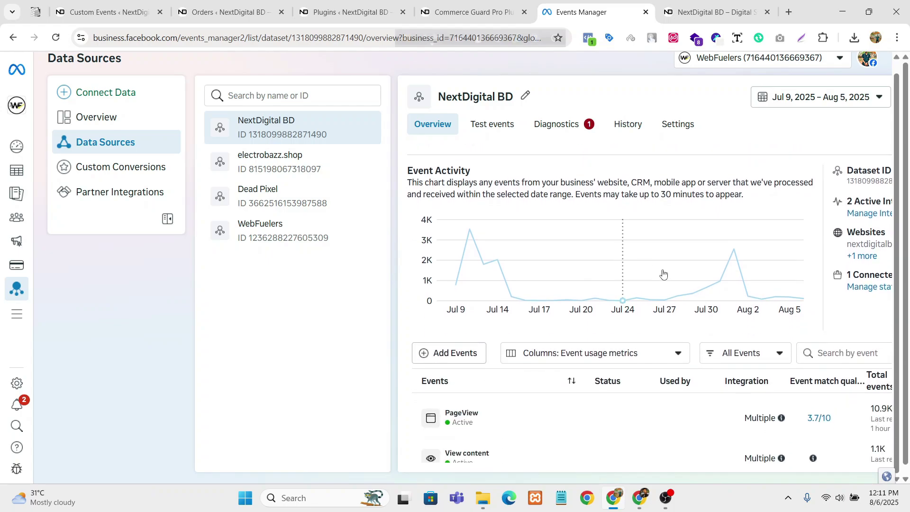
scroll(527, 341, down, 3)
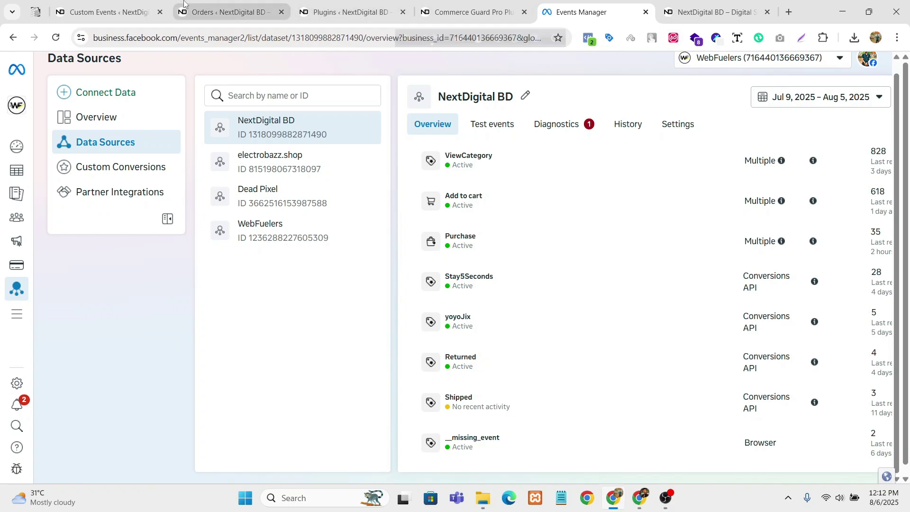
Step: Return to the Custom Events page and review the Stay5Seconds configuration and its Event 1 summary
click(223, 12)
click(133, 17)
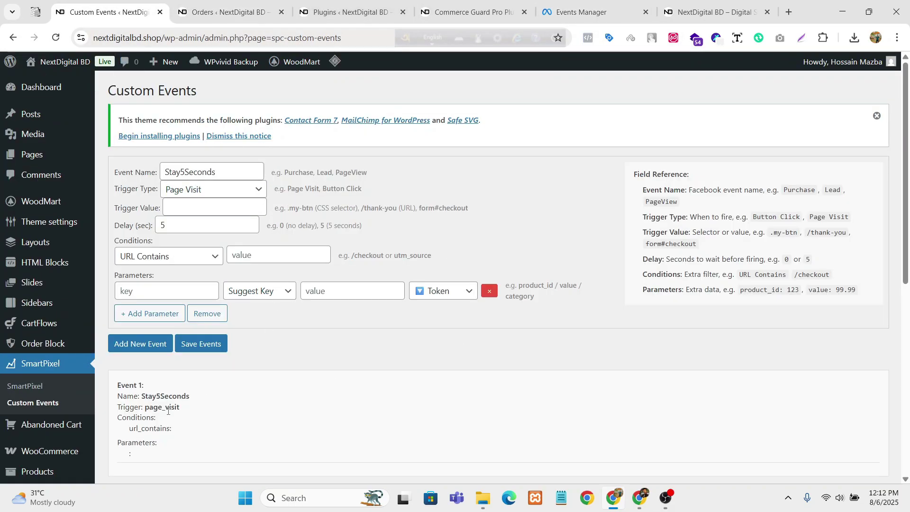
scroll(180, 313, down, 1)
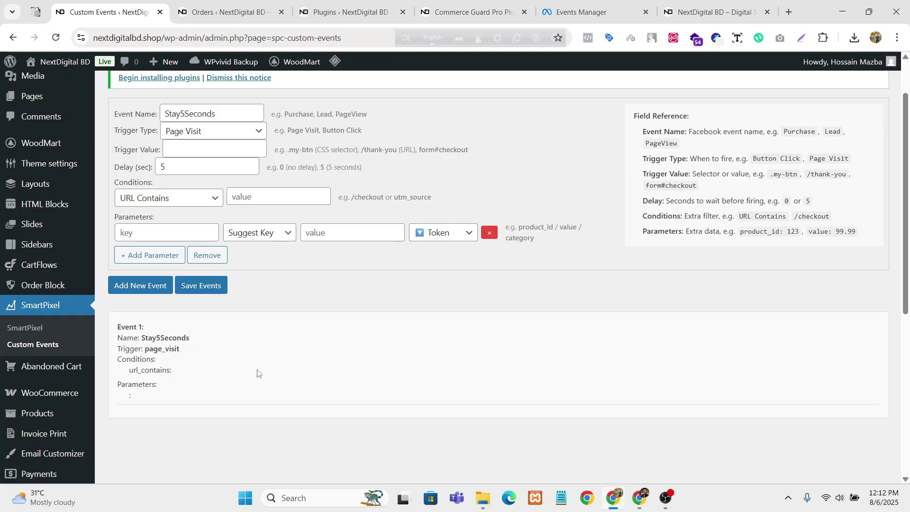
scroll(89, 297, down, 3)
scroll(321, 342, up, 2)
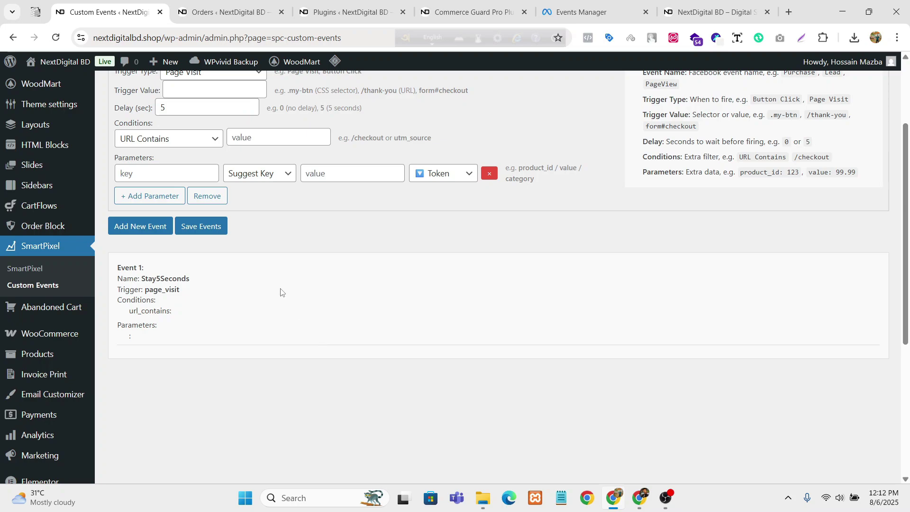
scroll(203, 290, down, 1)
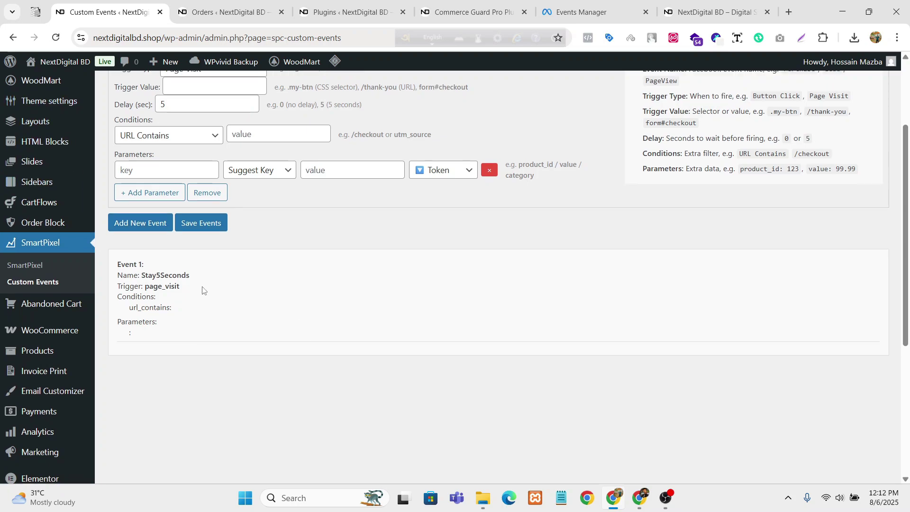
Step: Open WooCommerce's Image Column Settings page in a new browser tab and switch to it
scroll(203, 290, down, 3)
mouse_move(18, 217)
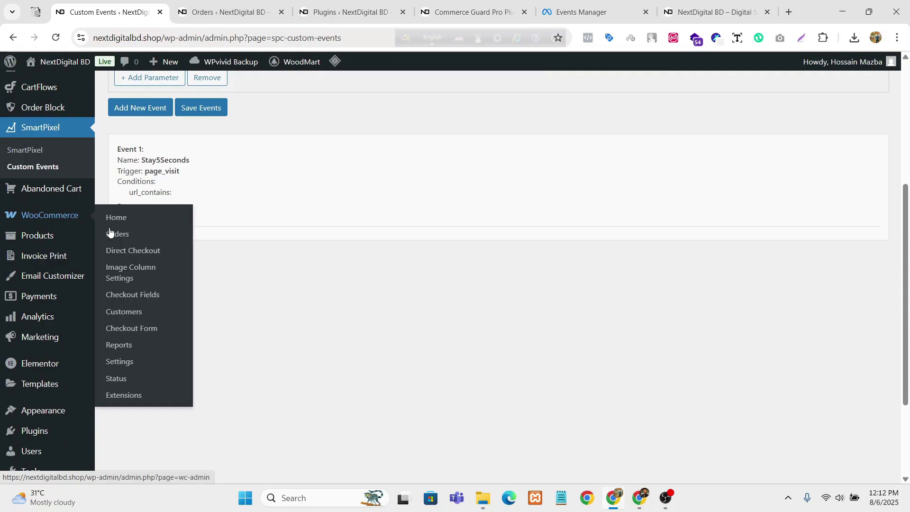
middle_click(142, 277)
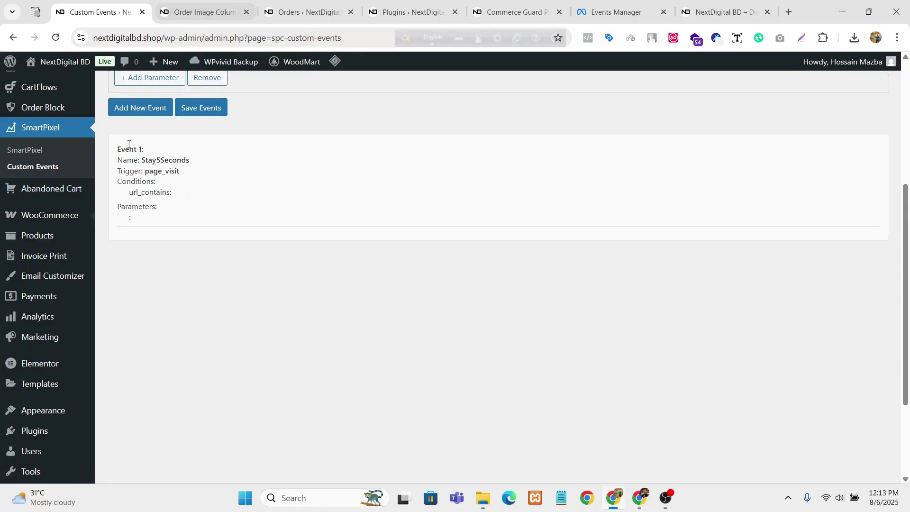
click(200, 13)
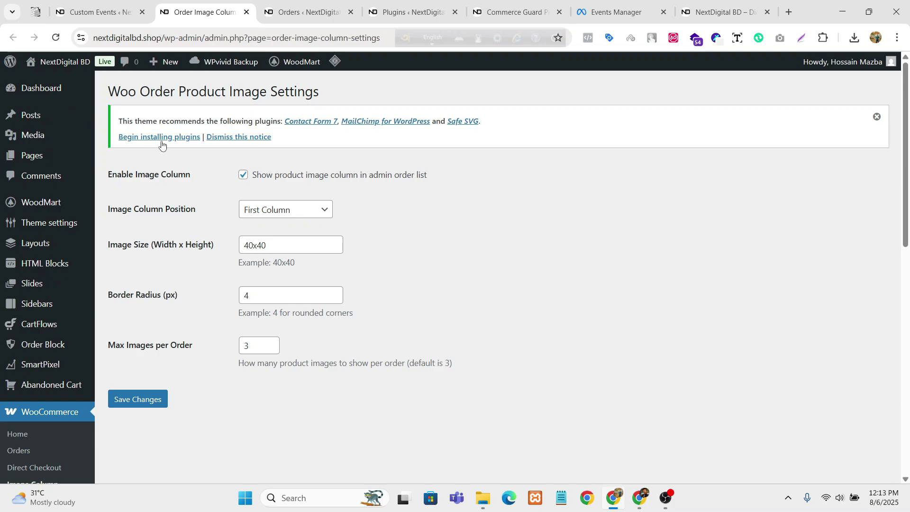
Step: Examine the Woo Order Product Image Settings, including the Enable Image Column option and the available Image Column Position choices
drag(106, 94, 314, 97)
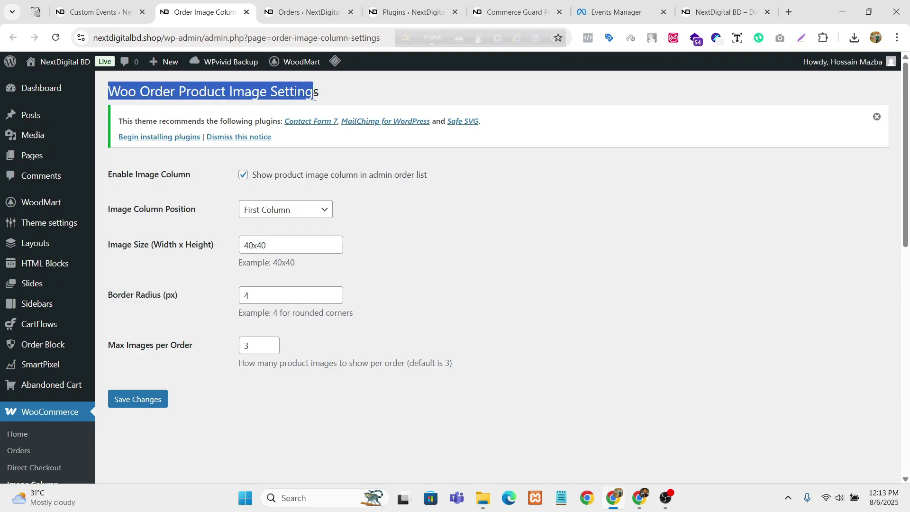
click(408, 96)
scroll(526, 243, down, 1)
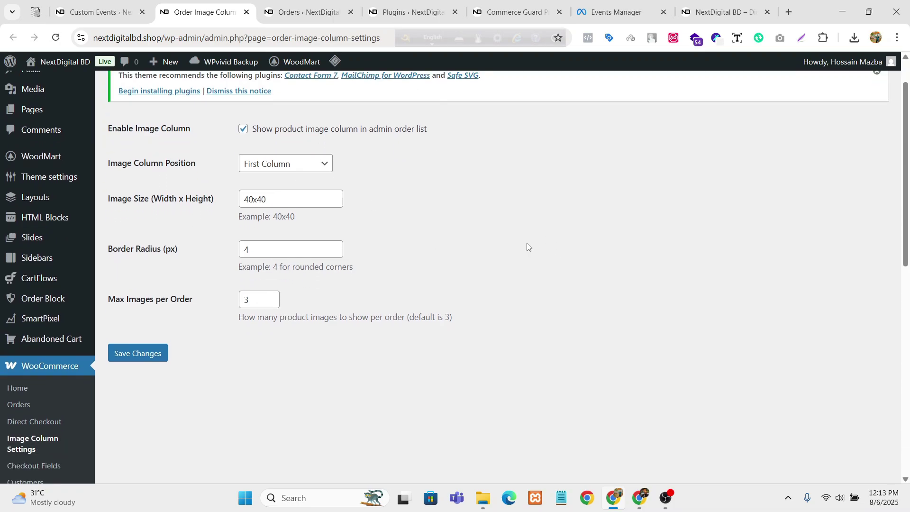
scroll(527, 242, up, 1)
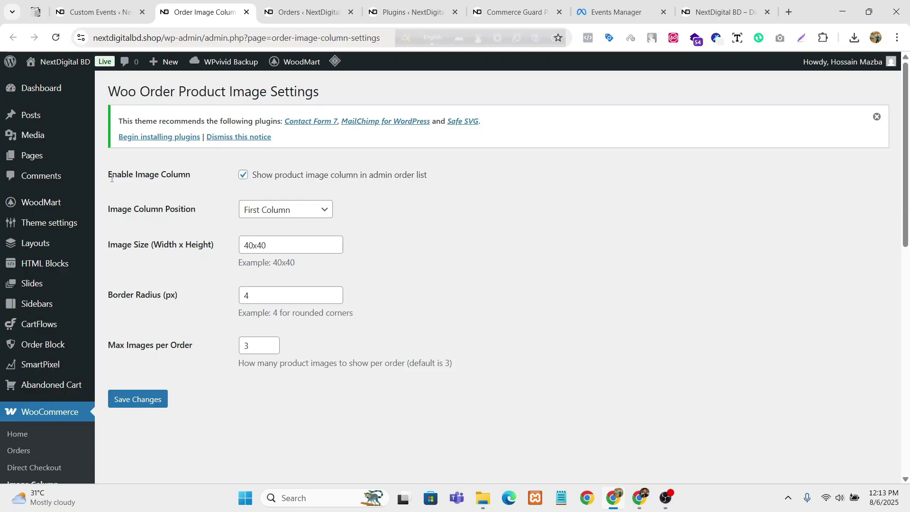
click(243, 176)
drag(108, 208, 203, 239)
click(297, 211)
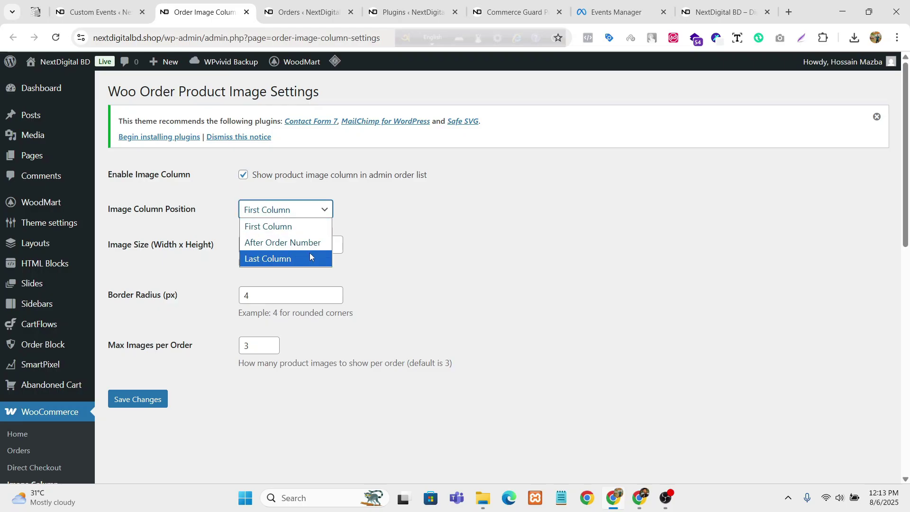
click(436, 251)
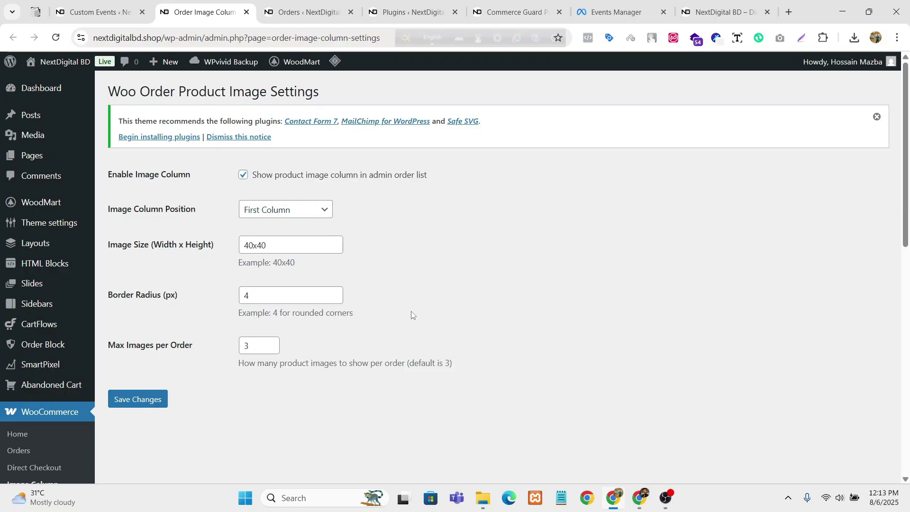
scroll(410, 317, down, 1)
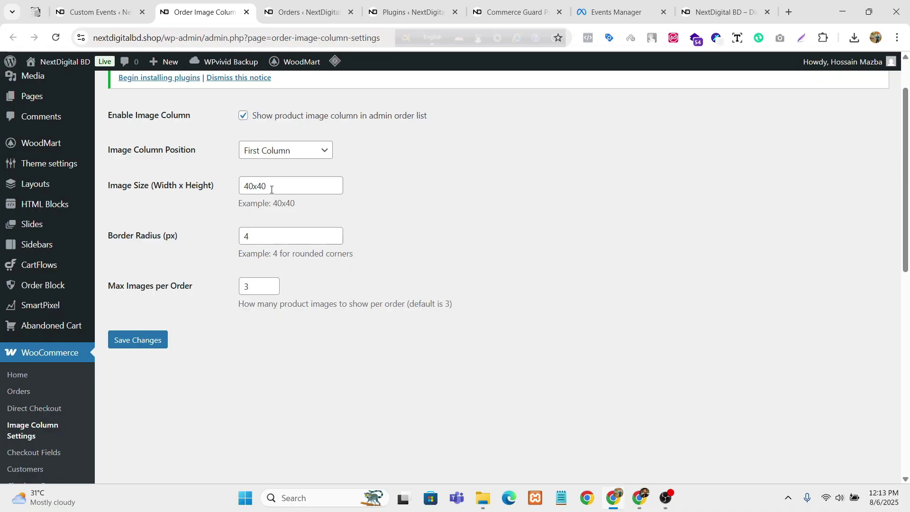
Step: Compare the Image Size setting with the product thumbnails in the Orders list
click(296, 12)
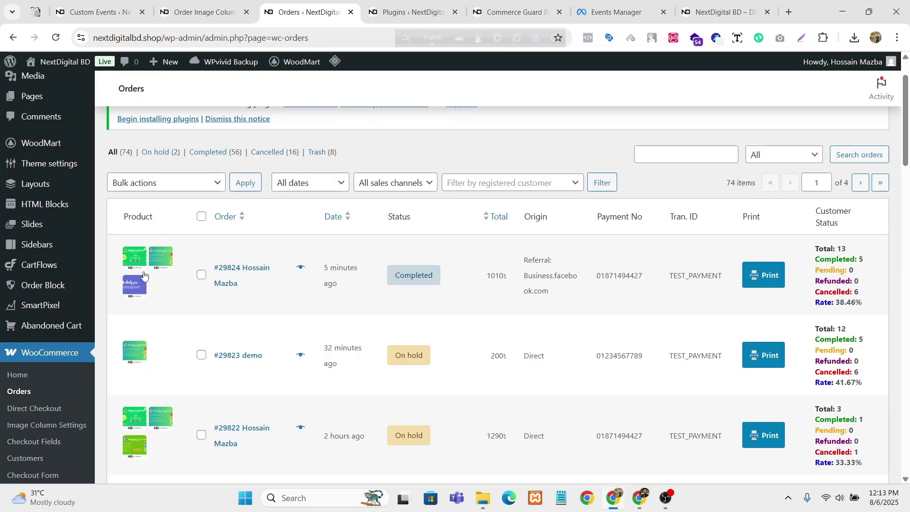
key(ctrl+shift+Tab)
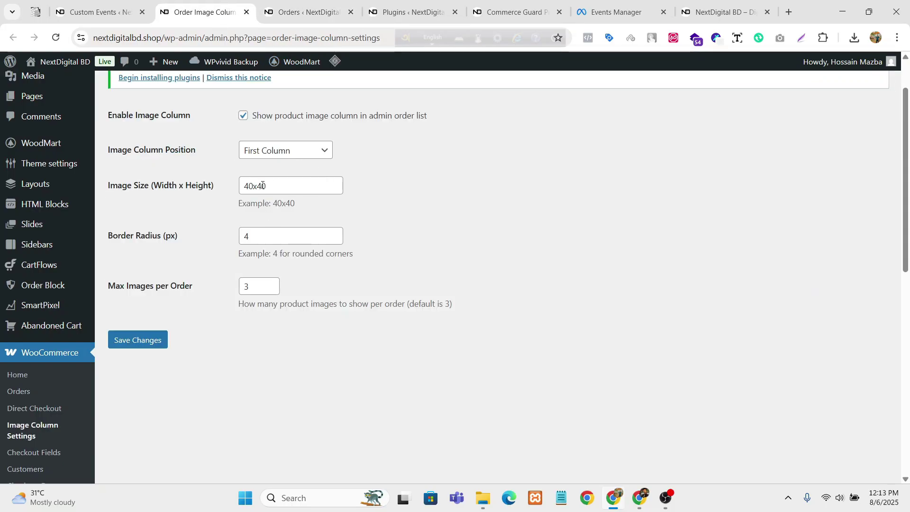
drag(278, 204, 334, 207)
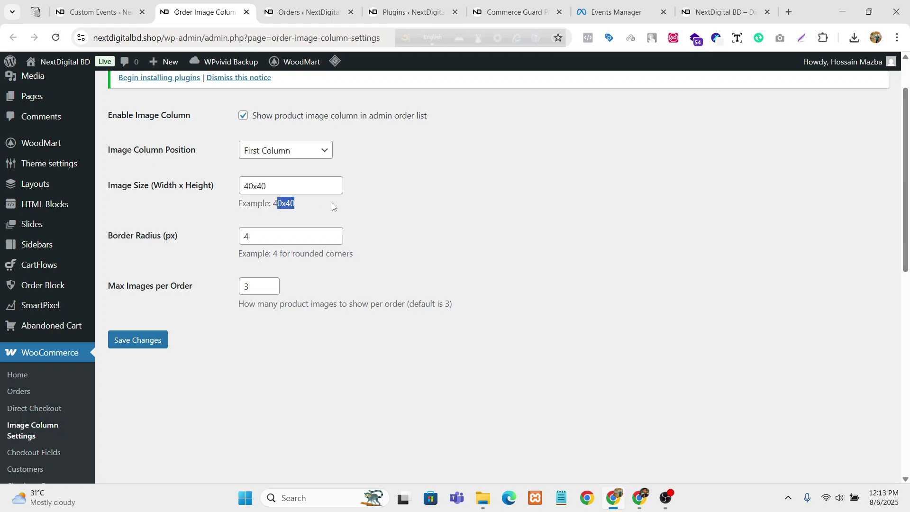
click(335, 207)
click(300, 218)
click(317, 14)
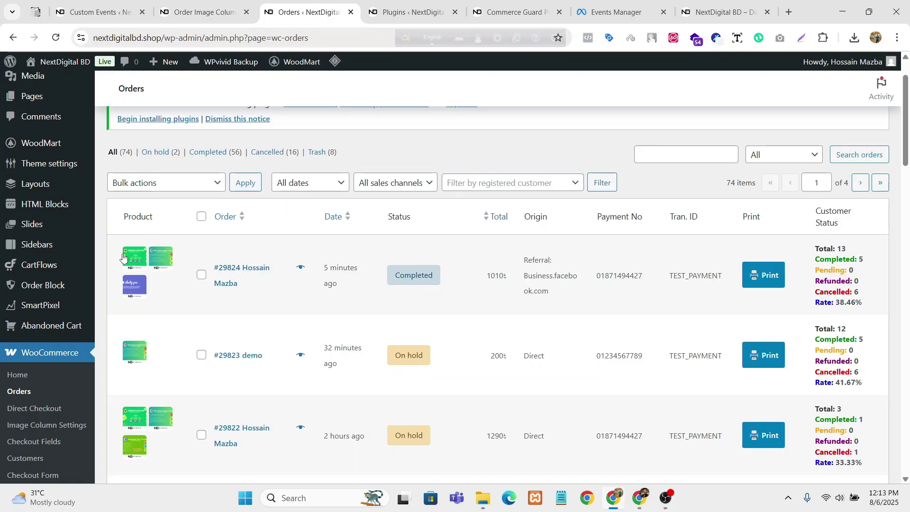
Step: Compare the Max Images per Order setting with the number of product thumbnails per order in the Orders list
click(203, 12)
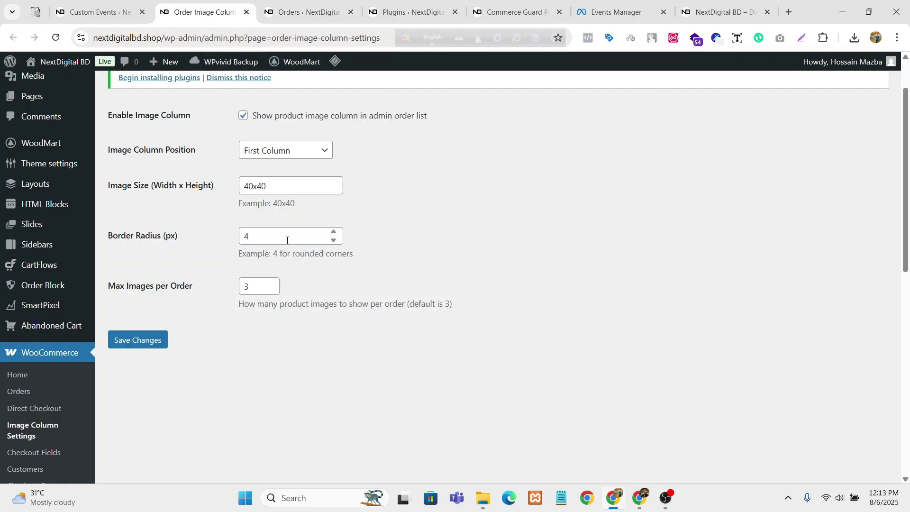
drag(108, 286, 137, 286)
drag(177, 286, 206, 291)
click(205, 290)
click(285, 21)
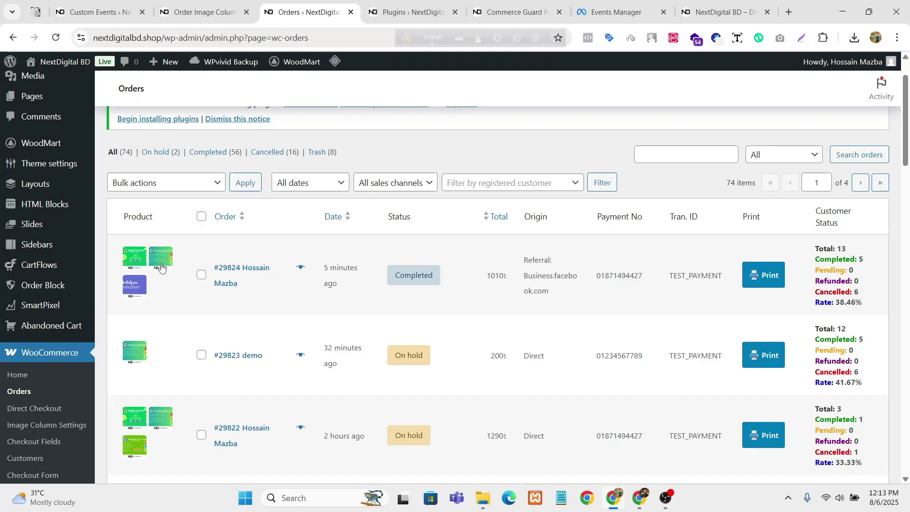
Step: Return to the image column settings and inspect the Max Images per Order value and its description
click(205, 13)
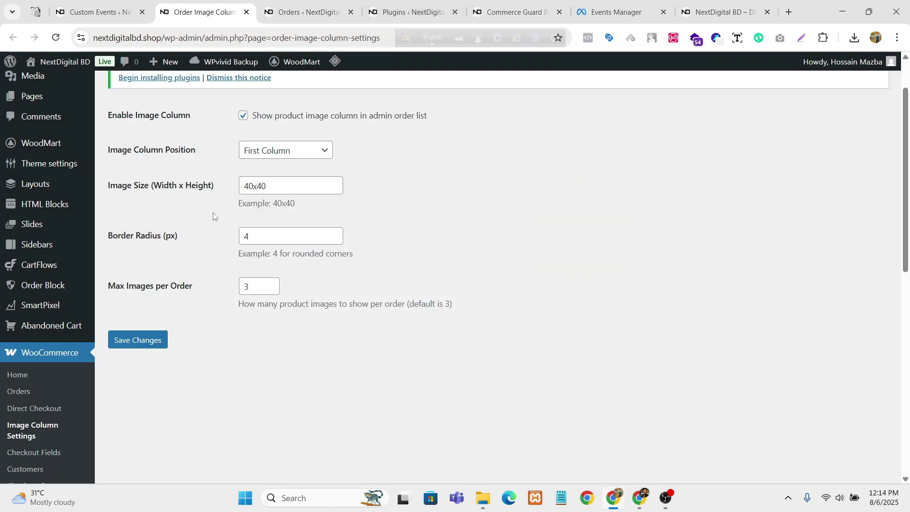
drag(145, 285, 224, 285)
click(287, 286)
double_click(250, 288)
click(323, 316)
scroll(322, 311, down, 2)
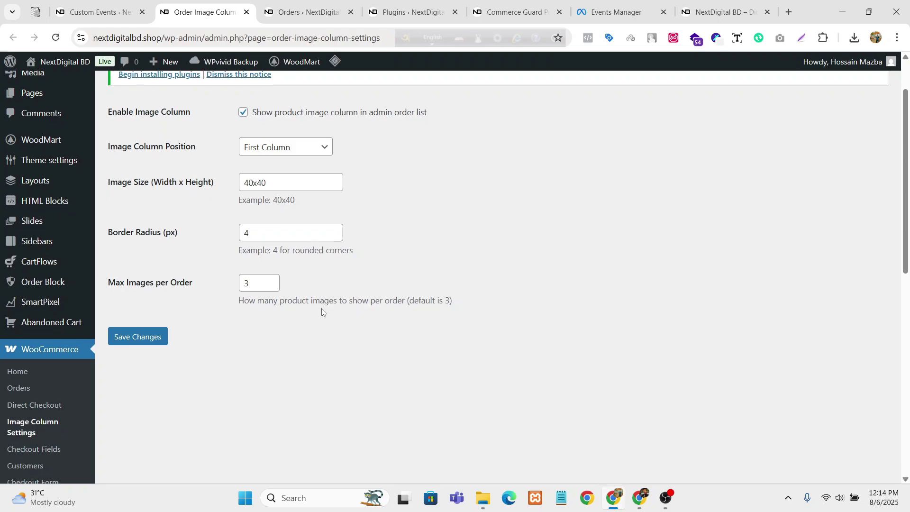
scroll(325, 314, up, 4)
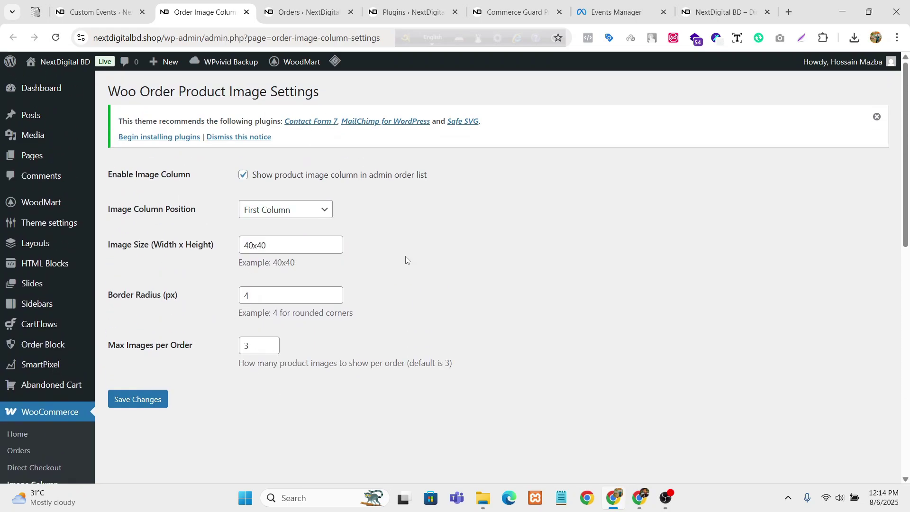
Step: Open the Abandoned Cart Dashboard in the browser tab that holds the Custom Events page
click(95, 12)
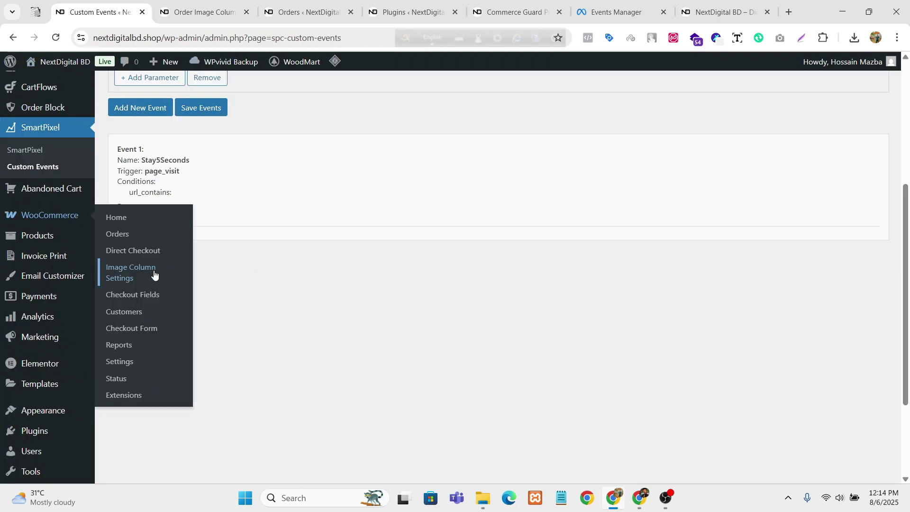
click(54, 189)
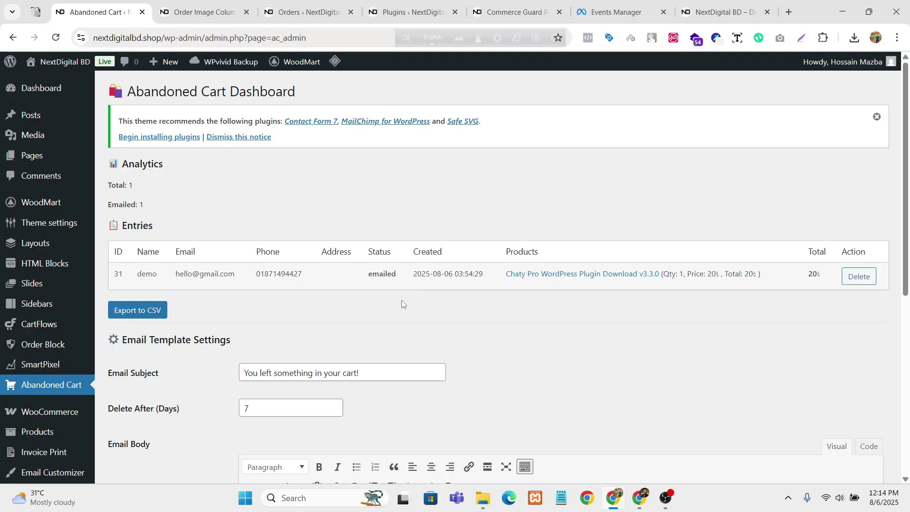
scroll(393, 296, down, 1)
scroll(237, 237, up, 1)
Step: Examine the Name, Email, Phone and Address columns of the abandoned cart entries
double_click(147, 252)
double_click(182, 252)
drag(260, 251, 271, 252)
drag(351, 253, 177, 252)
click(152, 253)
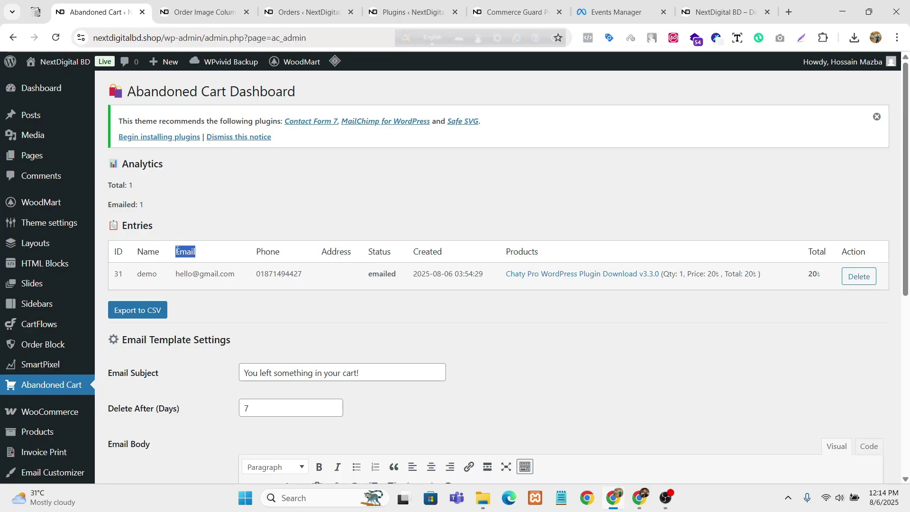
click(204, 252)
drag(330, 254, 357, 258)
click(351, 255)
drag(244, 276, 177, 274)
click(241, 259)
Step: Review the abandoned cart Email Template Settings, including the subject, the deletion period, the email body and its placeholders
scroll(473, 269, down, 5)
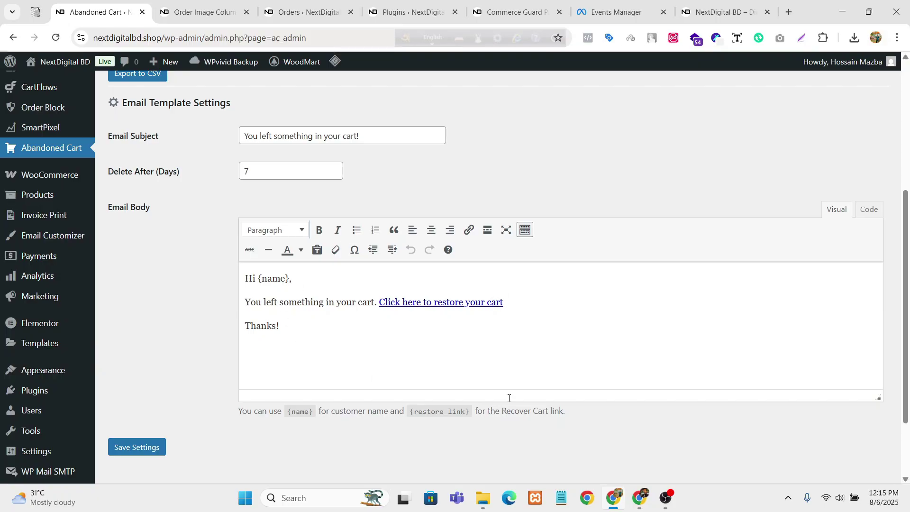
scroll(537, 299, up, 5)
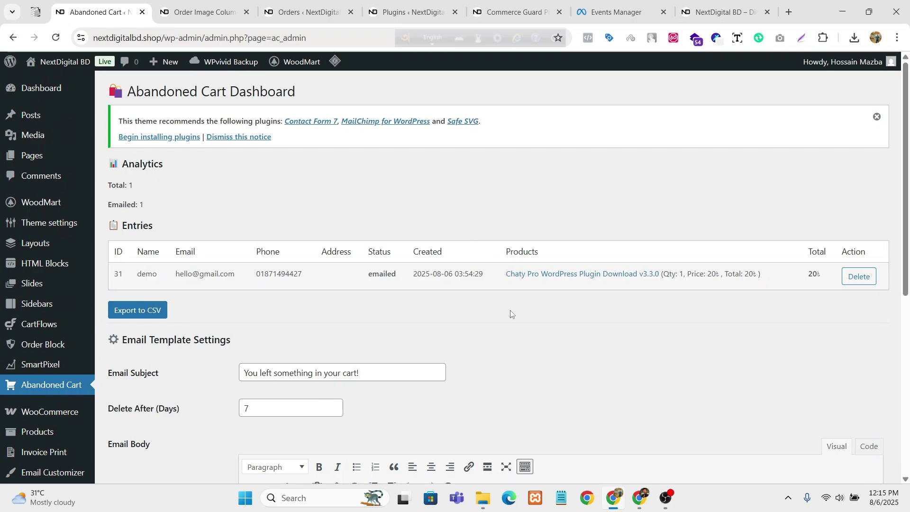
scroll(497, 294, down, 5)
scroll(535, 273, up, 3)
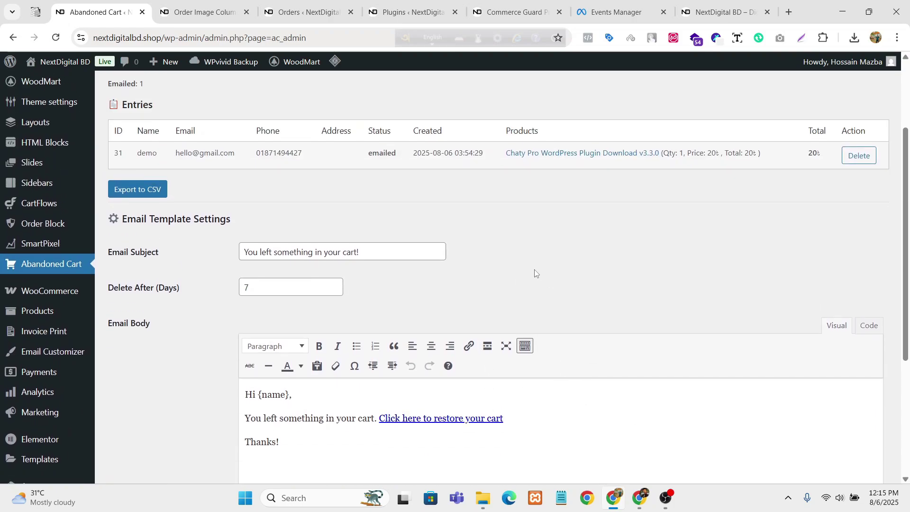
scroll(535, 272, up, 3)
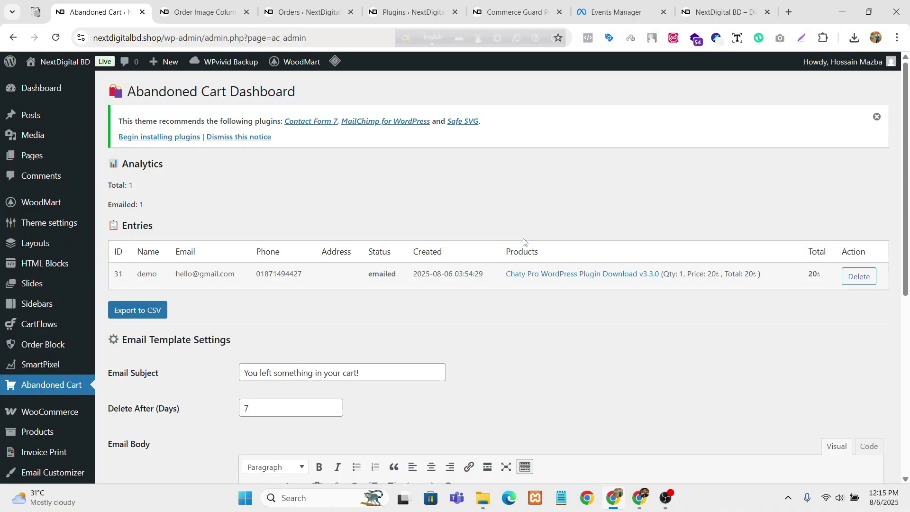
Step: Examine the Status, Products and Total values of the existing abandoned cart entry
scroll(172, 184, down, 1)
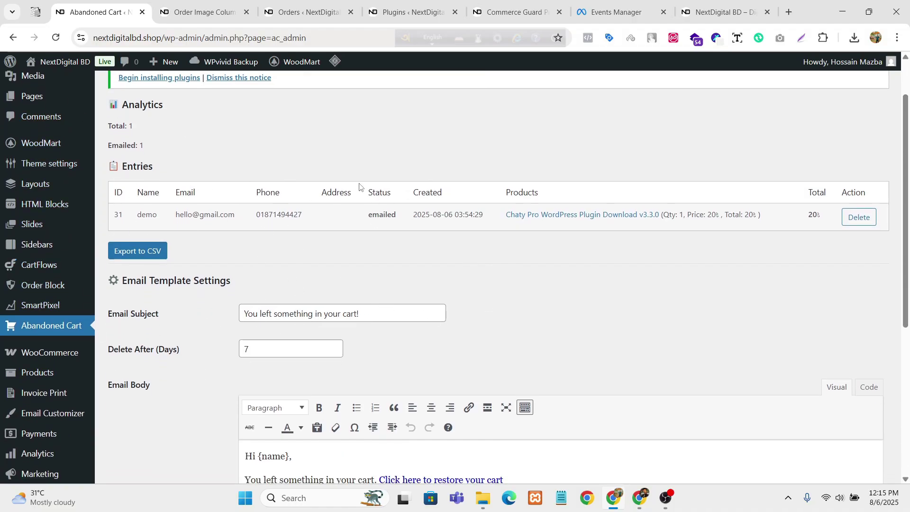
drag(368, 192, 376, 228)
click(377, 232)
scroll(476, 279, up, 1)
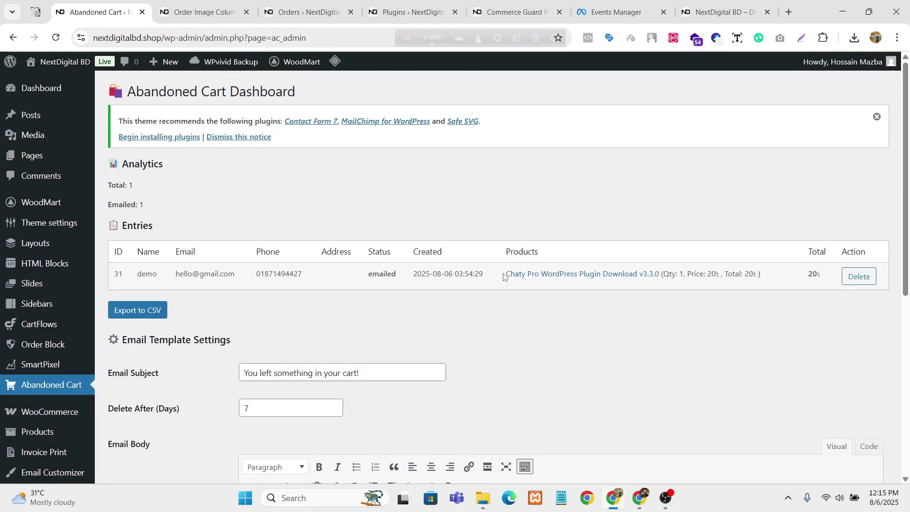
drag(504, 277, 701, 308)
click(700, 309)
drag(675, 274, 825, 290)
click(808, 267)
click(830, 308)
Step: Switch to the storefront browser window and add the JetElements 2.7.2.1 plugin to the cart
click(660, 498)
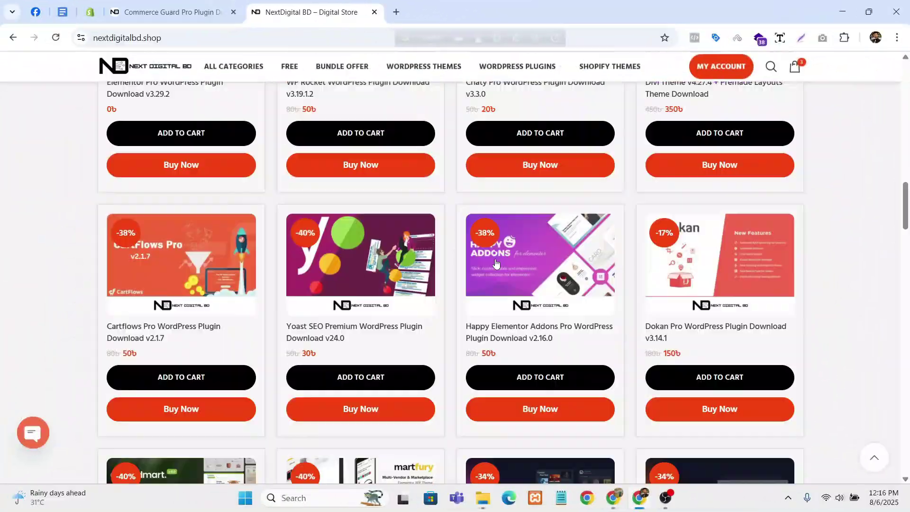
scroll(604, 423, down, 5)
click(543, 359)
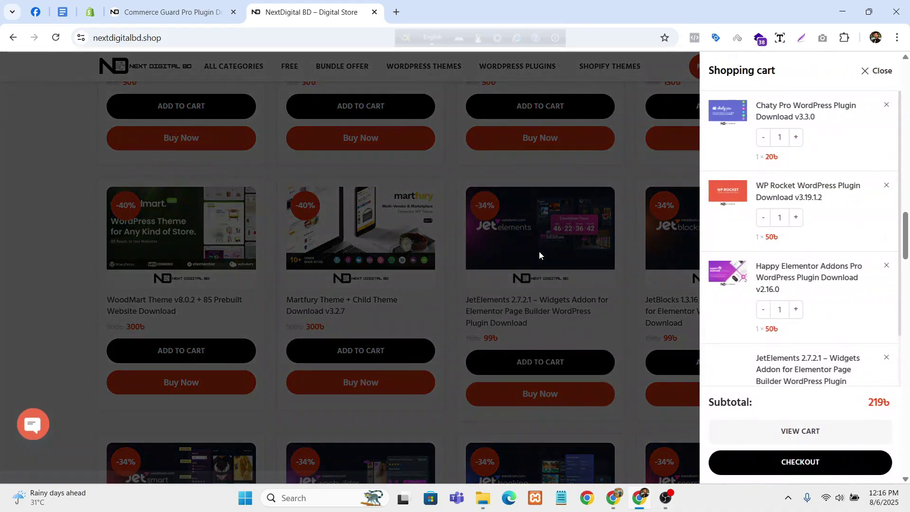
Step: Review the products in the shopping cart and proceed to checkout
scroll(788, 239, down, 1)
scroll(788, 240, up, 1)
scroll(788, 239, down, 1)
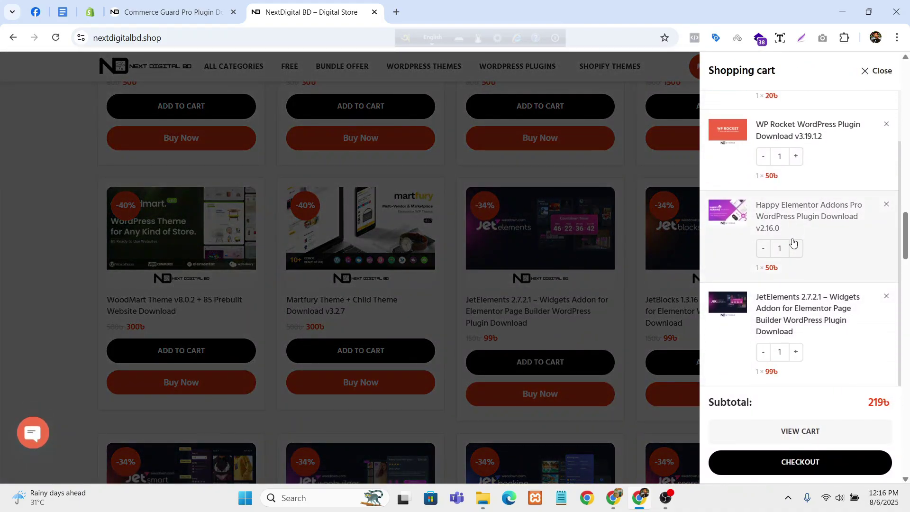
scroll(788, 240, up, 1)
scroll(788, 239, down, 1)
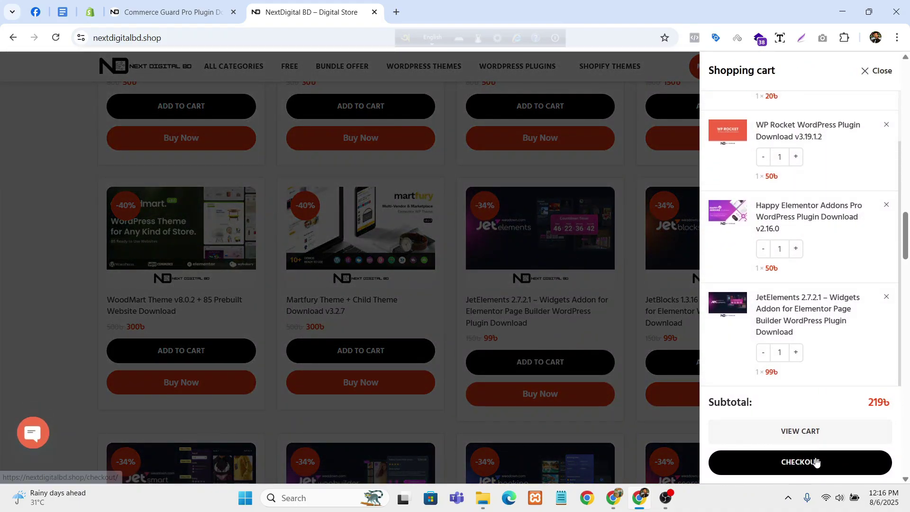
click(813, 461)
Step: Replace the customer name in the billing details with the second saved name suggestion
scroll(400, 232, down, 3)
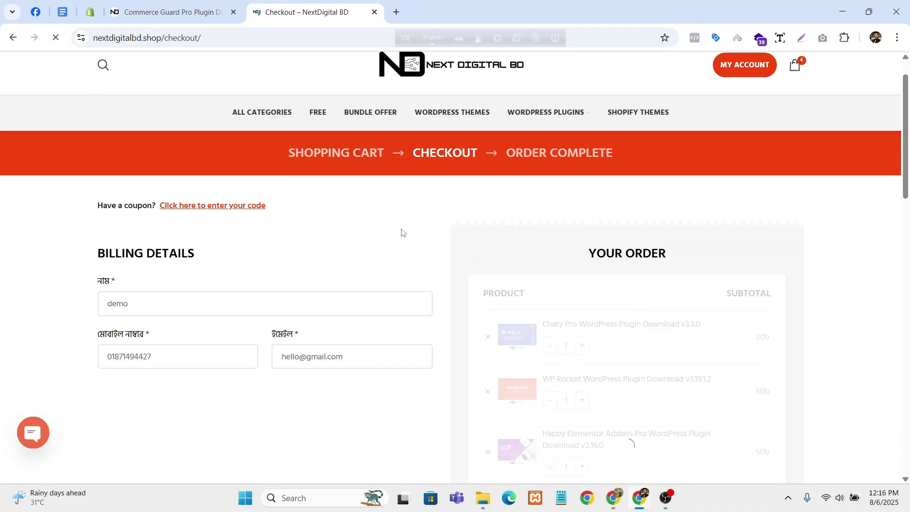
drag(283, 227, 53, 229)
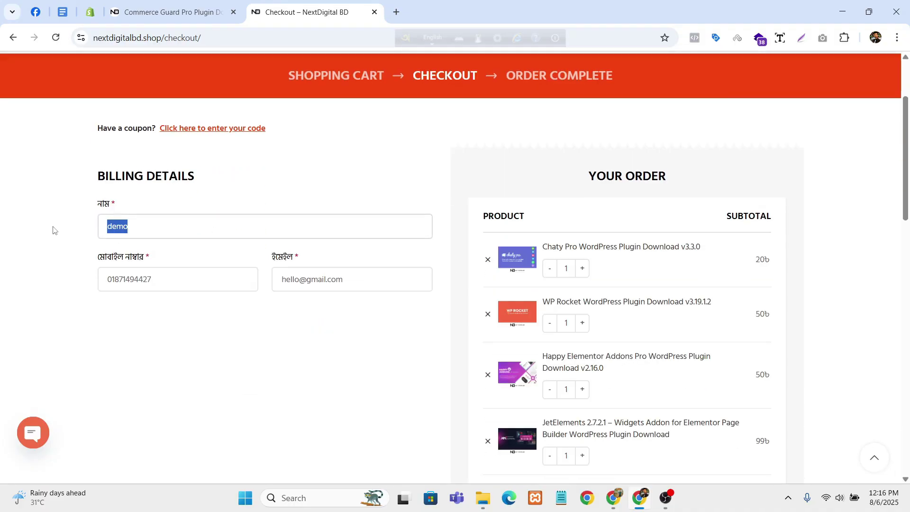
key(BackSpace)
click(113, 229)
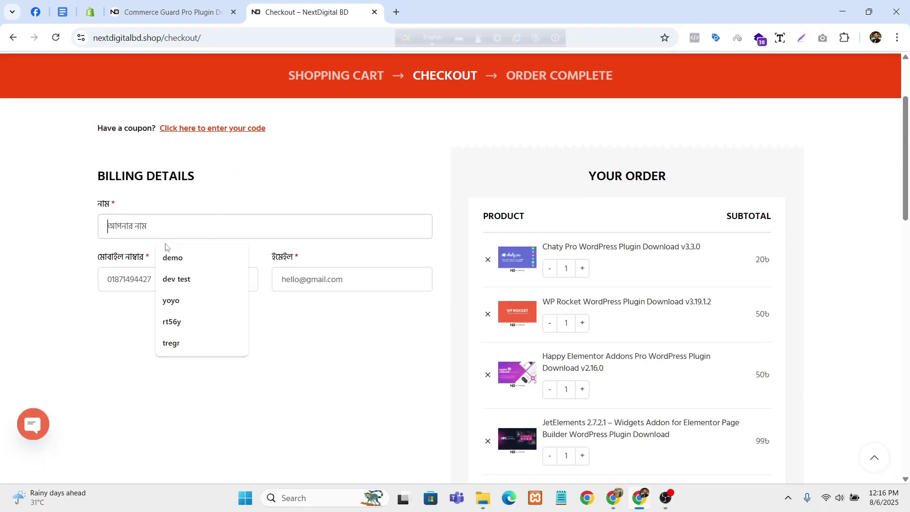
click(163, 278)
double_click(162, 278)
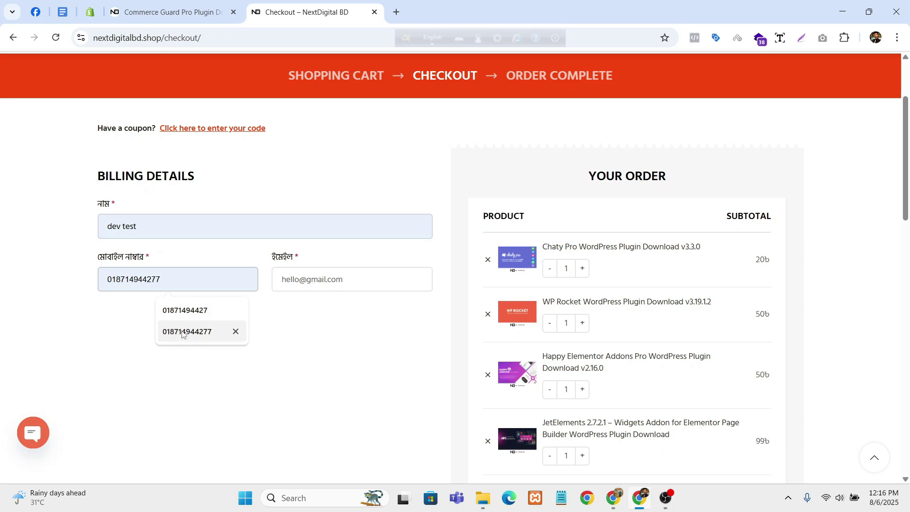
click(128, 295)
click(278, 279)
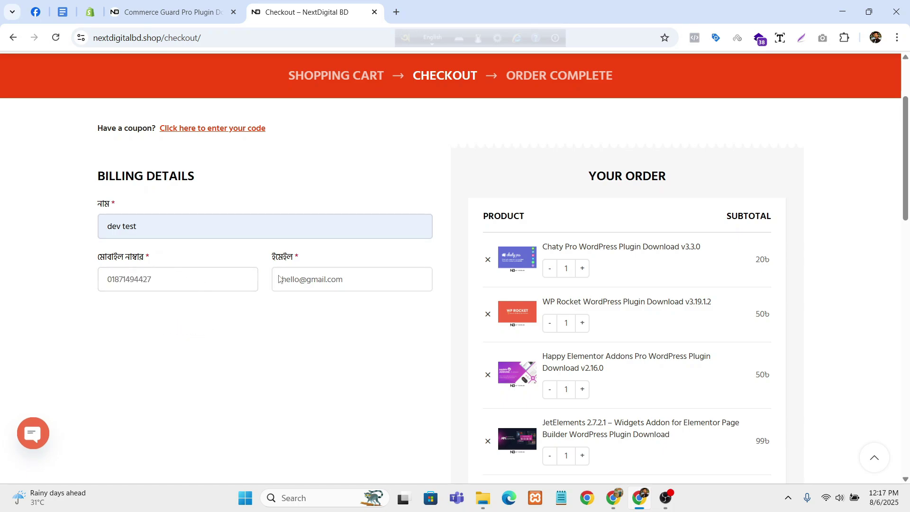
drag(370, 280, 262, 270)
key(BackSpace)
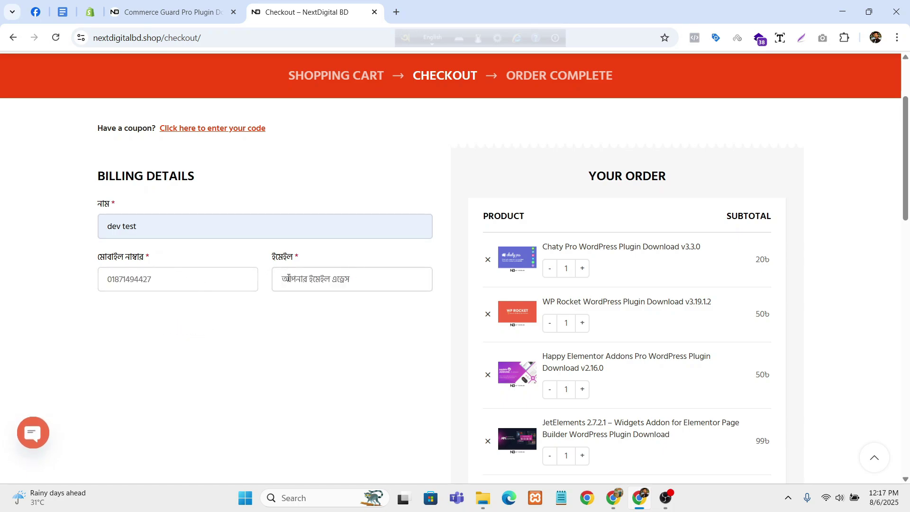
click(347, 361)
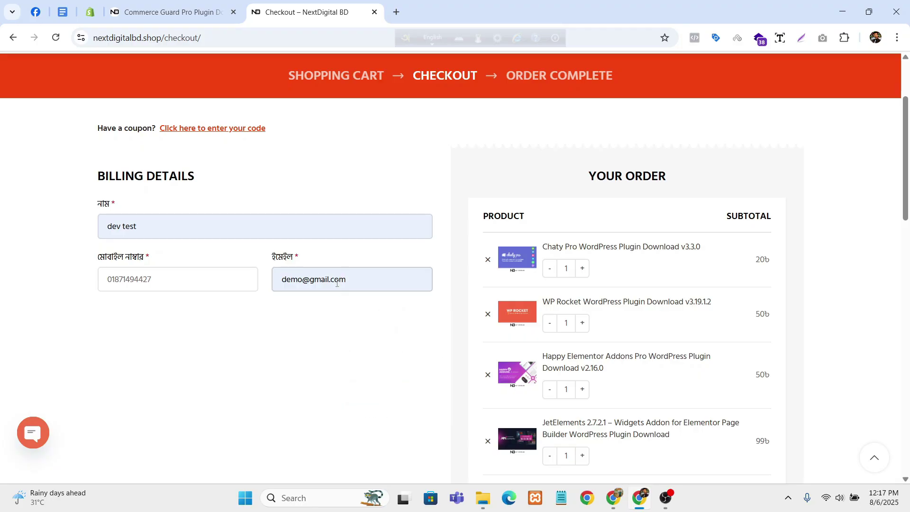
Step: Replace the billing e-mail address with the second saved e-mail suggestion
drag(360, 283, 260, 286)
key(BackSpace)
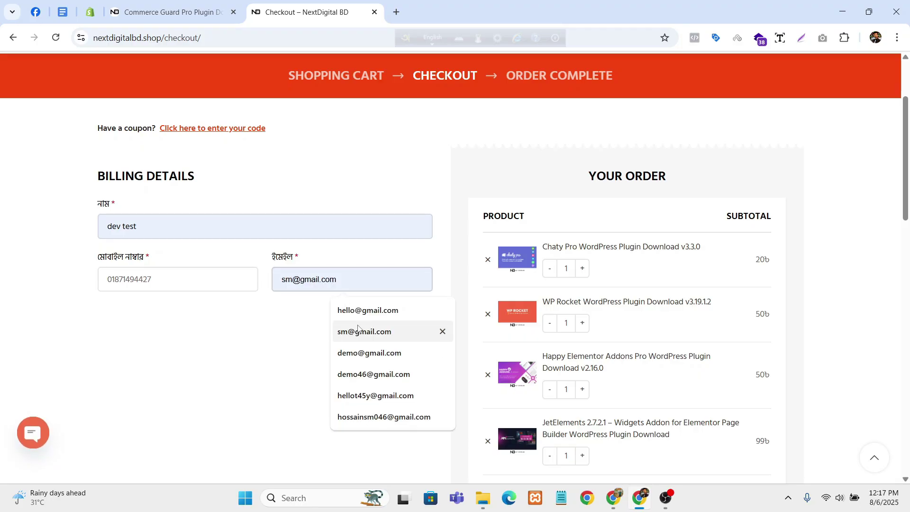
click(361, 329)
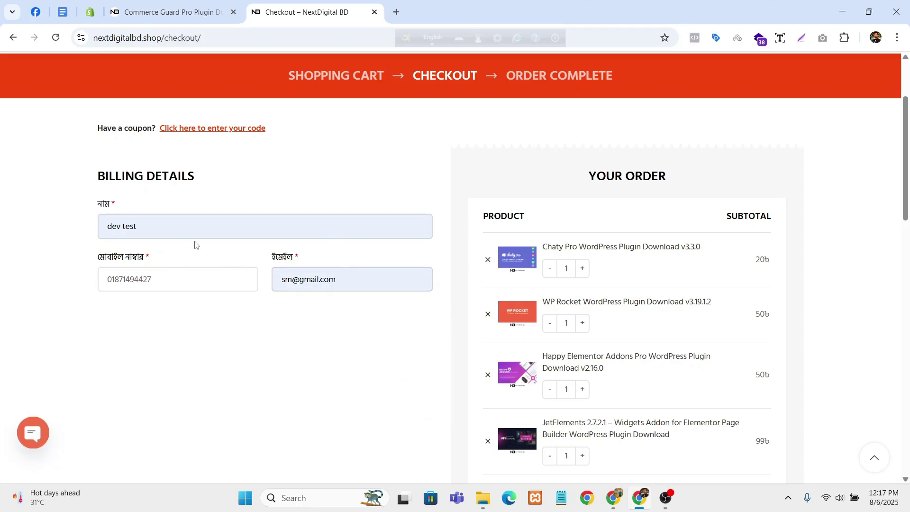
Step: Look through the checkout page's billing details, order summary and payment methods without placing the order
scroll(210, 255, down, 2)
scroll(657, 335, up, 1)
scroll(657, 335, down, 6)
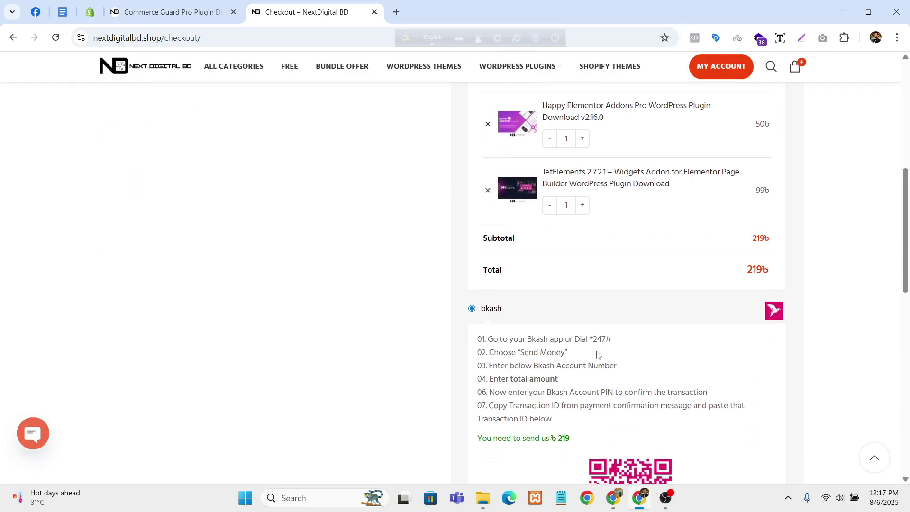
scroll(598, 360, down, 5)
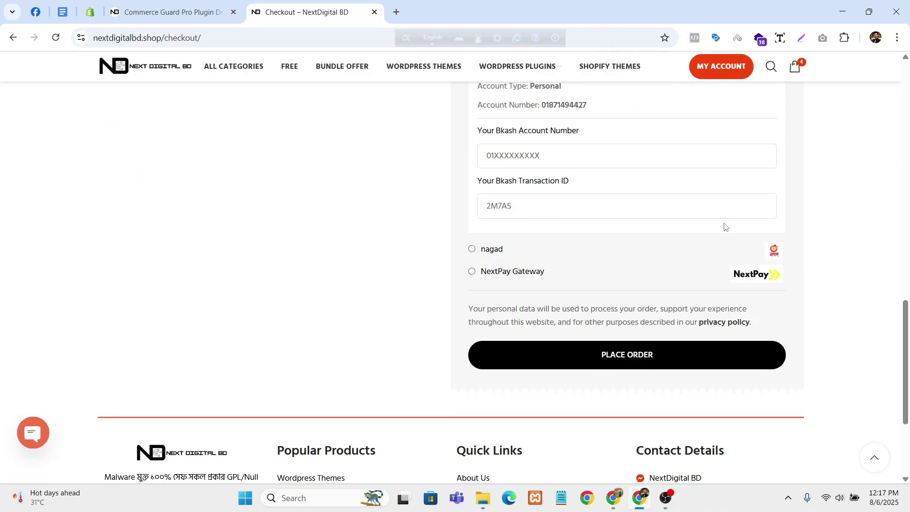
scroll(288, 297, up, 4)
scroll(287, 298, up, 10)
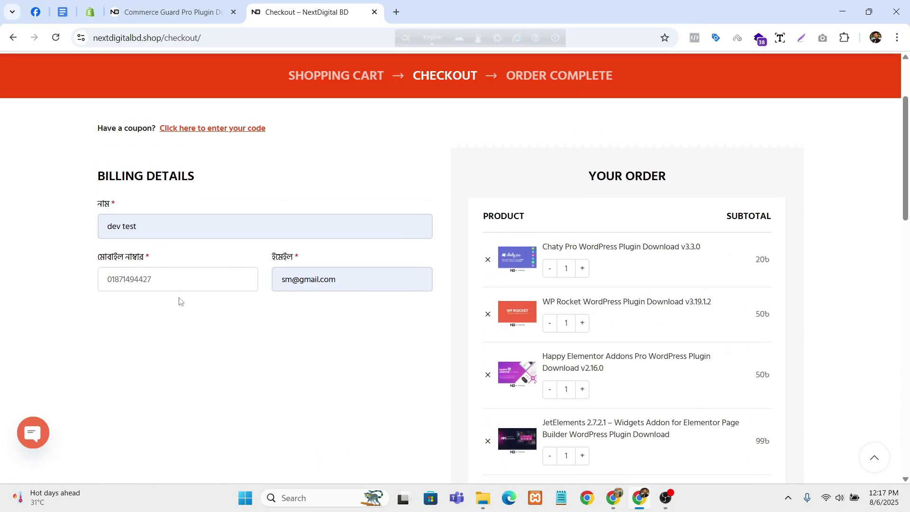
scroll(764, 193, down, 10)
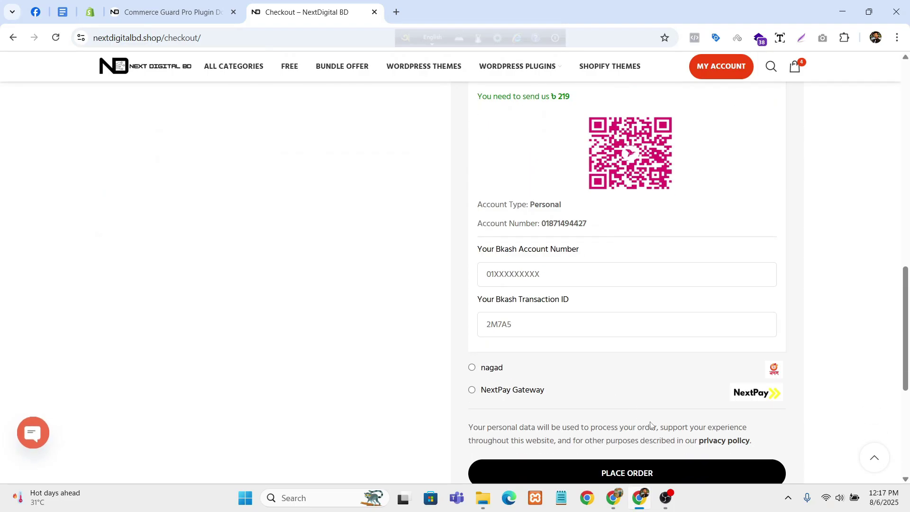
scroll(668, 433, down, 2)
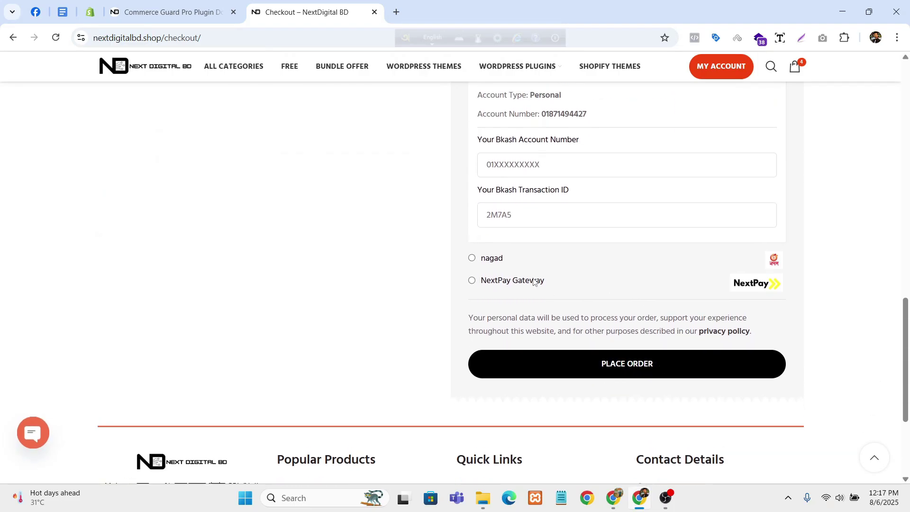
scroll(294, 246, up, 15)
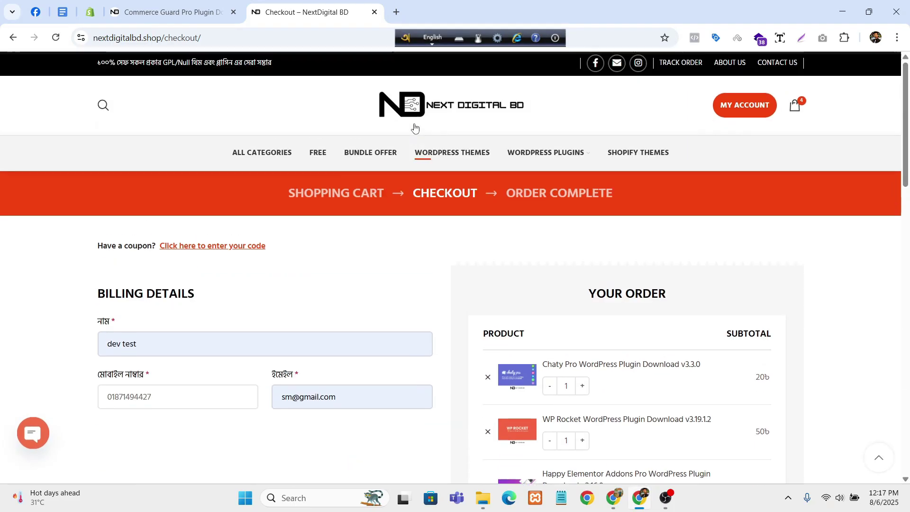
Step: Abandon the checkout by returning to the store's home page, and reload the Abandoned Cart Dashboard in the admin browser window
click(411, 103)
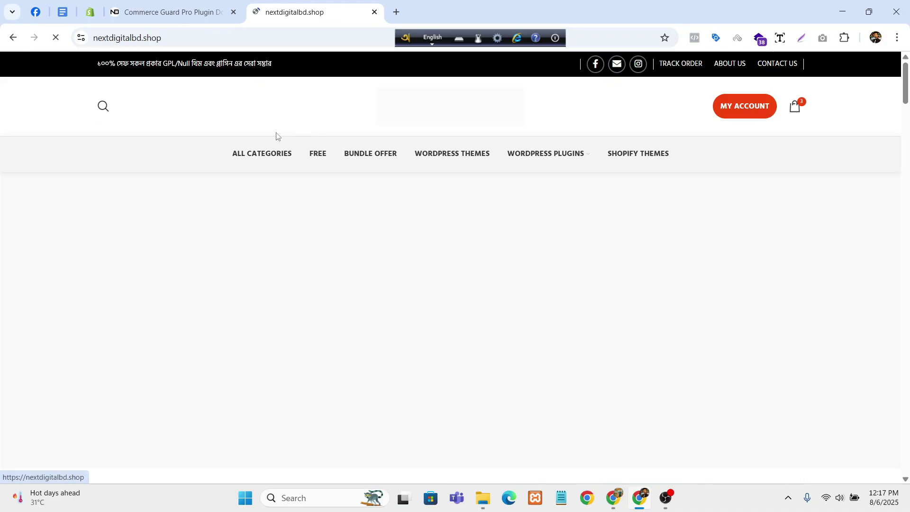
scroll(417, 197, down, 4)
scroll(420, 199, up, 2)
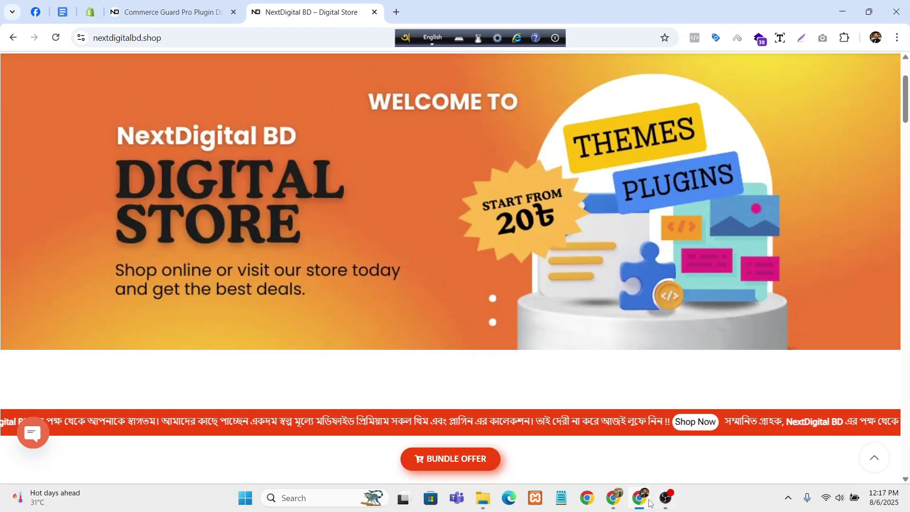
click(621, 499)
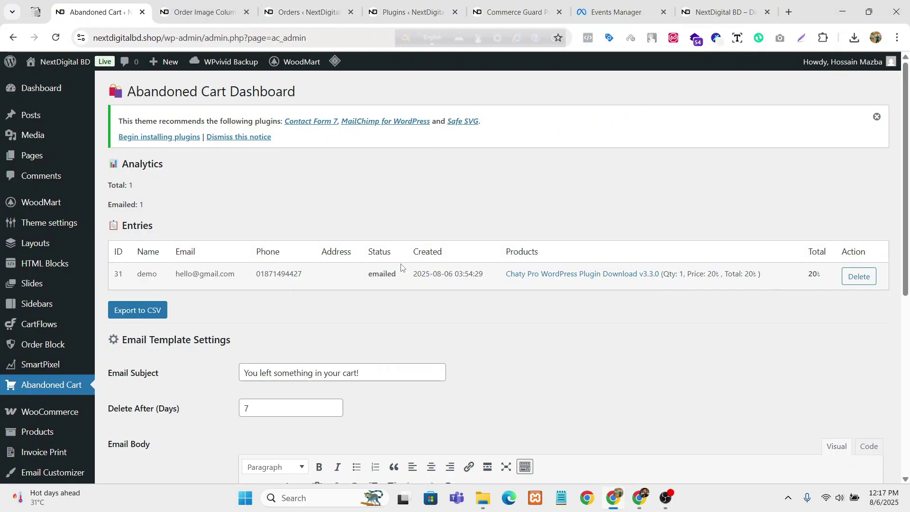
click(57, 38)
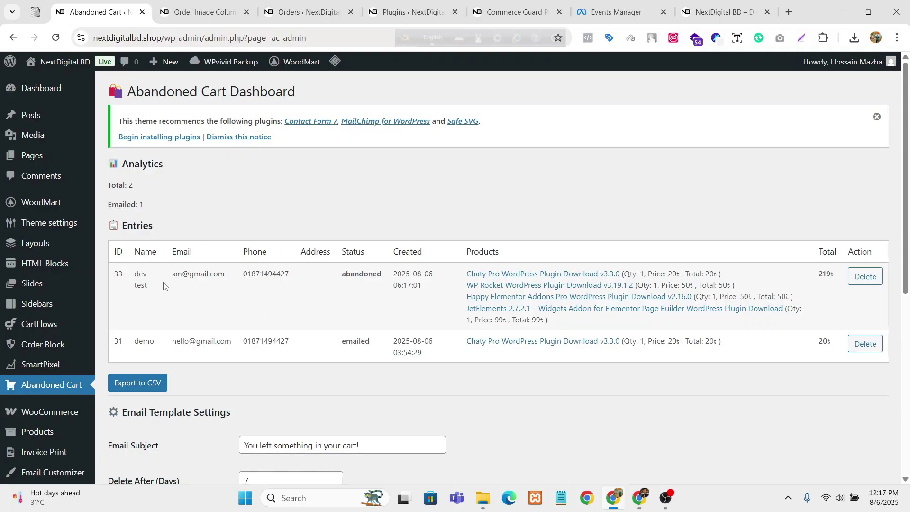
Step: Inspect the name, email and other contact details of the newest abandoned cart entry
double_click(136, 275)
click(153, 298)
drag(172, 274, 373, 266)
click(233, 294)
click(373, 265)
drag(172, 274, 227, 275)
click(359, 212)
Step: Review the Email Template Settings, including the deletion period and the {name} and {restore_link} placeholder hints
scroll(552, 394, down, 5)
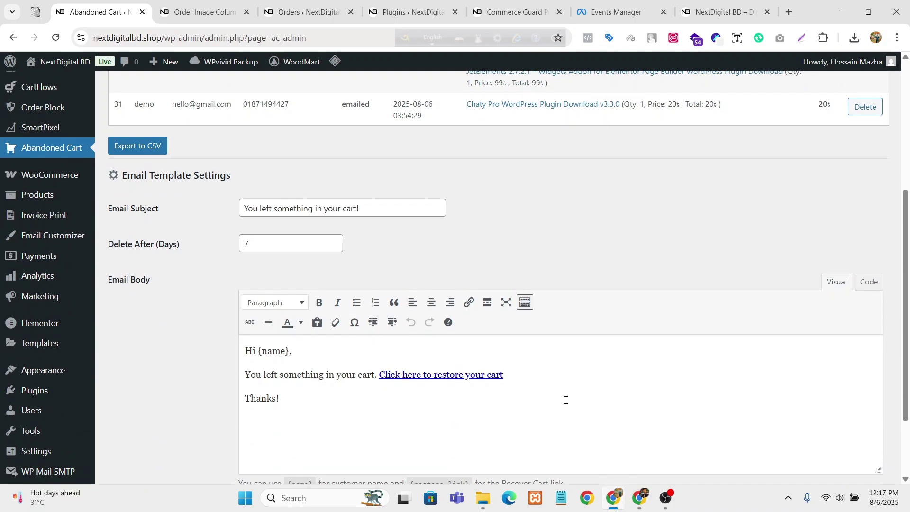
scroll(475, 383, down, 2)
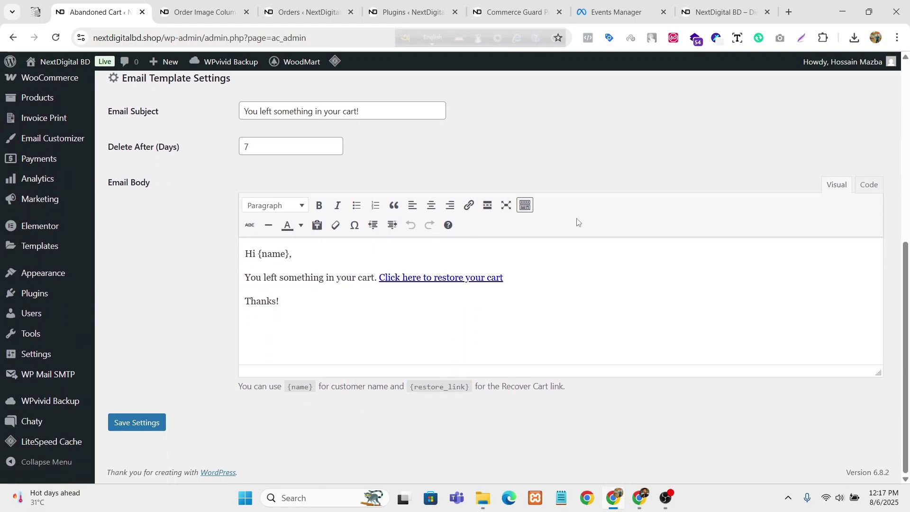
scroll(424, 296, up, 3)
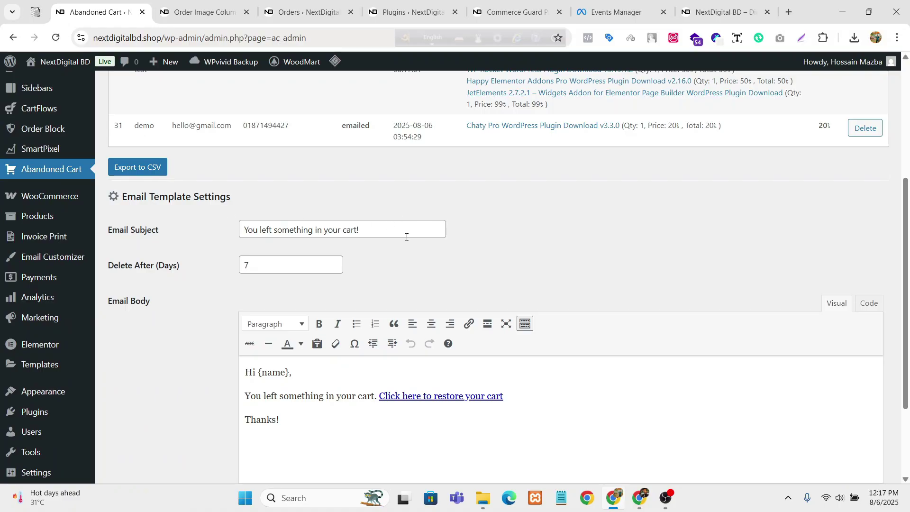
scroll(220, 274, down, 3)
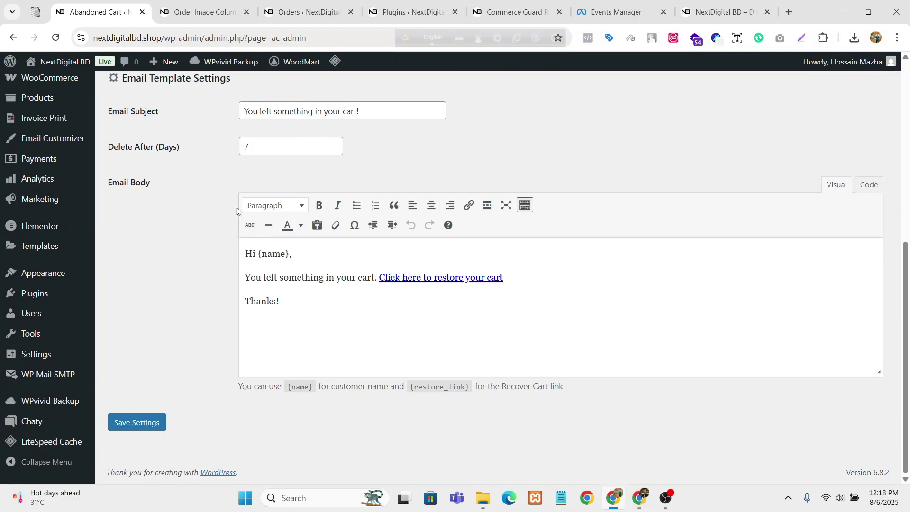
click(266, 147)
click(205, 173)
drag(234, 393, 528, 406)
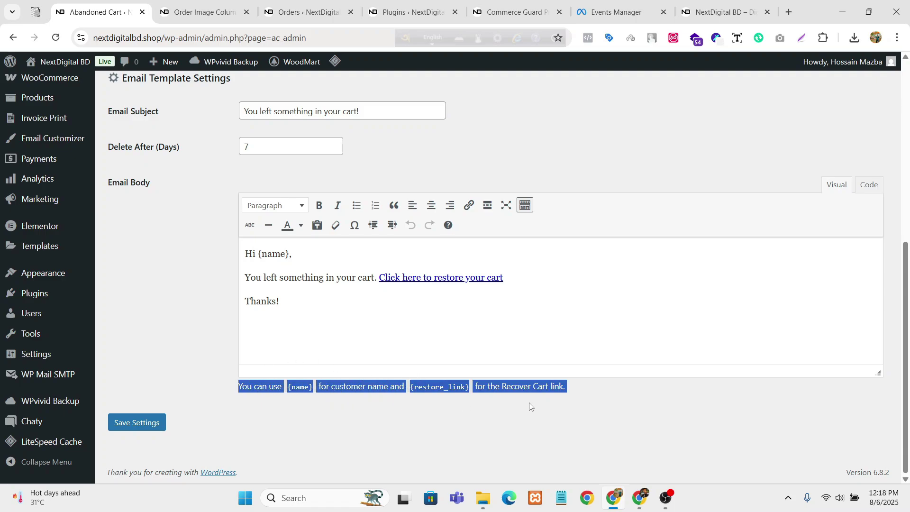
click(473, 401)
drag(471, 387, 409, 386)
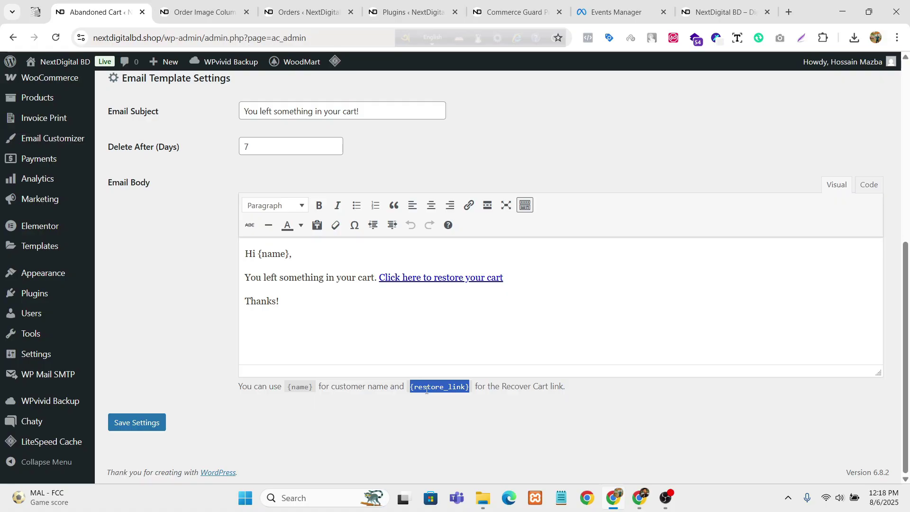
Step: Open the "Click here to restore your cart" link in the email body for editing and reapply {restore_link} as its URL
click(443, 311)
click(436, 283)
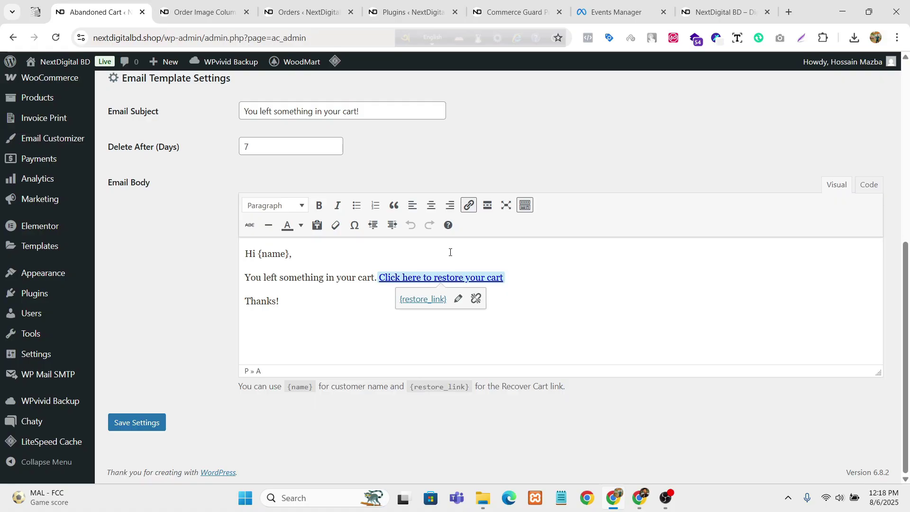
click(471, 205)
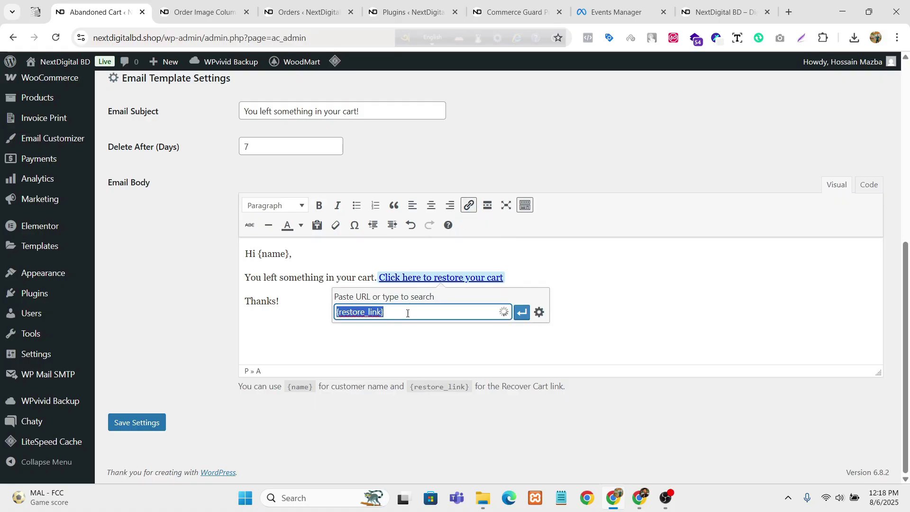
click(406, 443)
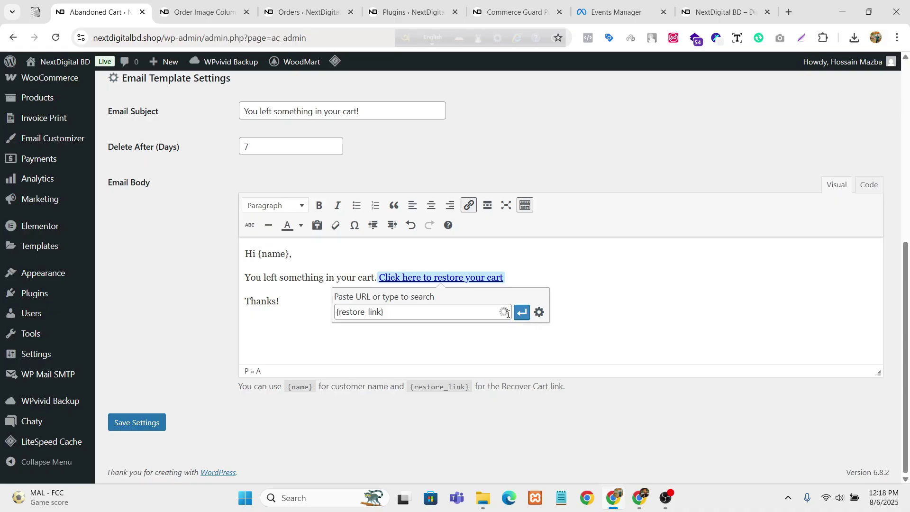
click(521, 312)
click(406, 417)
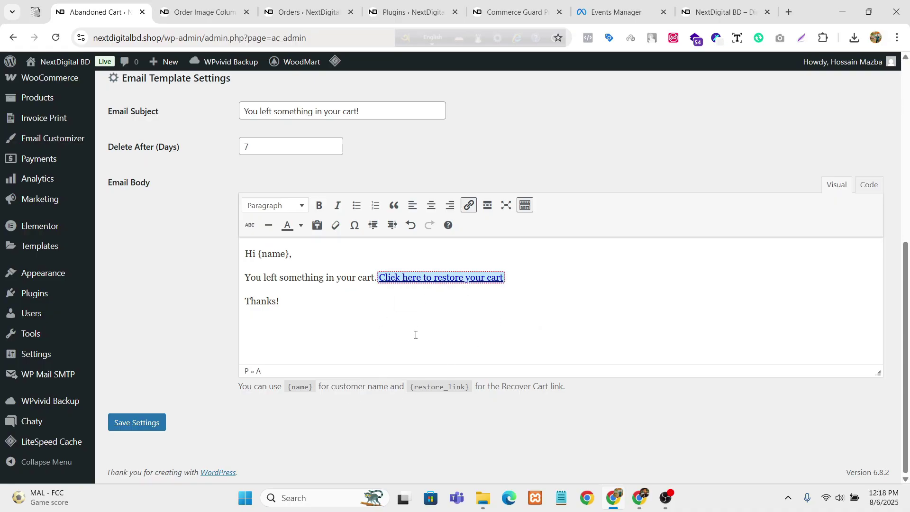
Step: Check the phone number and cart total recorded for the newest abandoned cart entry
scroll(331, 214, up, 6)
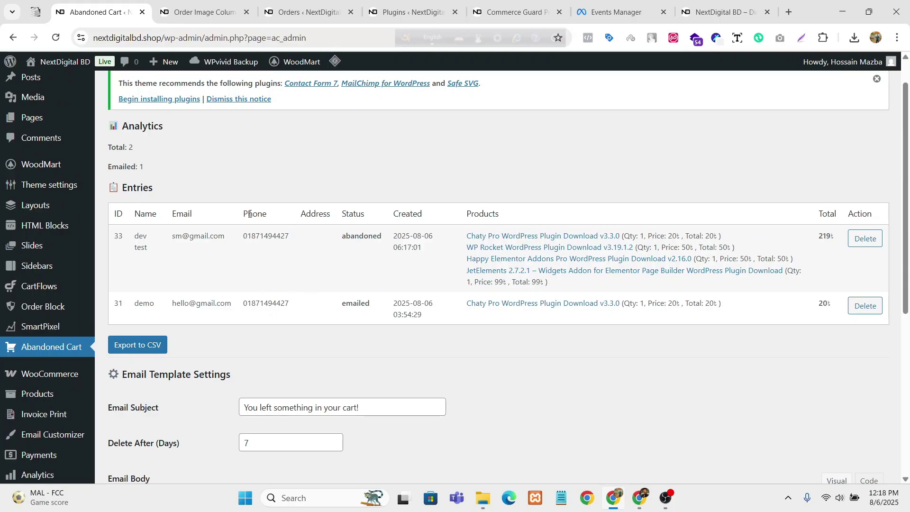
drag(292, 236, 228, 234)
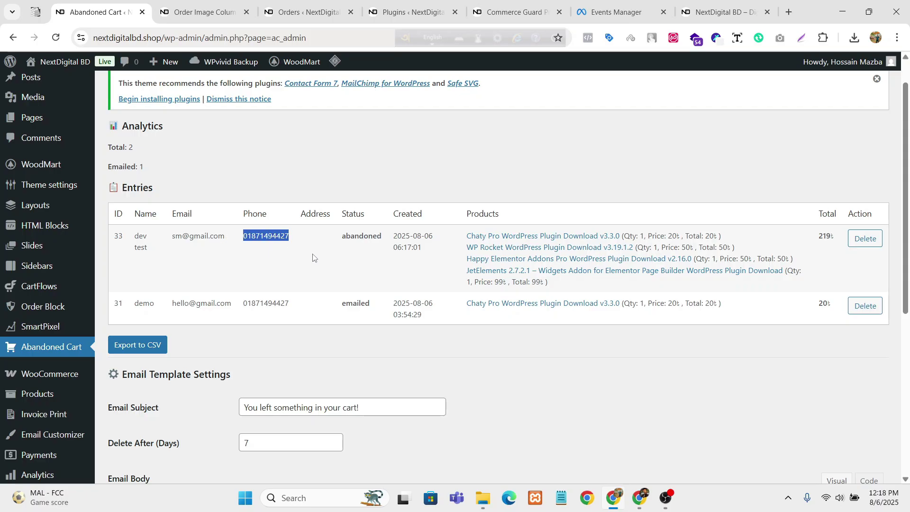
click(315, 257)
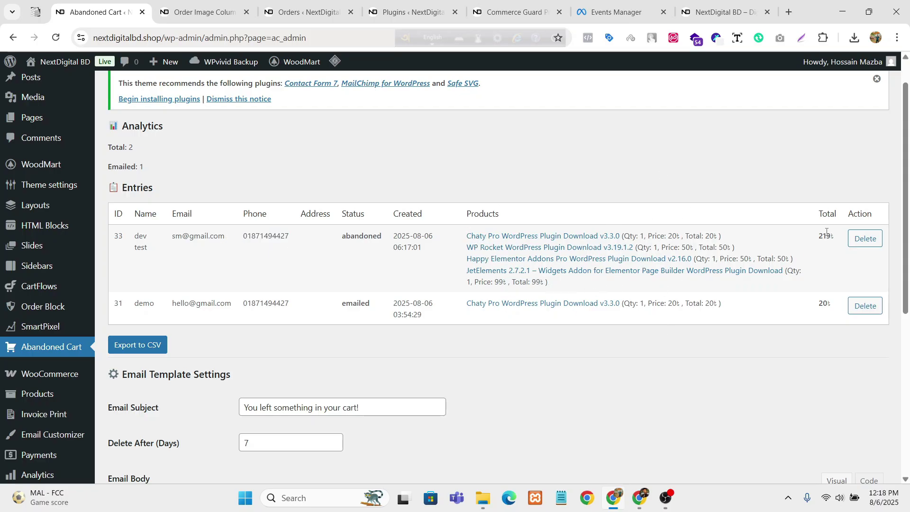
drag(818, 239, 835, 238)
click(836, 252)
scroll(834, 208, up, 1)
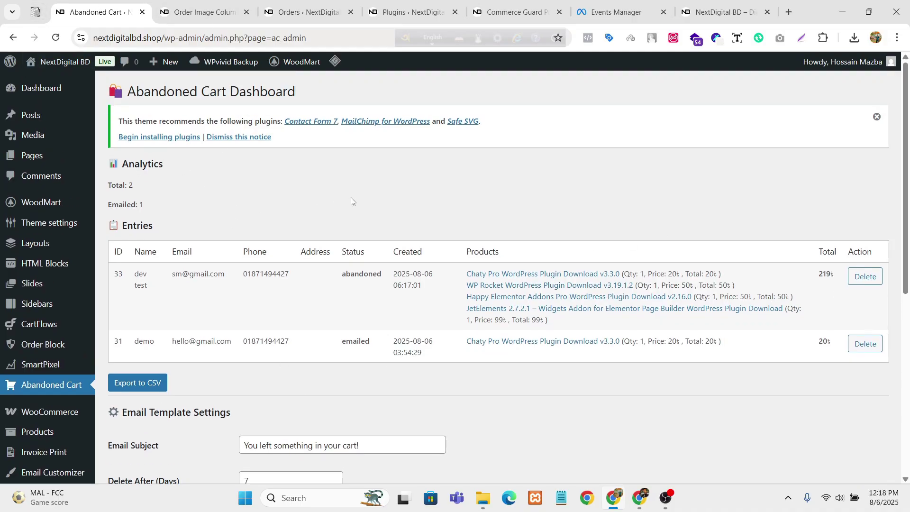
scroll(351, 202, down, 3)
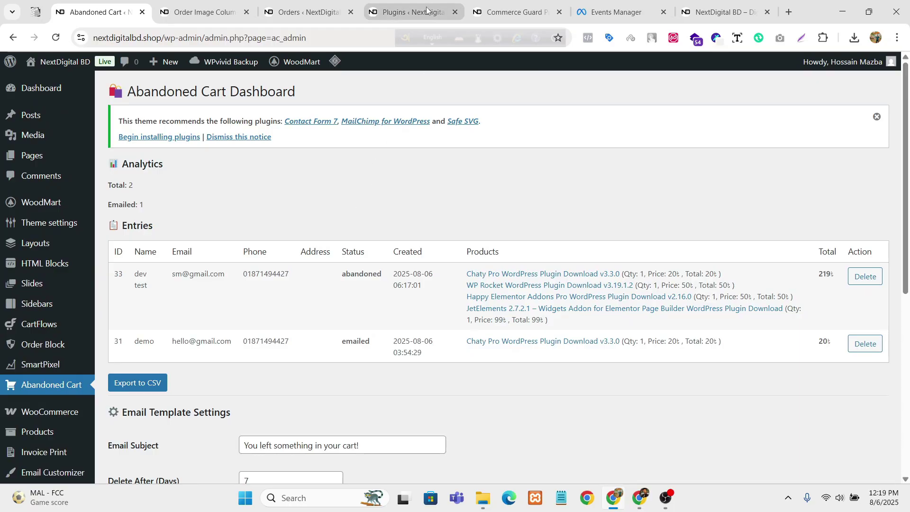
Step: Switch to the Commerce Guard Pro sales page and review its plugin feature list
click(506, 12)
scroll(369, 219, up, 10)
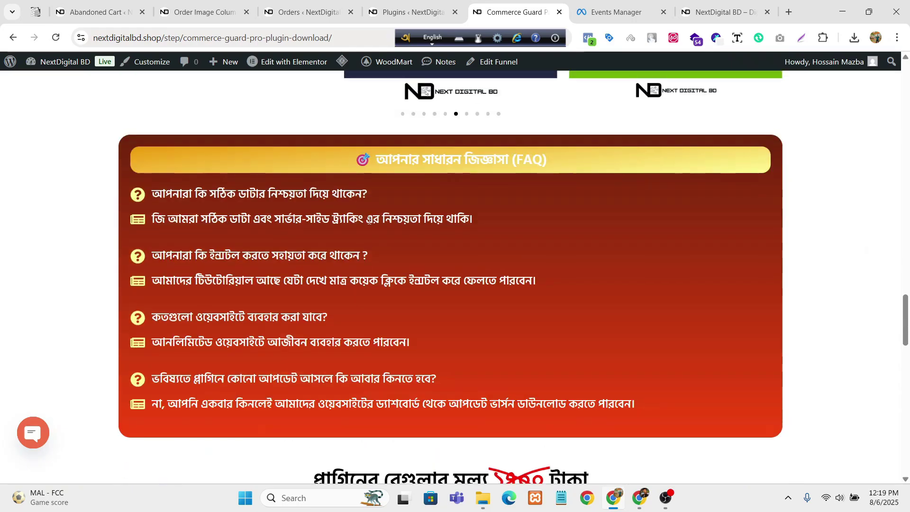
scroll(370, 223, up, 10)
scroll(367, 284, down, 5)
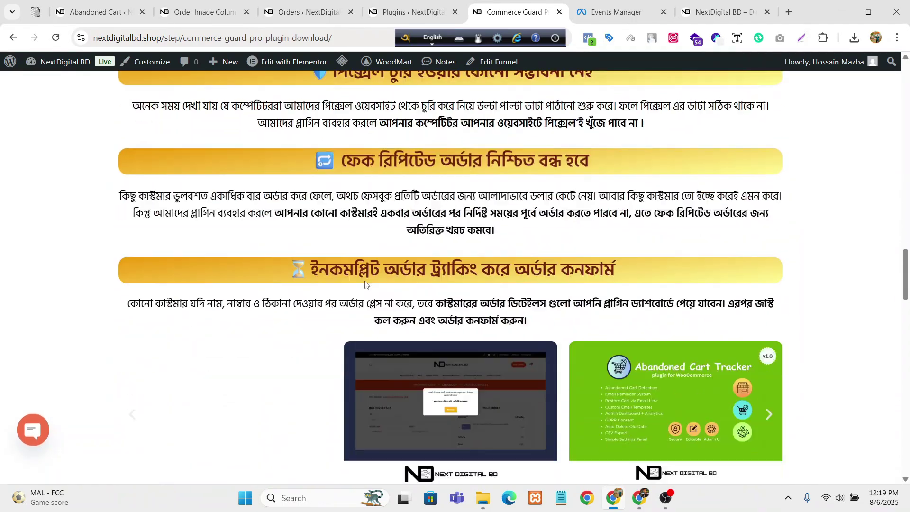
scroll(367, 285, up, 15)
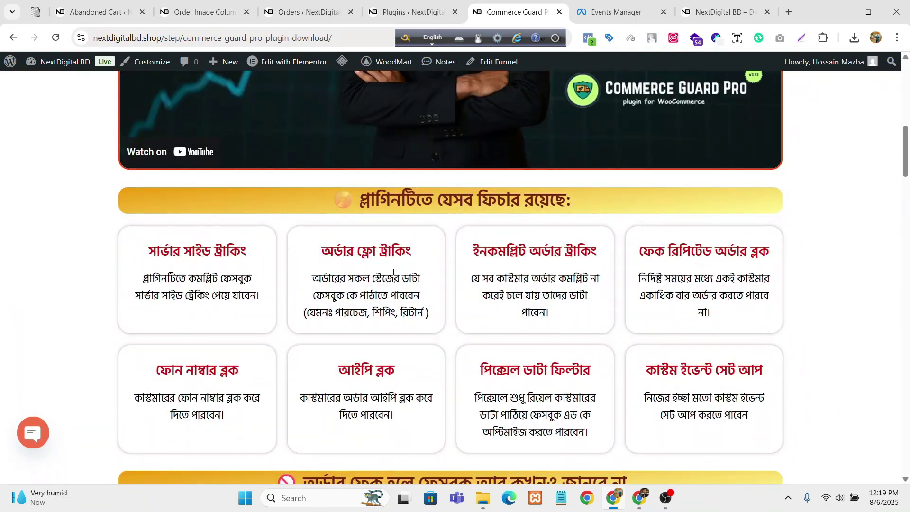
scroll(549, 331, down, 3)
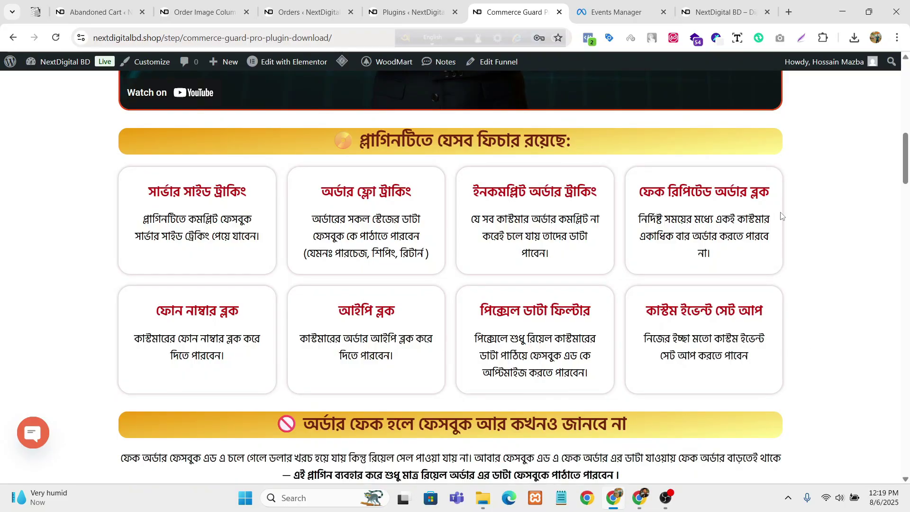